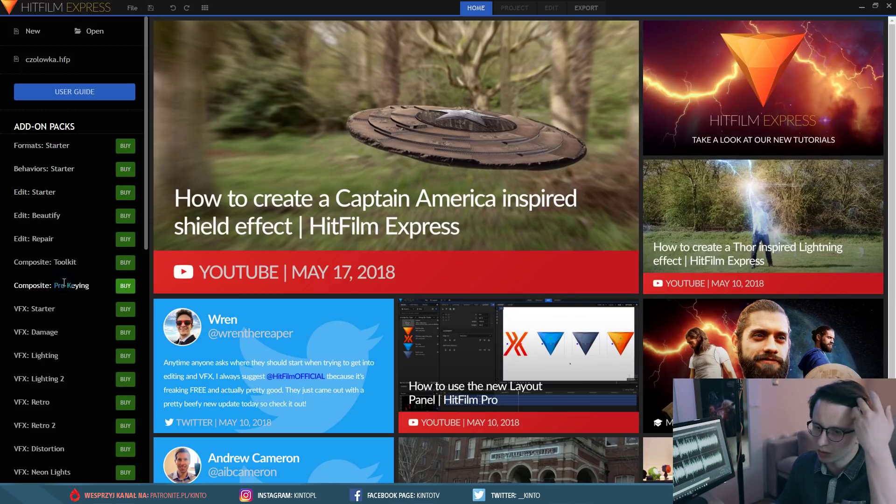
Step: Look through the list of add-on packs on the home screen
scroll(64, 282, down, 8)
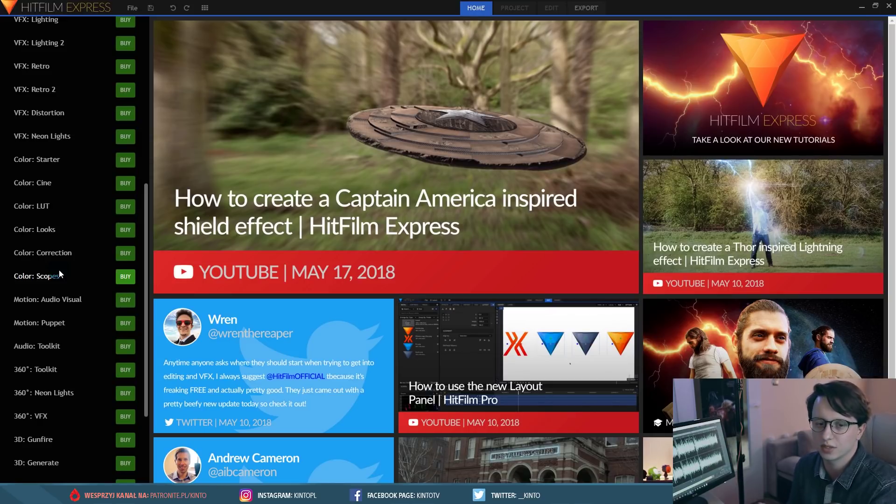
scroll(59, 270, up, 6)
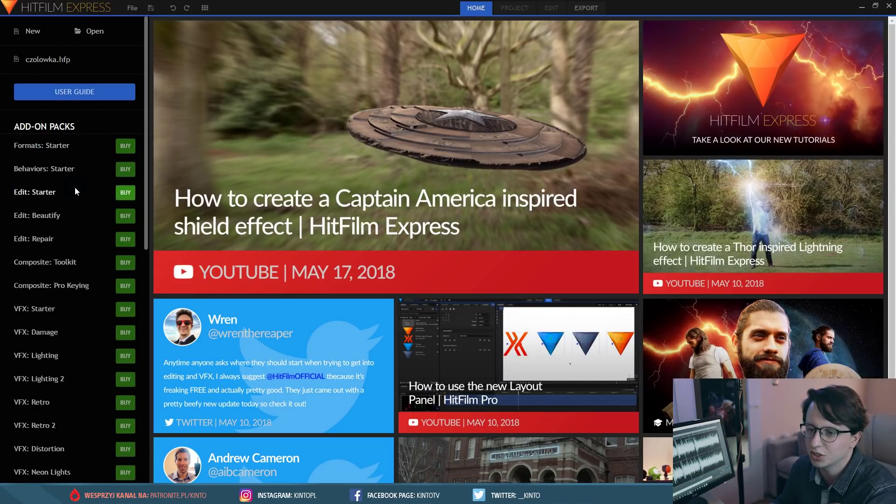
drag(66, 130, 60, 131)
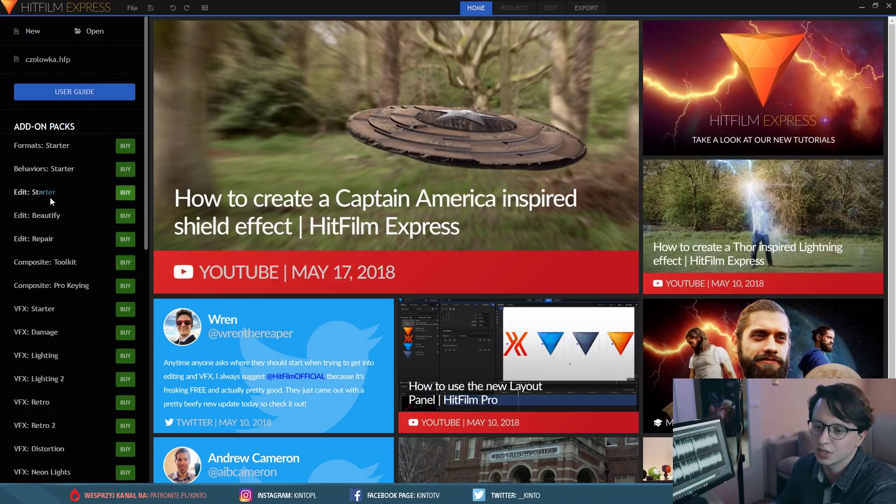
drag(61, 215, 53, 225)
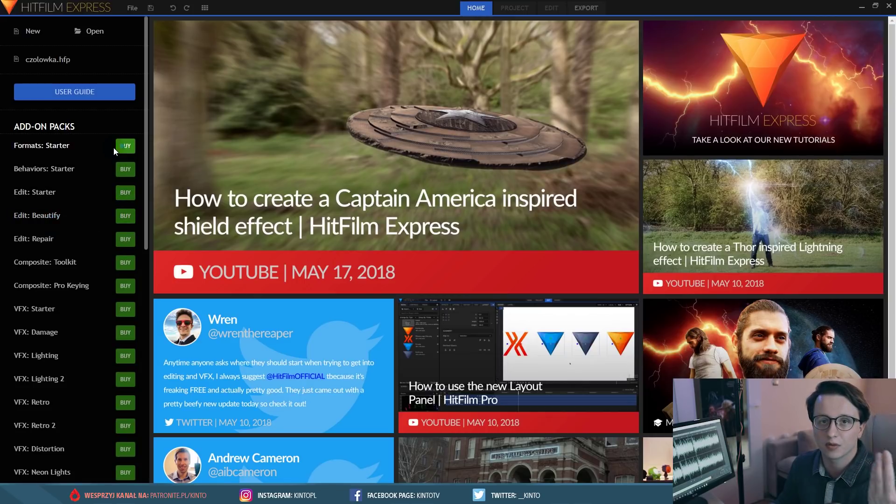
Step: View the activation information and the activated and disabled features in the program options, then close the options
click(133, 10)
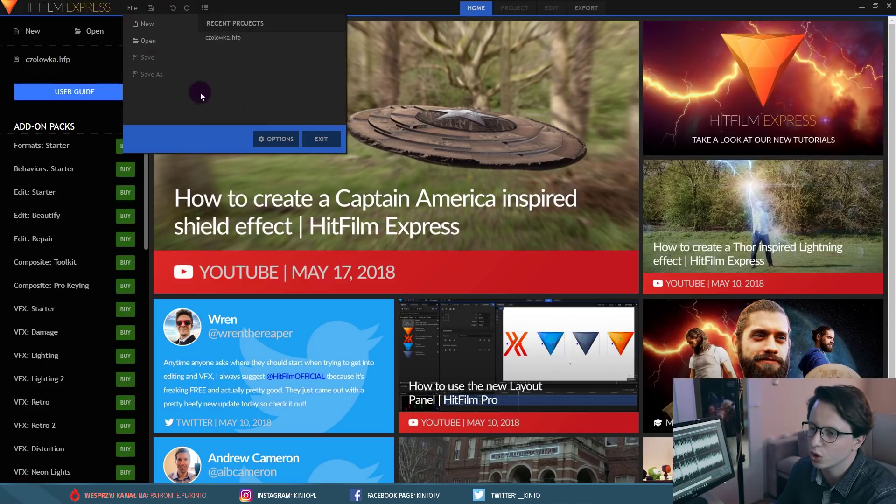
click(280, 137)
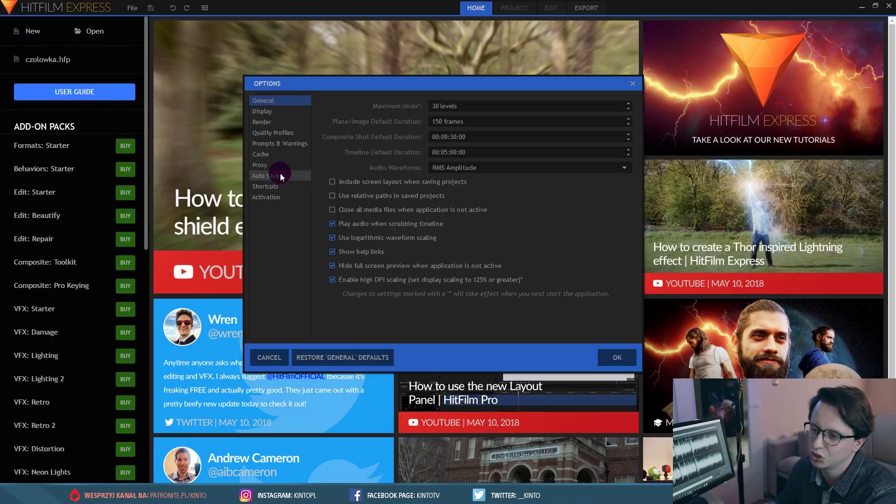
click(266, 199)
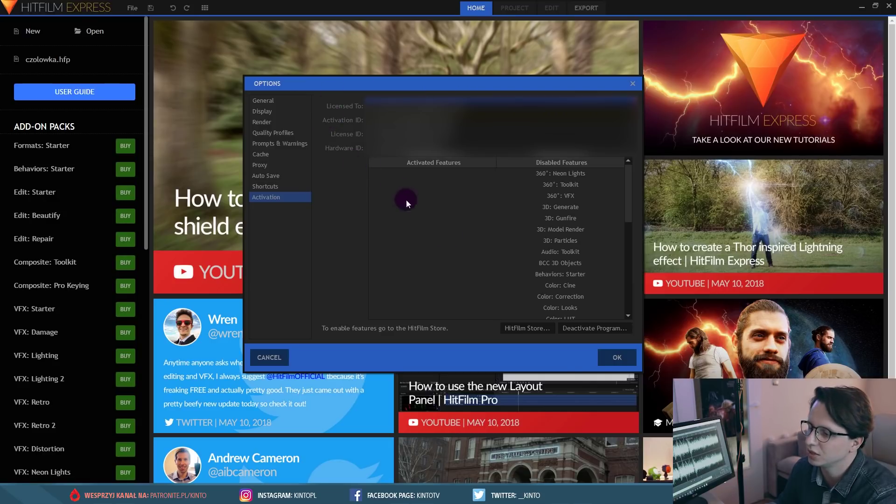
click(610, 357)
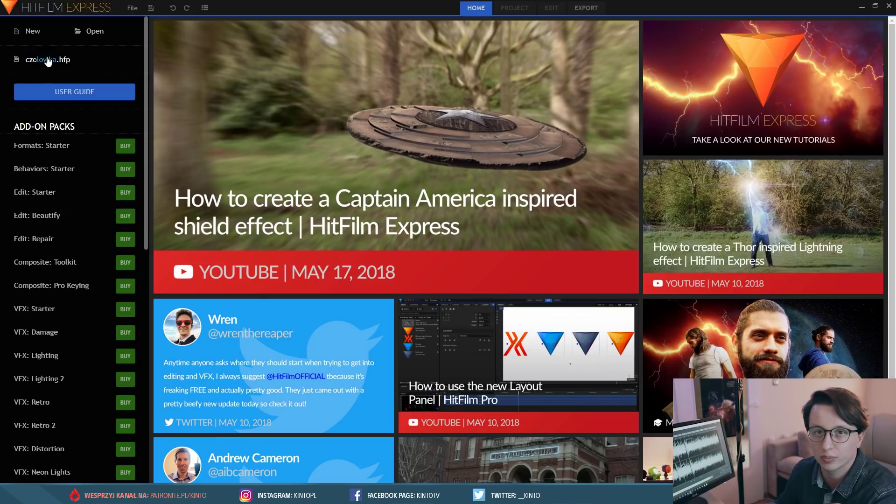
Step: Create a new project and choose the 1080p Full HD @ 25 fps template after reviewing the available templates
click(30, 33)
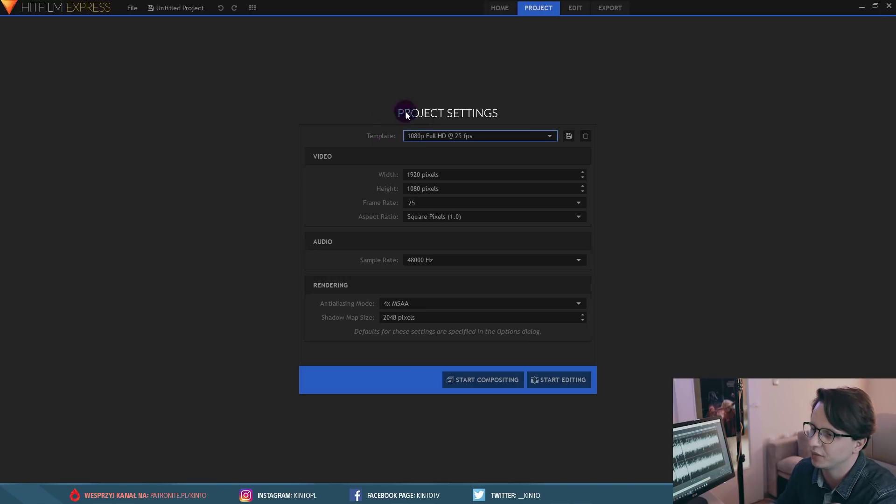
click(436, 135)
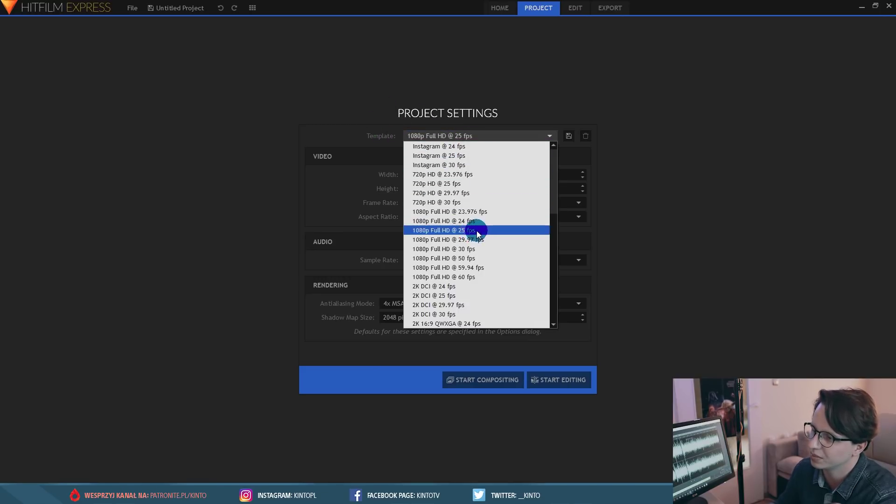
scroll(476, 232, down, 2)
scroll(482, 226, down, 8)
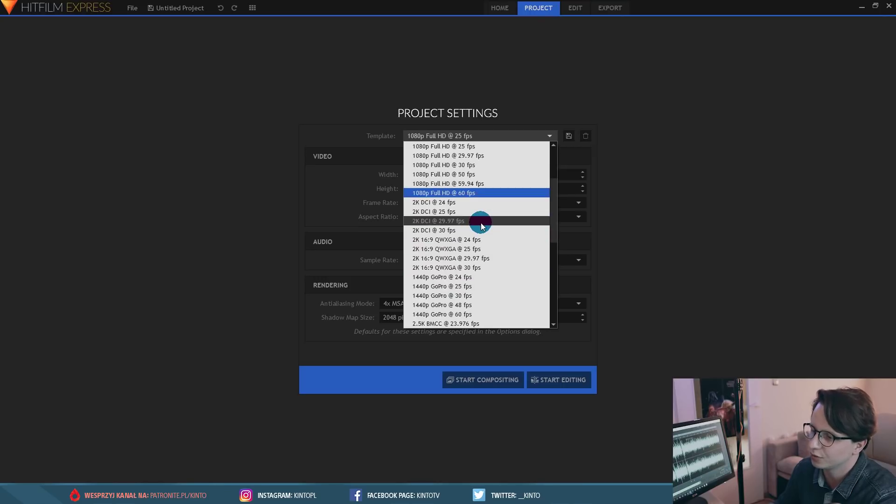
scroll(490, 234, down, 1)
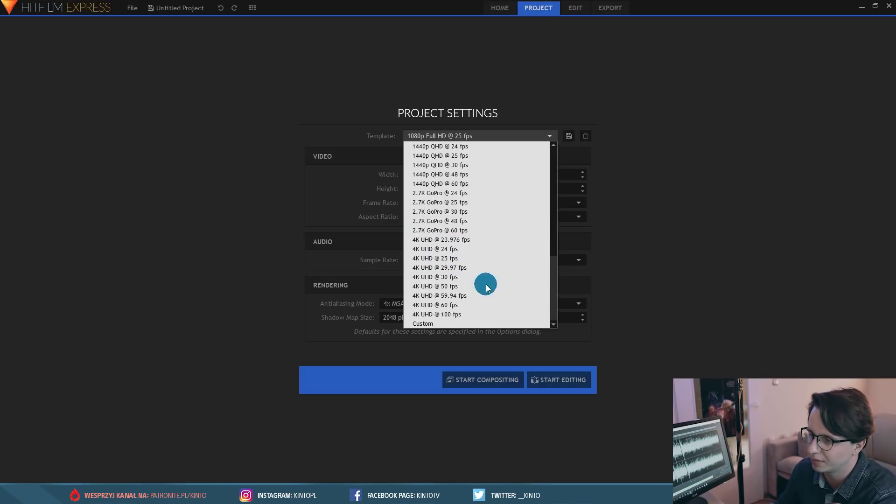
scroll(443, 254, up, 6)
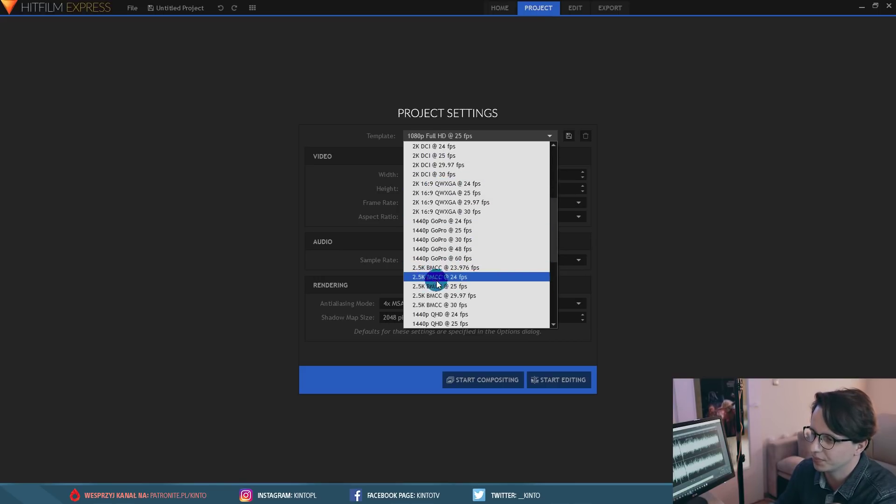
scroll(448, 282, down, 2)
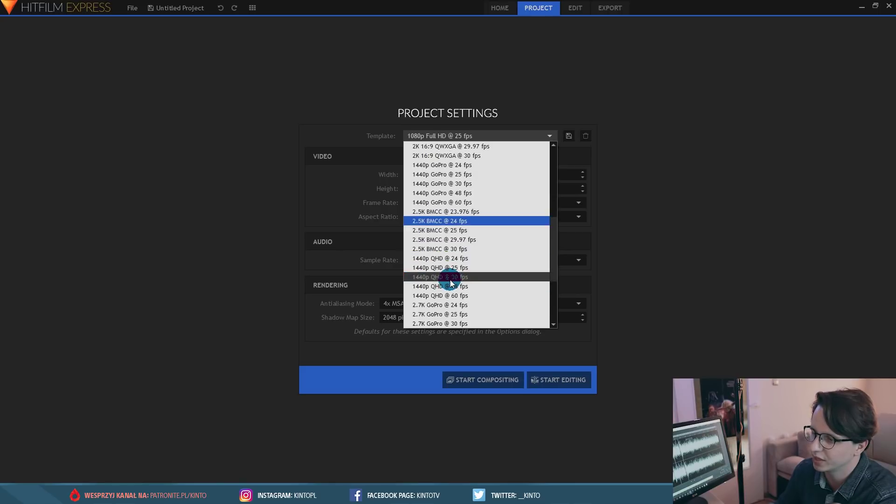
scroll(448, 285, down, 2)
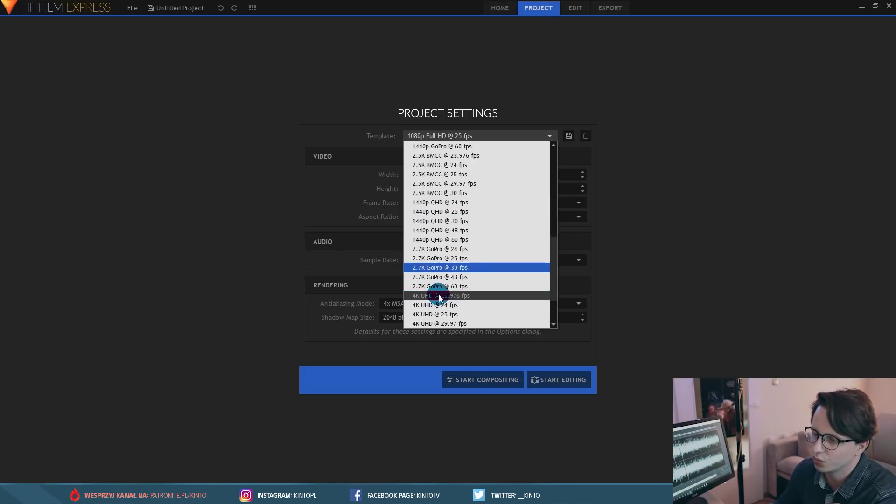
scroll(444, 276, up, 10)
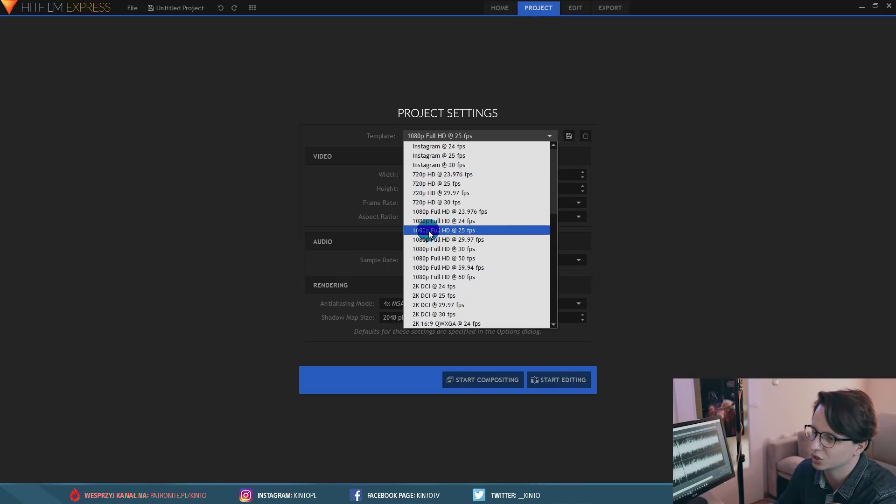
click(468, 230)
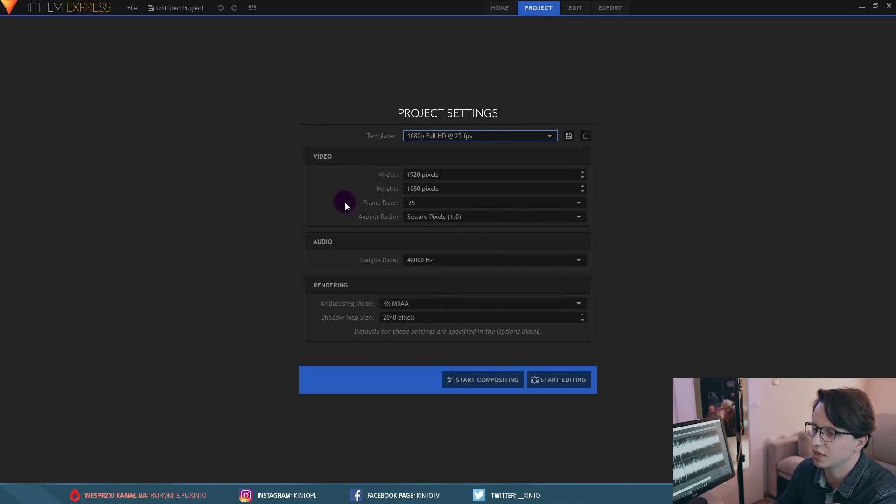
Step: Review the video width and frame rate in the project settings
click(407, 175)
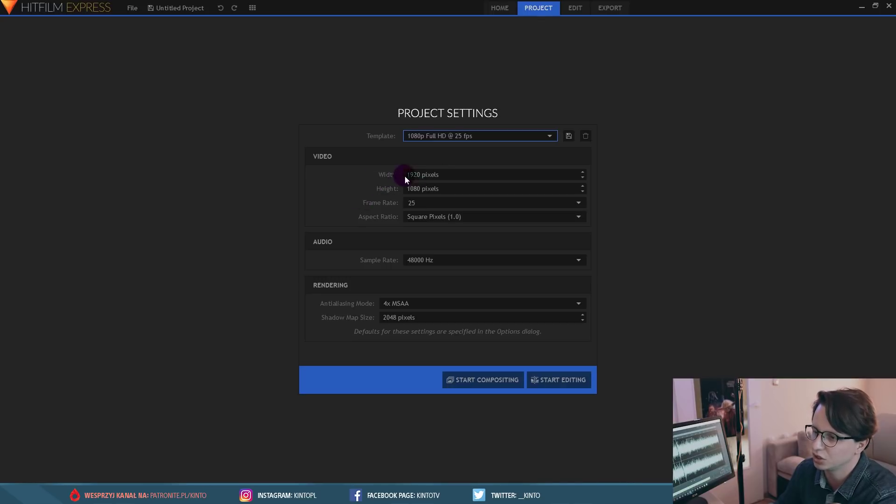
click(411, 172)
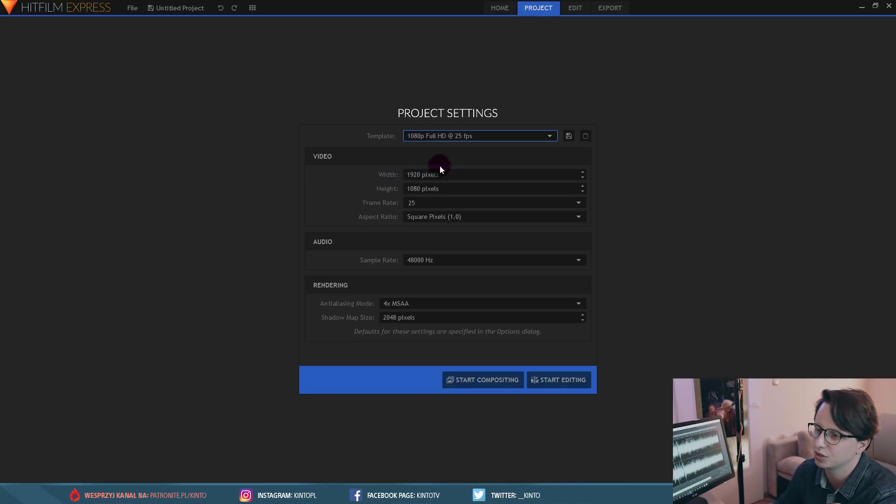
click(408, 208)
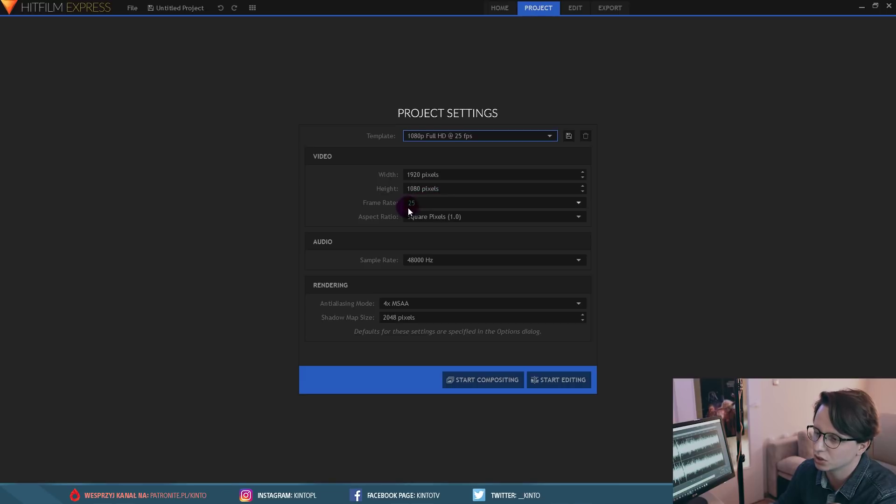
click(576, 202)
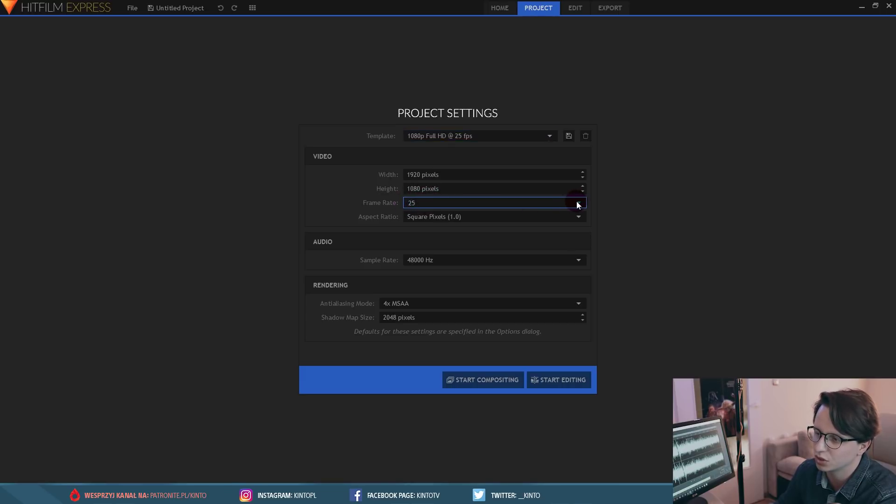
click(411, 203)
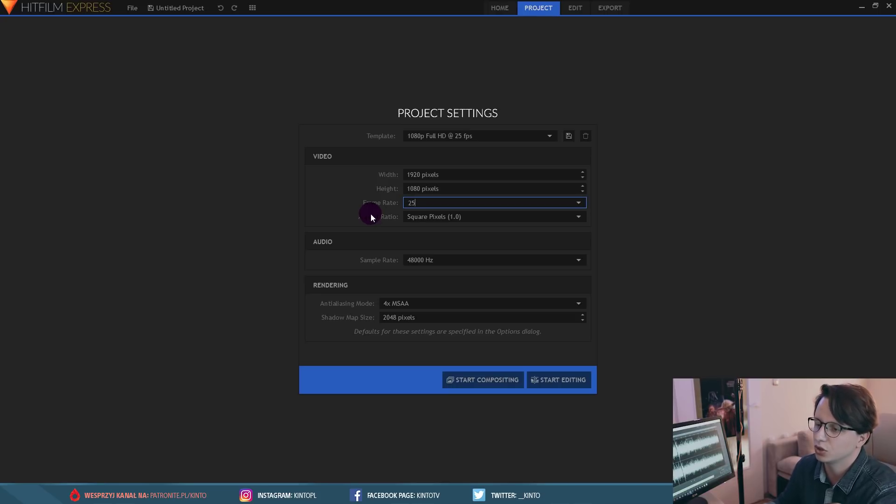
Step: Keep the aspect ratio at Square Pixels (1.0) and select 48000 Hz as the audio sample rate
click(562, 222)
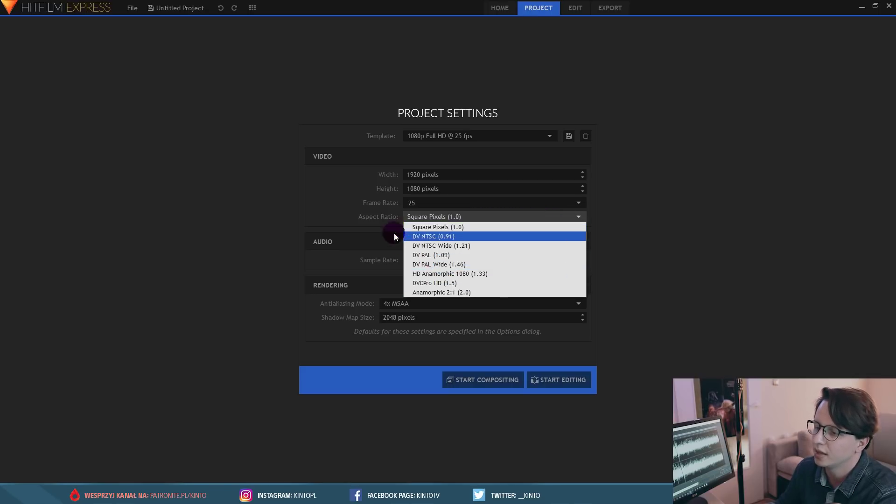
click(422, 217)
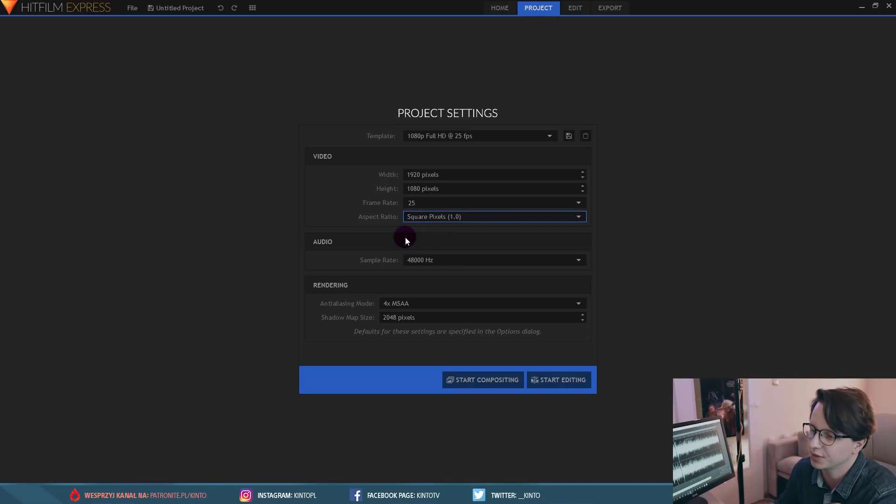
click(436, 260)
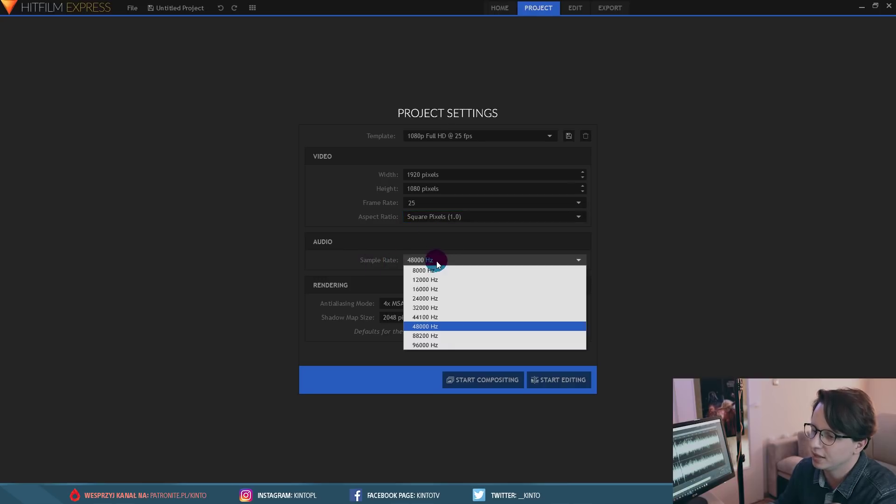
click(436, 326)
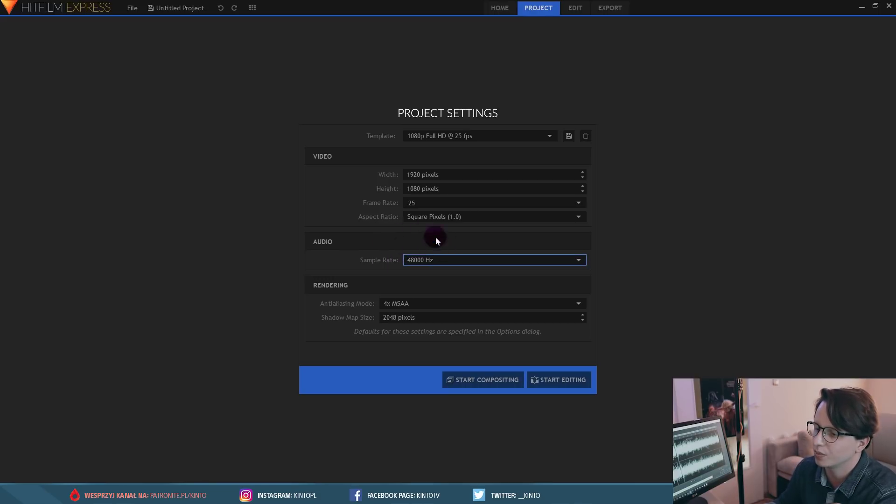
Step: Switch to File Explorer and examine the detailed properties of the Resonance music file in the HitFilm folder
key(alt+Tab)
click(561, 136)
click(664, 152)
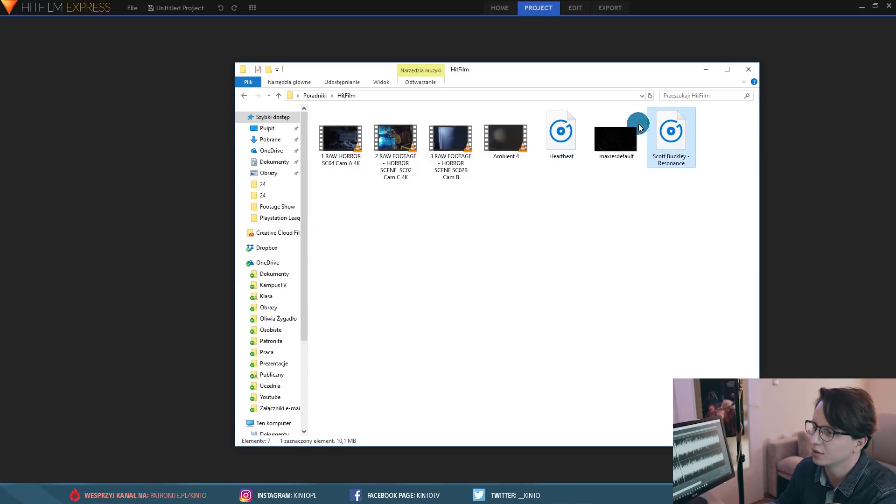
right_click(665, 139)
click(698, 384)
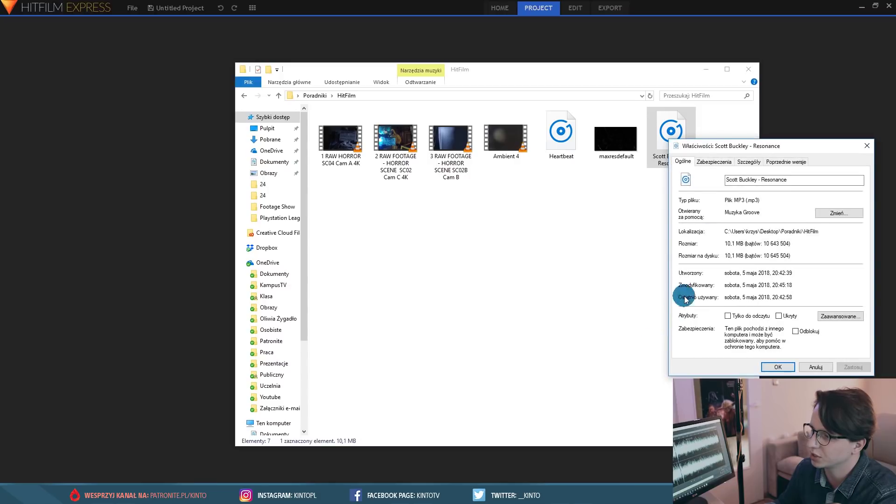
click(748, 161)
drag(753, 149, 668, 155)
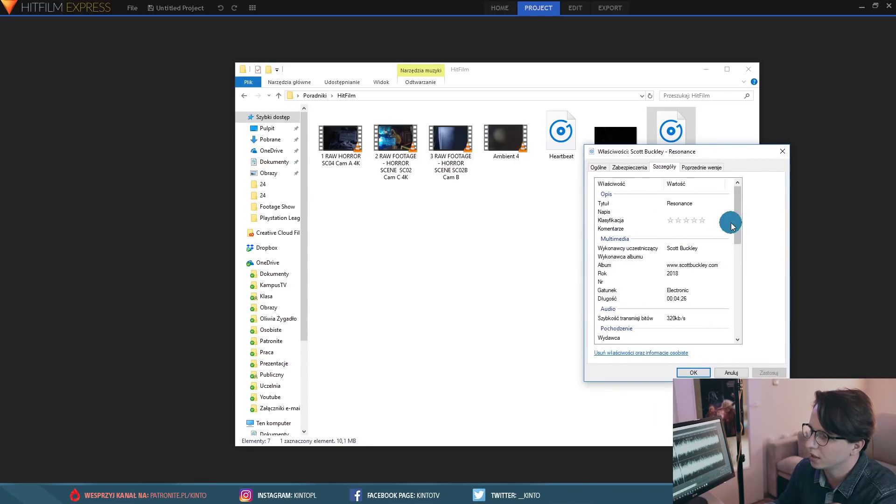
drag(736, 224, 728, 207)
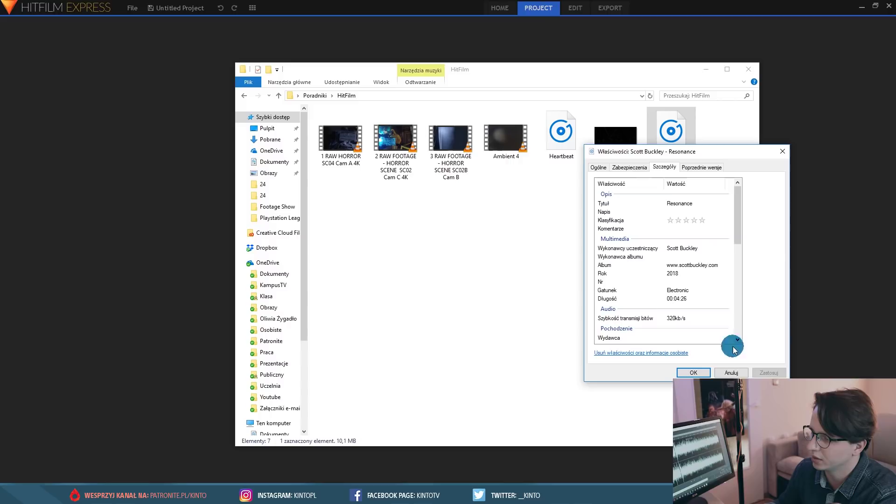
click(727, 372)
Step: Check the audio sampling rate in the details of the 3 RAW FOOTAGE - HORROR SCENE SC02B Cam B clip, then return to HitFilm Express
right_click(469, 161)
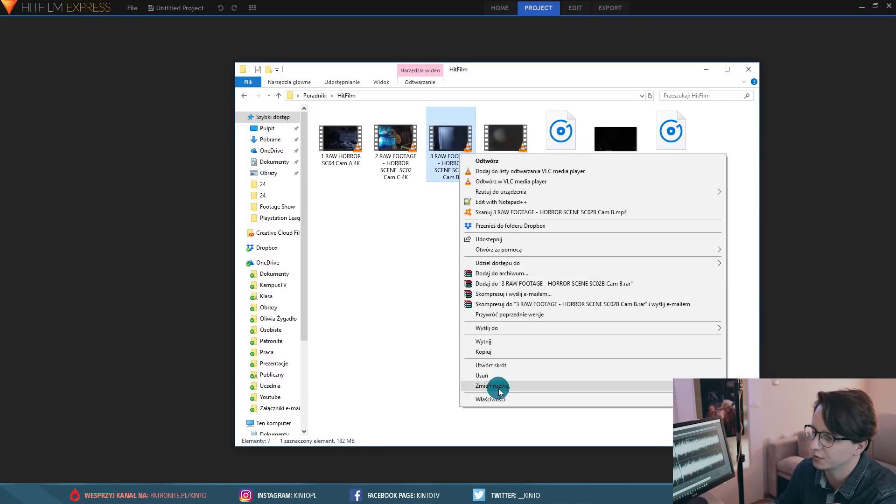
click(499, 443)
click(542, 176)
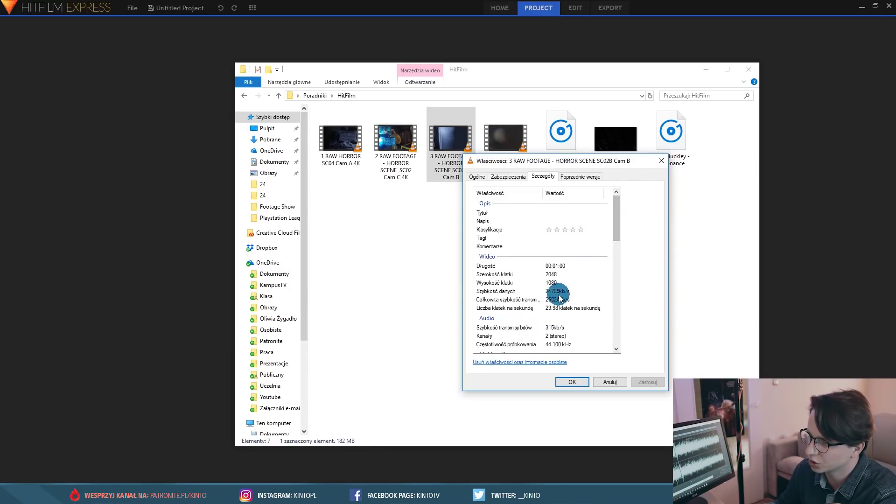
drag(617, 228, 620, 252)
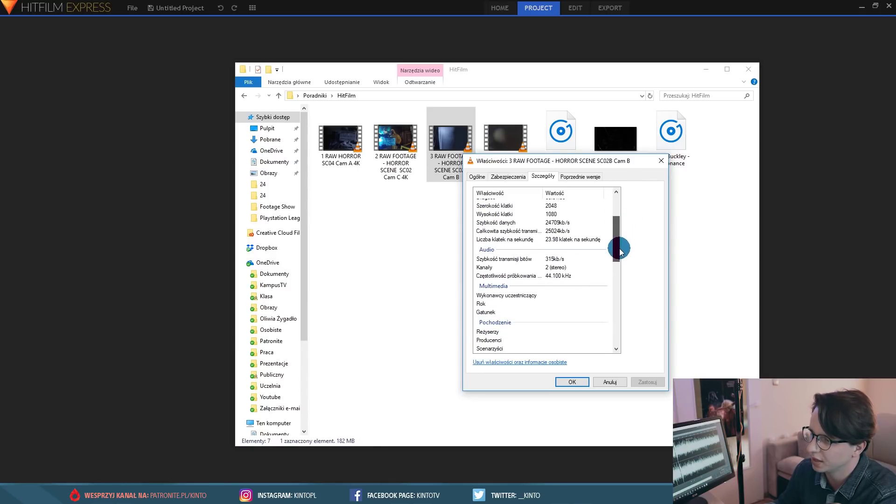
click(532, 276)
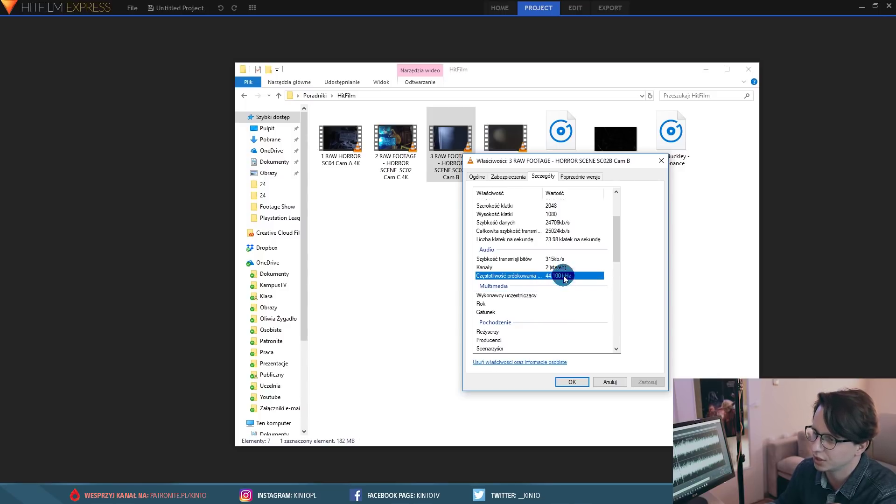
click(615, 385)
click(221, 243)
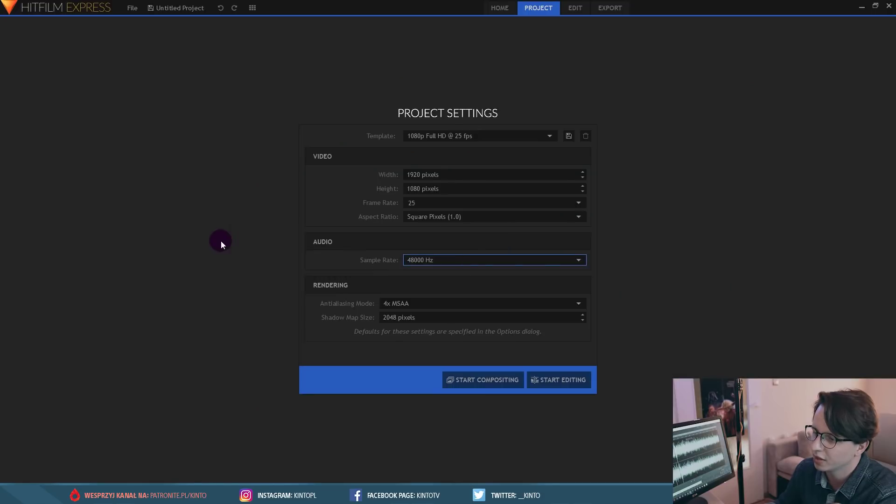
Step: Set the project's audio sample rate to 44100 Hz and keep the antialiasing mode at 4x MSAA
click(439, 259)
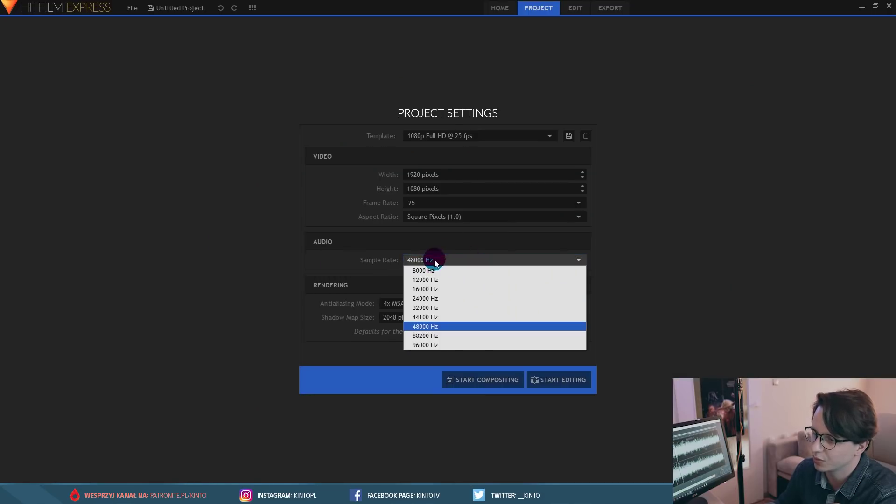
click(425, 317)
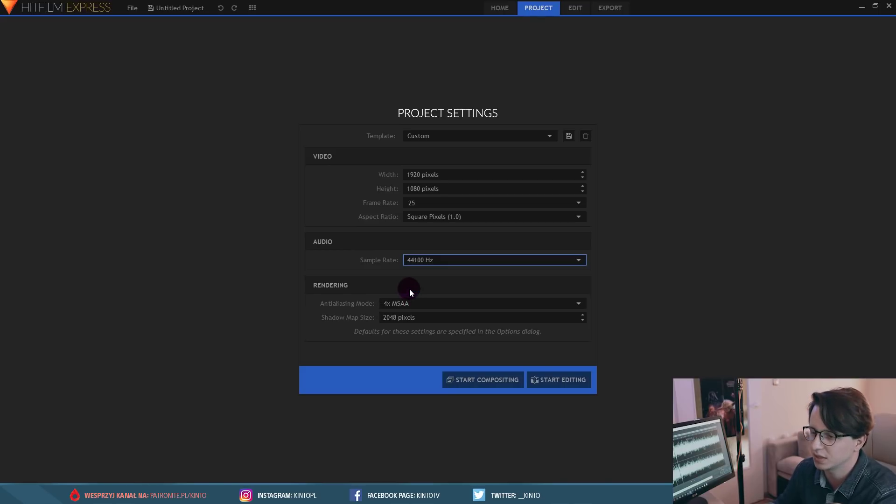
click(411, 304)
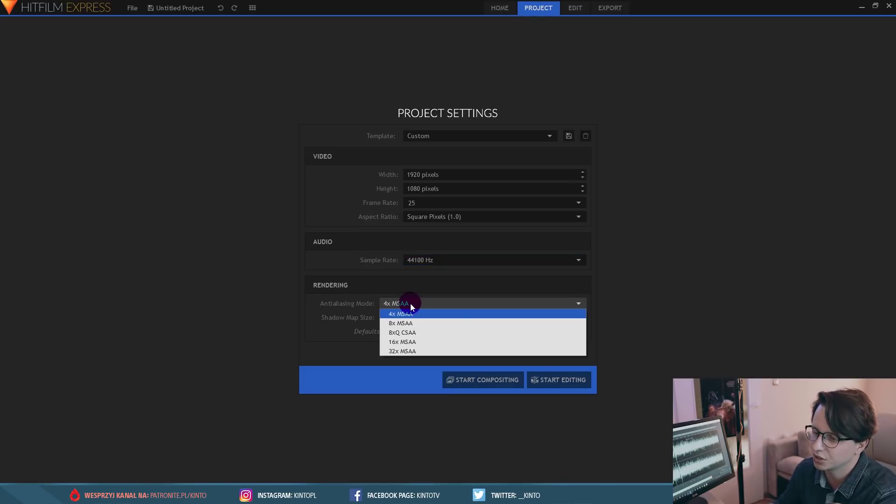
click(410, 303)
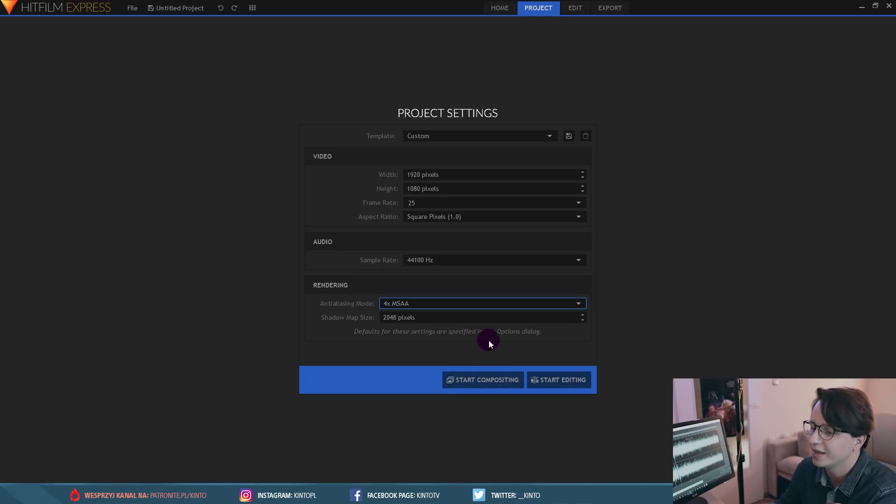
Step: Start editing with these project settings and switch to a workspace layout with the Trimmer alone beside the Viewer
drag(564, 380, 568, 377)
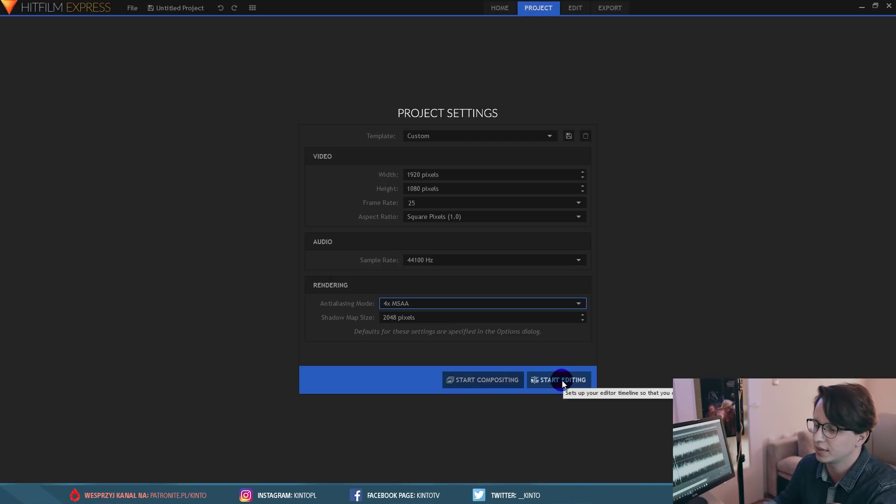
click(562, 380)
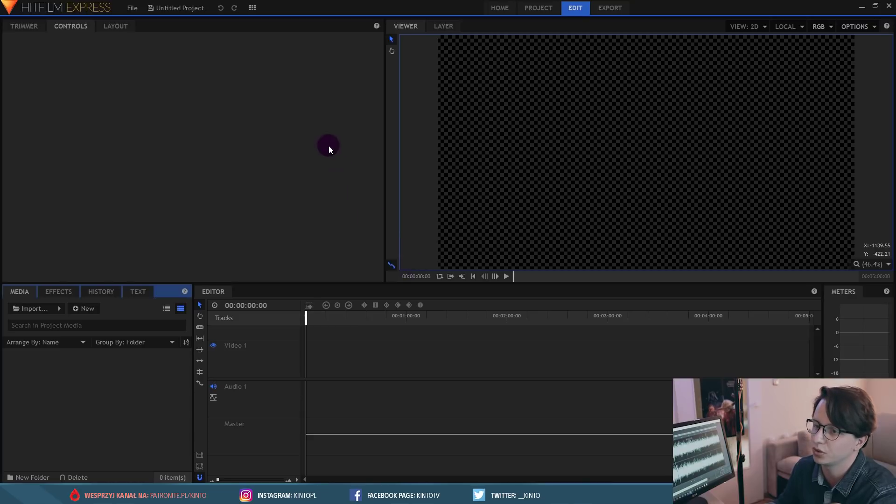
click(254, 7)
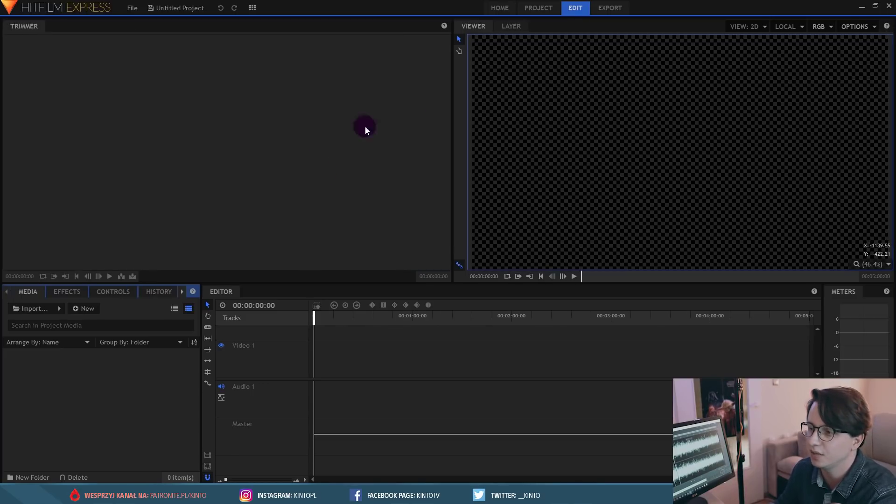
Step: Save the project as Podstawy in the HitFilm folder inside Poradniki on the desktop
click(228, 154)
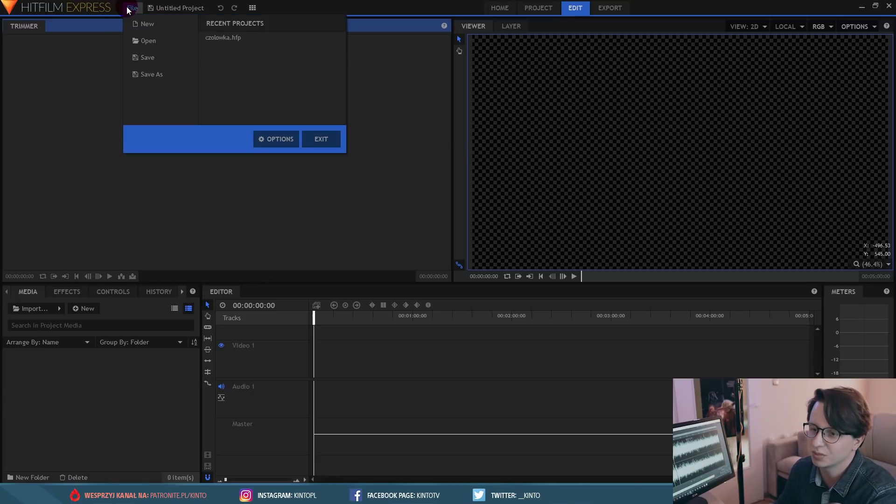
click(143, 59)
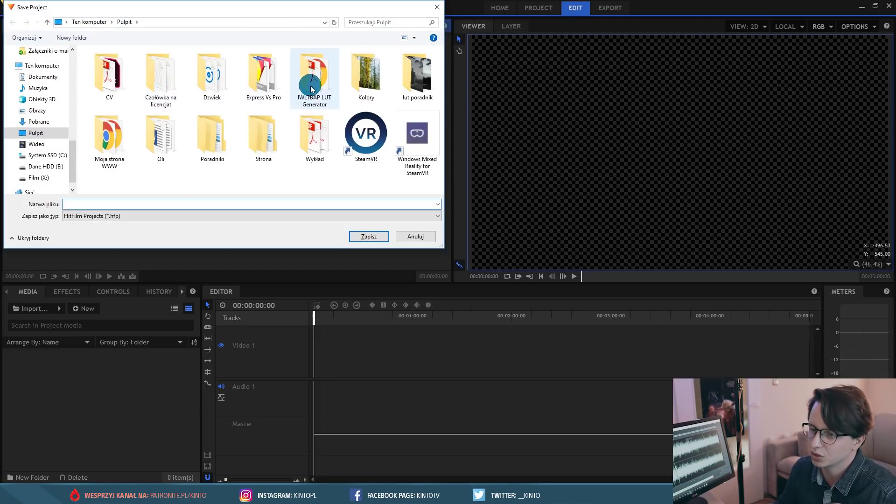
double_click(217, 129)
double_click(105, 74)
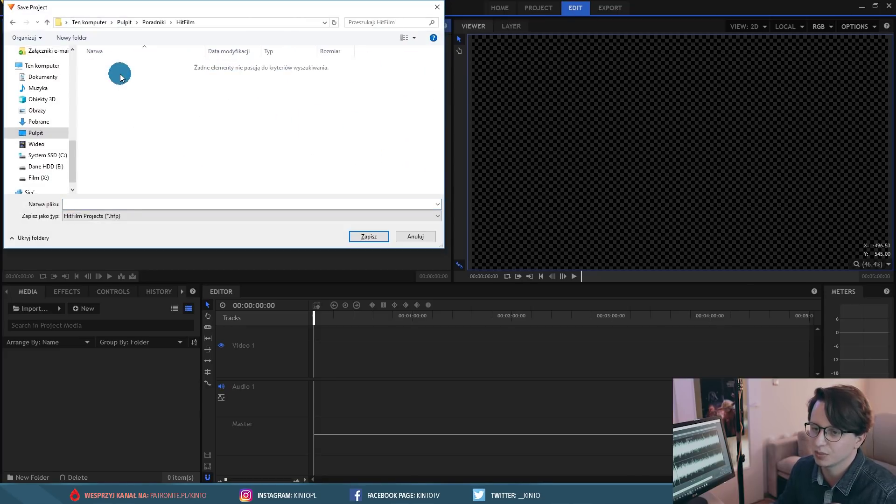
click(122, 204)
text(Podstawy)
key(Return)
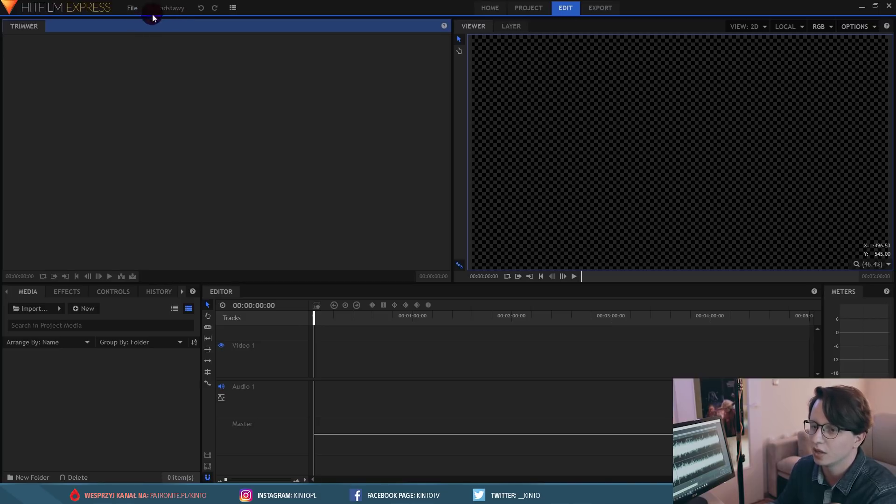
Step: Look through the File commands and the list of available panels and workspaces
click(133, 9)
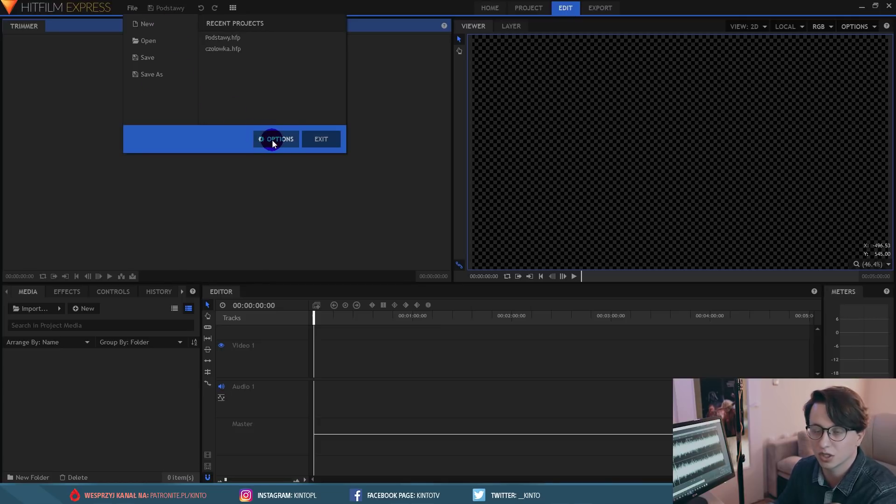
click(185, 7)
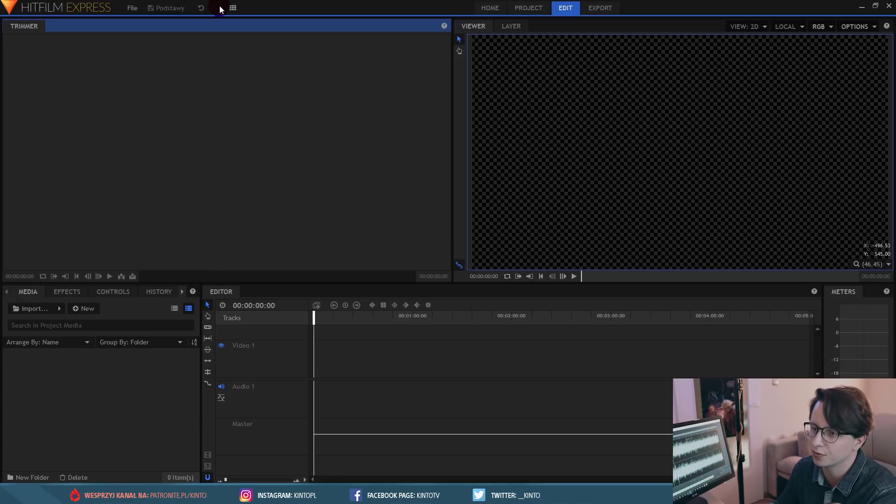
click(231, 8)
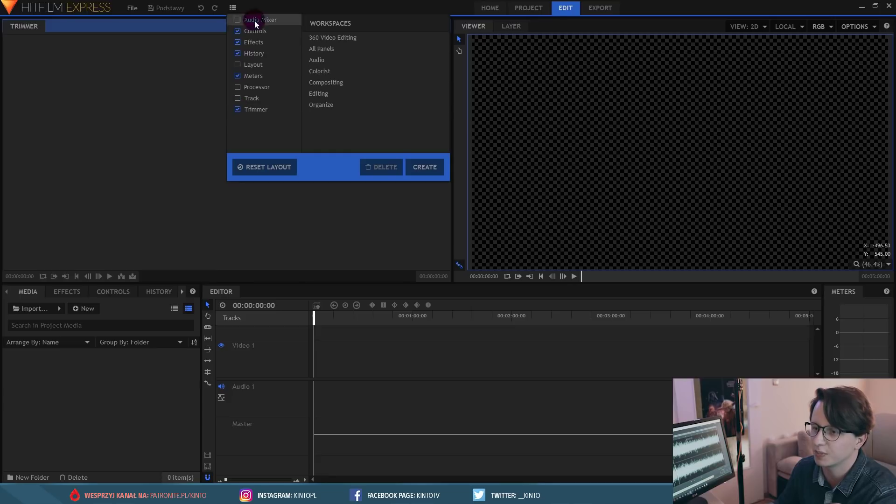
click(234, 8)
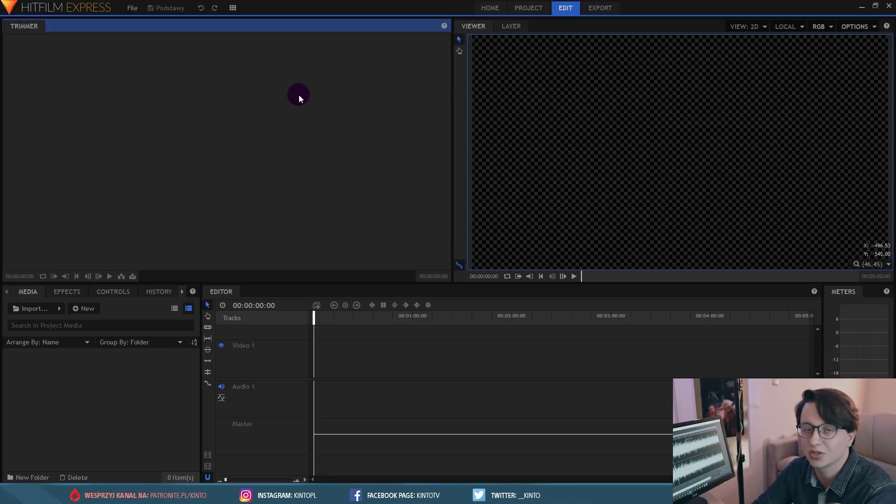
click(322, 321)
click(114, 143)
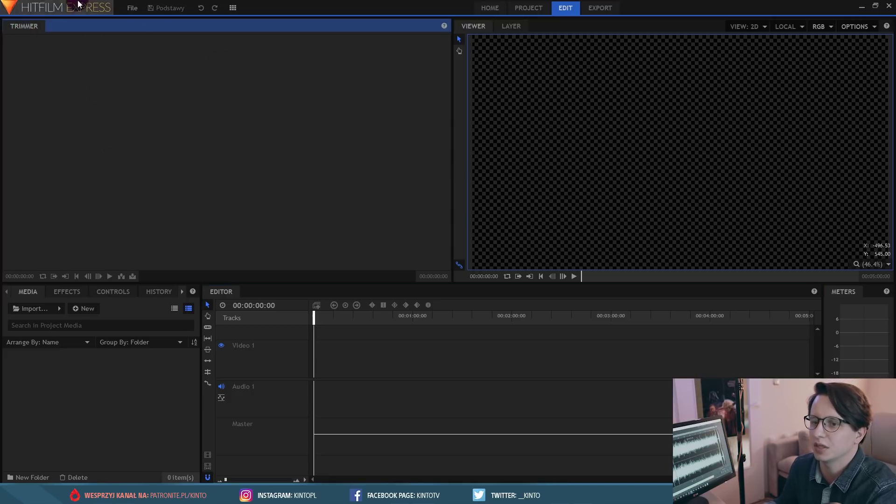
click(123, 87)
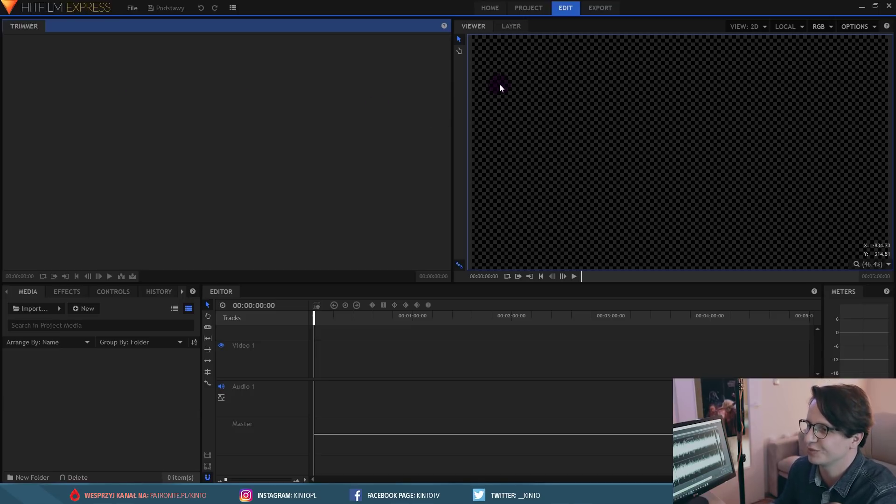
Step: Compare the Layer and Viewer views, ending on the Viewer
click(507, 44)
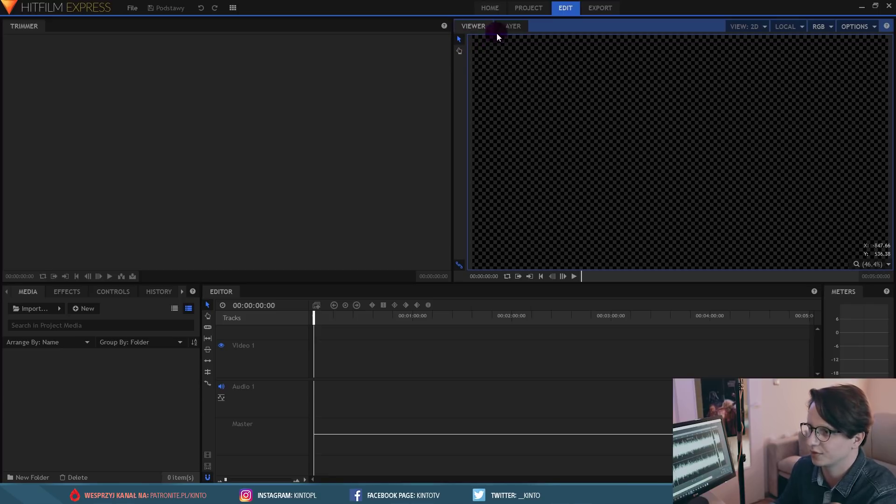
click(509, 27)
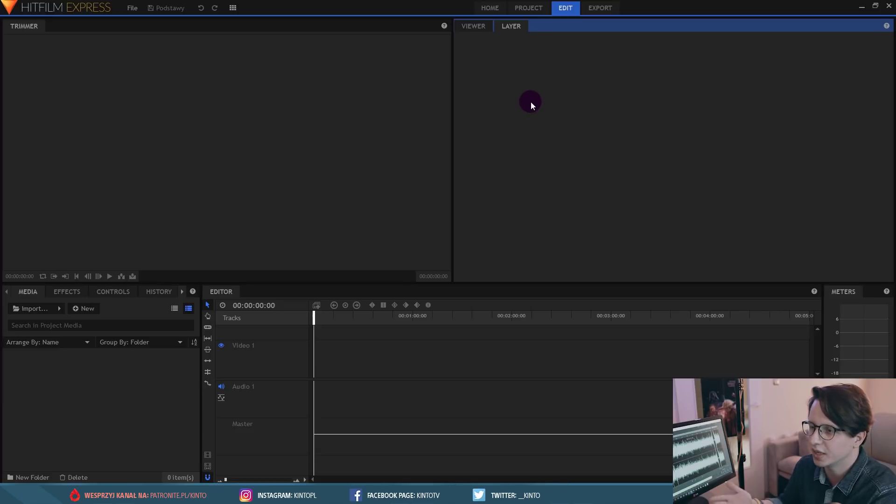
click(484, 24)
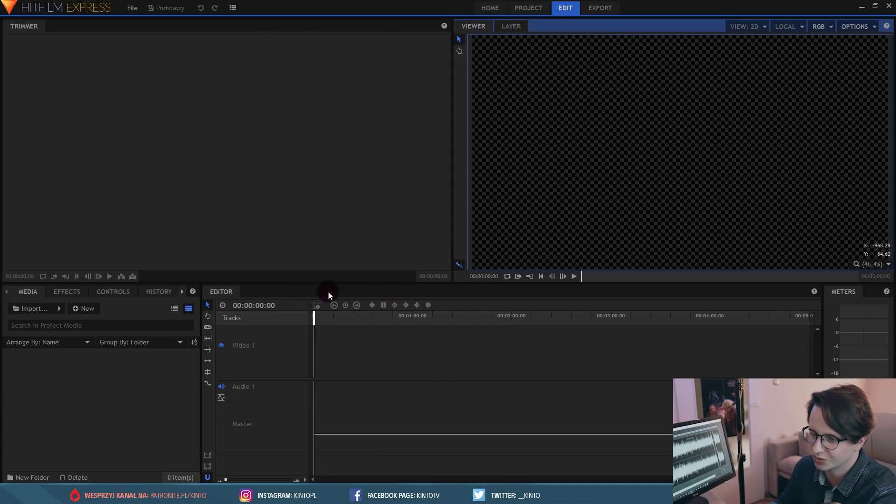
click(508, 27)
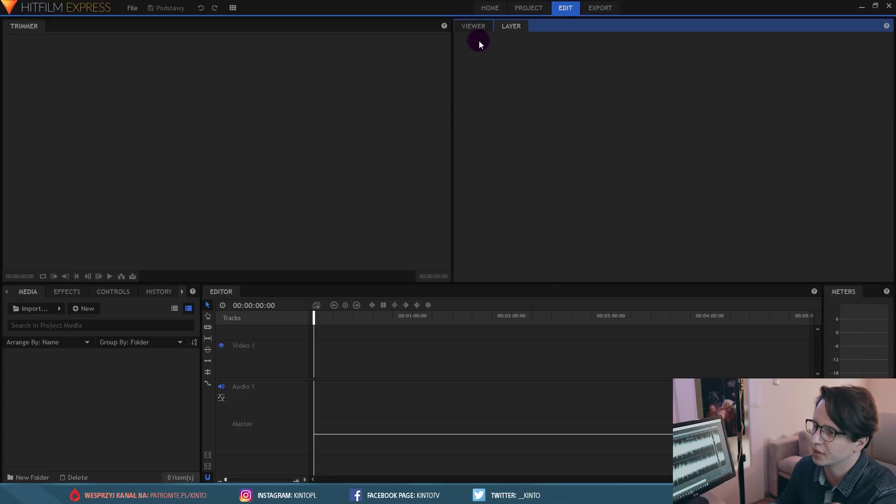
click(474, 28)
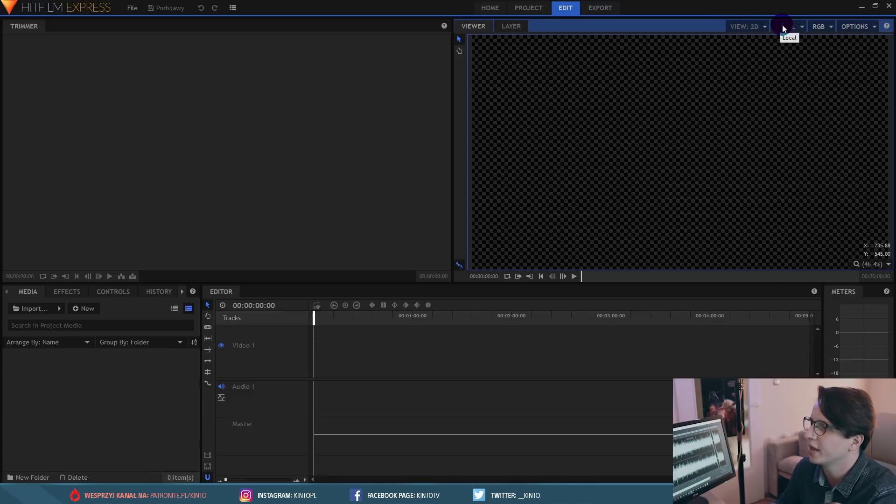
Step: Examine the Viewer's color channel choices, keeping RGB, and its playback quality and resolution options
click(820, 27)
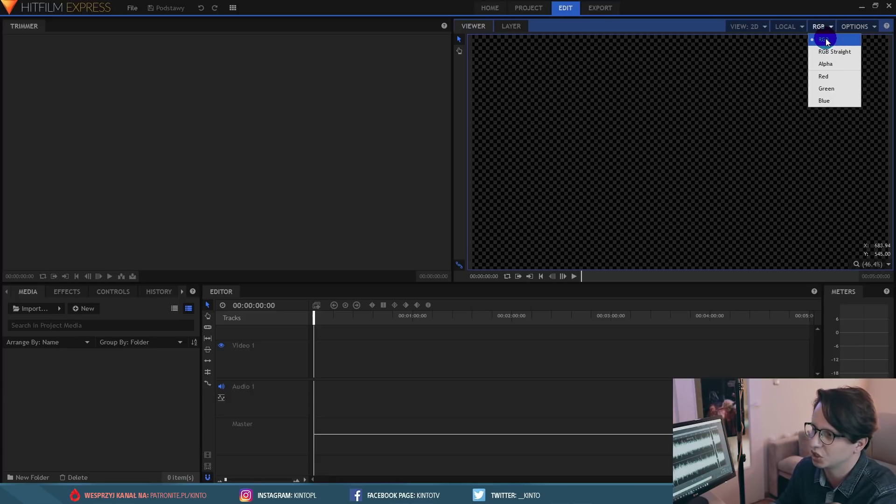
click(825, 40)
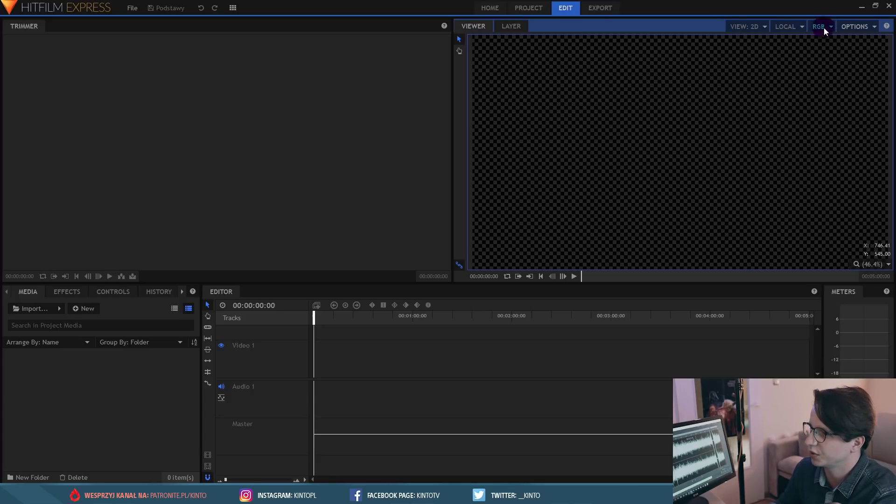
click(850, 28)
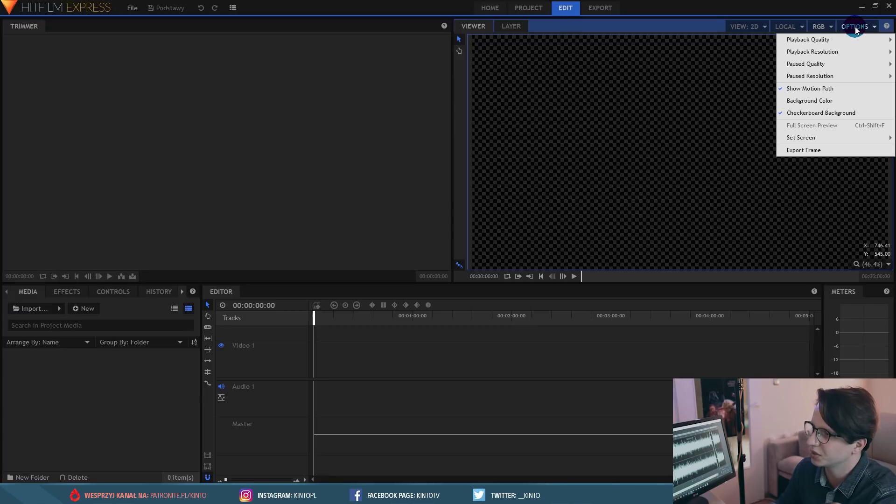
mouse_move(836, 41)
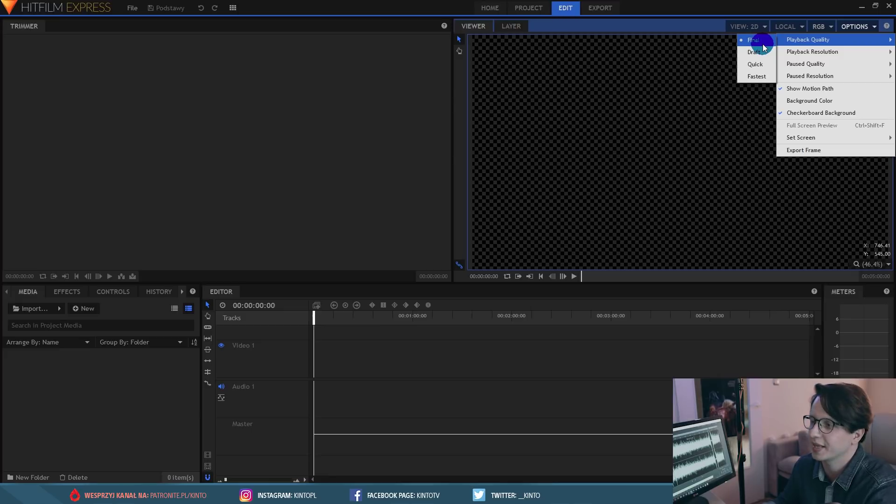
mouse_move(805, 53)
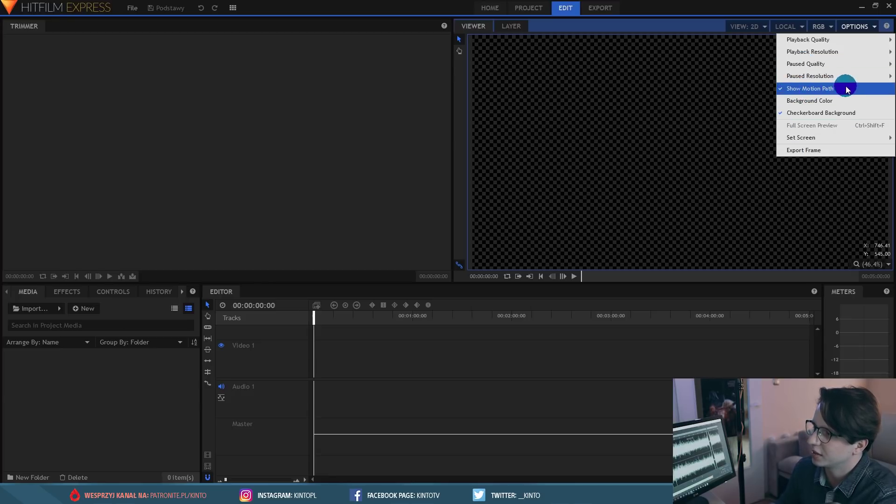
Step: Set the Viewer's background color to black (#000000) and recheck it in the color picker without changing it
click(802, 101)
click(510, 325)
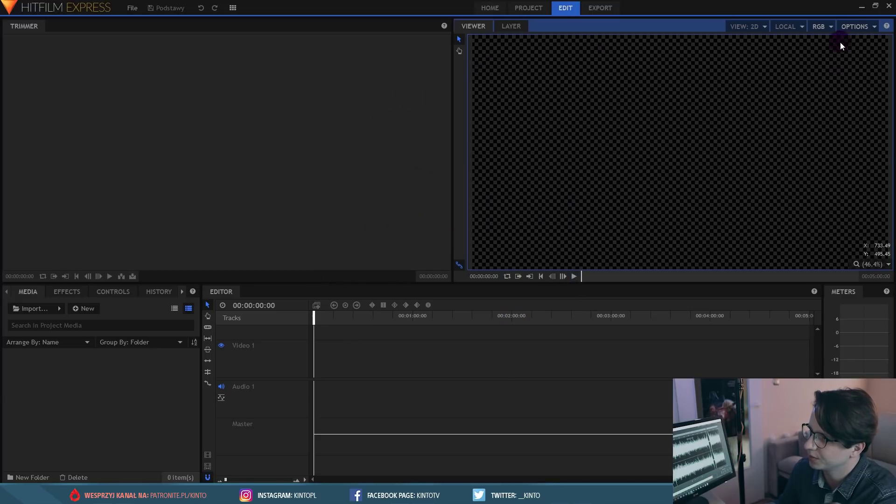
click(853, 27)
click(780, 102)
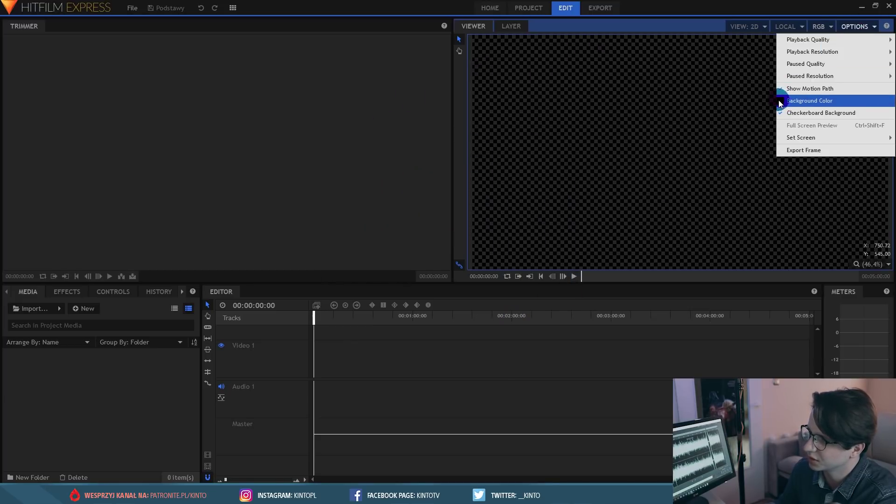
click(188, 355)
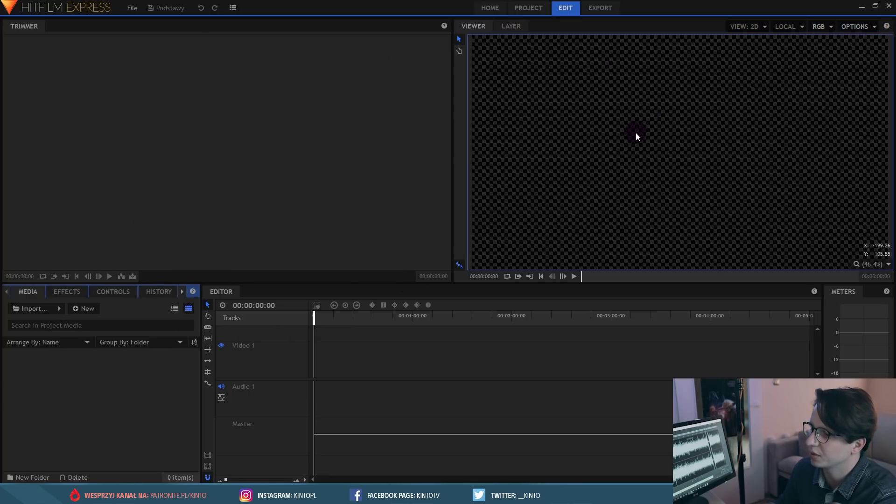
click(858, 28)
click(799, 100)
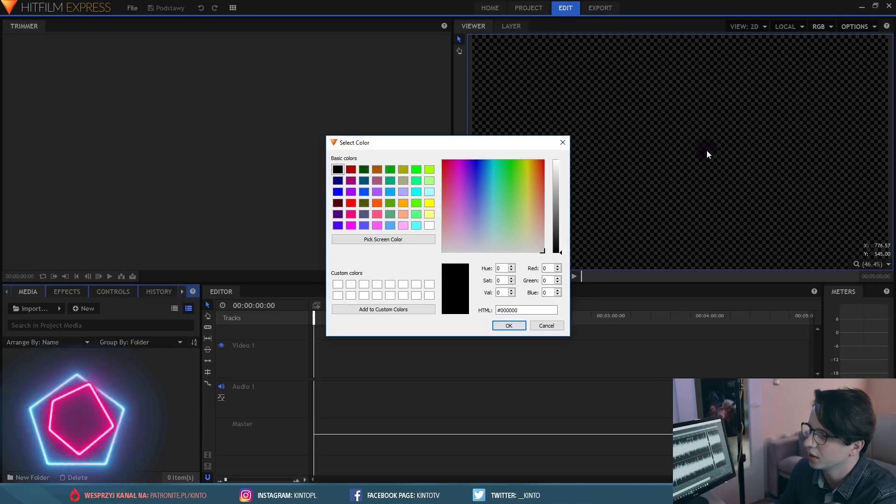
click(546, 326)
Step: Turn off the checkerboard background in the Viewer
click(859, 27)
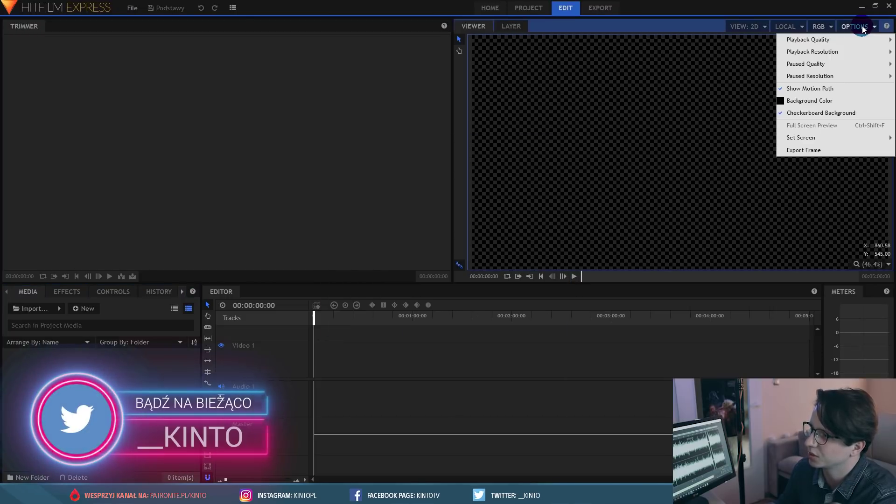
click(799, 100)
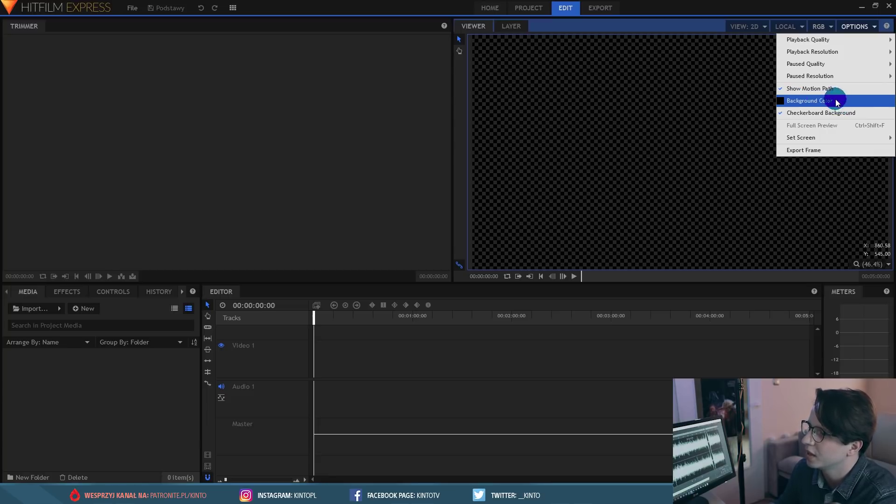
click(798, 115)
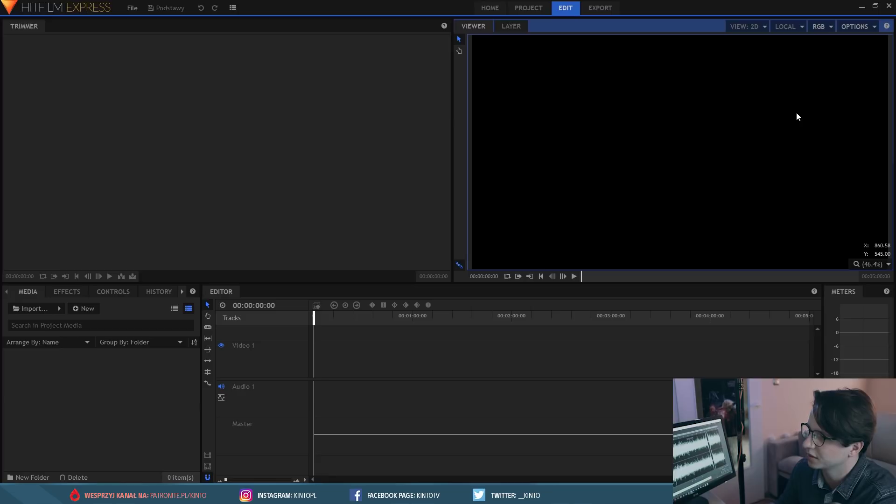
Step: Set the Viewer's background color to dark blue (#1e3991)
click(859, 26)
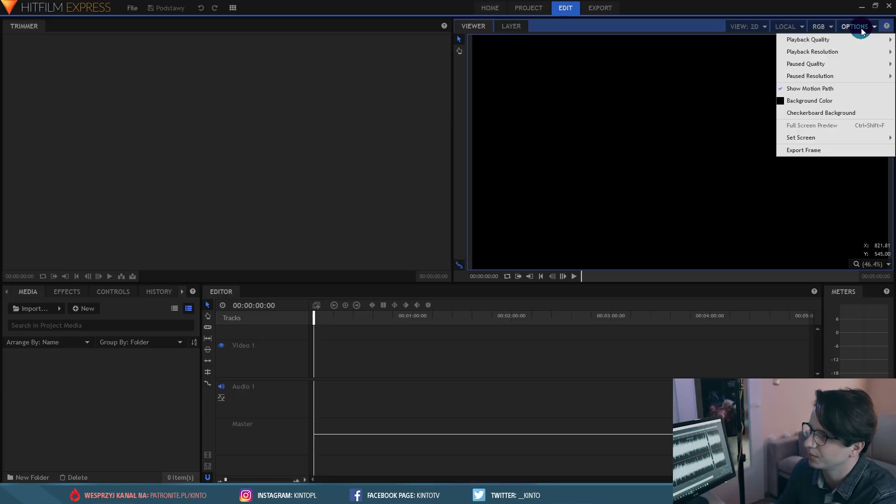
click(807, 99)
click(480, 179)
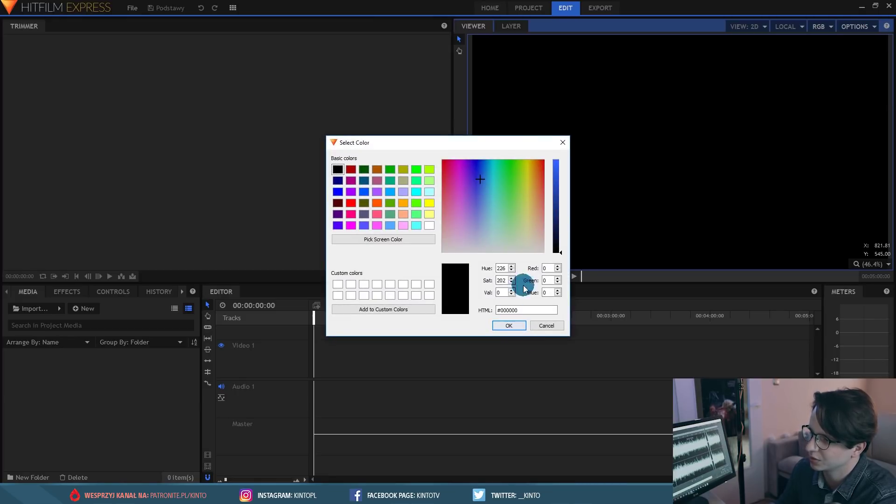
click(559, 199)
click(498, 327)
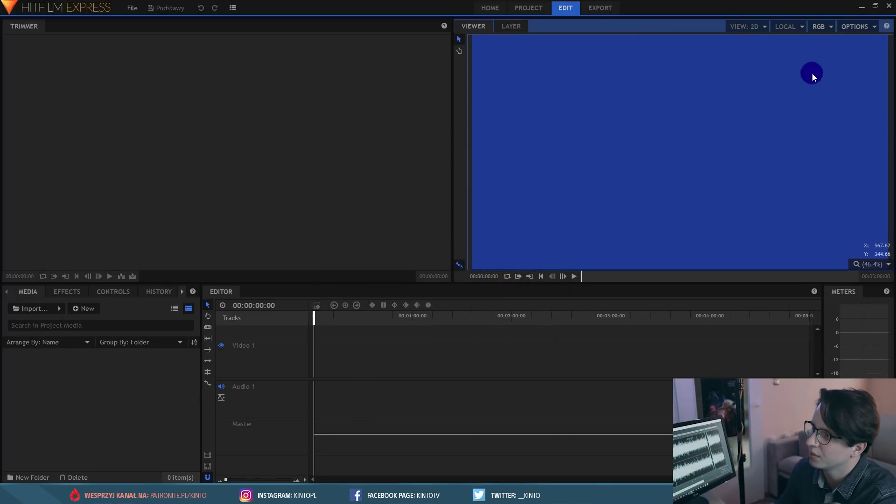
Step: Set the Viewer's background color back to black
click(855, 27)
click(787, 97)
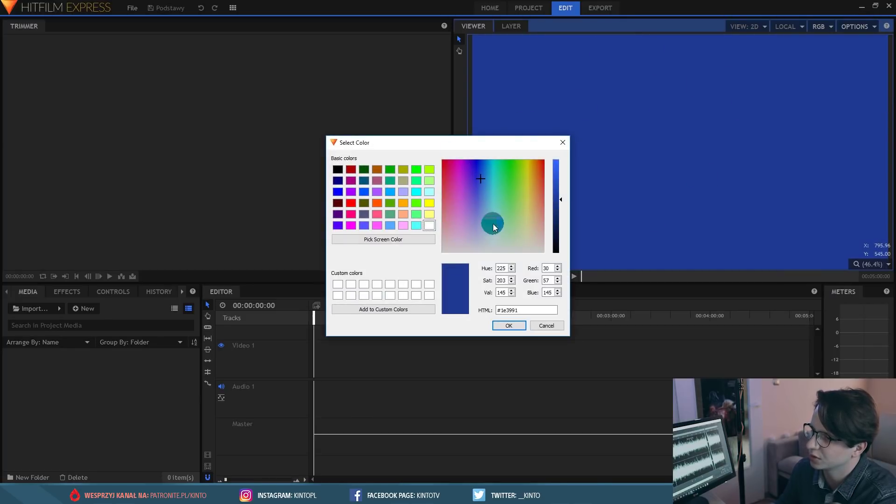
drag(451, 231, 443, 252)
drag(557, 229, 516, 303)
click(508, 325)
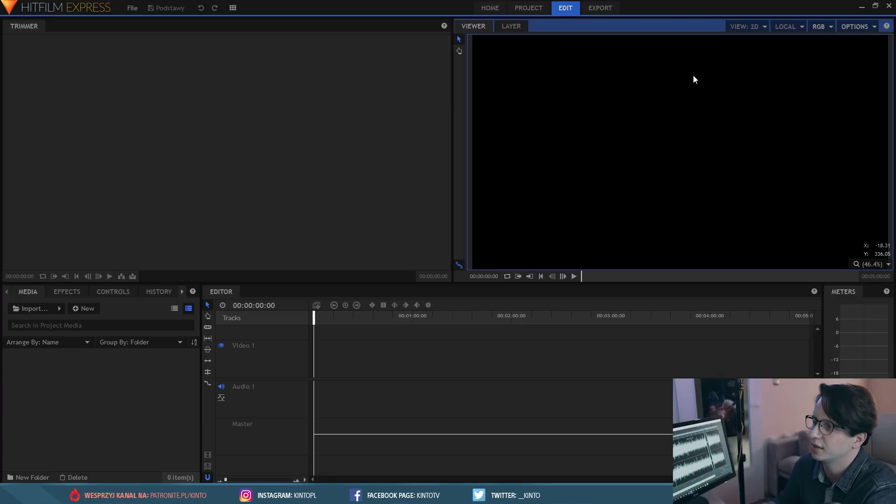
Step: Enable the Viewer's checkerboard background and look over the Set Screen and Export Frame options
click(854, 26)
click(820, 111)
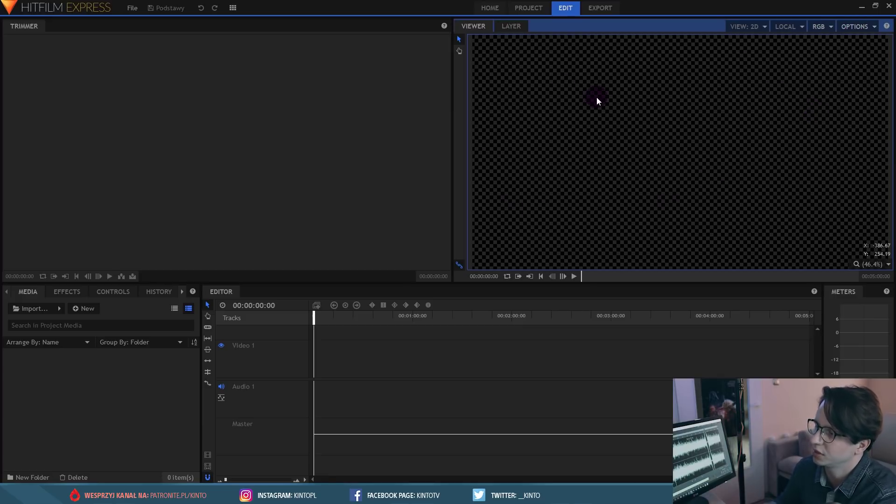
click(867, 29)
click(796, 140)
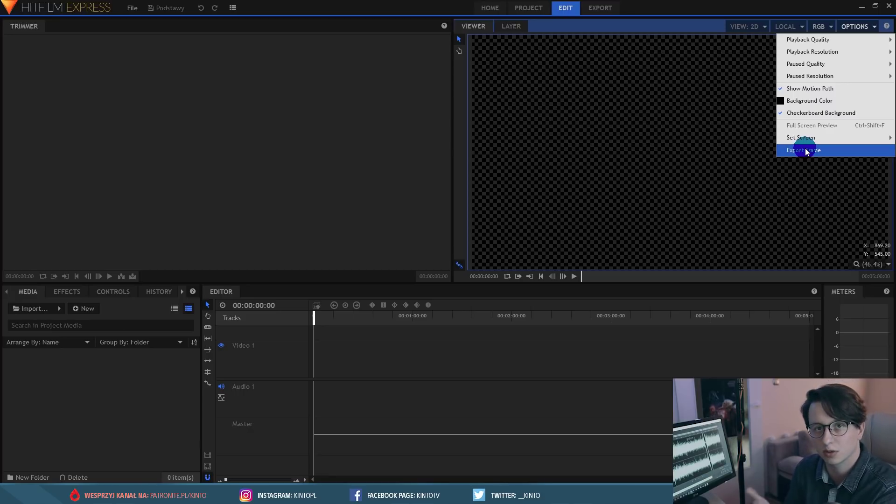
click(805, 147)
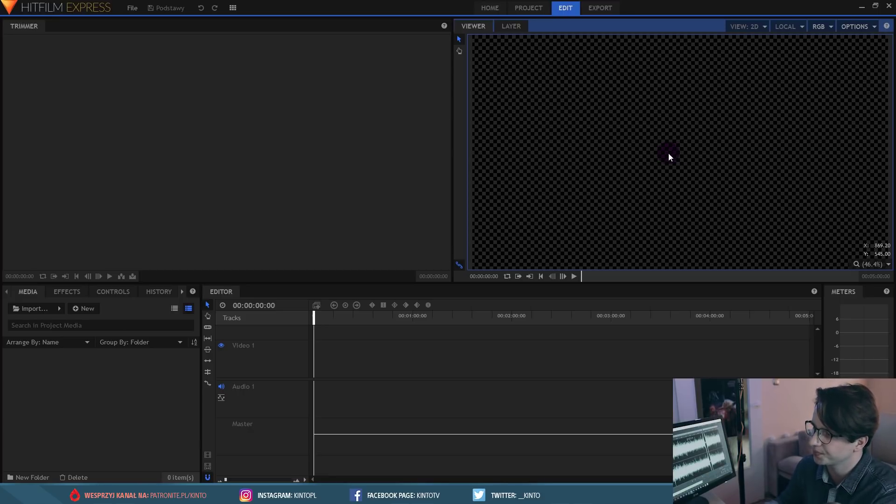
Step: Preview the Viewer at 12.5% and 800% zoom, ending on Scale to Fit
click(868, 264)
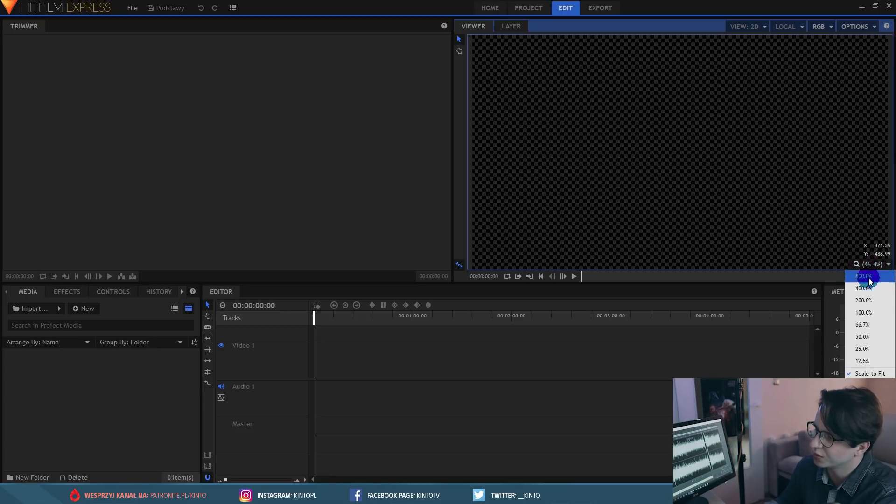
click(863, 359)
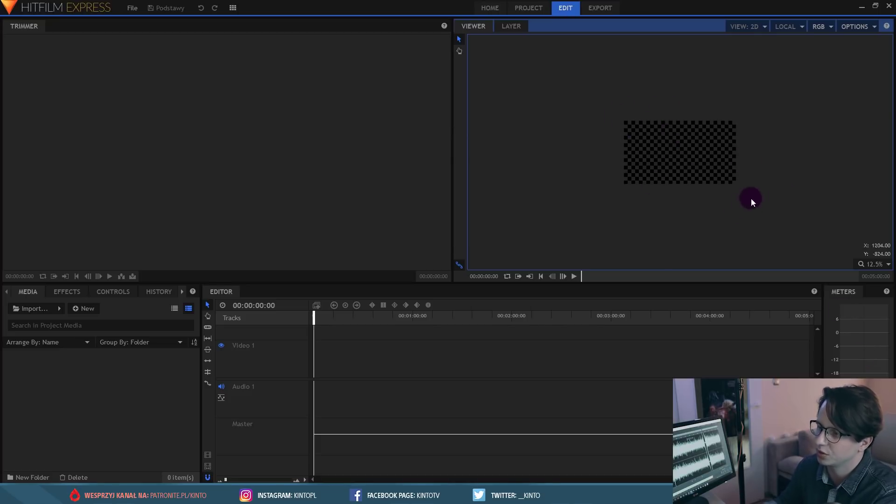
click(874, 265)
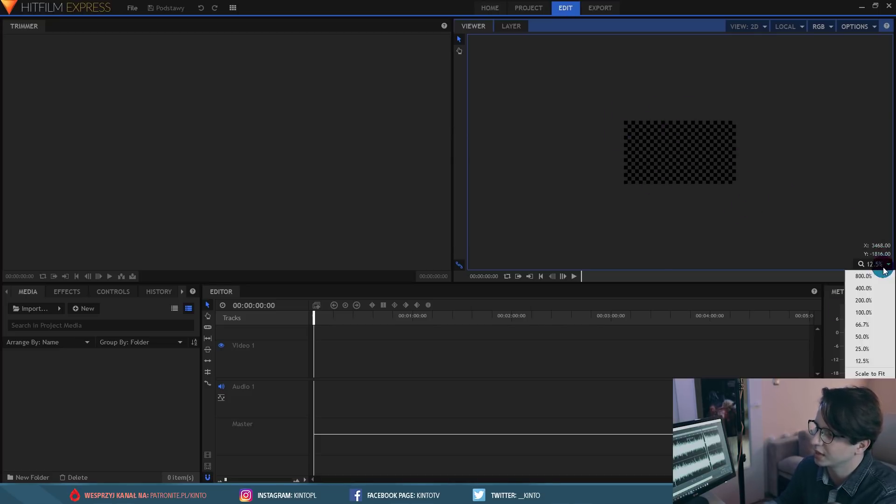
click(864, 285)
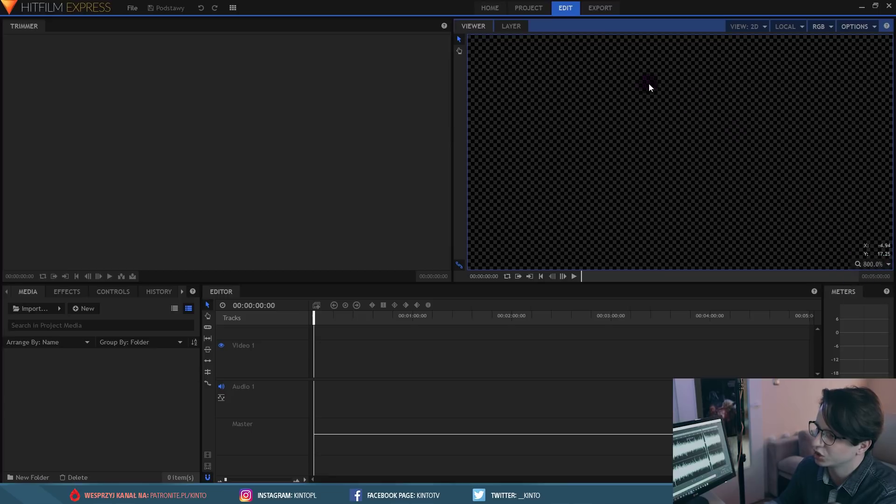
click(872, 264)
click(870, 353)
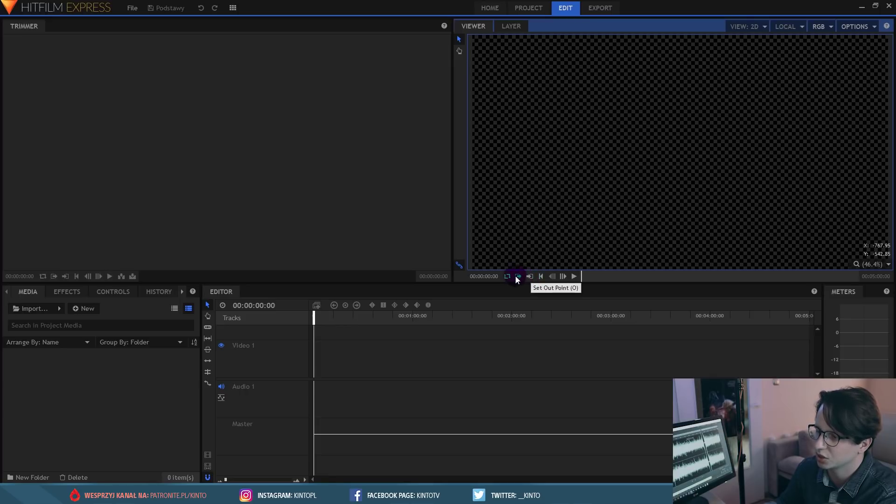
Step: Mark an in point at about 27 seconds and an out point at 00:00:54:03 in the Viewer
click(607, 276)
click(518, 276)
click(629, 276)
click(530, 277)
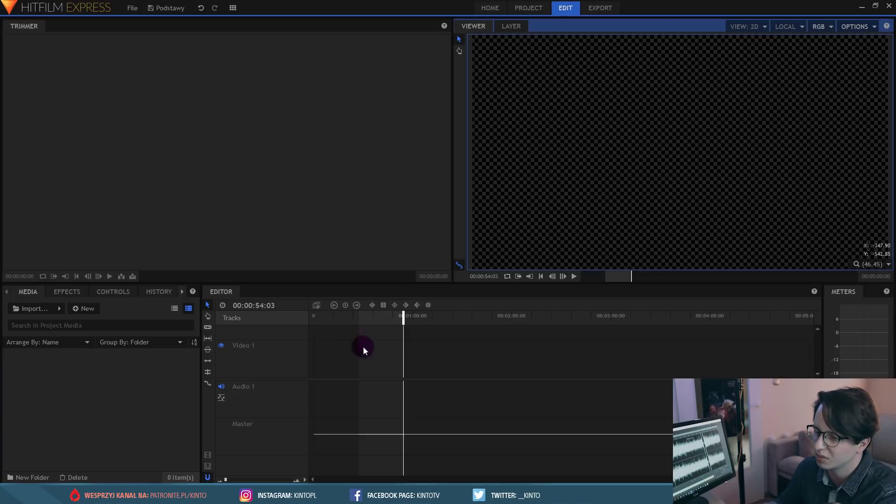
Step: Reset the in point to the timeline's start and the out point to its end at 00:04:59:24
drag(587, 279, 523, 280)
click(521, 279)
click(681, 279)
drag(681, 279, 864, 283)
click(527, 277)
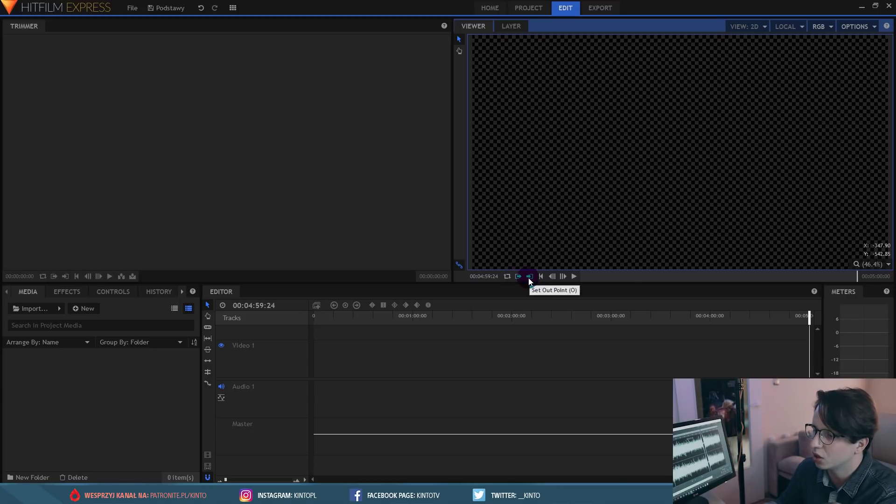
Step: Play the empty timeline from its start for several seconds and return the playhead to 00:00:00:00
drag(618, 275, 578, 276)
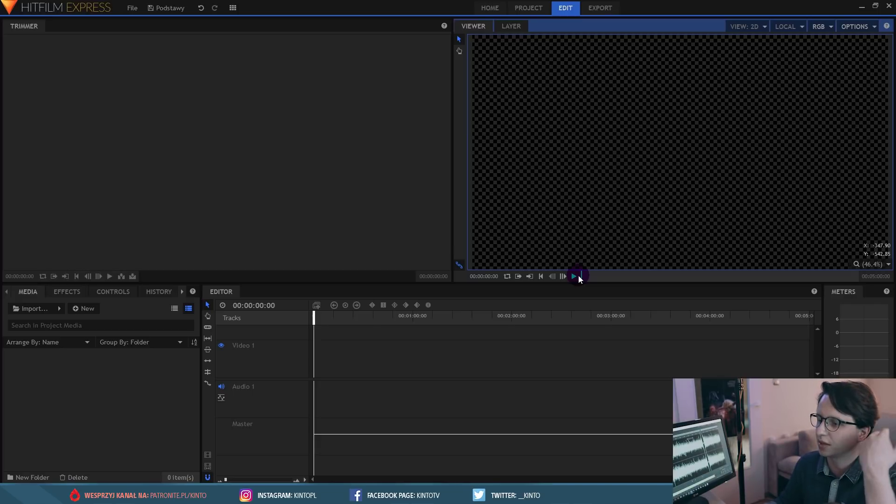
mouse_move(578, 275)
mouse_down()
mouse_move(593, 280)
mouse_move(565, 284)
mouse_up()
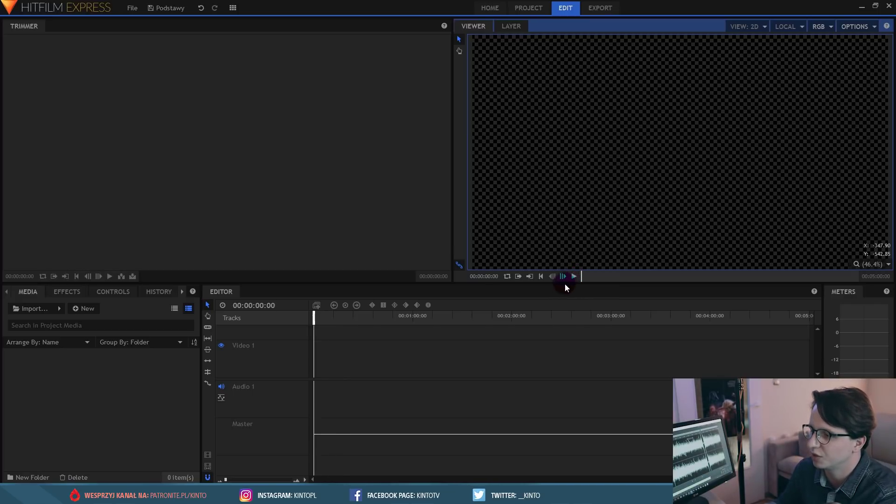
click(573, 277)
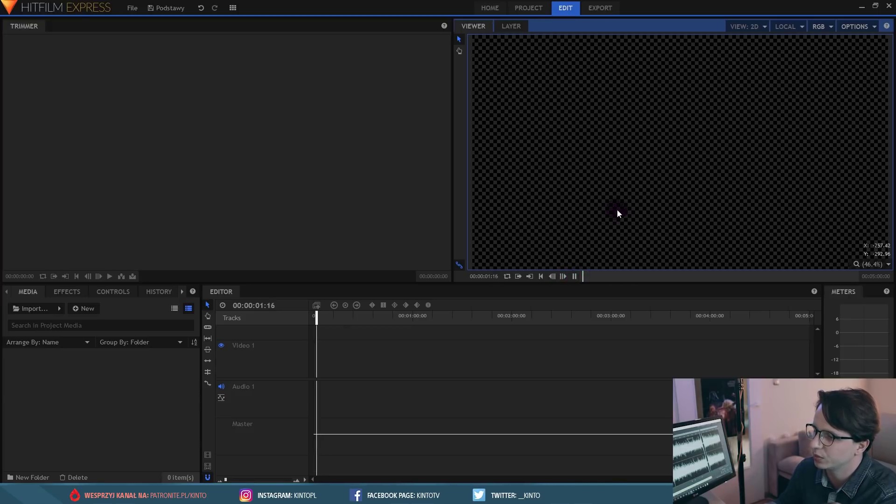
click(449, 396)
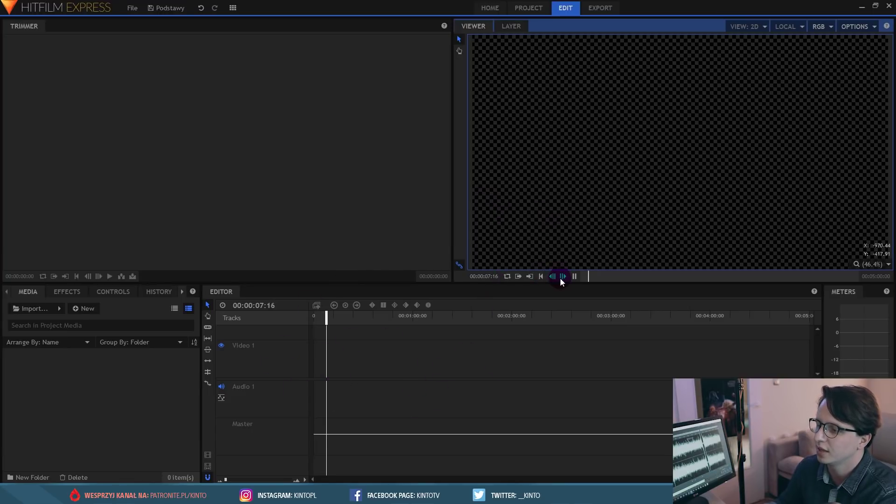
key(space)
click(329, 355)
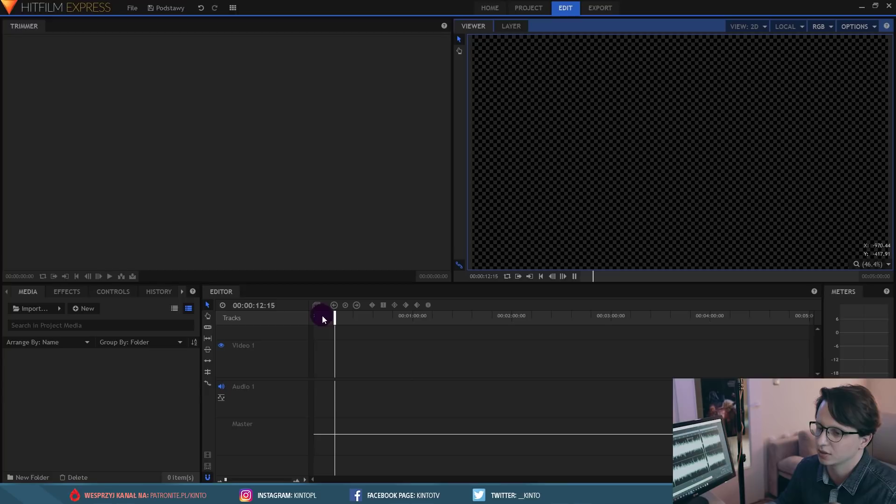
drag(334, 318, 307, 317)
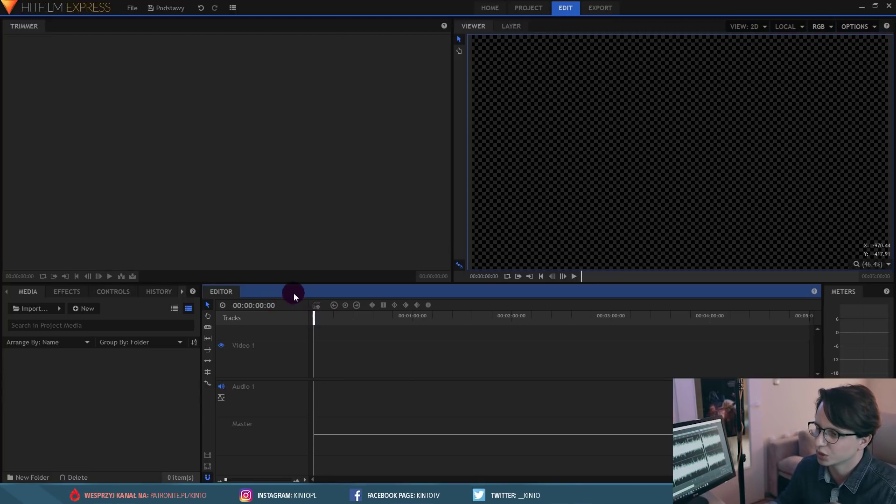
Step: Browse the effect categories from 360° Video to Presets and inspect the contents of the Audio folder
click(88, 359)
click(119, 397)
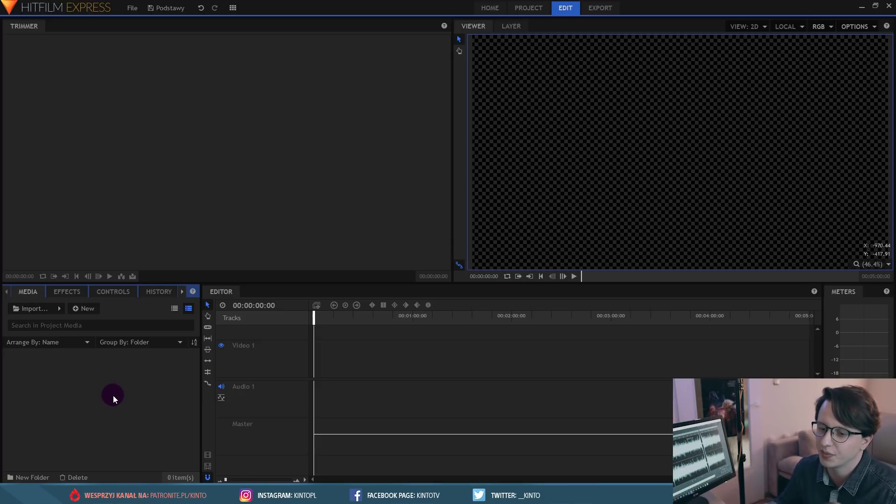
click(66, 291)
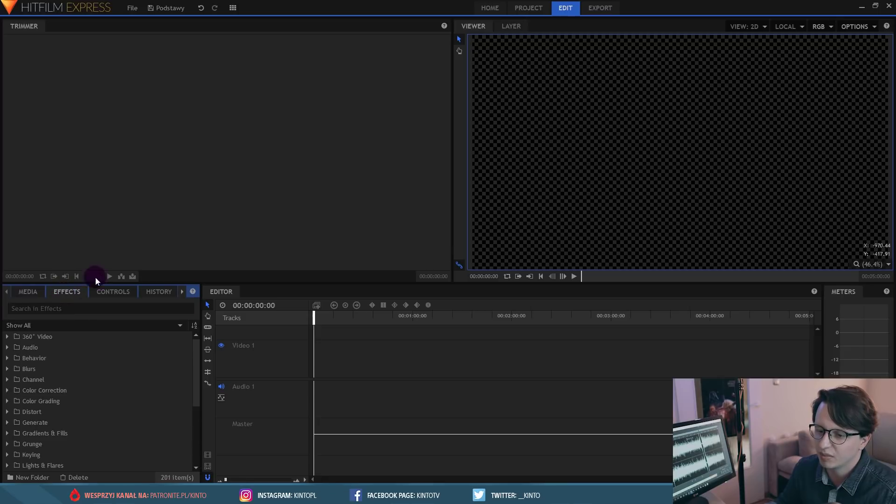
scroll(43, 354, down, 3)
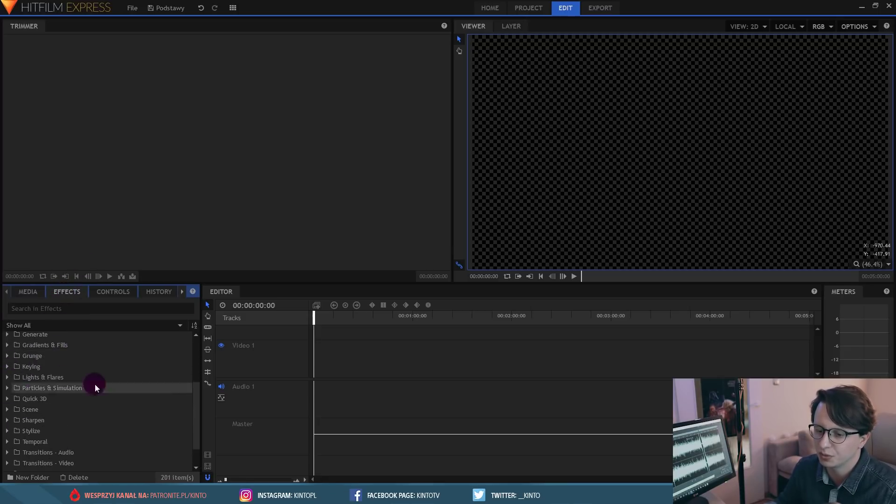
scroll(111, 415, down, 1)
scroll(74, 393, up, 4)
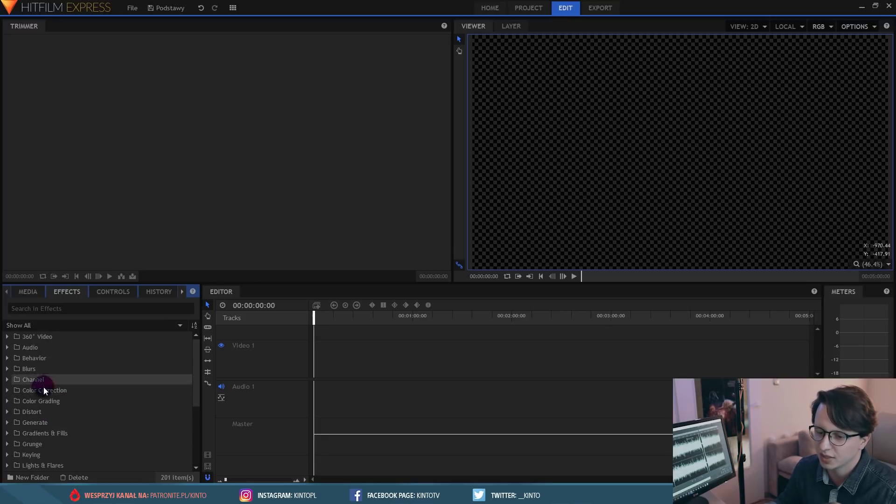
scroll(67, 357, down, 4)
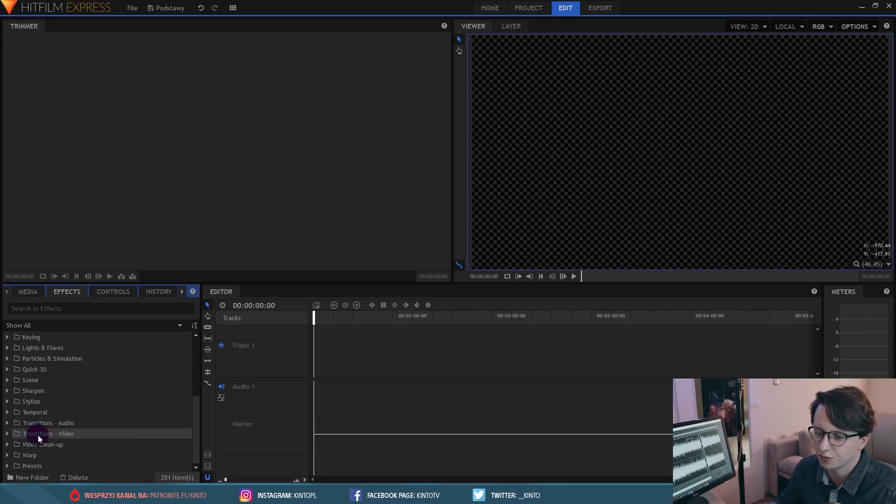
scroll(51, 430, up, 2)
scroll(51, 429, up, 2)
double_click(22, 347)
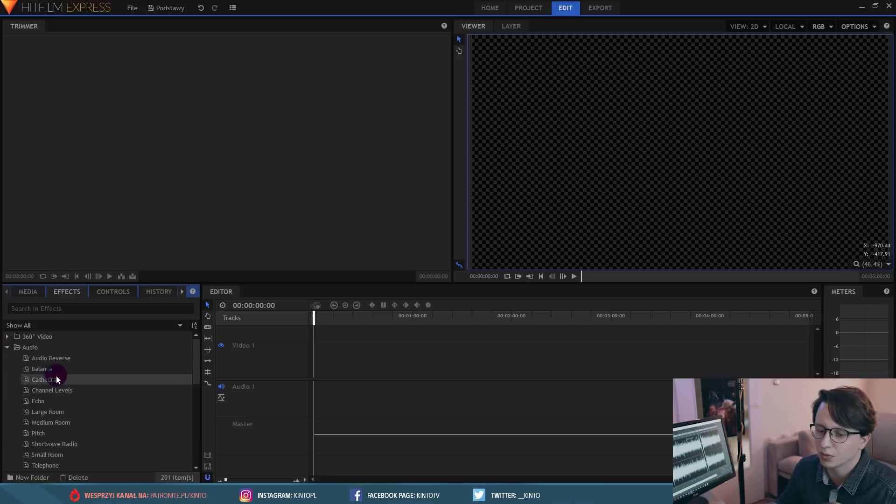
click(6, 347)
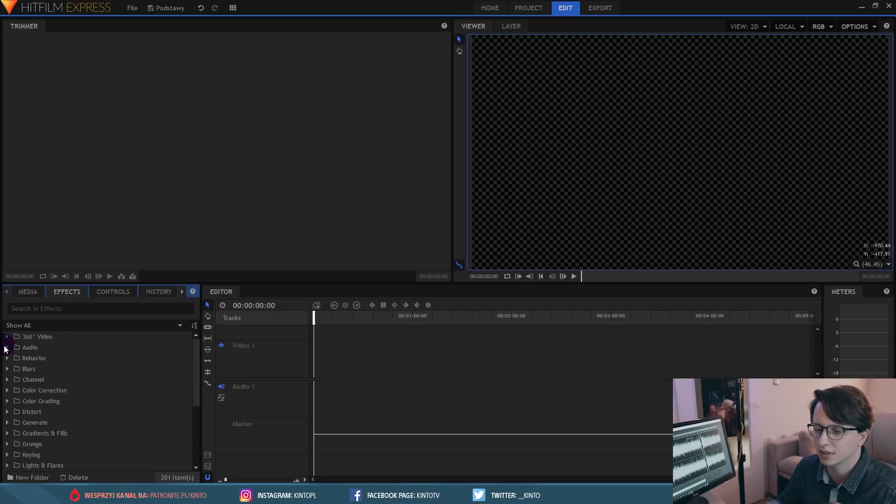
Step: Look at the Controls area and step through the Set In/Out Points entries in the project history, ending on the latest one
click(128, 292)
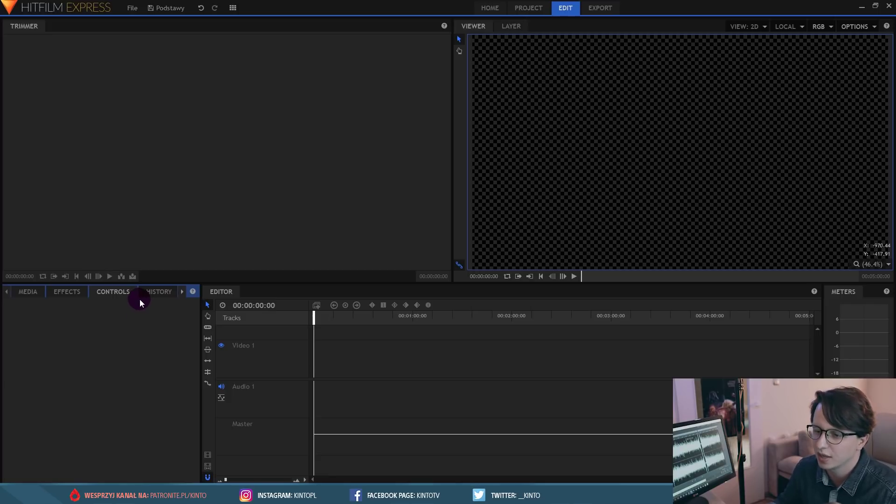
click(150, 294)
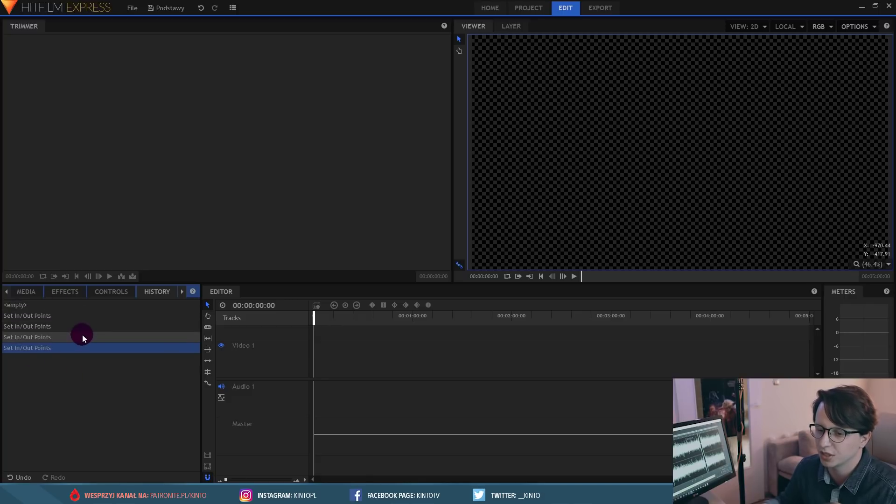
click(39, 316)
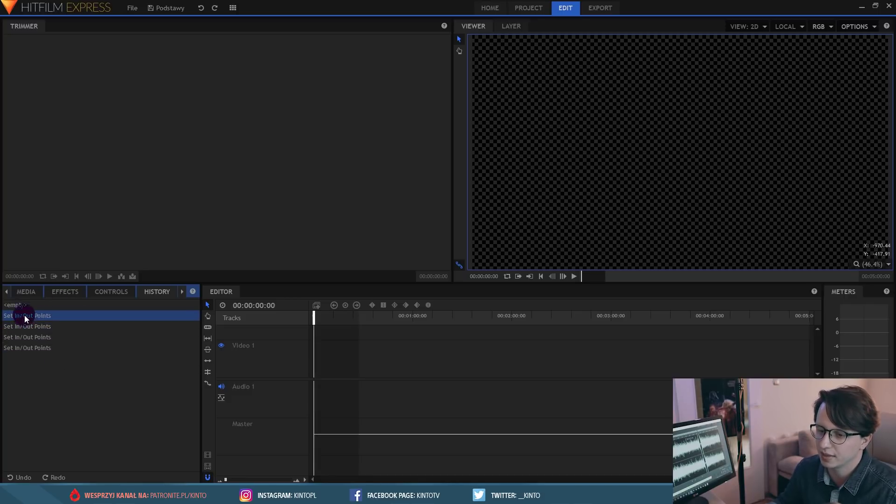
click(41, 326)
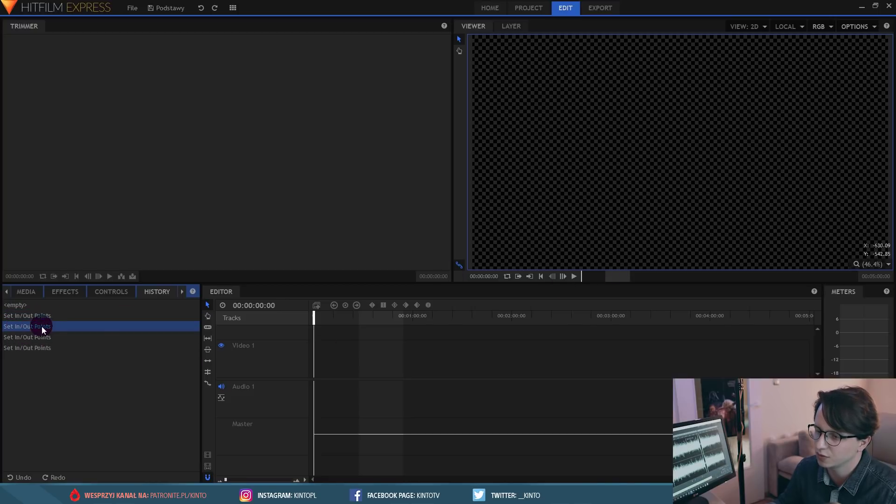
click(32, 347)
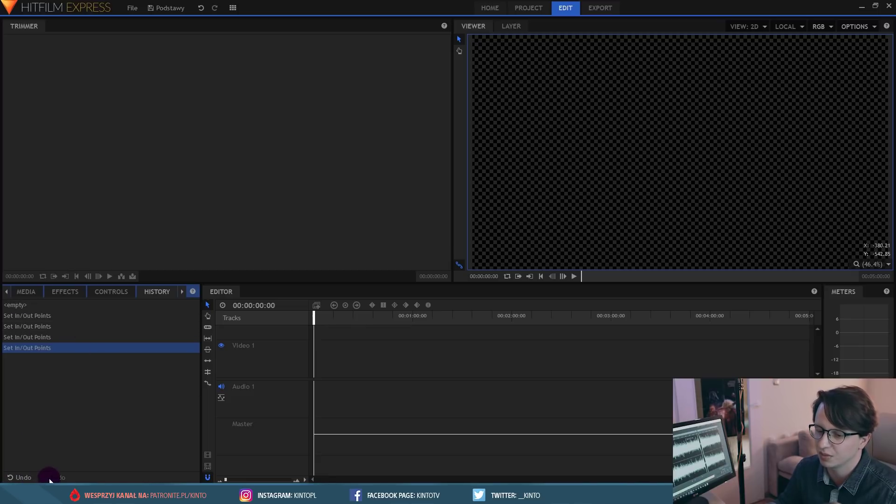
click(35, 338)
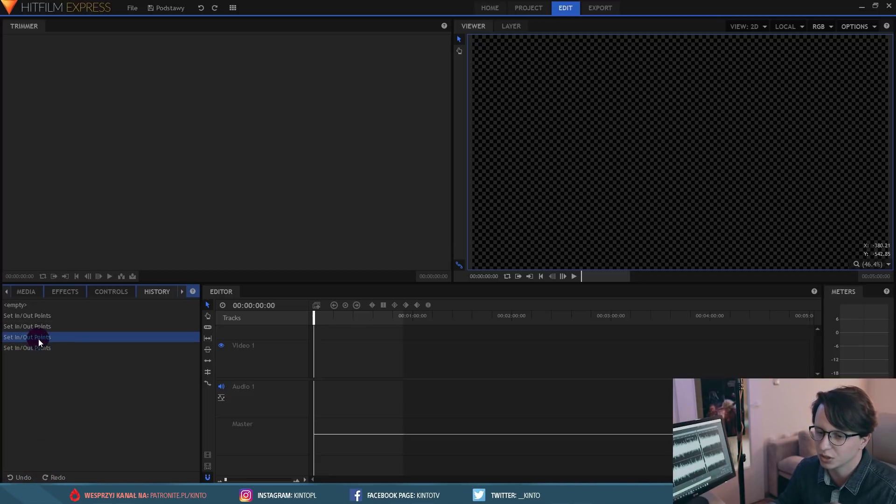
click(56, 479)
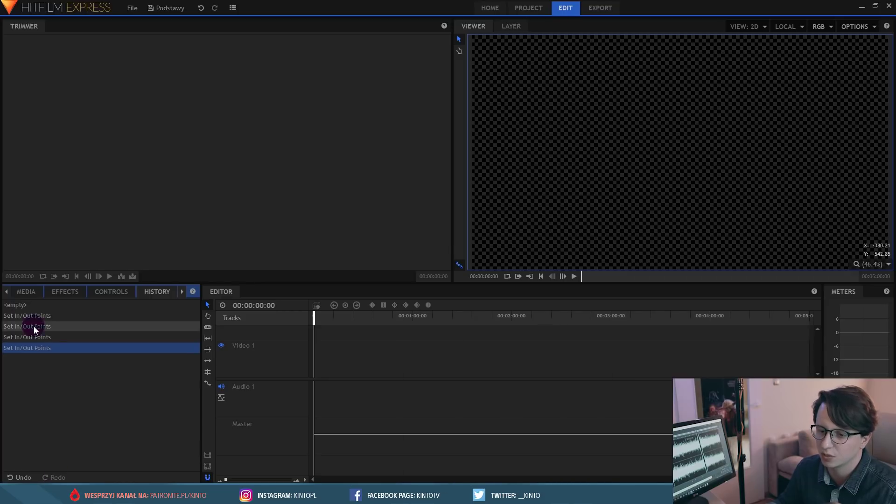
Step: Look at the character and paragraph options for text, and return to the project media
click(45, 355)
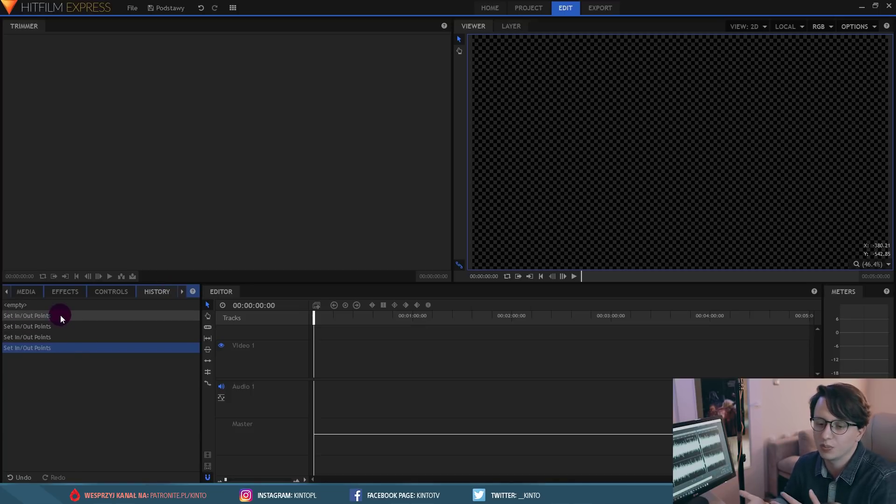
click(182, 293)
click(161, 292)
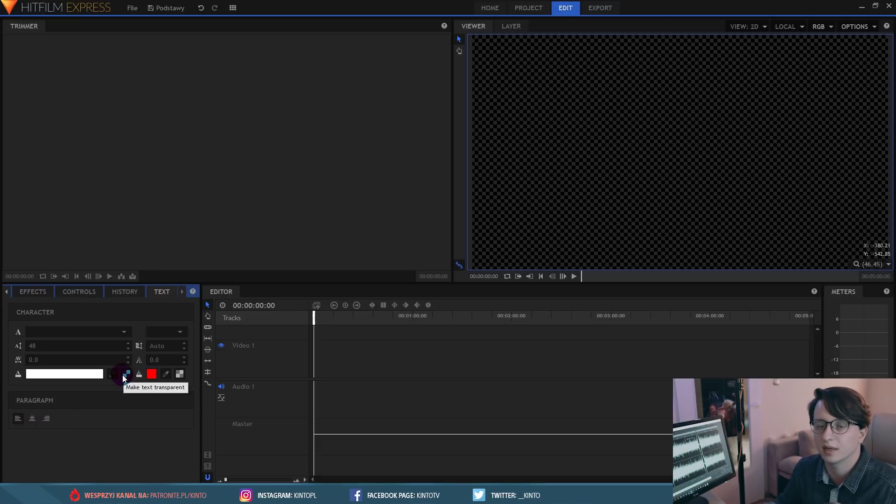
click(7, 290)
click(17, 292)
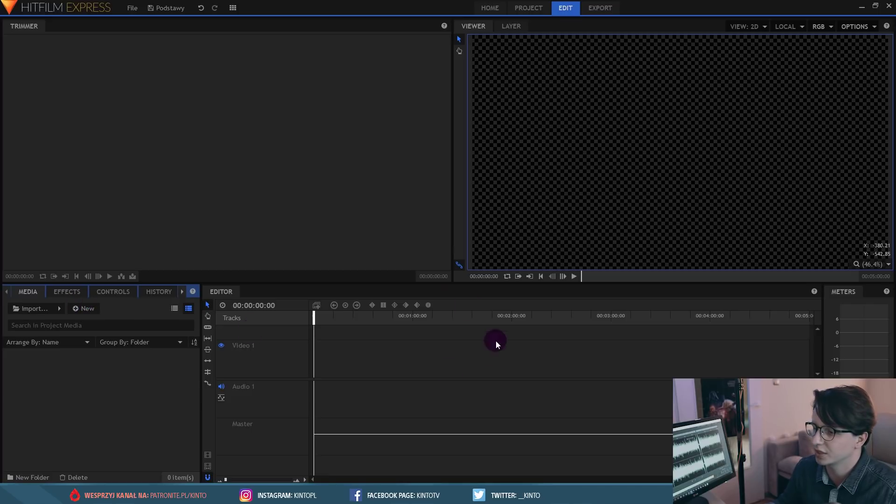
Step: Go through the timeline's Hand, Slice and other editing tools, return to the Selection tool and look at the audio meters
click(239, 297)
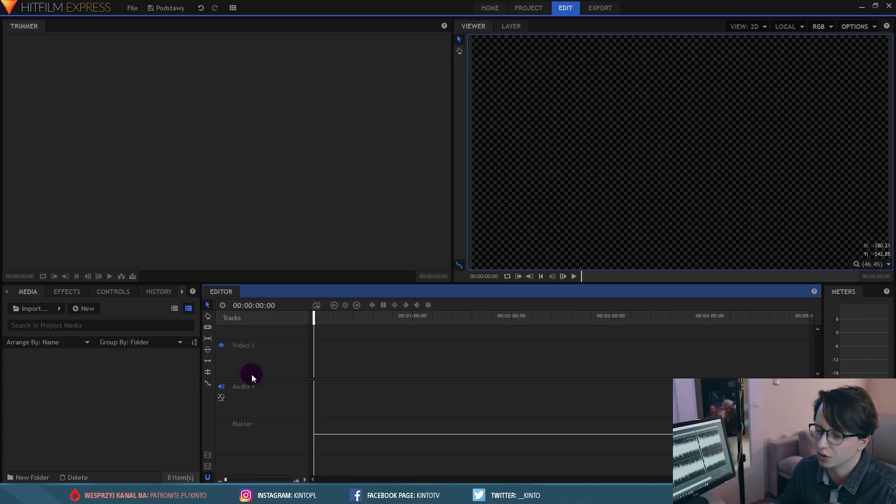
mouse_move(314, 319)
mouse_down()
mouse_move(344, 319)
mouse_move(308, 317)
mouse_up()
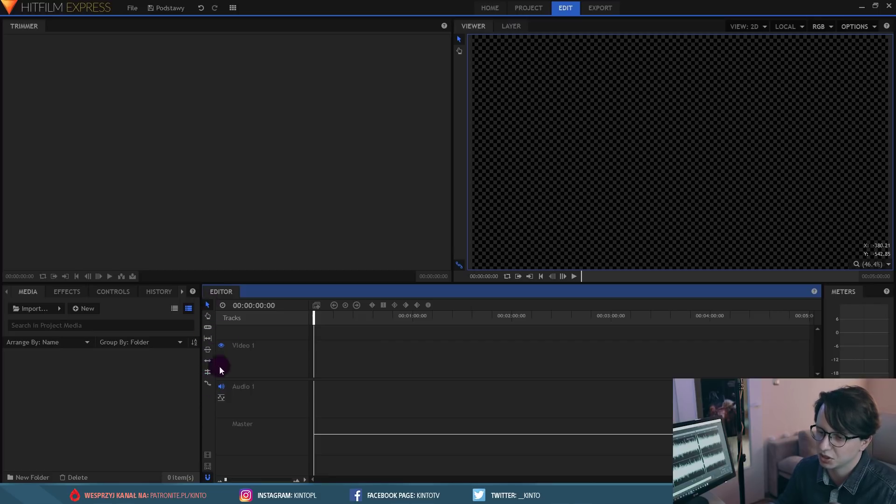
click(208, 317)
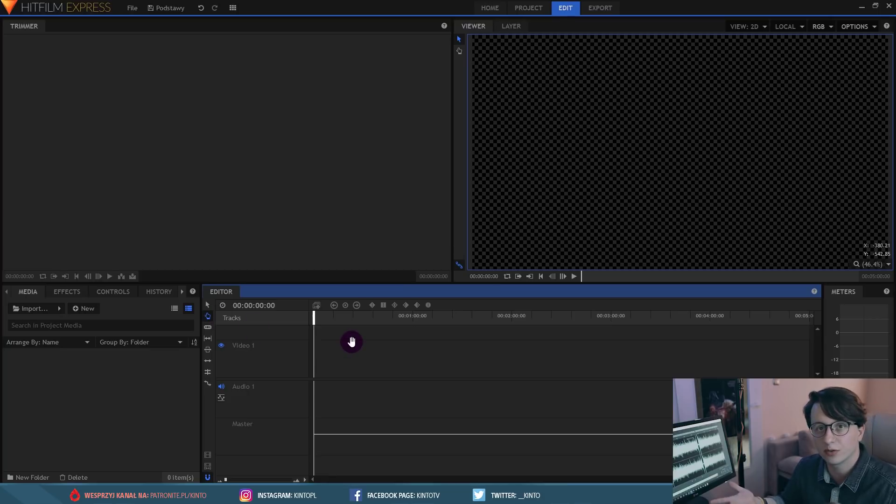
click(206, 327)
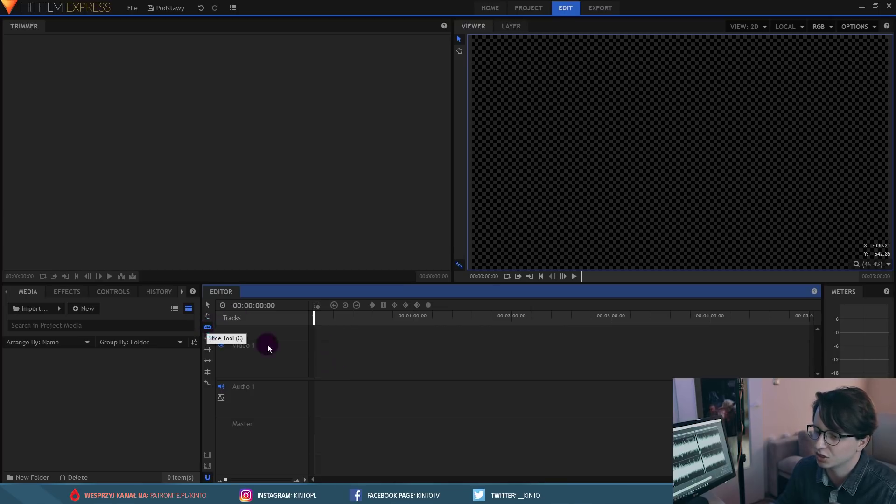
click(206, 384)
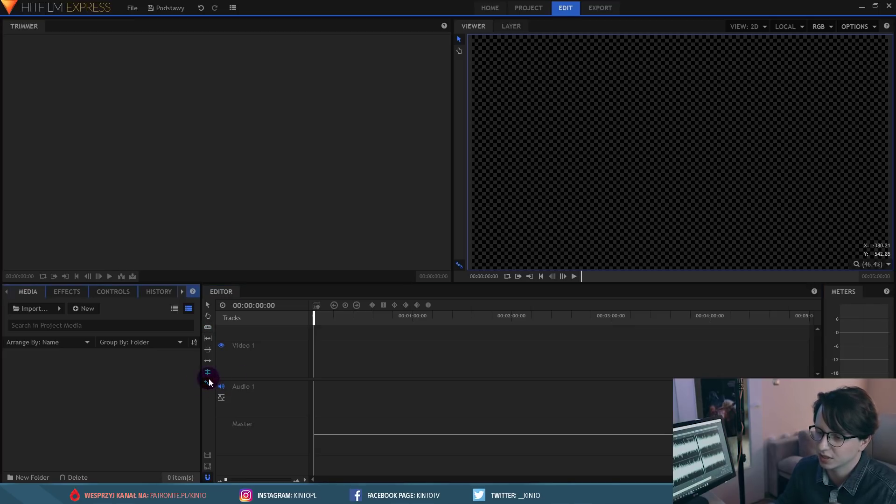
click(207, 306)
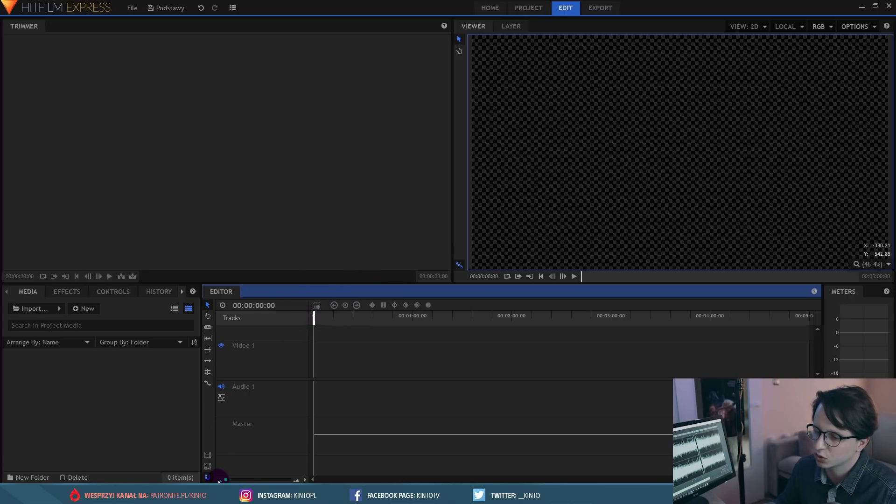
mouse_move(226, 480)
mouse_down()
mouse_move(237, 479)
mouse_move(214, 482)
mouse_up()
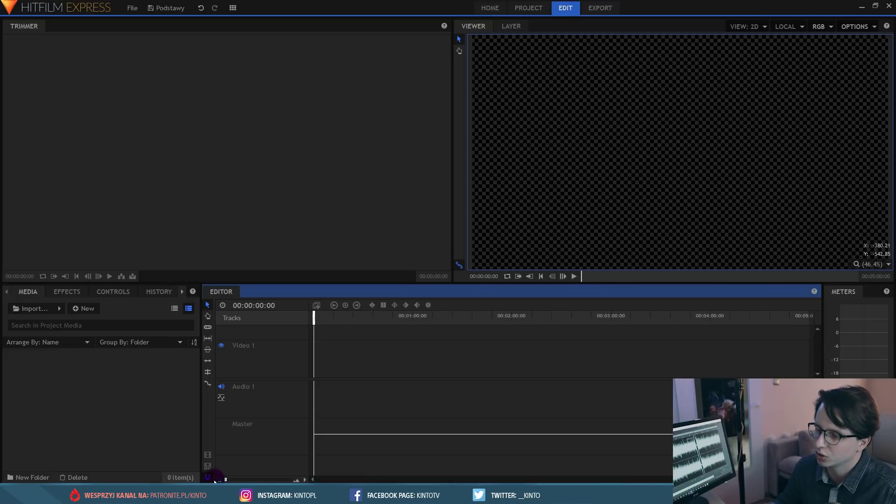
click(864, 323)
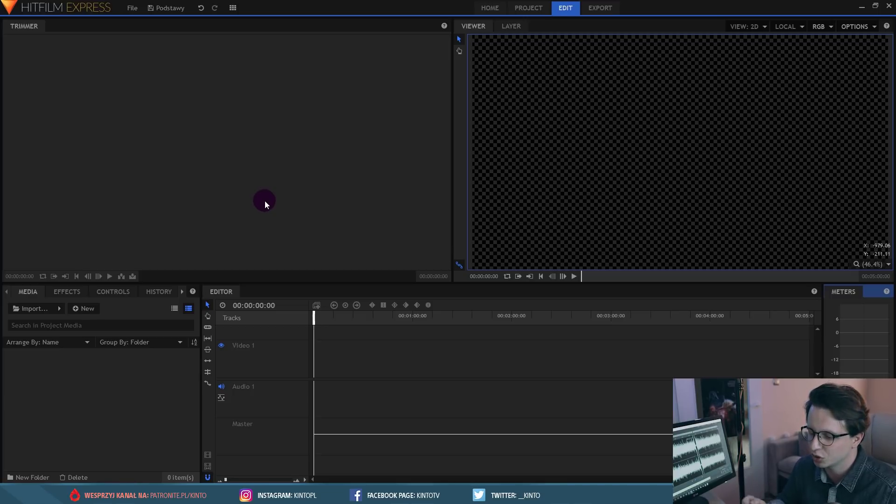
Step: Import the clip 1 RAW HORROR SC04 Cam A 4K from the Poradniki > HitFilm folder on the desktop
click(96, 371)
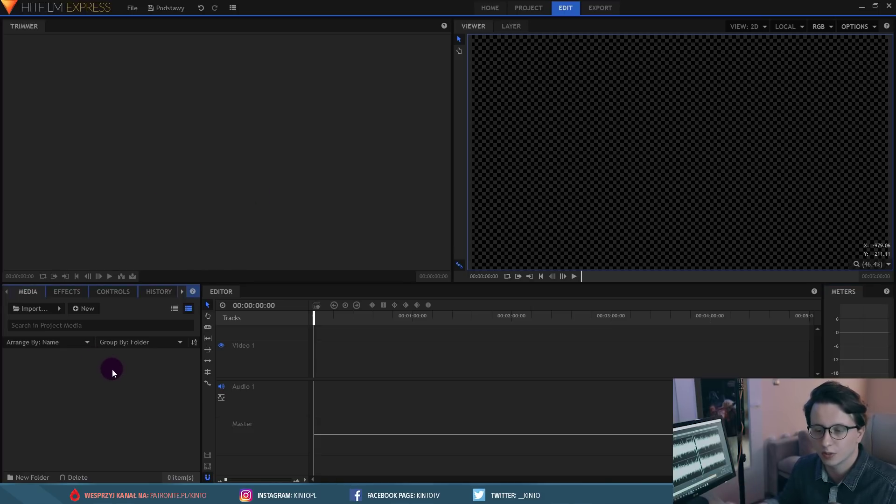
click(40, 311)
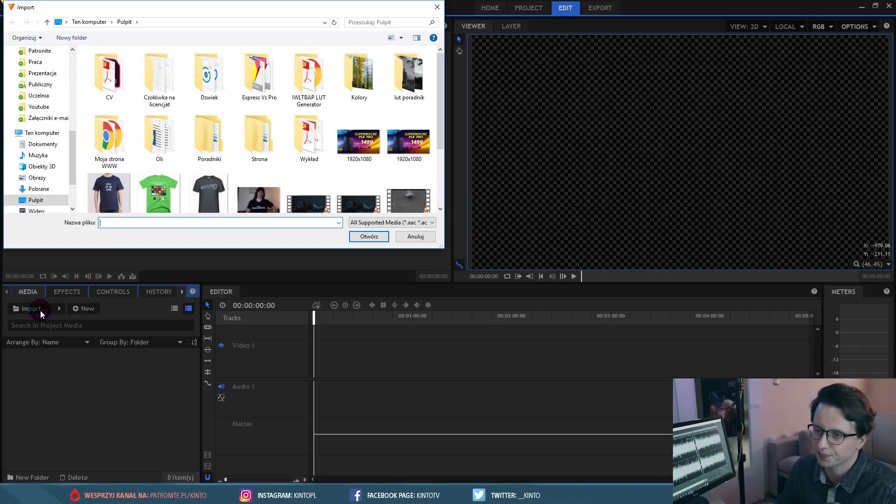
double_click(212, 139)
double_click(120, 70)
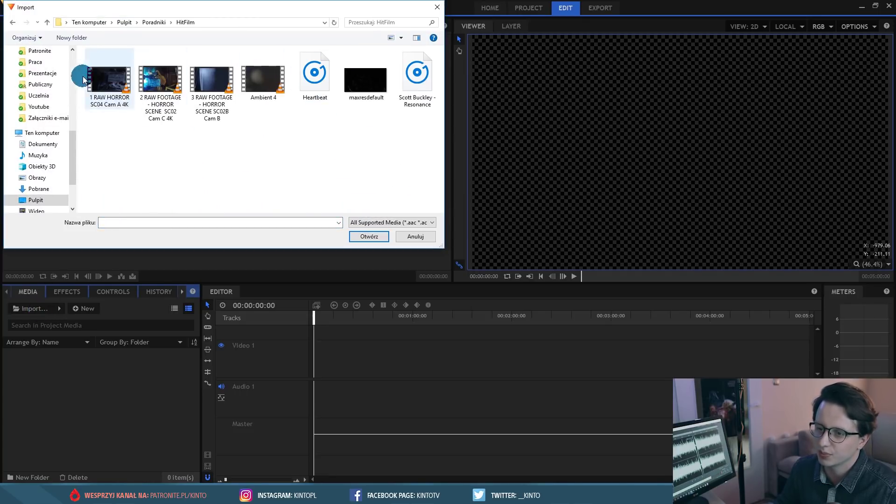
click(112, 87)
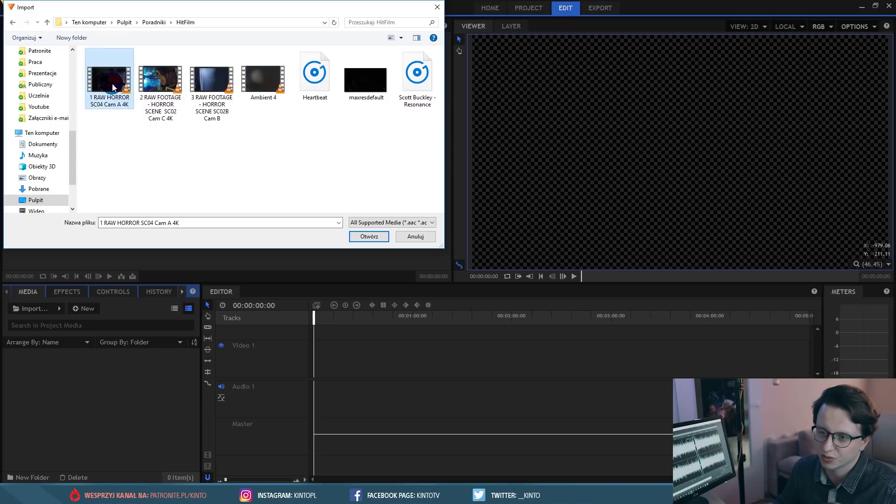
double_click(112, 83)
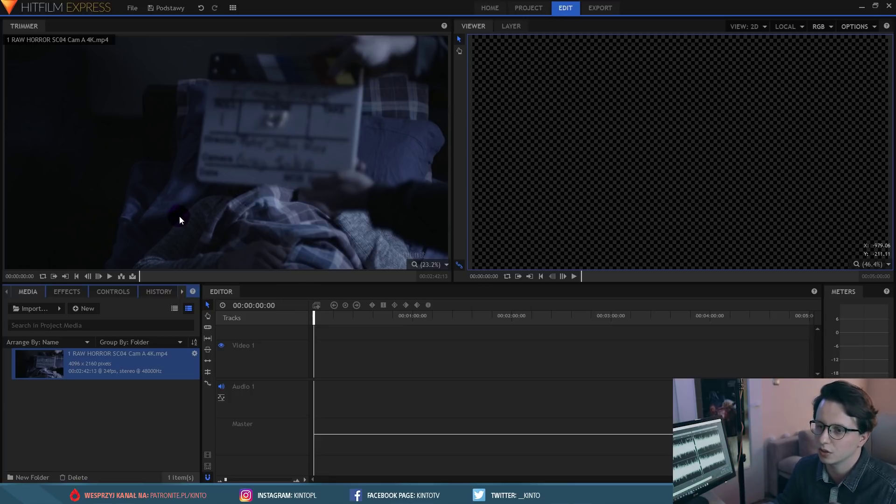
Step: Import the clip 2 RAW FOOTAGE - HORROR SCENE SC02 Cam C 4K into the project media
click(88, 399)
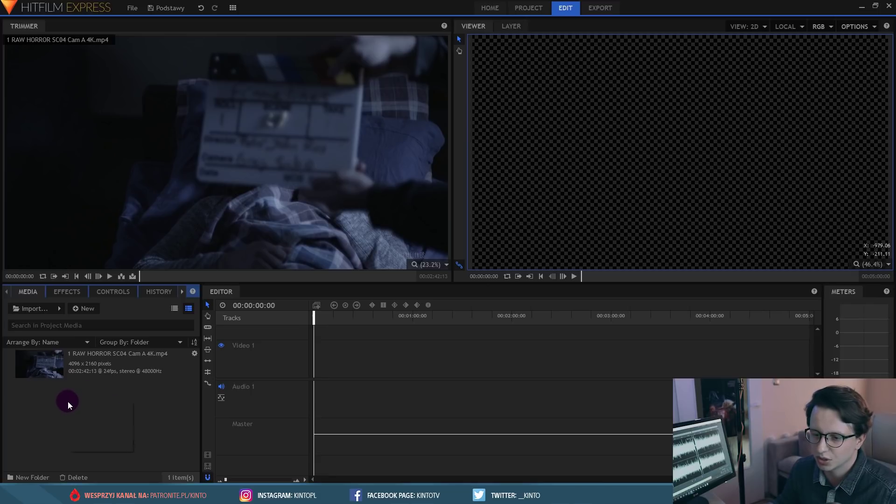
right_click(69, 401)
click(109, 420)
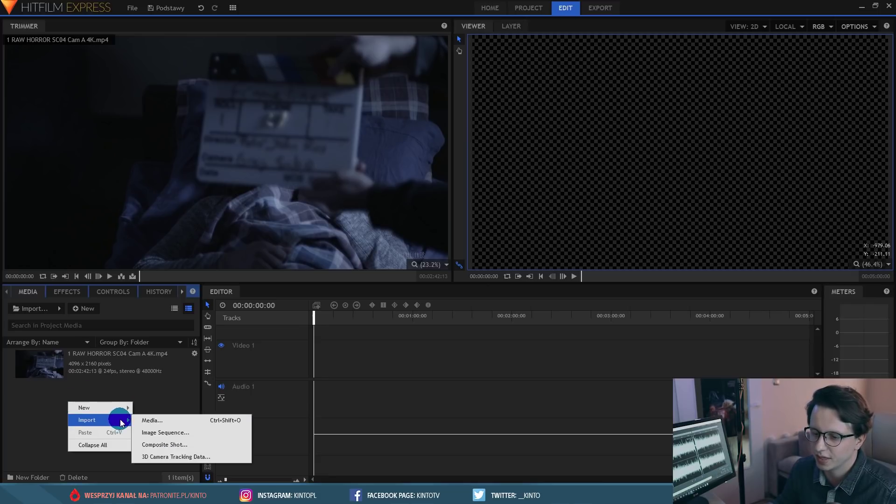
click(158, 420)
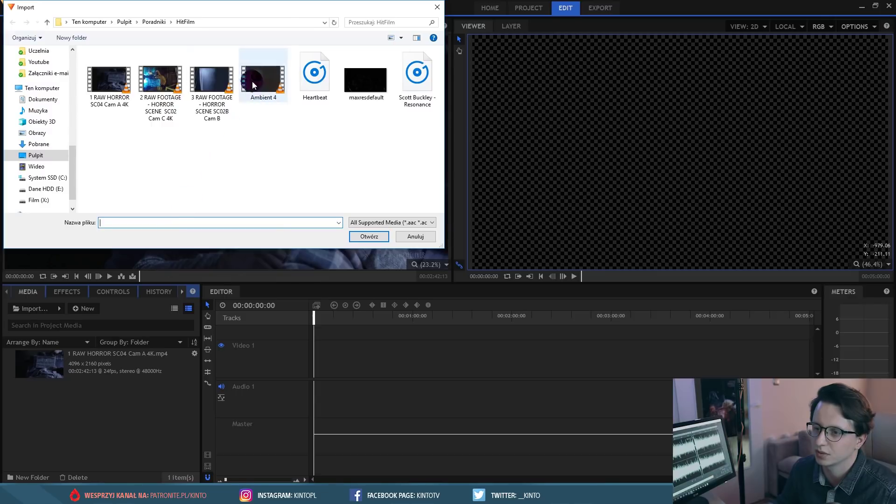
double_click(162, 72)
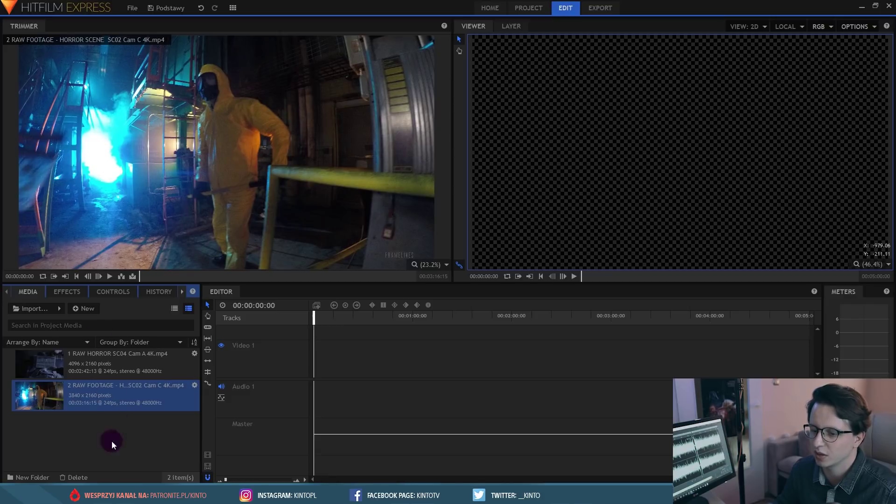
Step: Switch to File Explorer and add 3 RAW FOOTAGE - HORROR SCENE SC02B Cam B, Ambient 4, Heartbeat, maxresdefault and Scott Buckley - Resonance to the project media
key(alt+Tab)
click(430, 178)
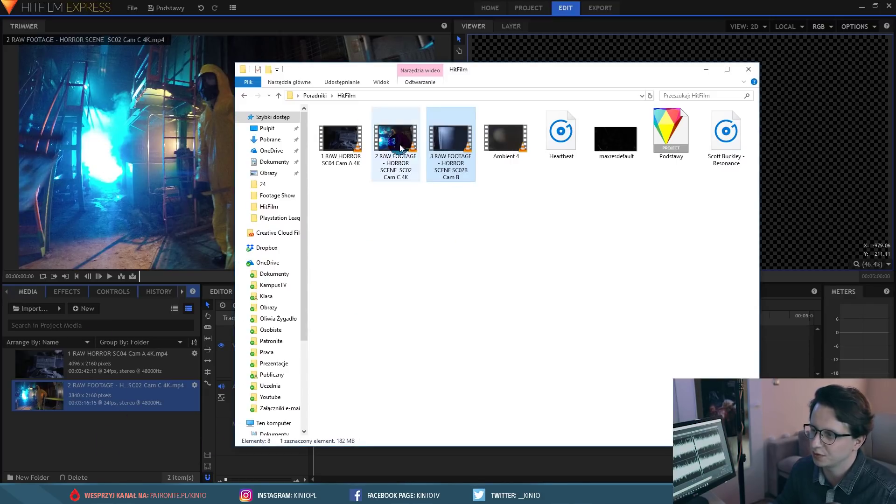
drag(737, 186, 440, 116)
drag(671, 142, 673, 144)
drag(460, 130, 135, 432)
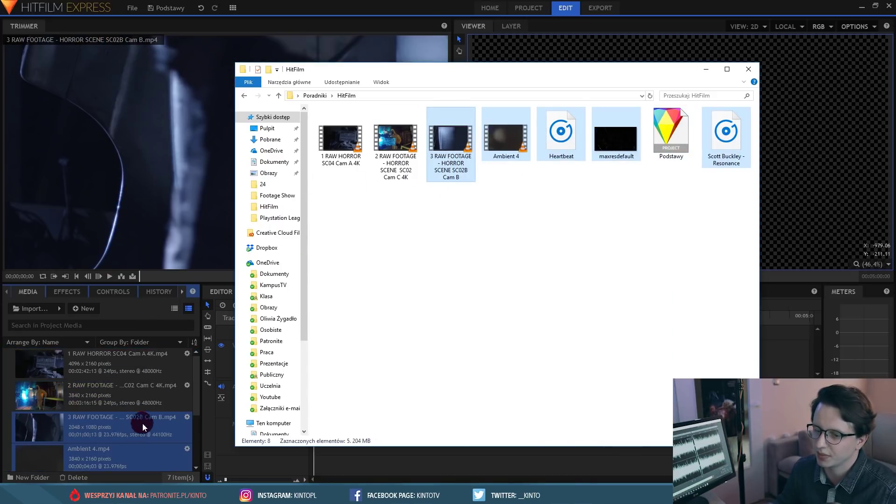
Step: Show the clip 1 RAW HORROR SC04 Cam A 4K in the Trimmer and look through the imported media
click(101, 372)
scroll(97, 392, down, 3)
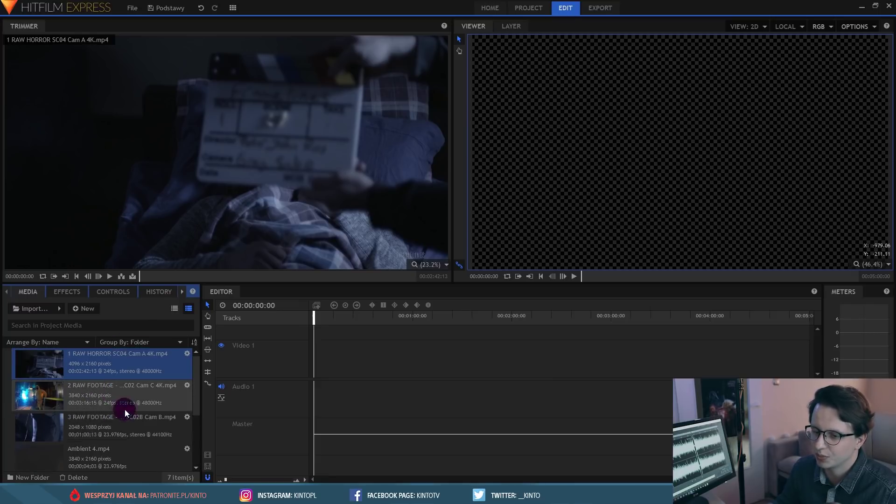
click(67, 385)
scroll(102, 374, up, 3)
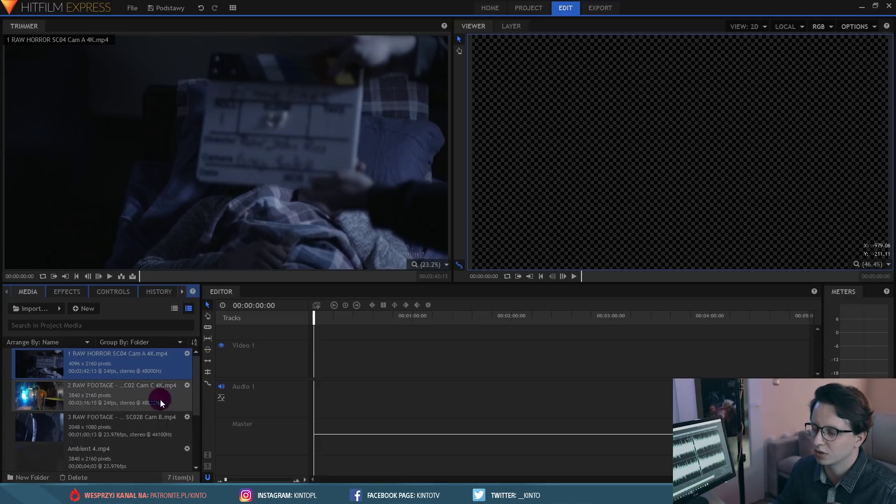
click(197, 354)
click(155, 322)
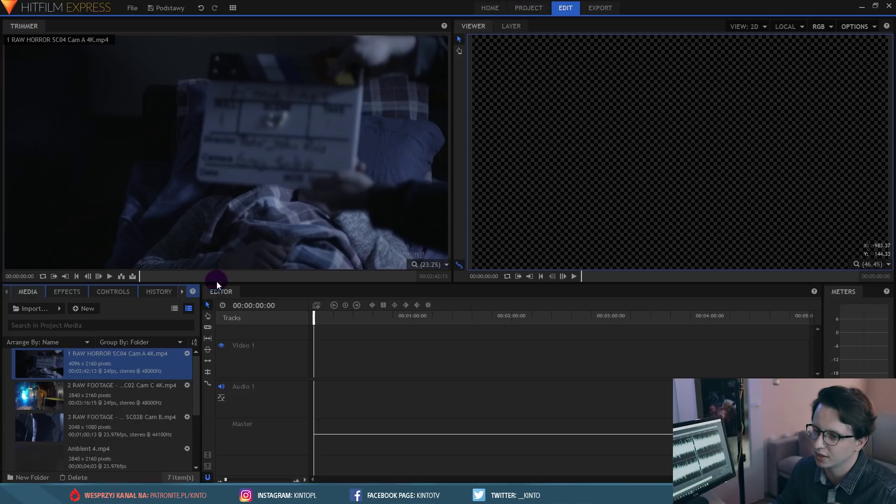
Step: Detach the Viewer and Layer panels into a floating window over the workspace and dock them back beside the Trimmer
drag(216, 284, 230, 264)
drag(473, 26, 534, 30)
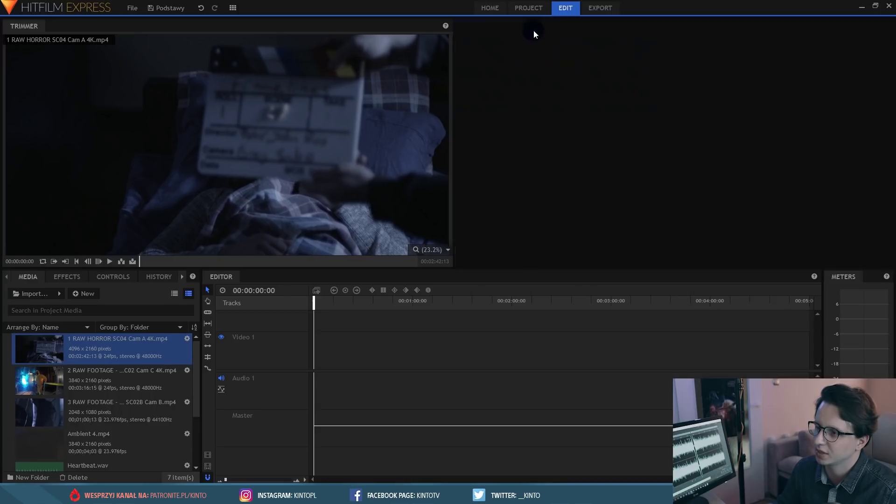
drag(284, 134, 326, 164)
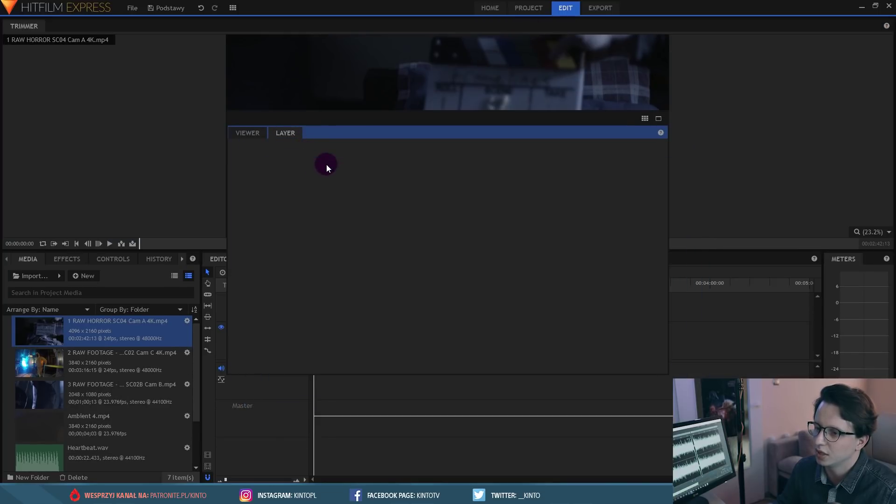
drag(294, 125, 332, 186)
click(231, 113)
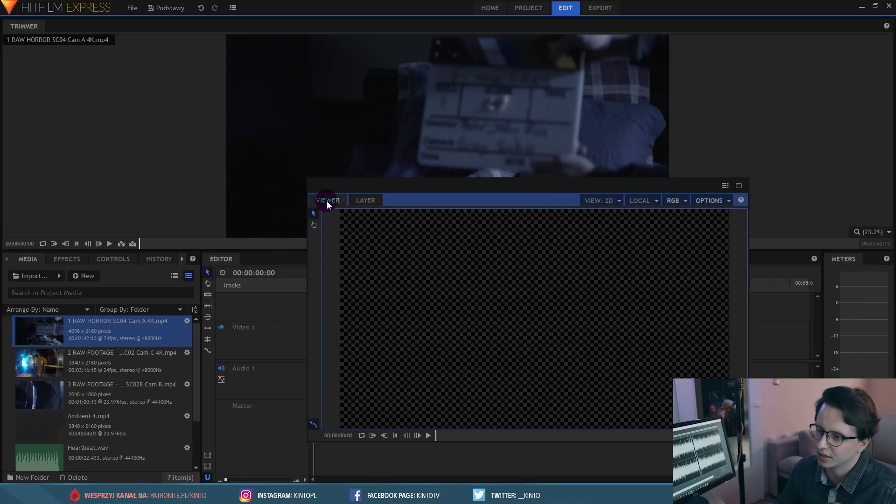
click(337, 198)
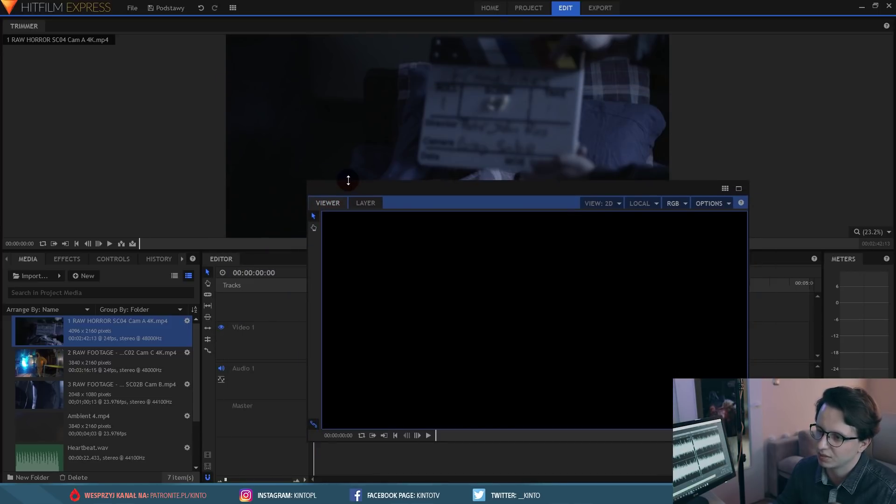
click(336, 195)
drag(336, 193, 470, 141)
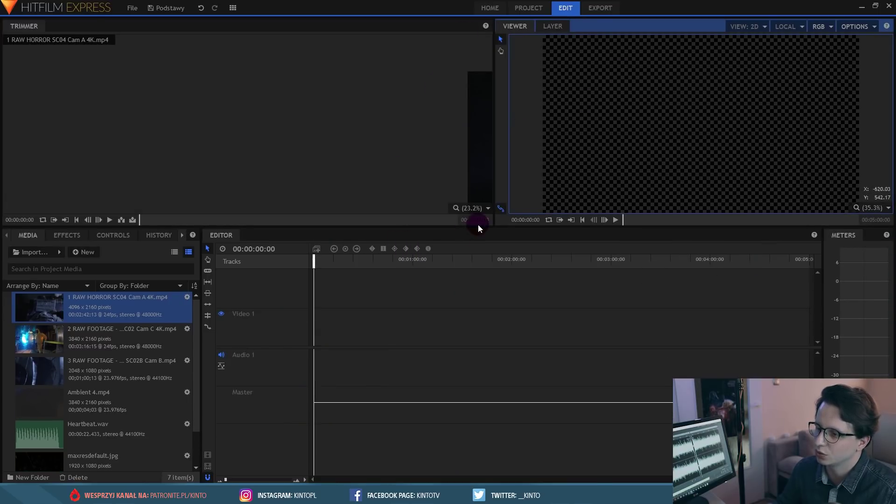
Step: Enlarge the Trimmer and Viewer area and set both previews to Scale to Fit
drag(477, 227, 472, 276)
click(486, 256)
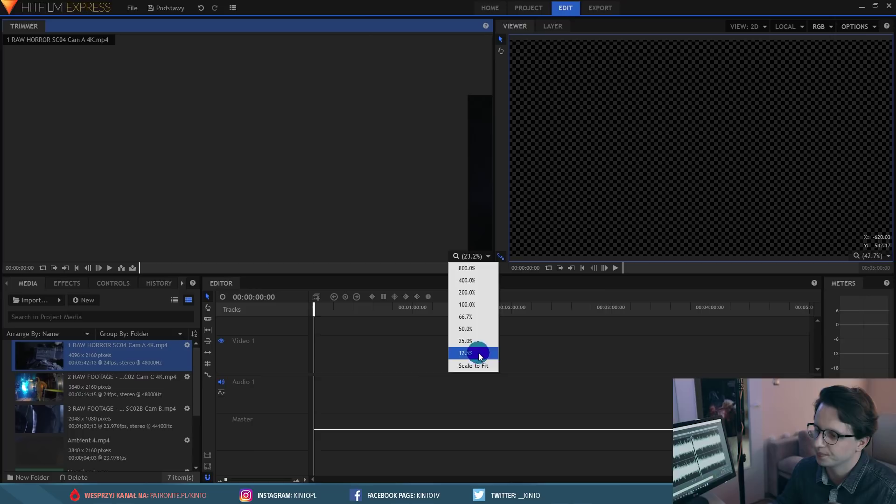
click(479, 366)
click(875, 256)
click(866, 355)
Step: Select the first horror clip in the project media and examine the details of the other imported files
click(89, 351)
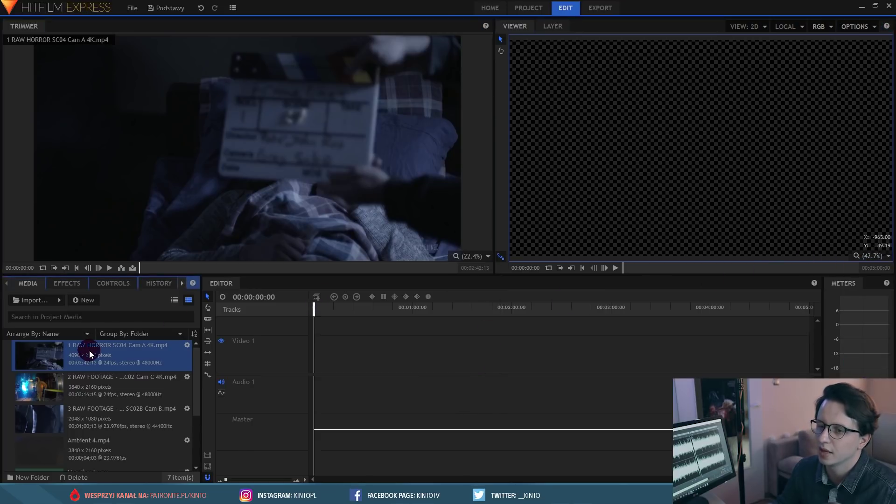
click(115, 361)
click(109, 396)
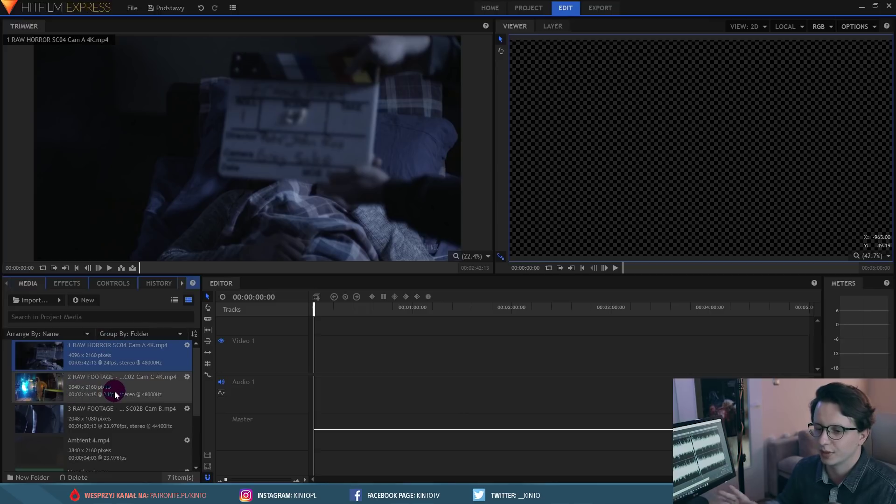
scroll(115, 395, down, 3)
scroll(90, 366, up, 3)
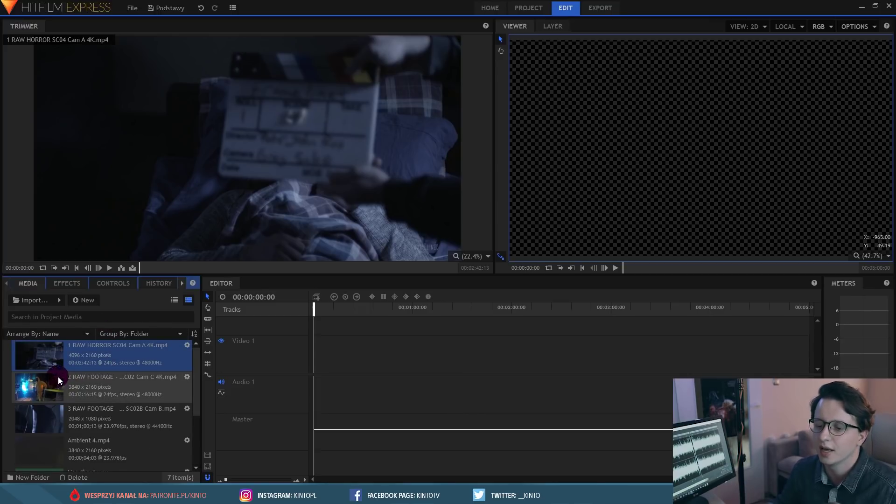
scroll(120, 362, down, 3)
scroll(125, 377, up, 3)
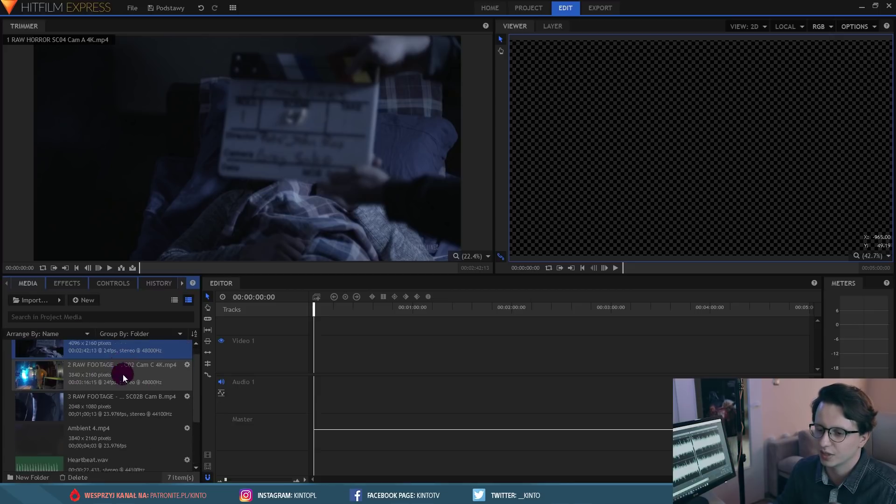
Step: Show the project media as a compact list and create a folder named FILM
scroll(124, 377, up, 1)
click(174, 301)
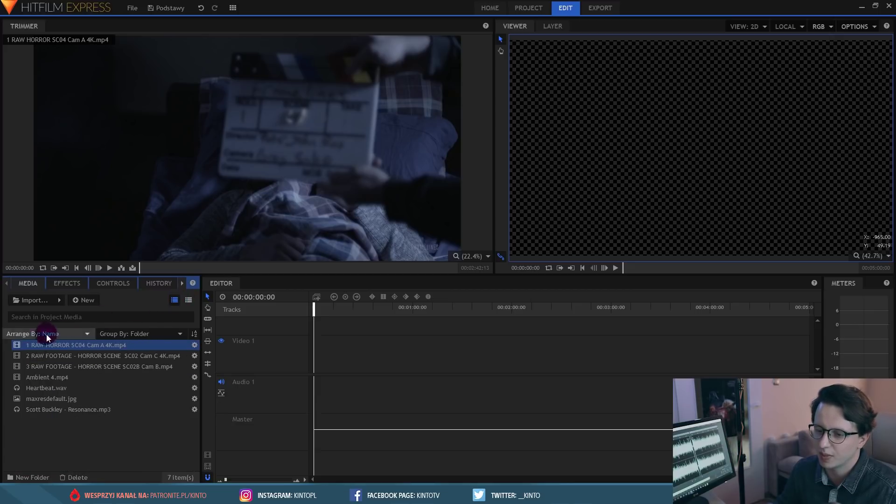
click(79, 453)
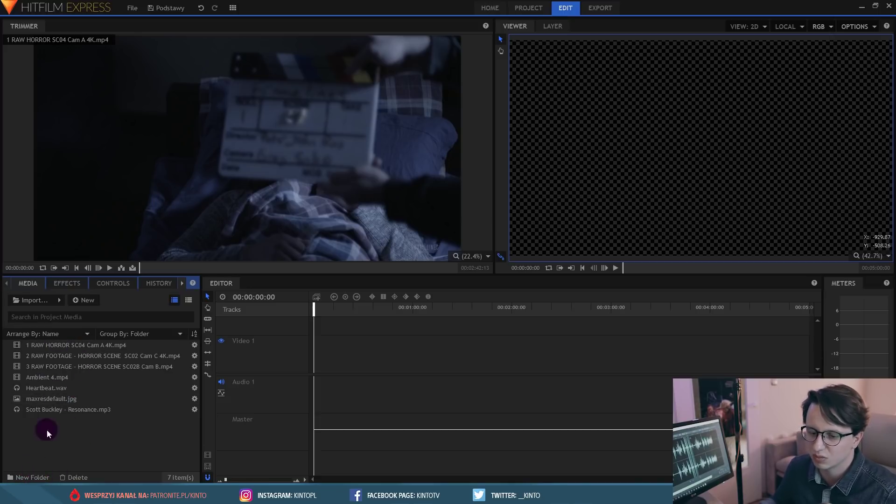
click(28, 477)
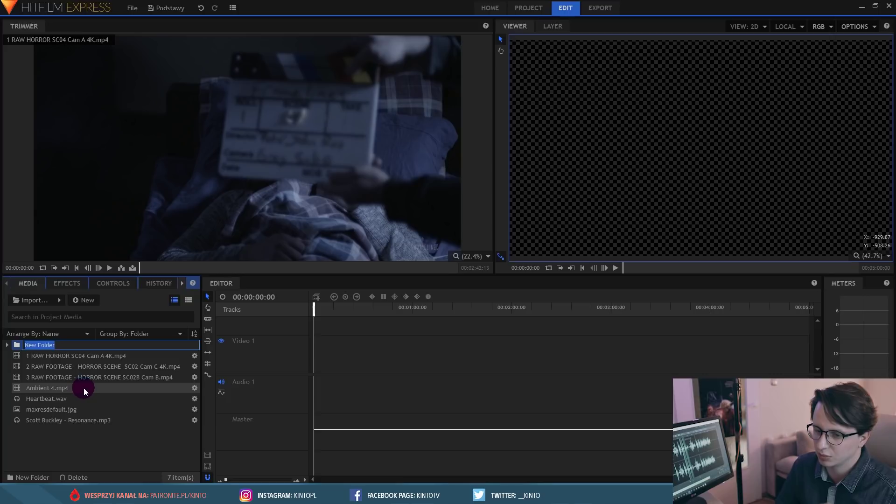
key(Return)
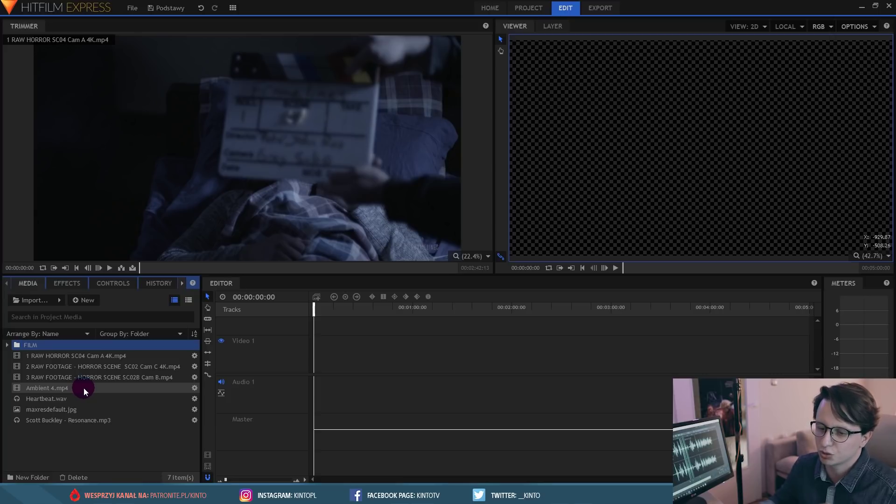
Step: Move the three horror clips into the FILM folder and collapse it
click(70, 377)
shift+click(56, 355)
drag(56, 356, 45, 345)
click(7, 345)
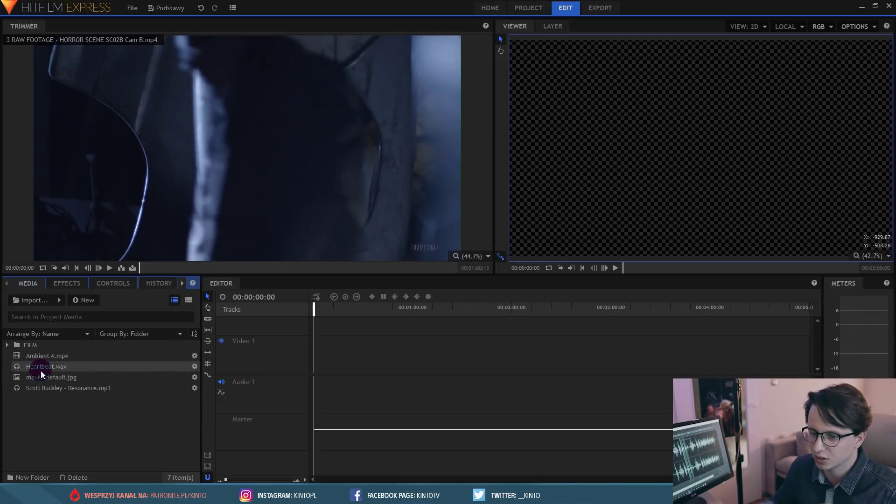
Step: Create an AUDIO folder, move Heartbeat.wav and the Resonance MP3 into it, and collapse it
click(38, 476)
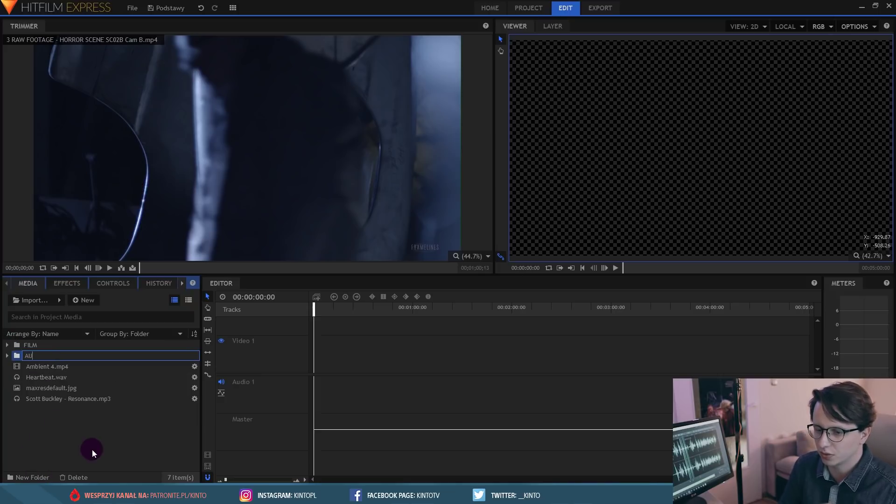
key(Return)
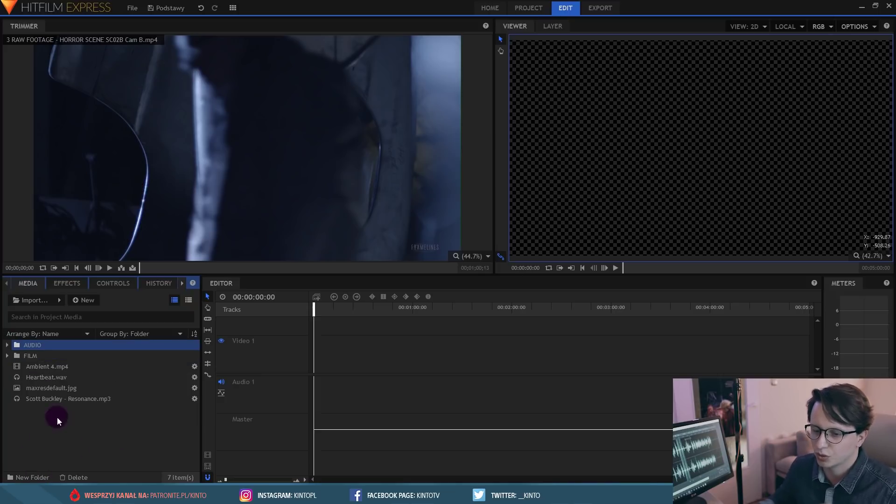
click(47, 378)
ctrl+click(74, 399)
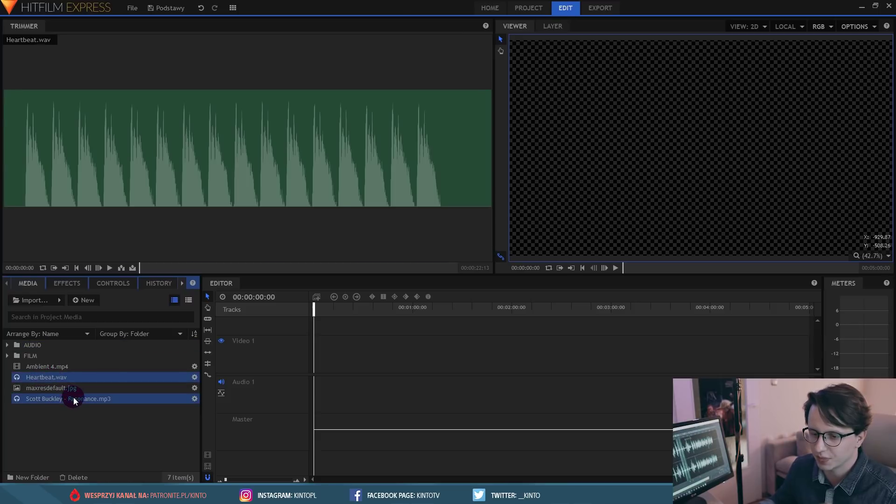
drag(65, 401, 30, 345)
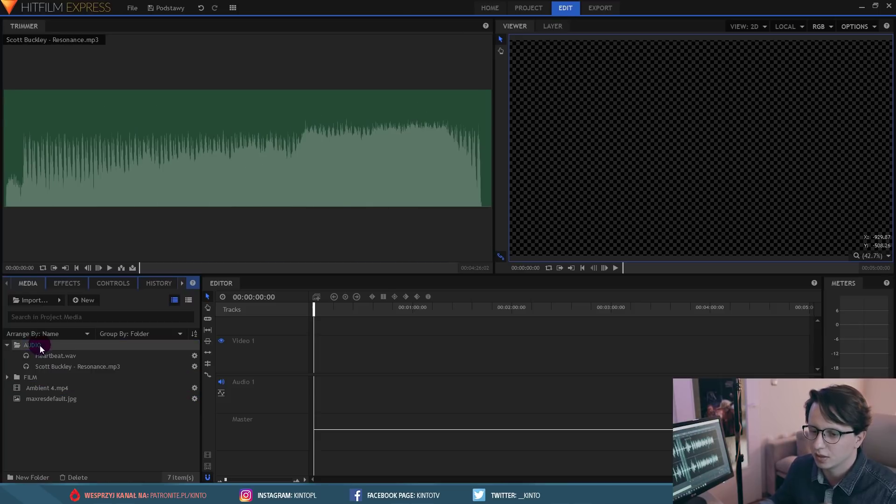
click(7, 345)
Step: Create an IMAGE folder in the project media and move maxresdefault.jpg into it
click(31, 477)
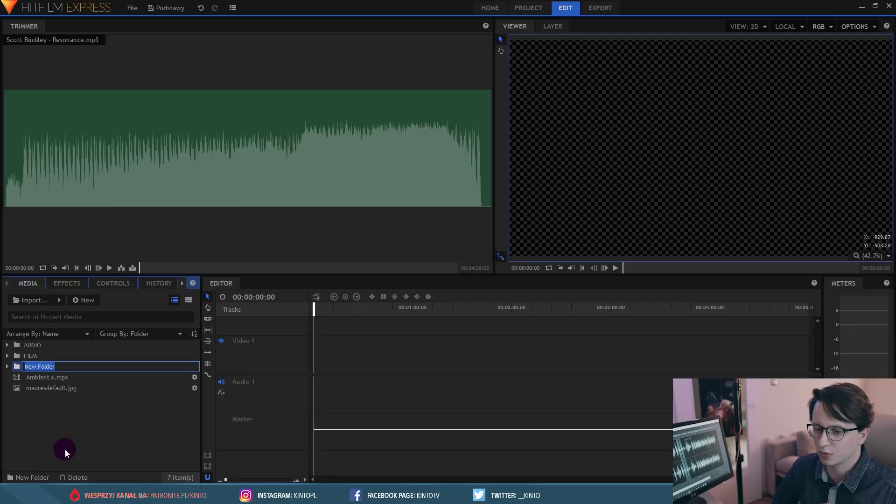
key(Return)
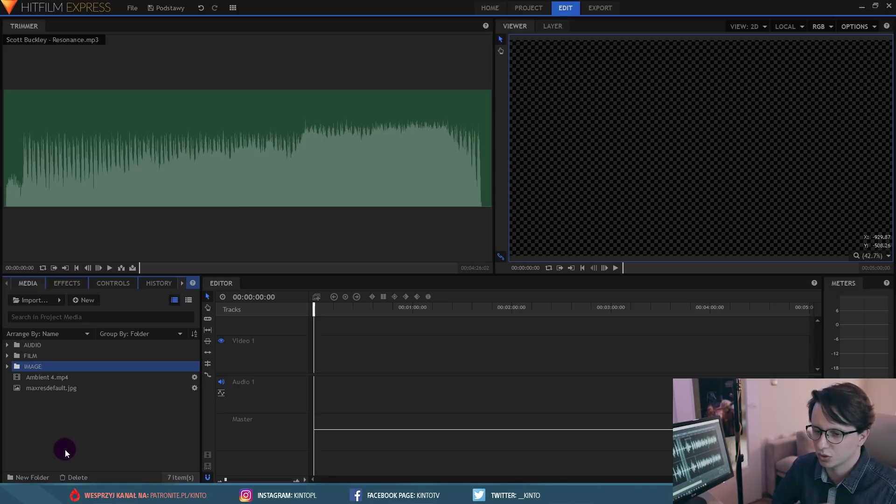
click(46, 388)
drag(46, 388, 37, 366)
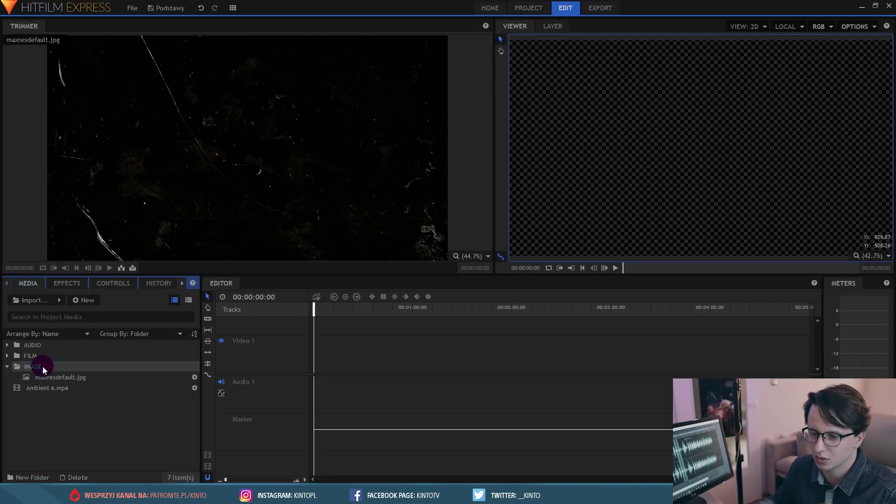
Step: Create an ASSETY folder, move Ambient 4.mp4 into it, and collapse it
click(31, 477)
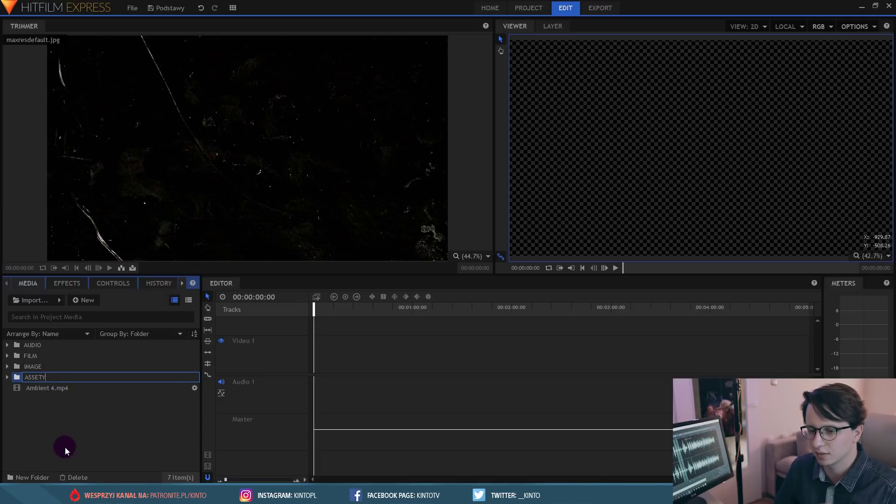
key(Return)
click(33, 389)
drag(38, 394, 38, 345)
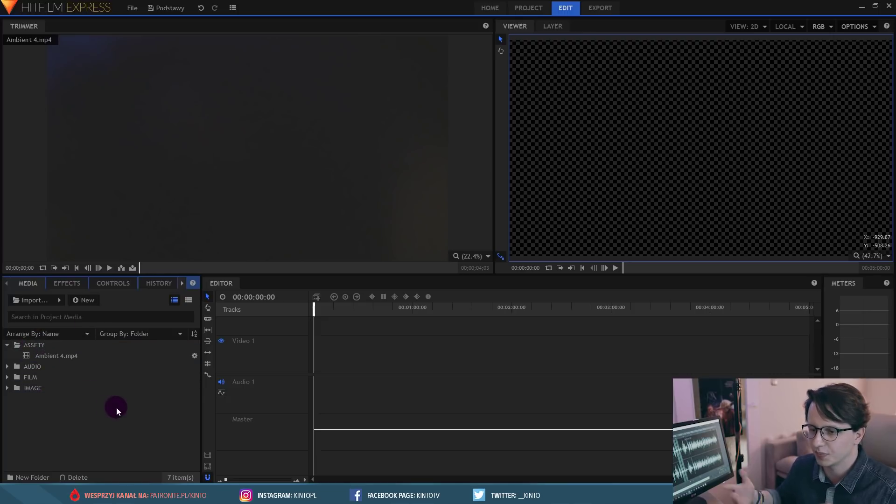
click(7, 345)
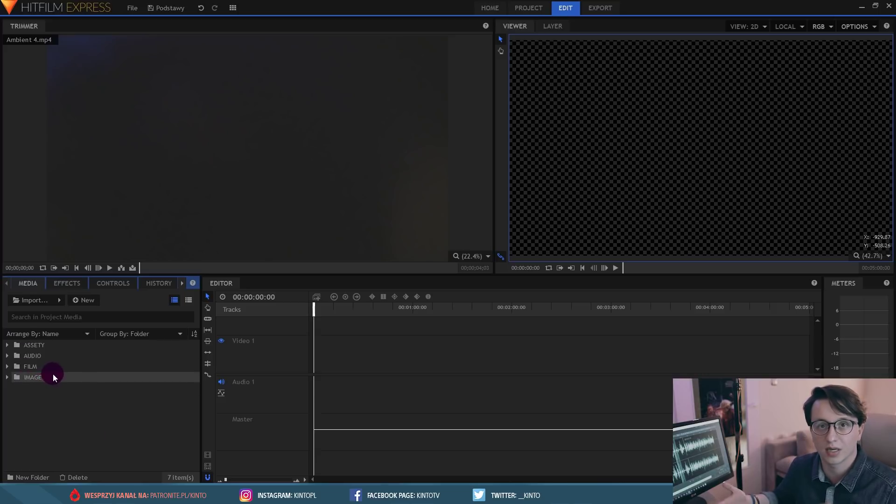
Step: Expand the FILM folder and create a subfolder named AKT 1 inside it
click(19, 366)
double_click(16, 366)
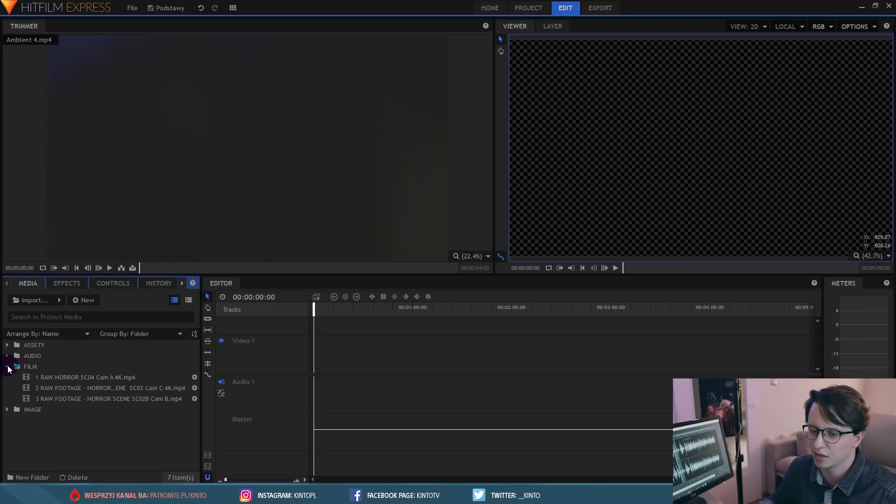
click(18, 477)
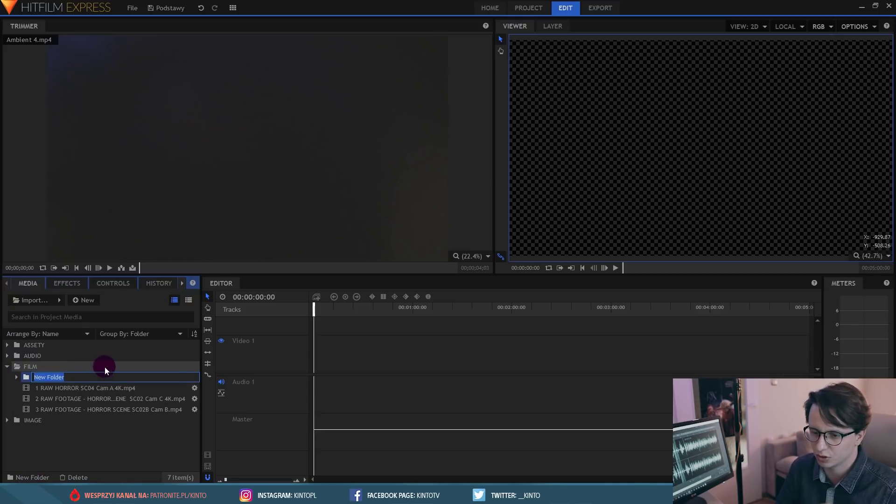
text(AKT 1)
key(Return)
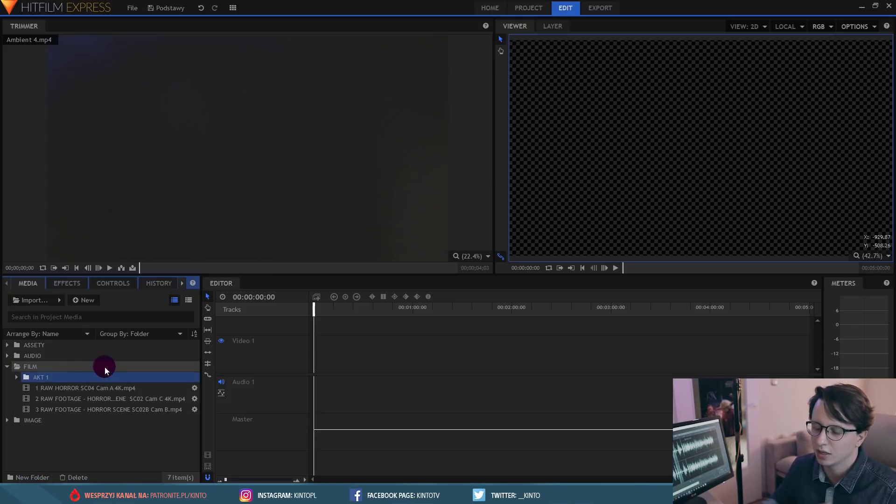
Step: Delete the empty AKT 1 subfolder from the FILM folder
click(17, 377)
click(39, 379)
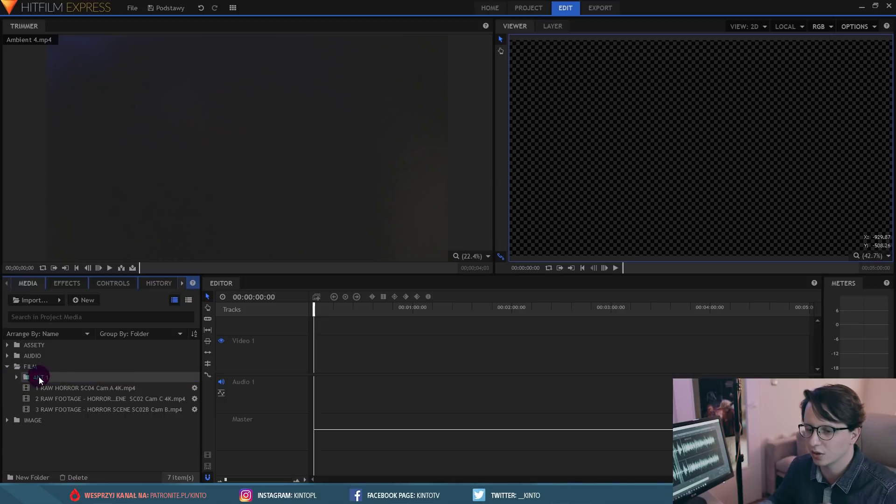
key(Delete)
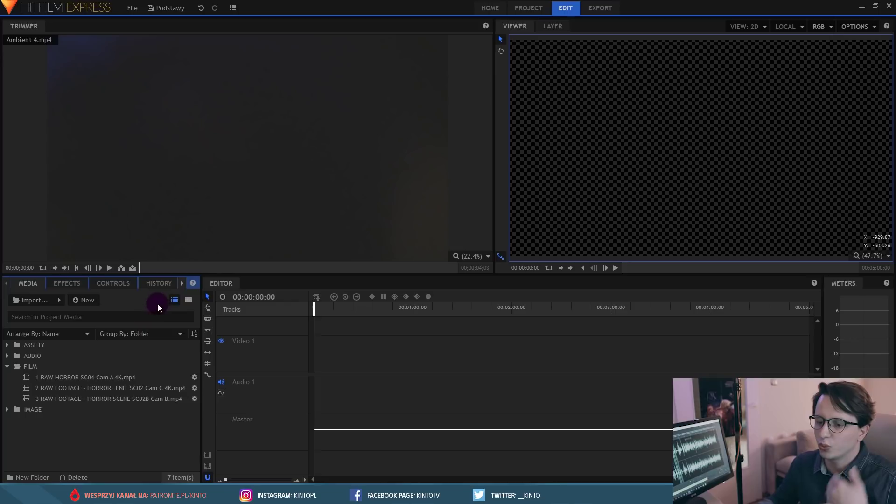
Step: Switch the project media to the detailed view with thumbnails and expand the FILM folder
click(189, 300)
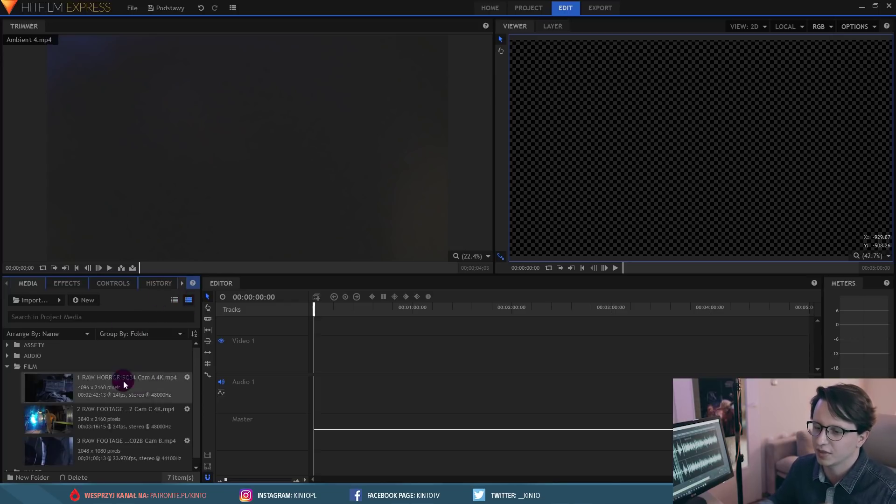
click(130, 395)
click(7, 366)
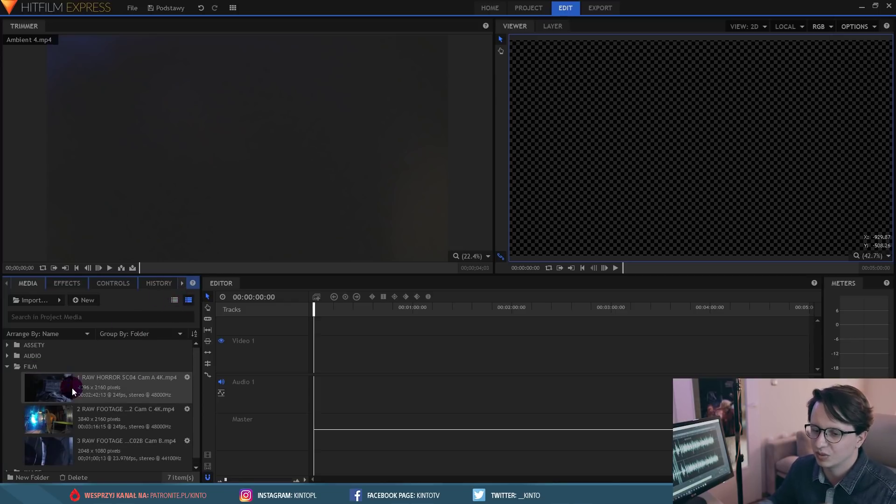
click(7, 356)
click(7, 356)
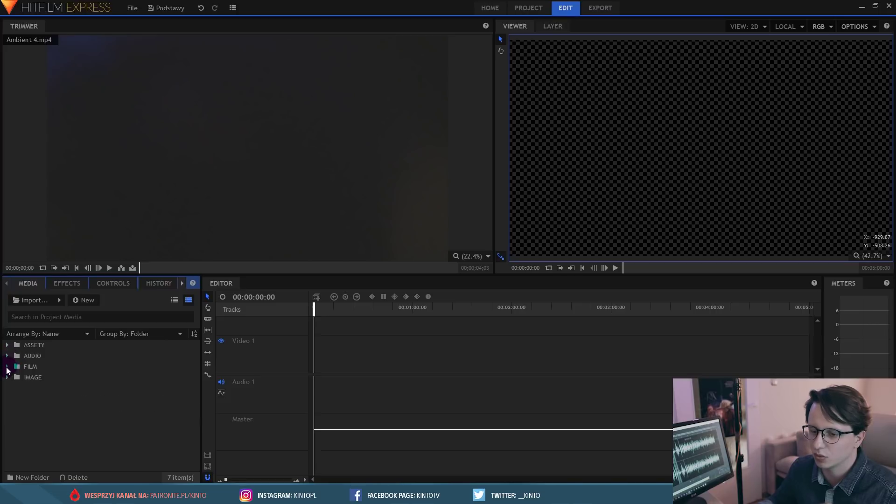
click(7, 367)
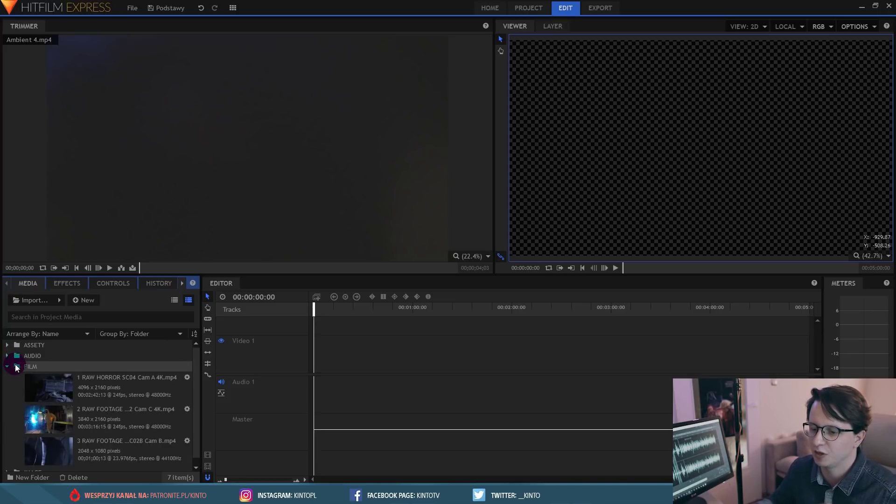
Step: Compare the resolution, duration, frame rate and audio details of the three clips in the FILM folder
scroll(124, 392, down, 1)
click(110, 447)
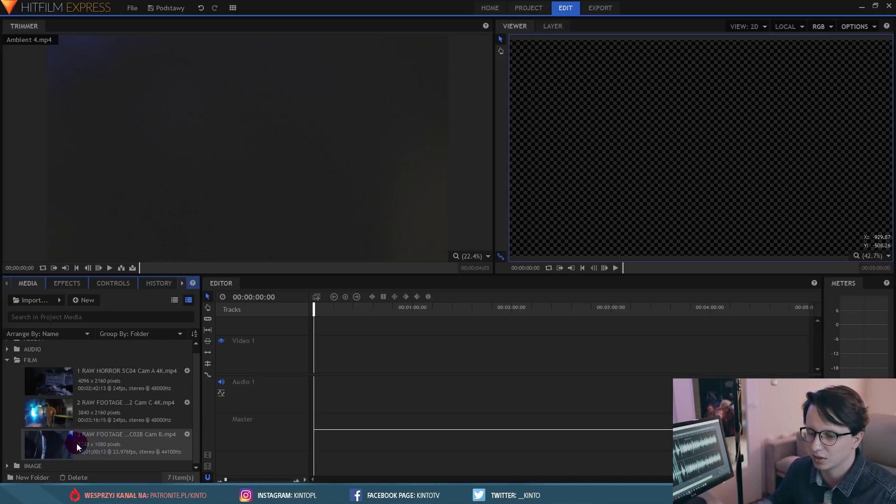
click(101, 377)
click(101, 393)
click(124, 395)
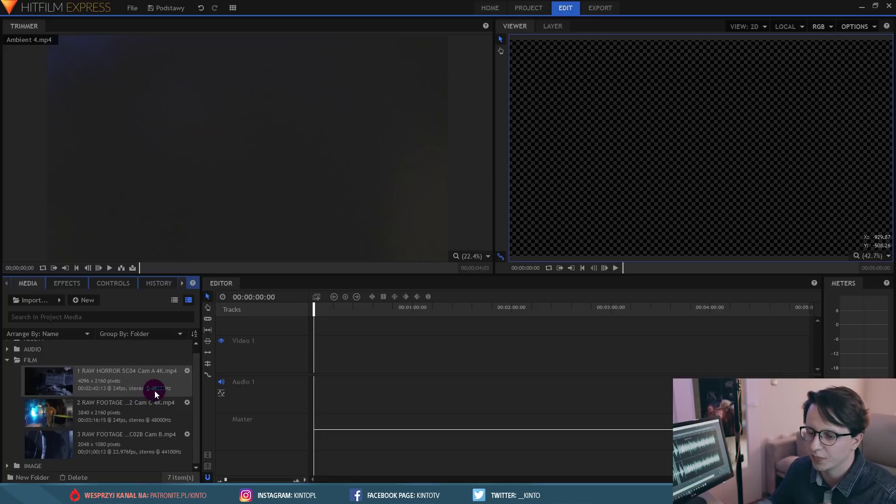
click(150, 372)
click(167, 389)
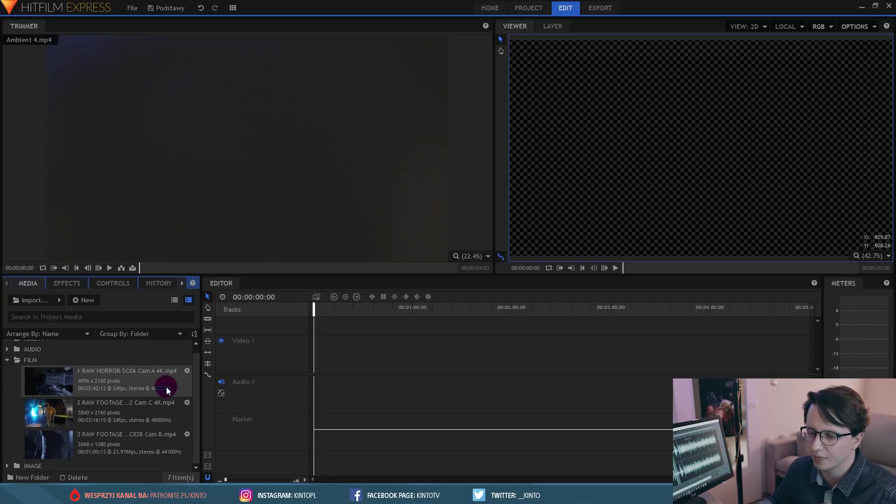
click(147, 414)
click(176, 449)
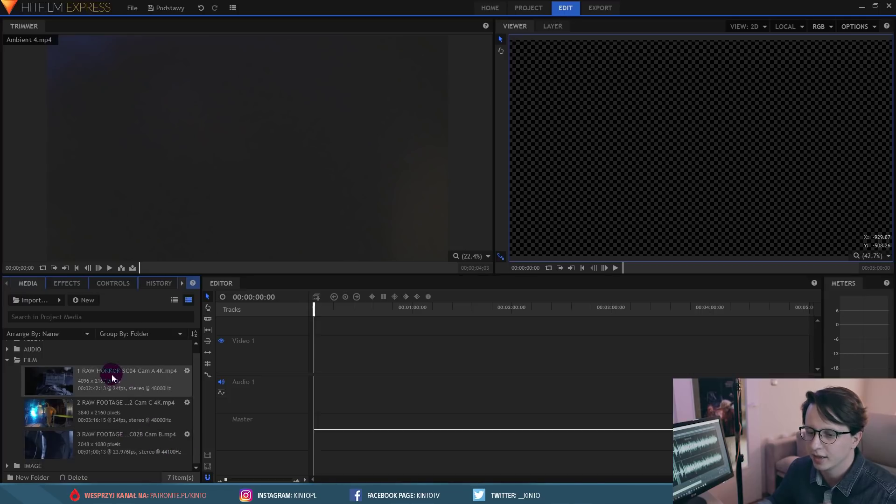
Step: Examine the file details in the AUDIO, ASSETY and IMAGE folders, collapsing each one after viewing
click(8, 366)
click(8, 356)
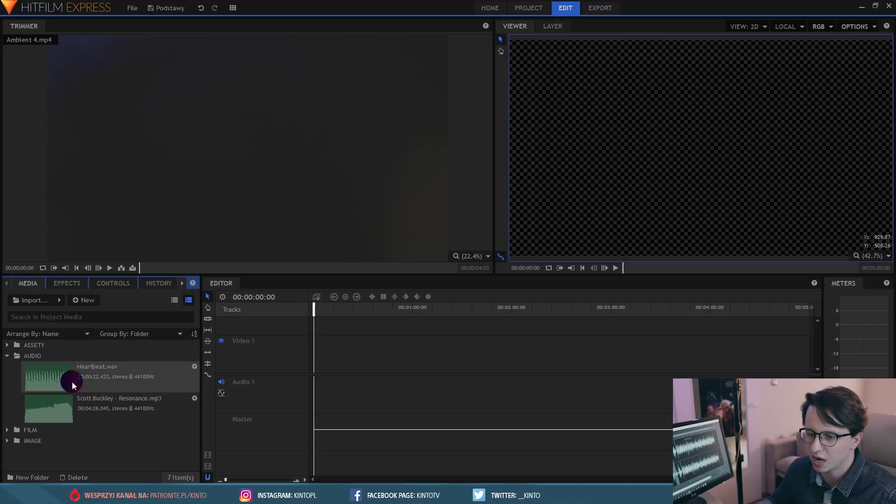
click(148, 378)
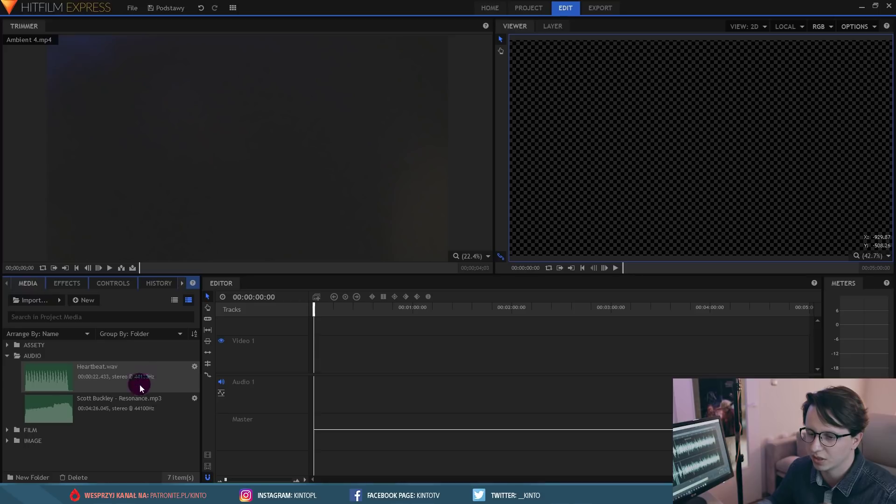
click(8, 356)
click(7, 345)
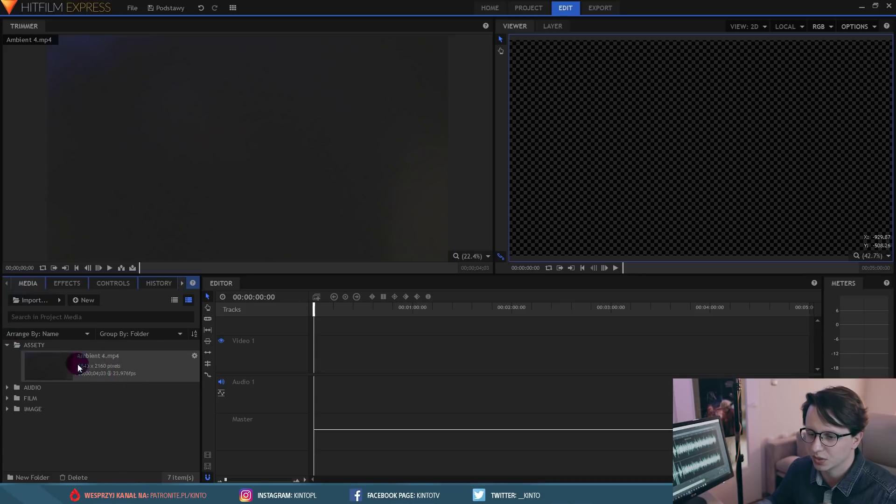
click(8, 345)
click(8, 377)
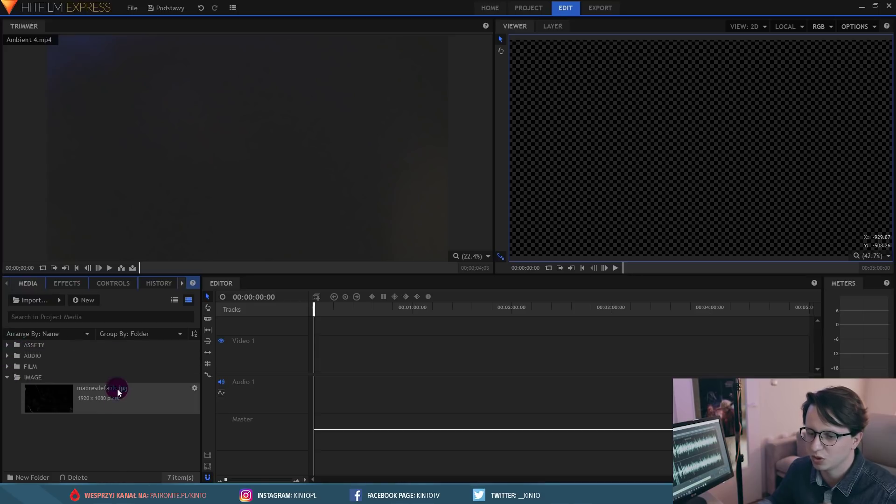
click(7, 377)
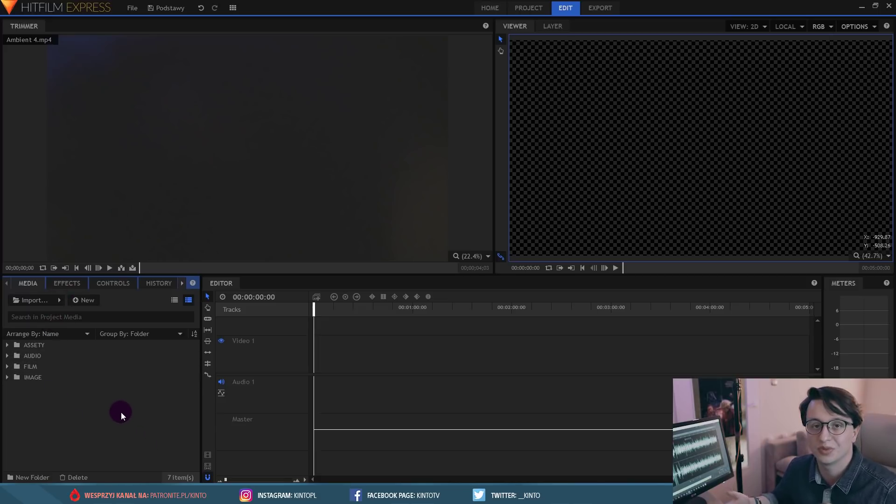
Step: Place the clip 1 RAW HORROR SC04 Cam A 4K at the start of Video 1 and move the playhead to 00:00:46:01
click(28, 367)
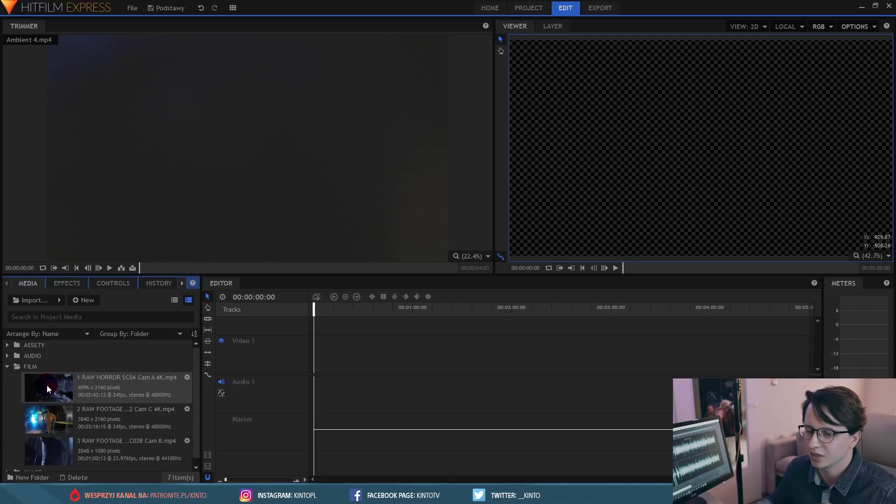
drag(58, 391, 315, 371)
drag(314, 307, 384, 314)
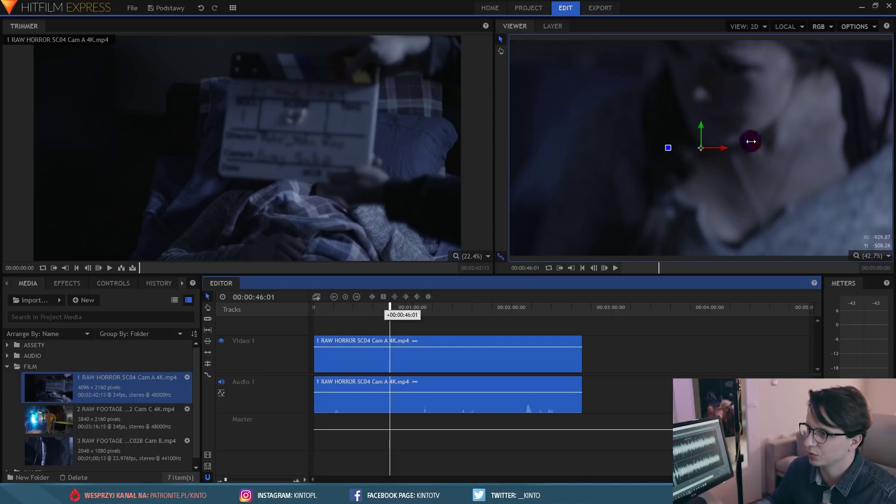
Step: Move the playhead to 00:00:42:02 and check the project's width and height settings against the clip's resolution
drag(751, 141, 666, 134)
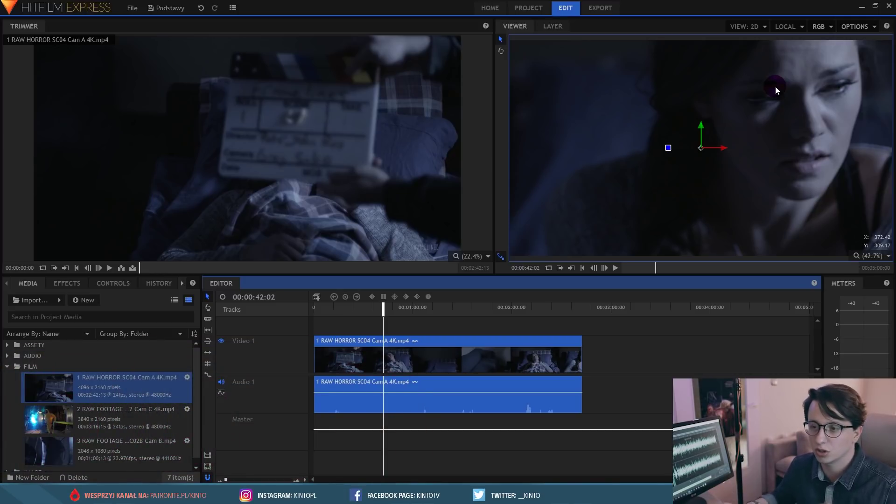
click(530, 8)
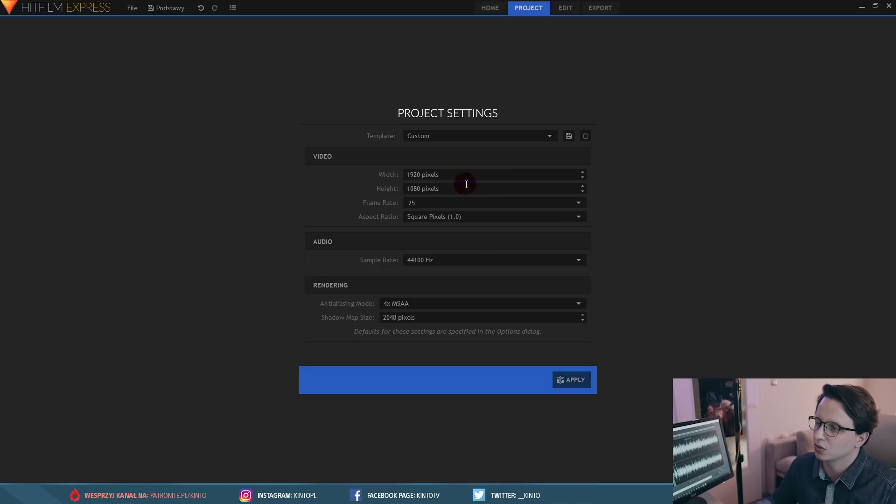
click(565, 8)
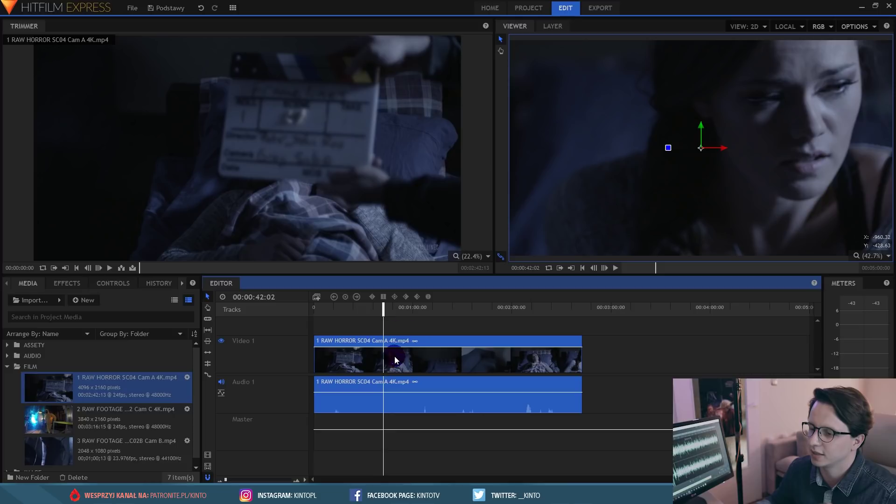
click(81, 300)
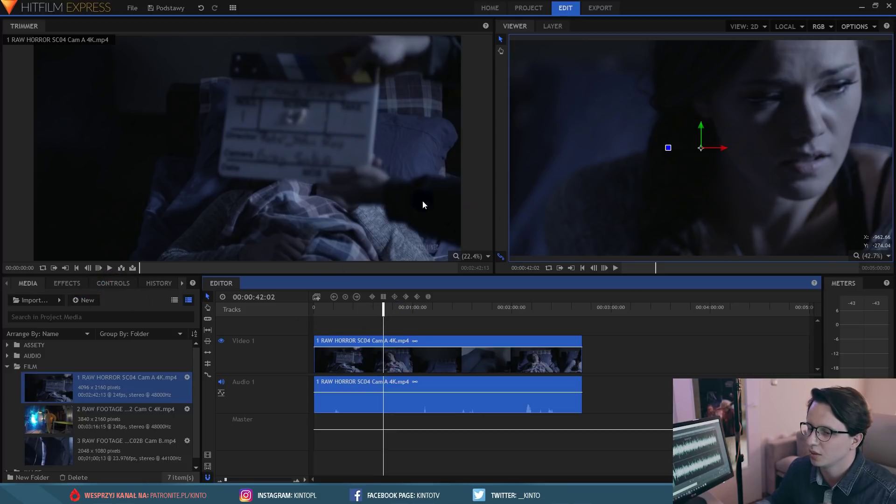
Step: Examine the timeline clip's Clip Properties and its Anchor Point, Position and Scale parameters under Transform
click(114, 288)
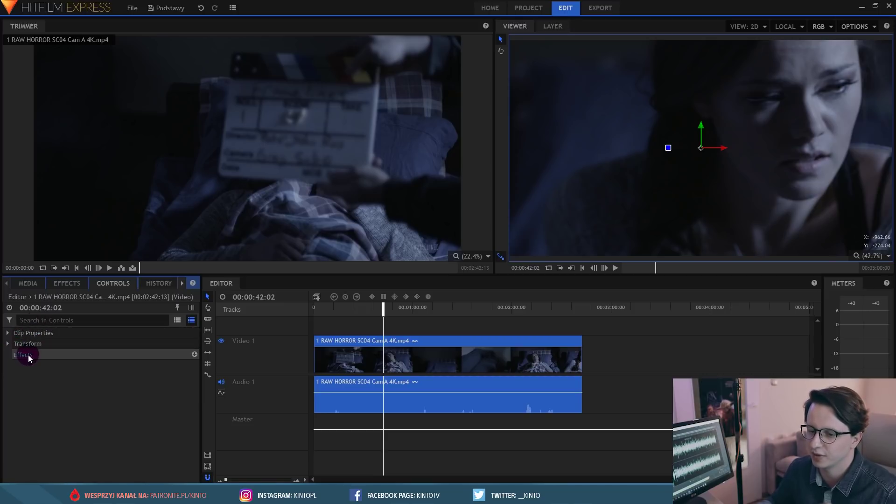
click(7, 334)
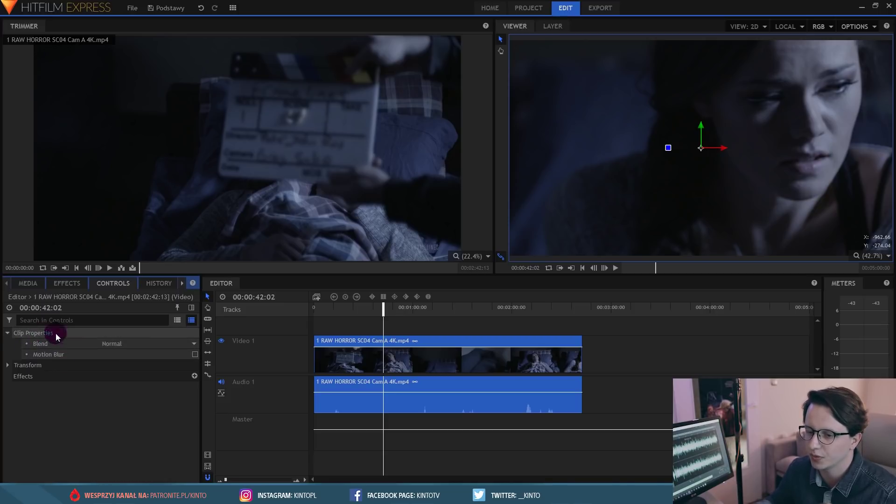
click(7, 333)
click(8, 344)
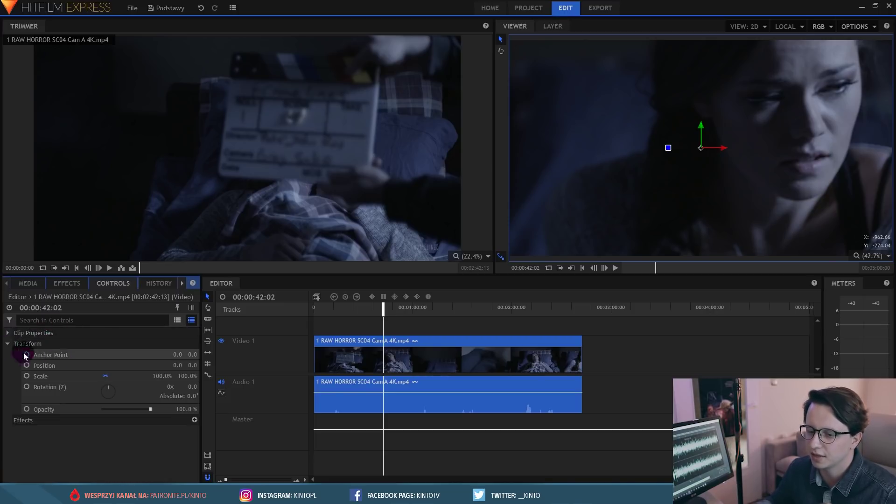
click(64, 355)
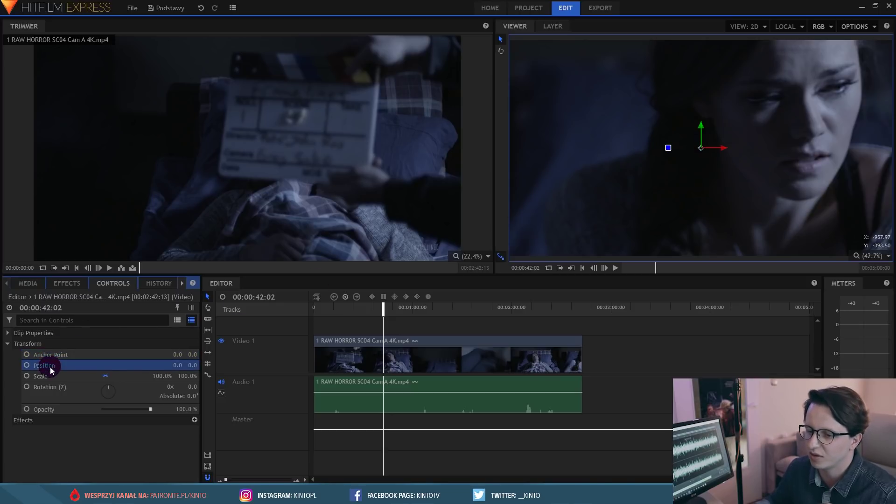
click(66, 364)
drag(177, 365, 190, 415)
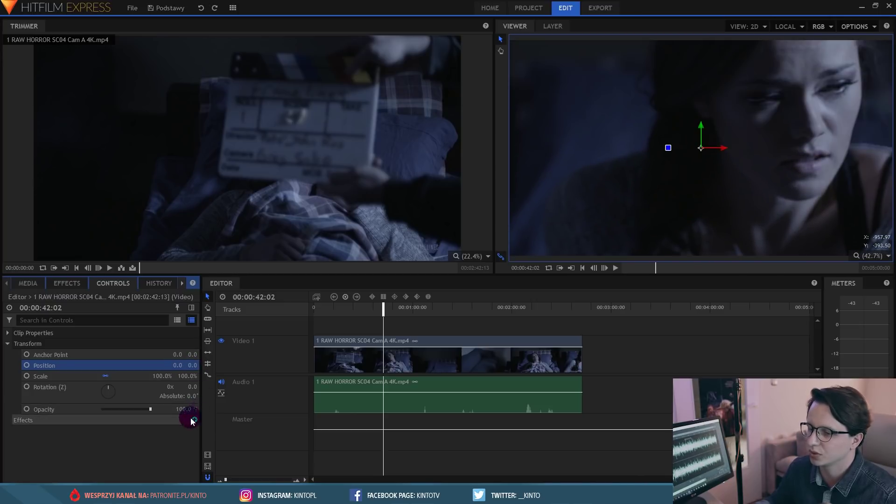
click(49, 374)
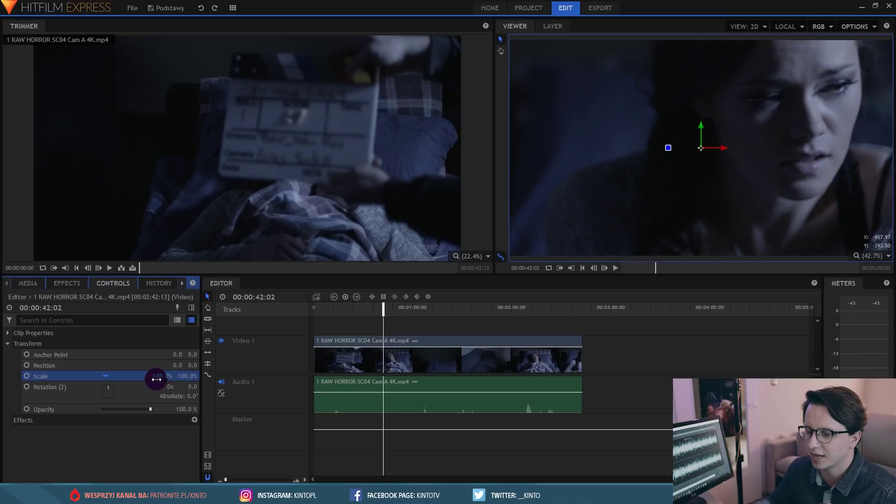
Step: Try lowering the timeline clip's opacity to 27% and undo the change
drag(116, 388, 116, 415)
key(ctrl+z)
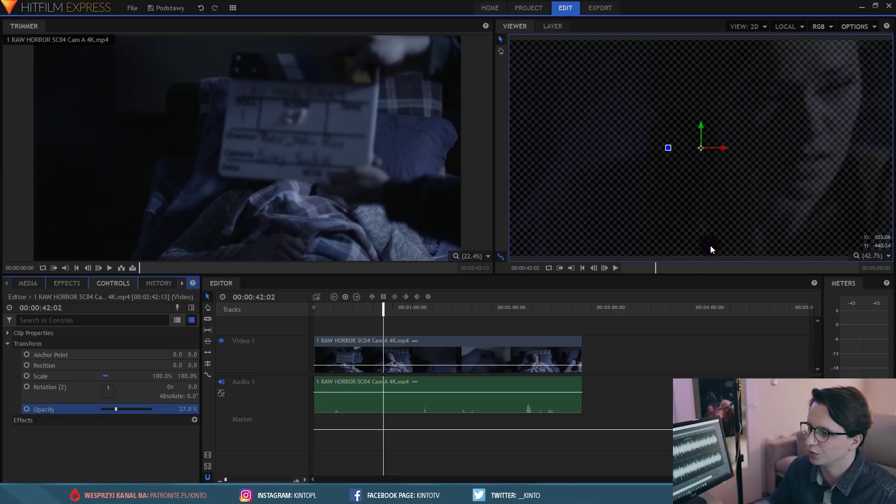
key(ctrl+z)
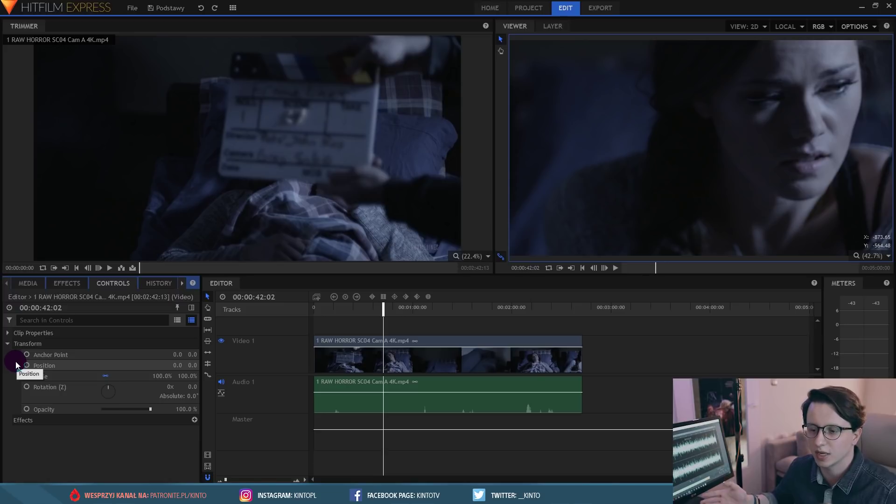
Step: Scale the timeline clip down to 52% and check its framing at 00:00:43:19
click(369, 360)
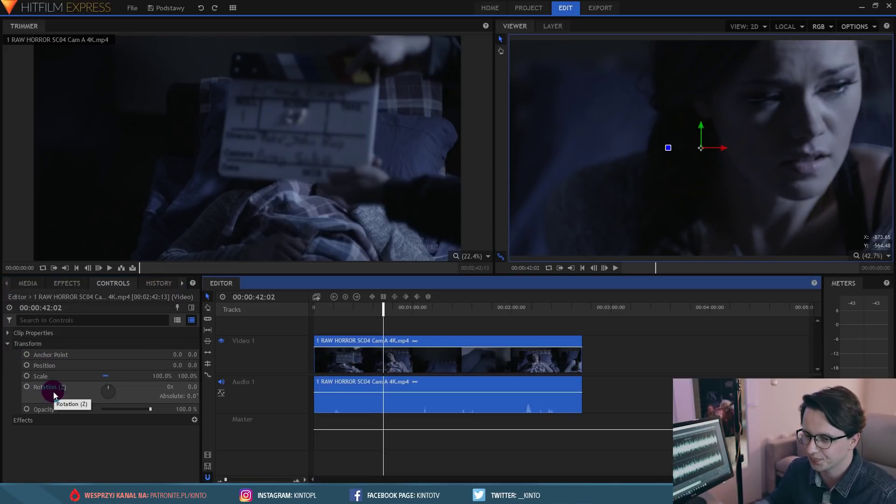
drag(169, 376, 144, 376)
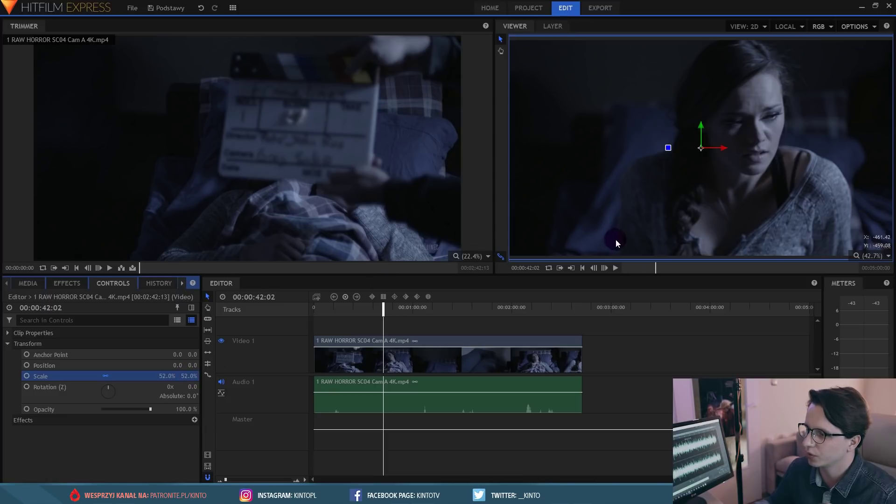
click(680, 367)
drag(387, 307, 396, 306)
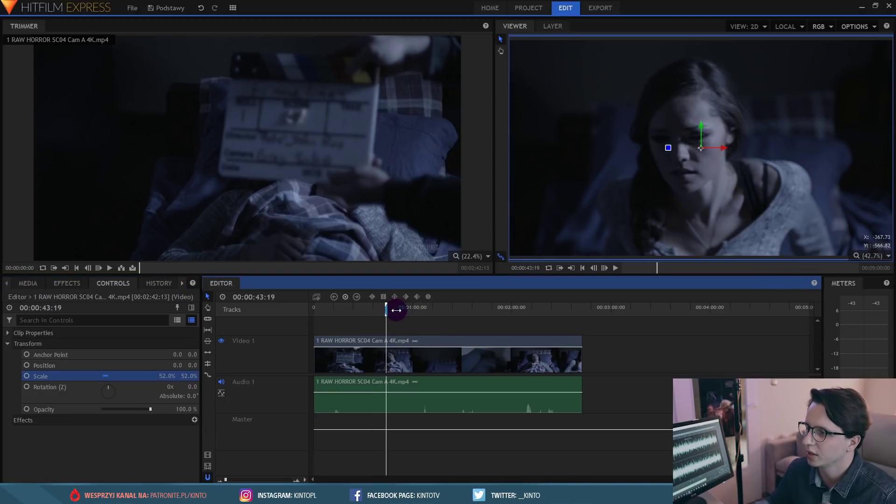
Step: Position the playhead at 00:00:18:23 and split the clip there with the Slice Tool
drag(332, 311, 358, 320)
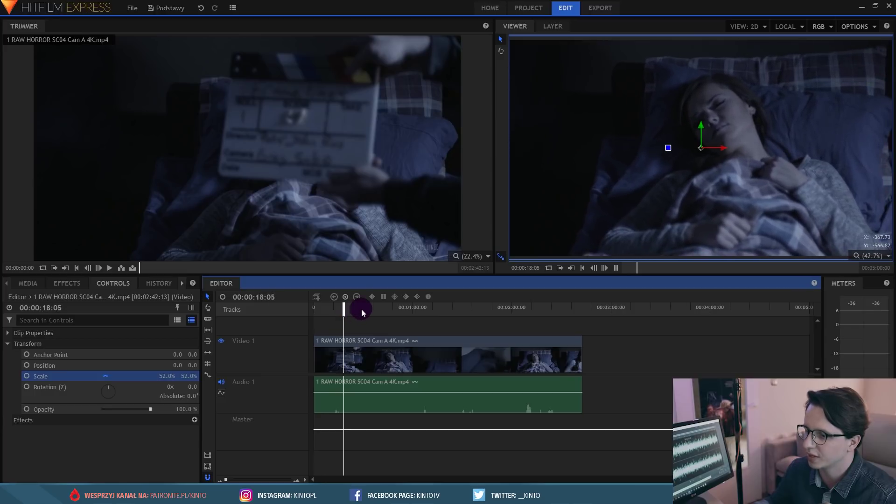
key(space)
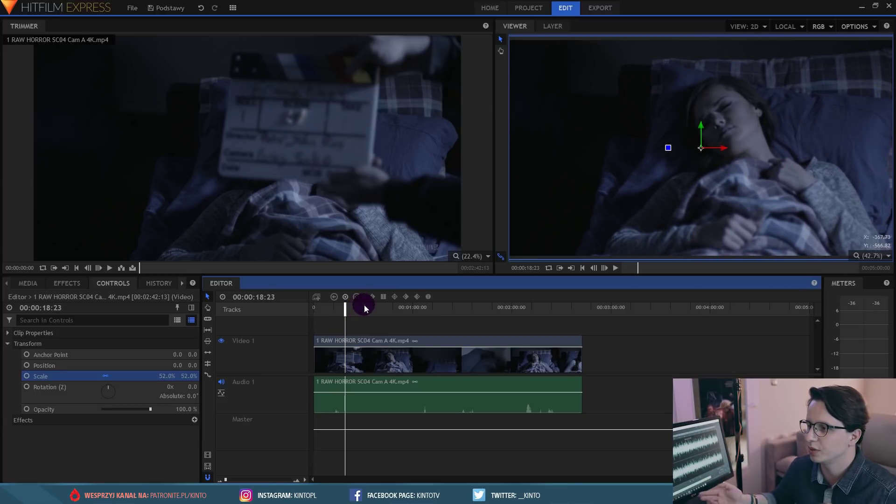
click(356, 350)
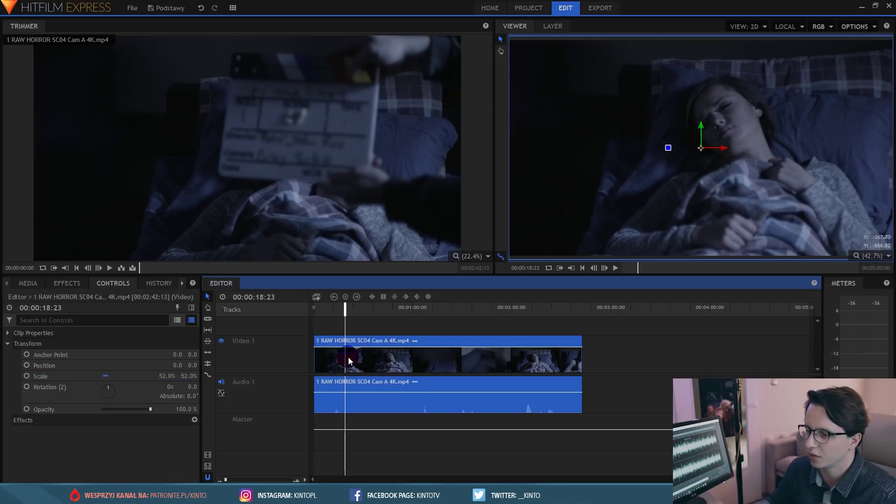
click(206, 319)
click(358, 357)
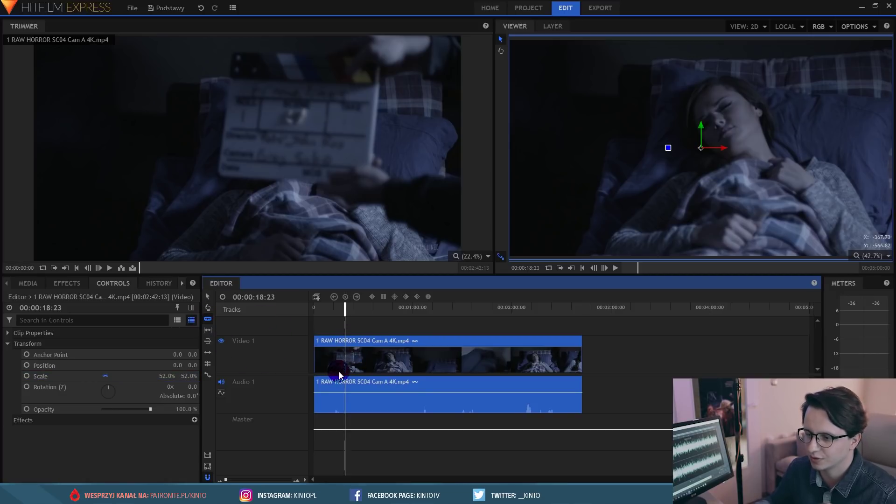
click(348, 352)
click(344, 341)
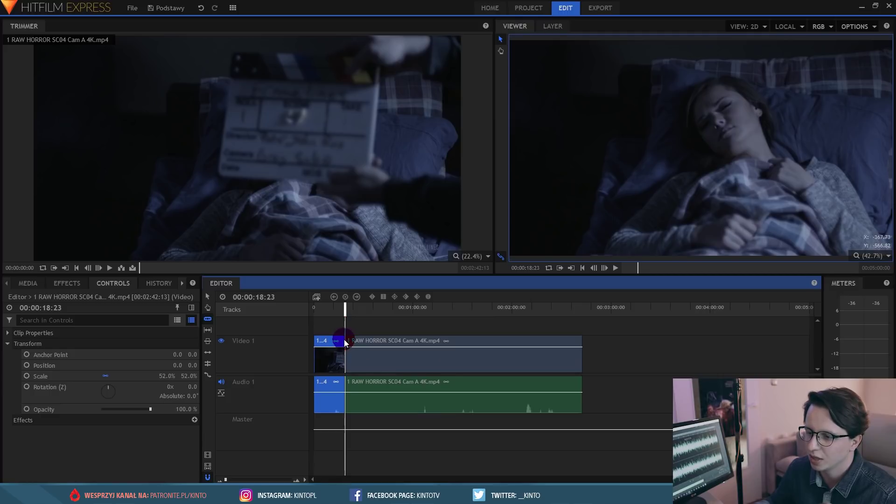
Step: Slice the second piece of the clip at 00:00:48:15 and return to the selection tool
drag(345, 310, 394, 314)
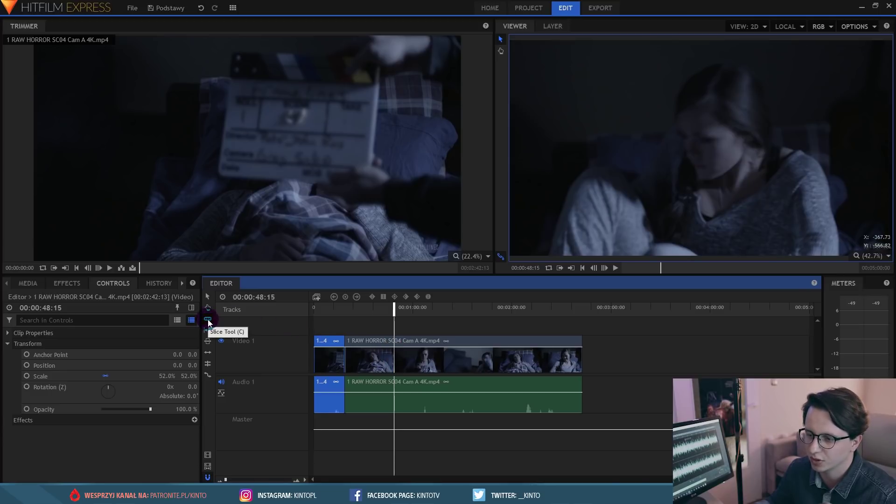
click(208, 297)
click(395, 353)
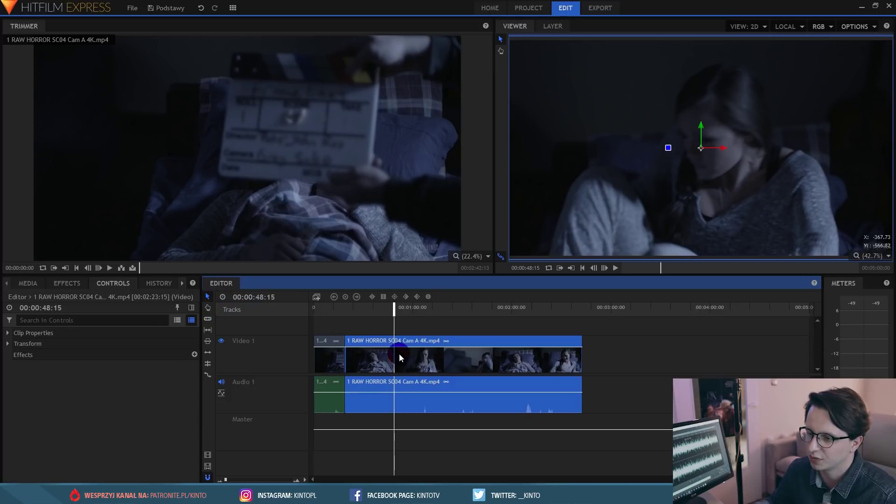
key(c)
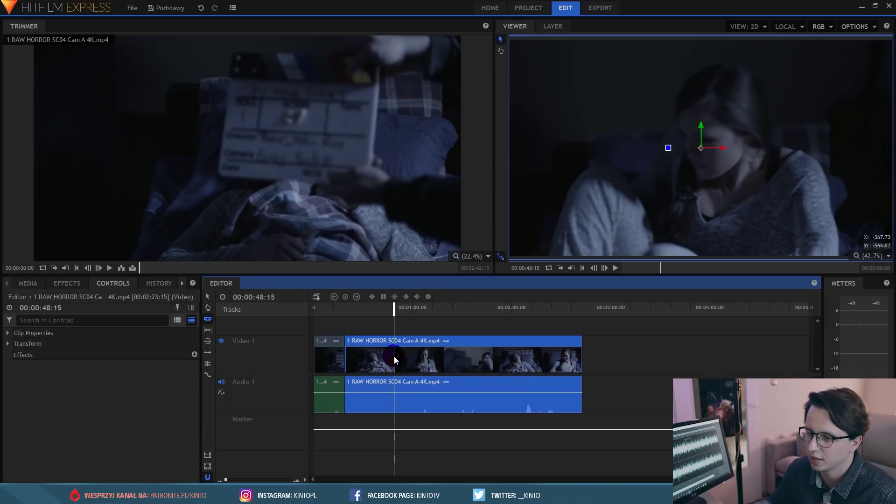
click(394, 348)
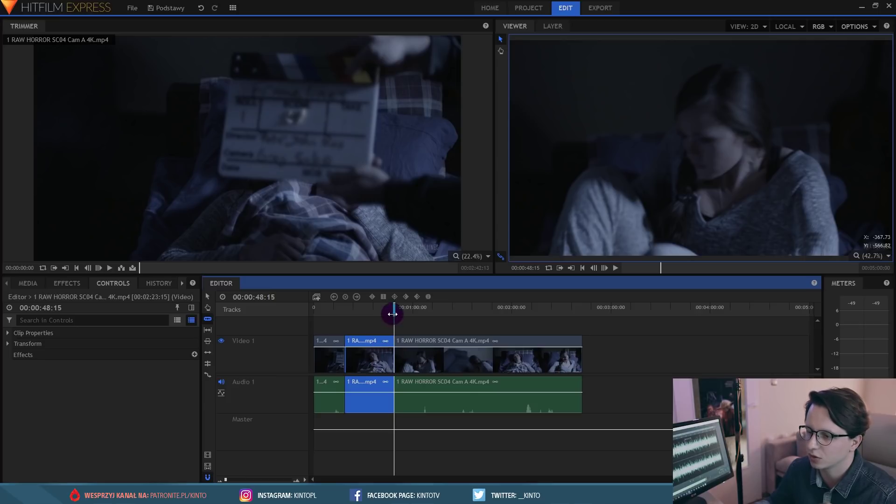
key(v)
Step: Move the playhead to 00:00:35:15 and delete all the clip pieces from the timeline
drag(395, 312, 373, 319)
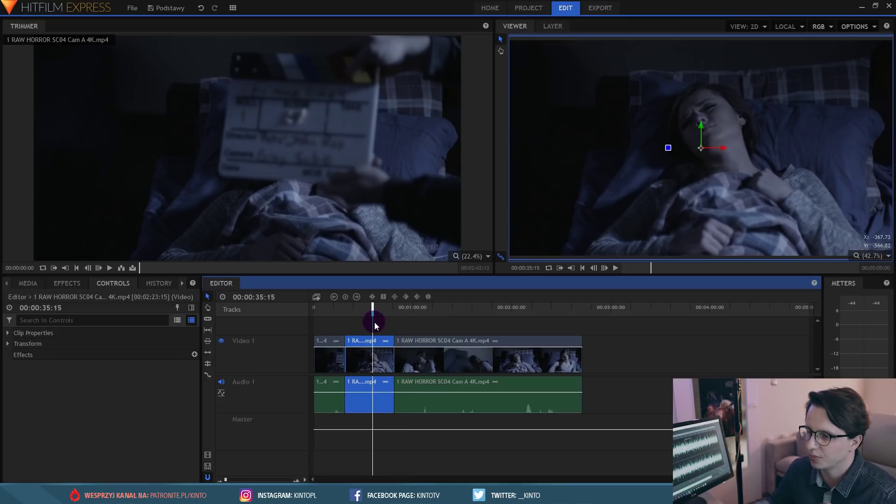
click(408, 360)
drag(654, 345, 325, 389)
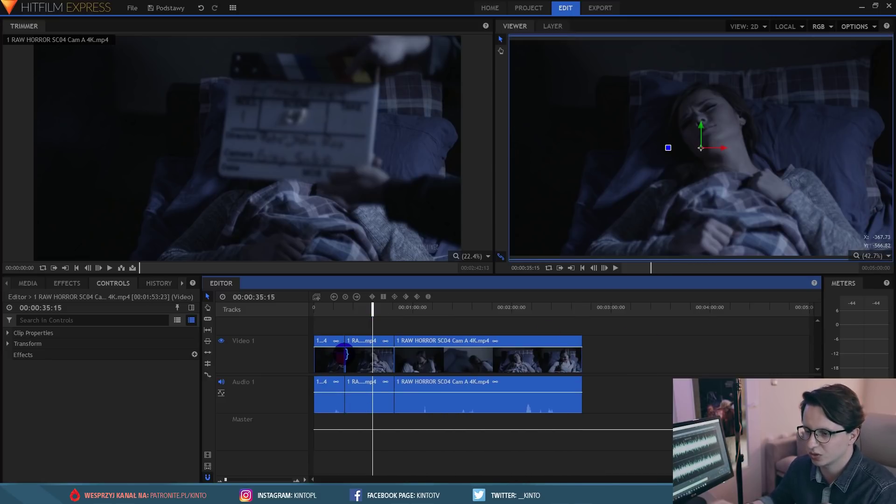
key(Delete)
Step: Trim the clip 1 RAW HORROR SC04 Cam A 4K in the Trimmer with in point 00:00:26:06 and out point 00:00:39:09
click(22, 283)
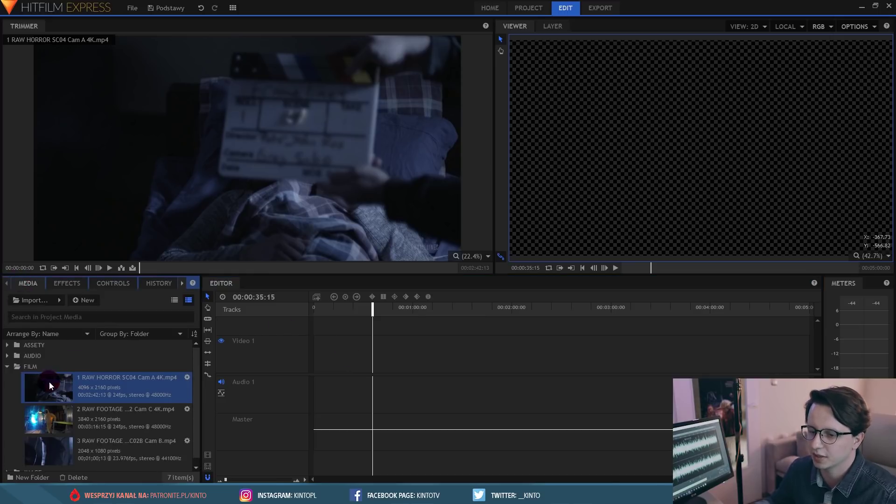
click(157, 267)
drag(157, 267, 190, 270)
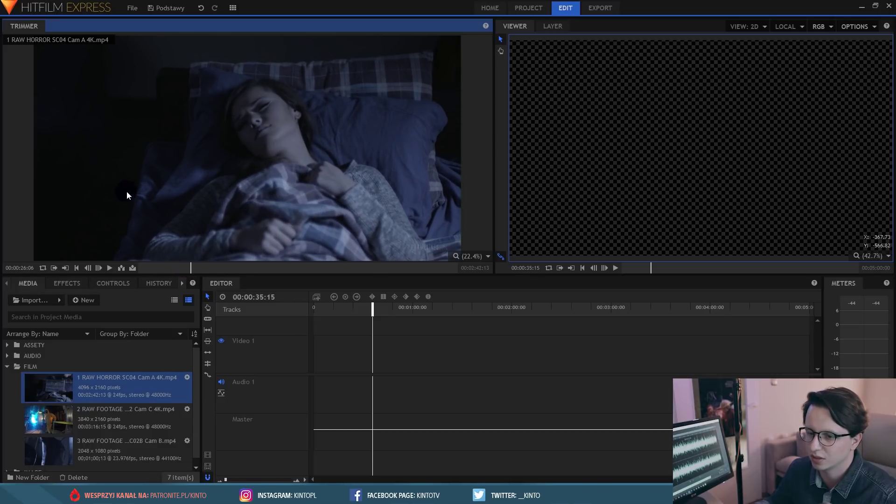
click(53, 268)
drag(192, 270, 216, 271)
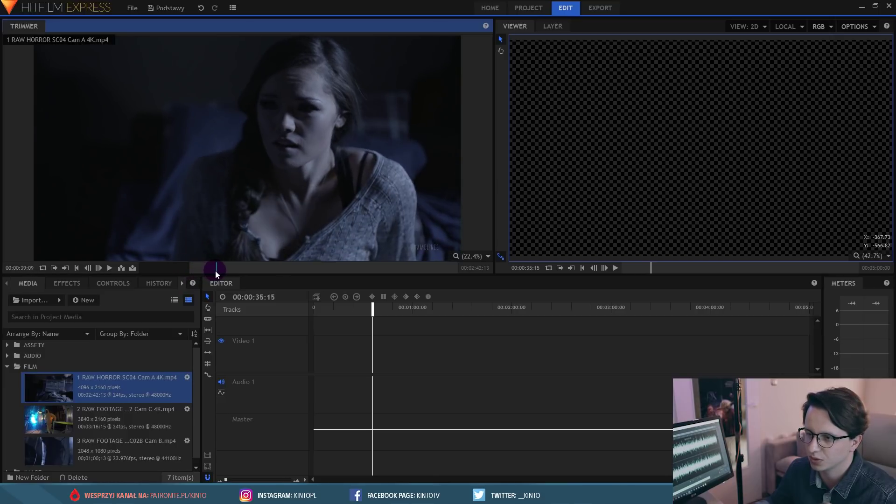
click(66, 267)
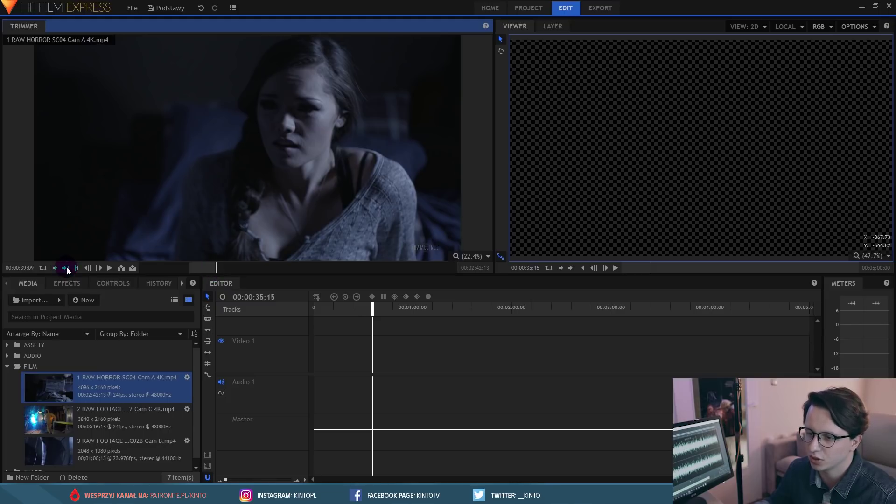
Step: Return the timeline playhead to 00:00:00:00 and insert the trimmed section of the clip there
drag(204, 270, 115, 270)
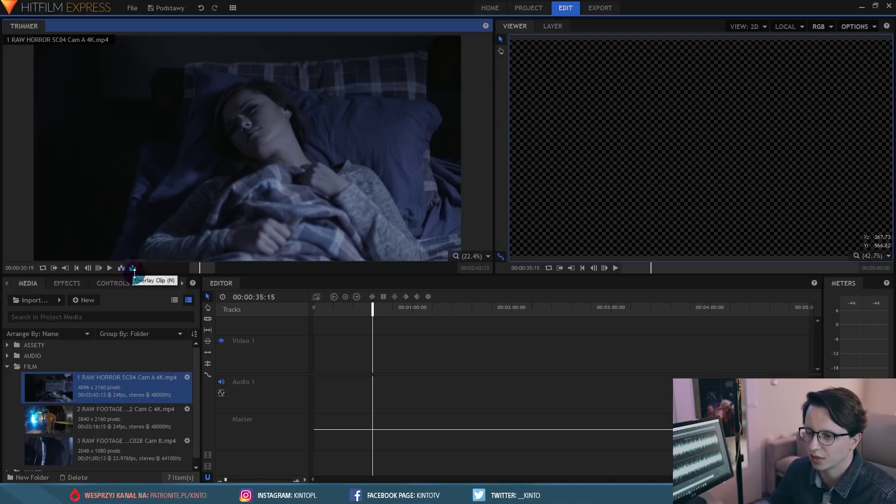
drag(373, 309, 281, 305)
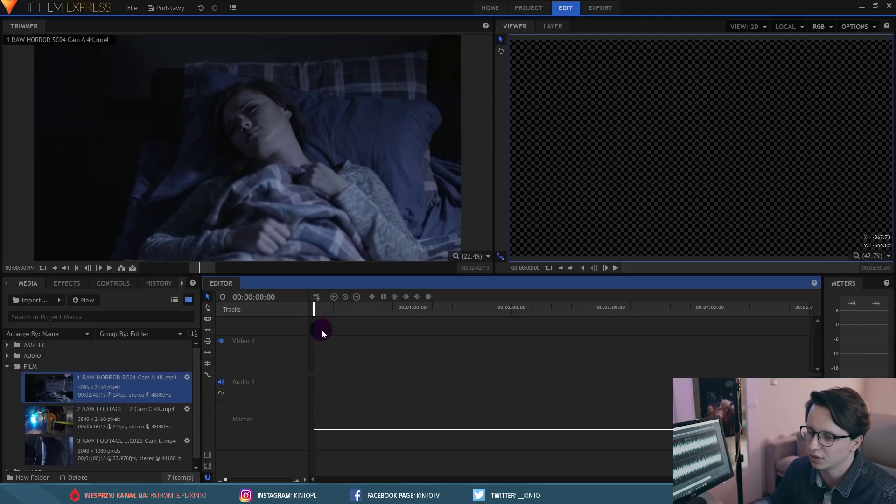
click(120, 268)
Step: Preview the inserted clip at 00:00:06:20 and scale it down to 51%
mouse_move(306, 307)
mouse_down()
mouse_move(296, 308)
mouse_move(328, 308)
mouse_move(321, 312)
mouse_up()
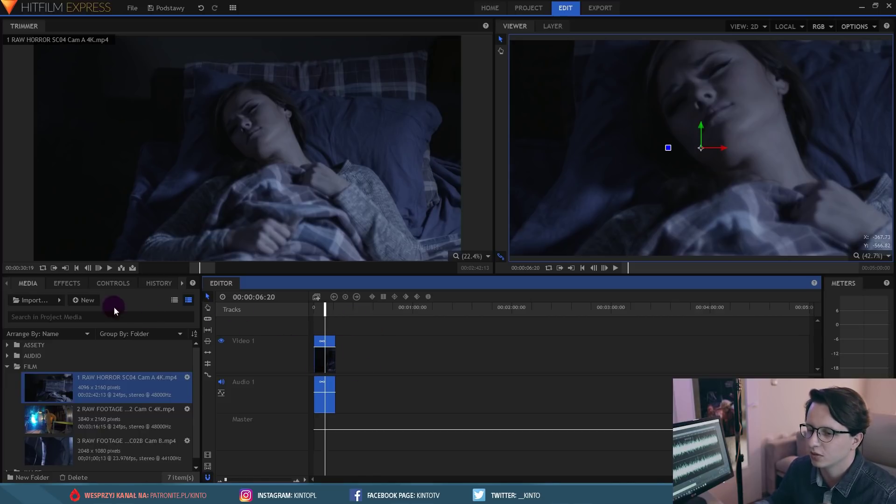
click(107, 285)
click(8, 343)
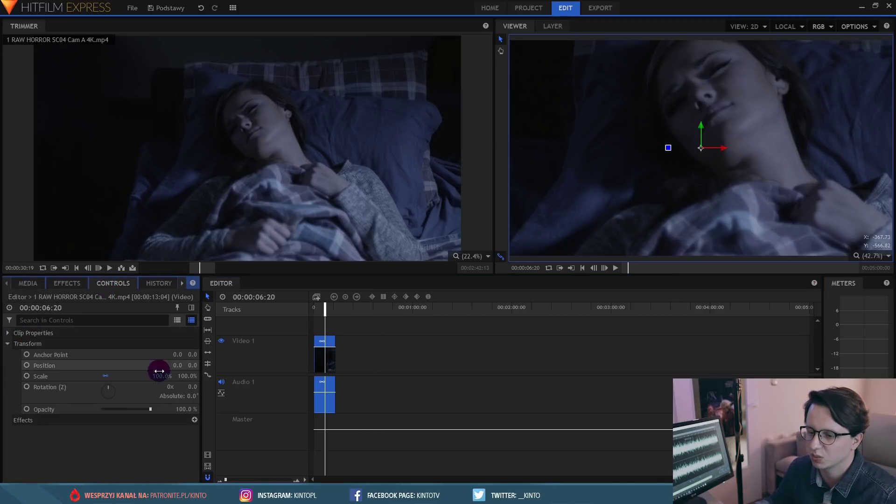
drag(191, 376, 164, 376)
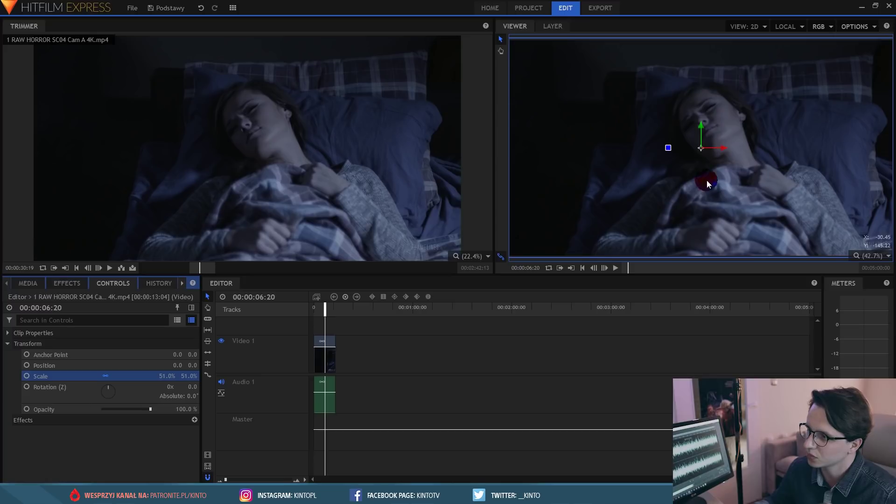
Step: Play the timeline from the start to check the scaled clip 1, stopping at 00:00:05:09
drag(324, 307, 306, 320)
click(324, 324)
key(space)
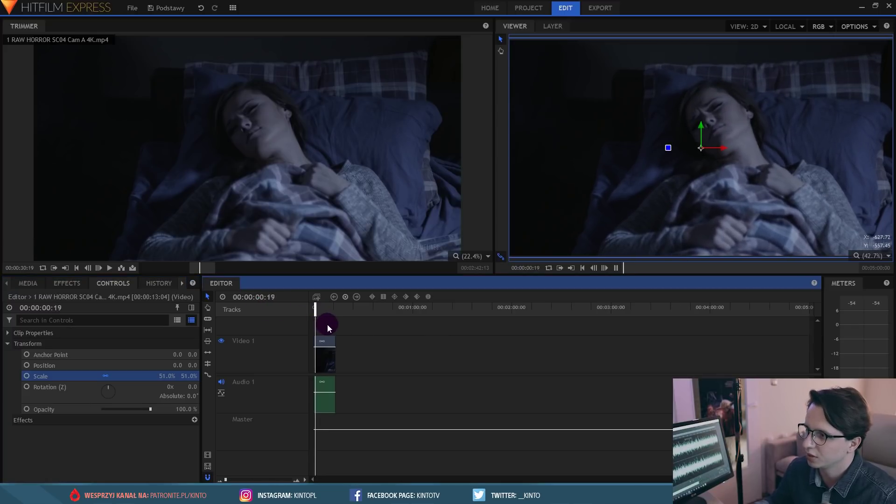
click(739, 184)
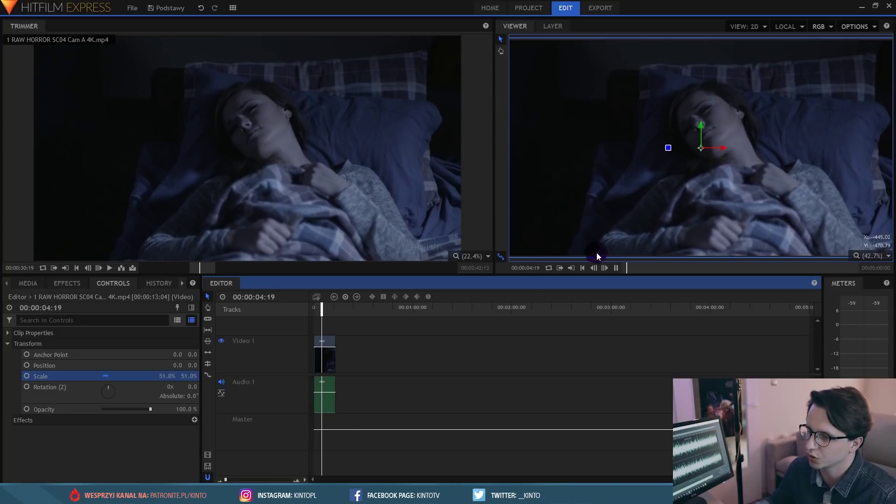
click(322, 312)
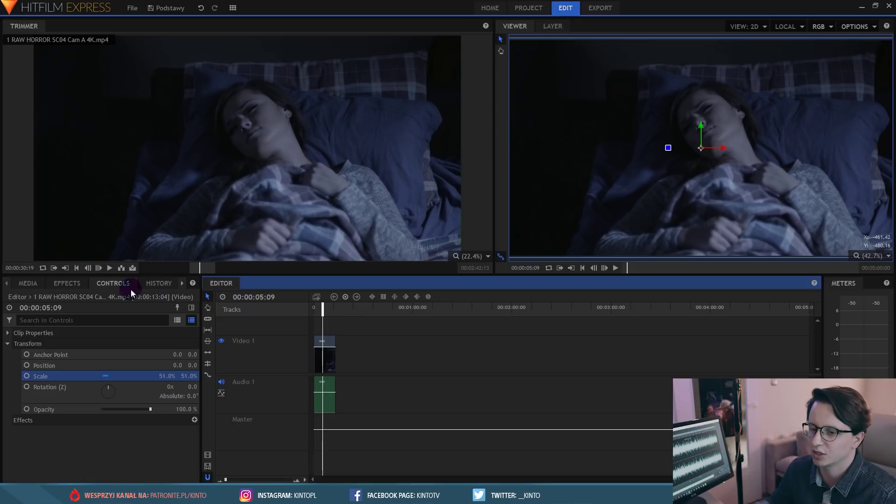
Step: Trim 2 RAW FOOTAGE - HORROR SCENE SC02 Cam C 4K in the Trimmer with in point 00:01:48:20 and out point 00:01:53:18
click(34, 282)
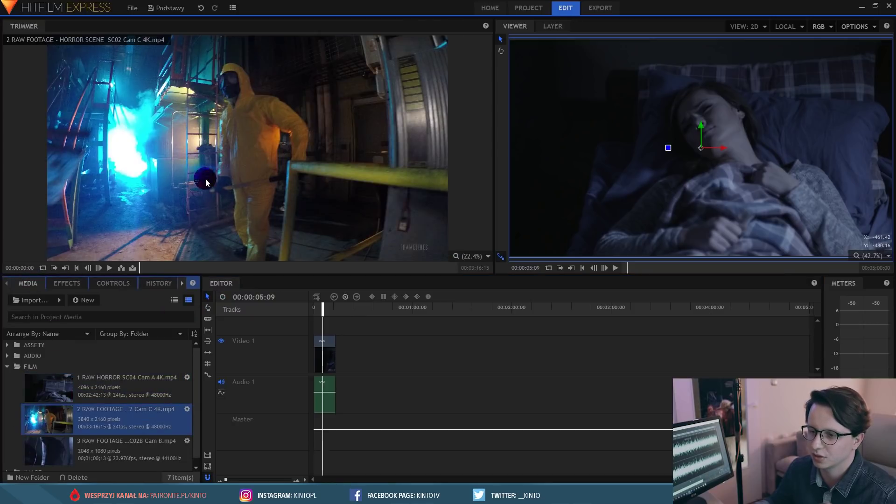
click(201, 268)
drag(202, 272, 316, 279)
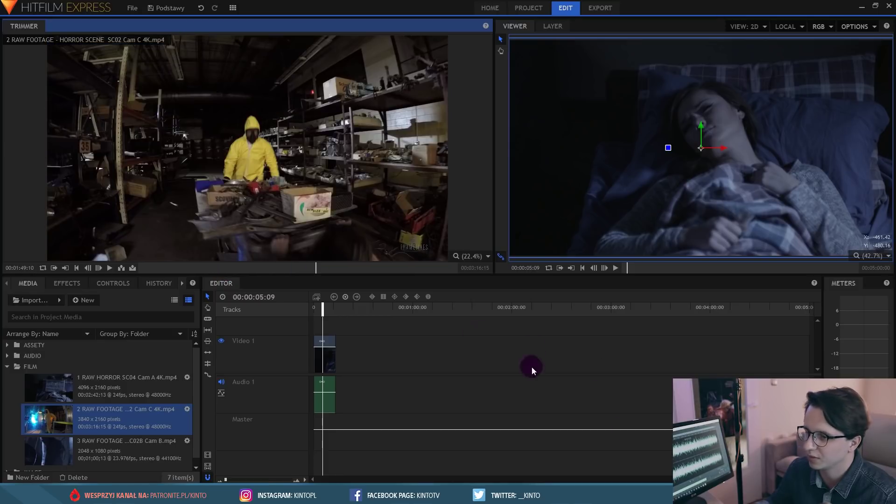
drag(330, 275, 316, 275)
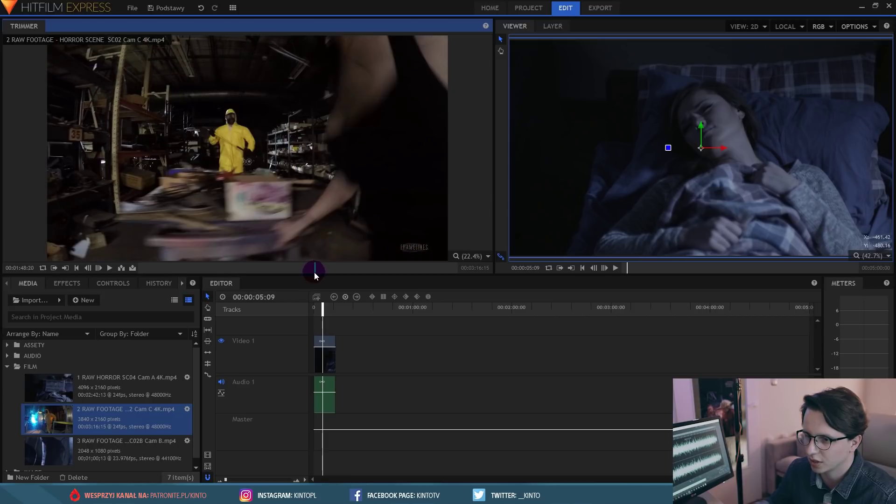
click(65, 268)
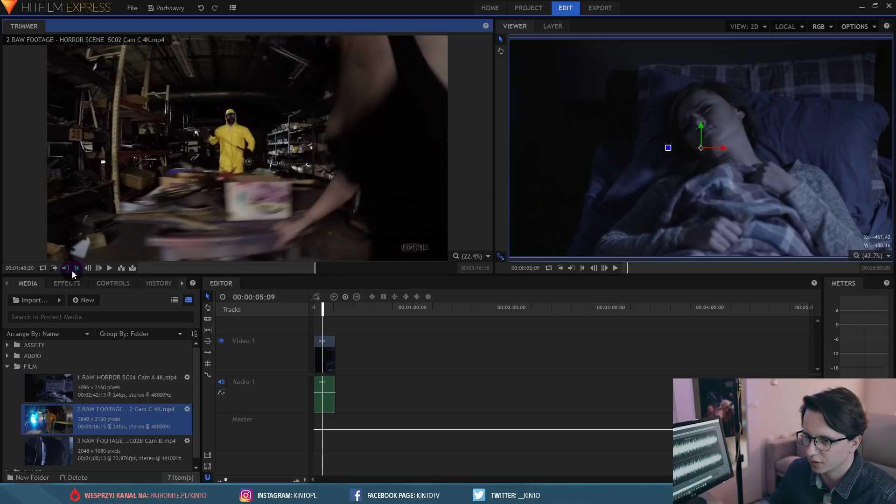
click(317, 273)
drag(327, 273, 323, 274)
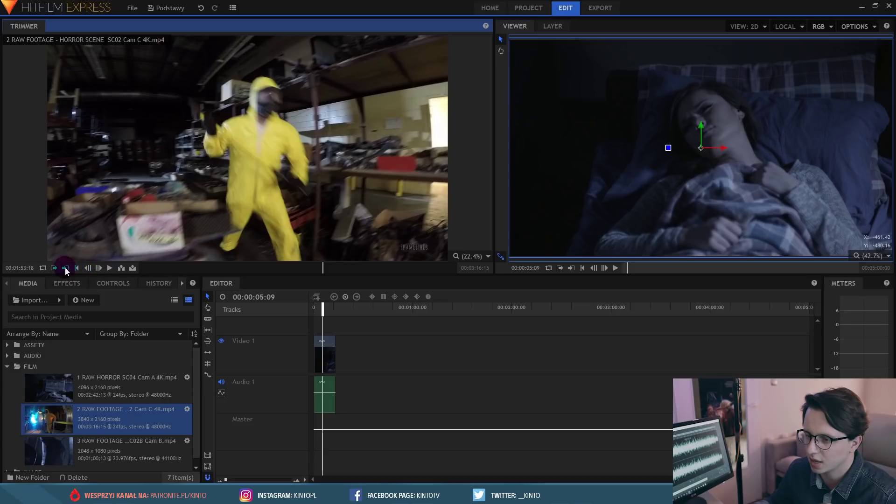
Step: Place the trimmed section of clip 2 on the timeline at 00:00:16:17 and move it up against the end of clip 1
click(340, 309)
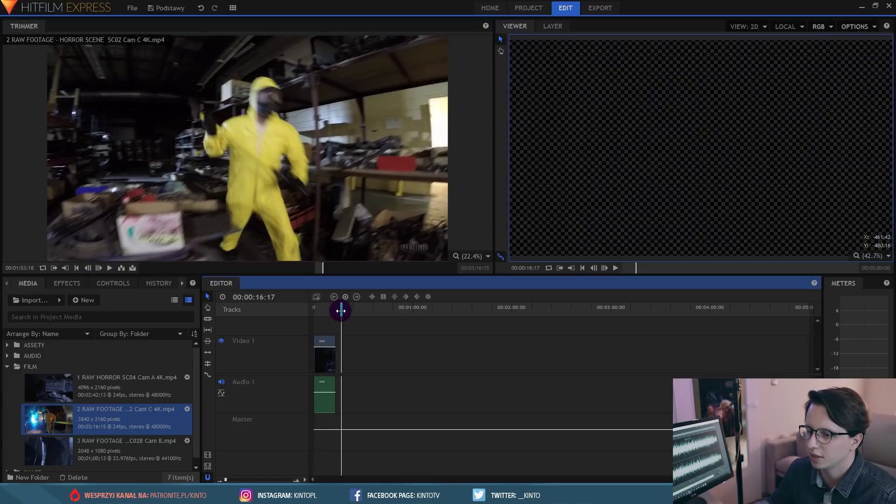
click(121, 268)
mouse_move(347, 359)
mouse_down()
mouse_move(332, 357)
mouse_move(339, 360)
mouse_up()
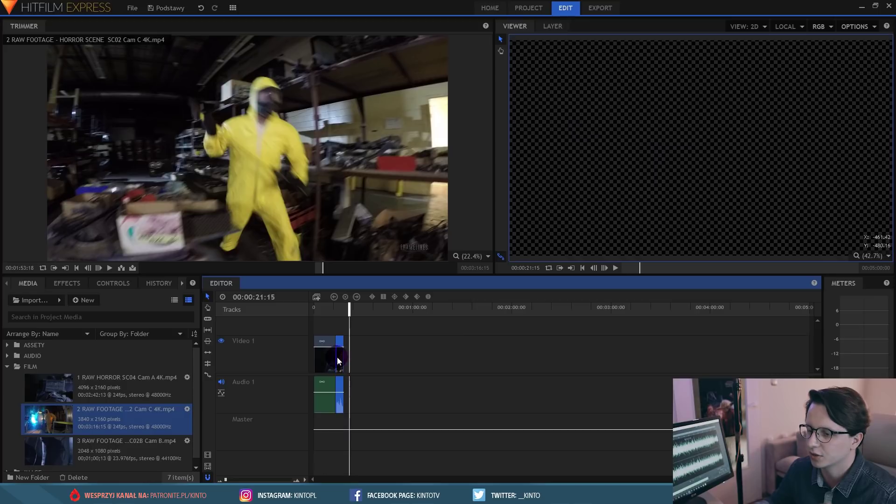
Step: Preview clip 2 on the timeline at 00:00:15:03 and scale it down to 52%
drag(346, 308, 337, 315)
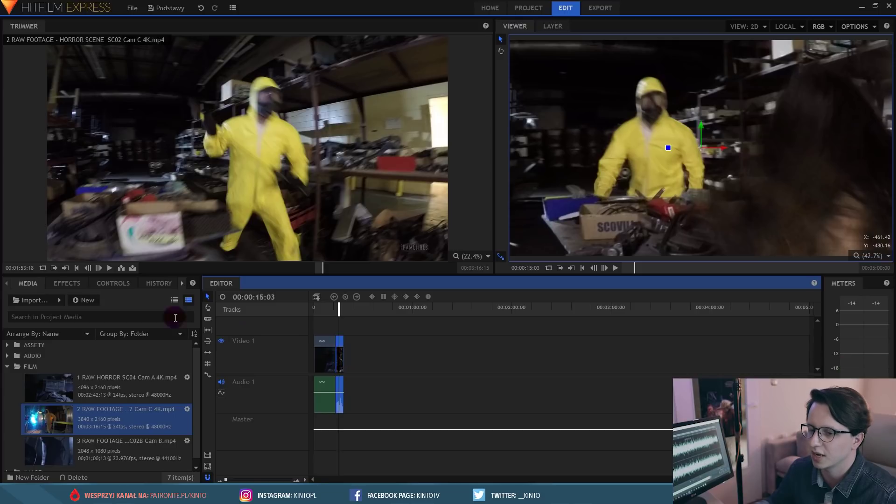
click(113, 283)
click(29, 344)
click(7, 343)
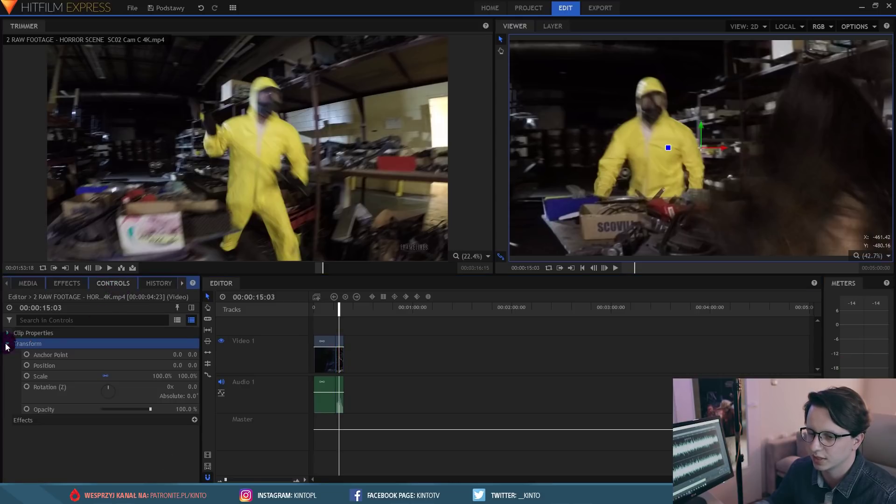
mouse_move(189, 375)
mouse_down()
mouse_move(154, 376)
mouse_move(175, 376)
mouse_up()
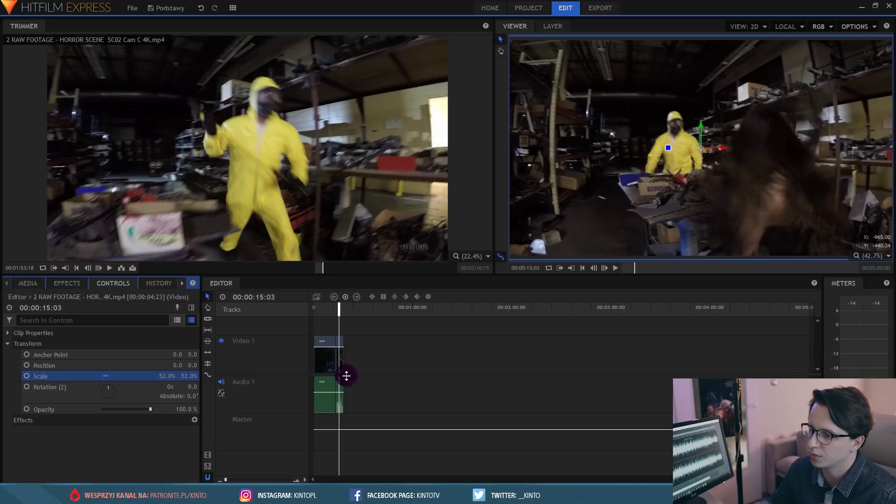
click(336, 353)
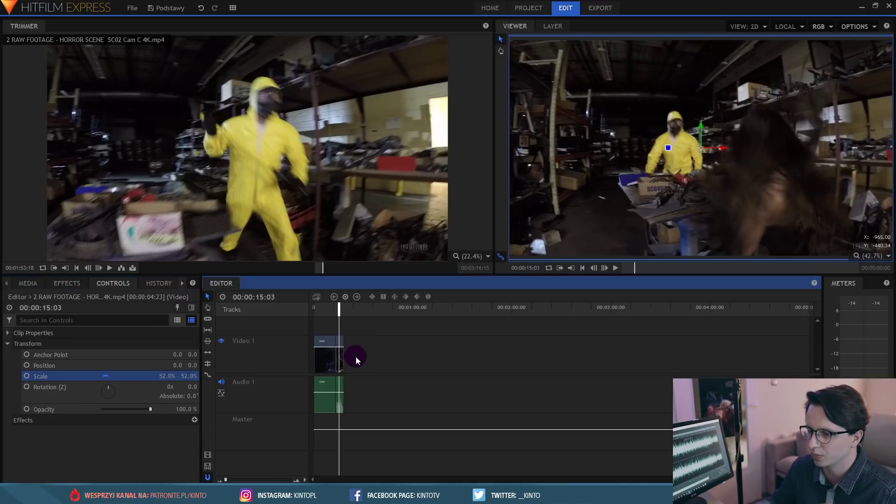
Step: Trim 3 RAW FOOTAGE - HORROR SCENE SC02B Cam B to a short section in the Trimmer with out point 00:00:13:20
drag(225, 479, 232, 481)
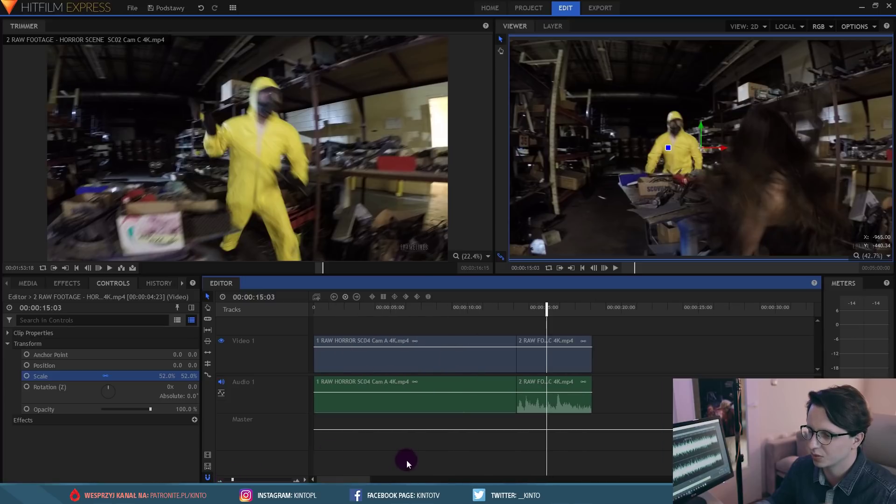
mouse_move(344, 479)
mouse_down()
mouse_move(392, 478)
mouse_move(352, 479)
mouse_up()
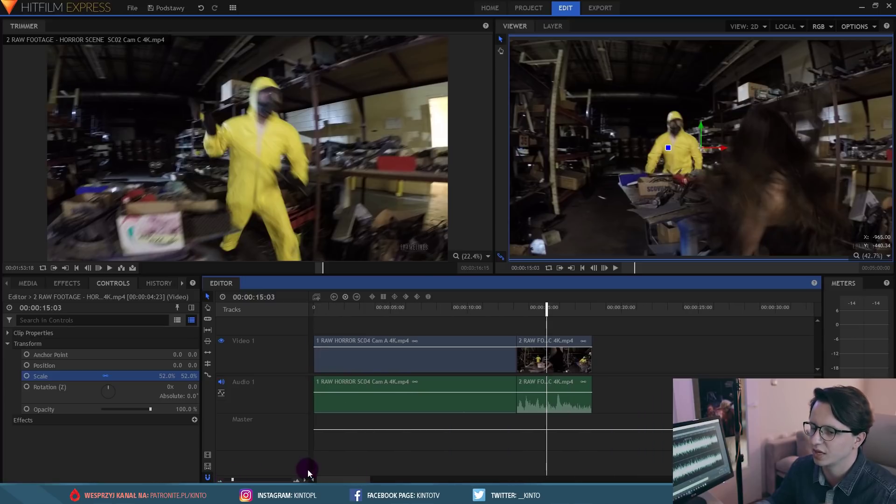
click(28, 284)
click(65, 442)
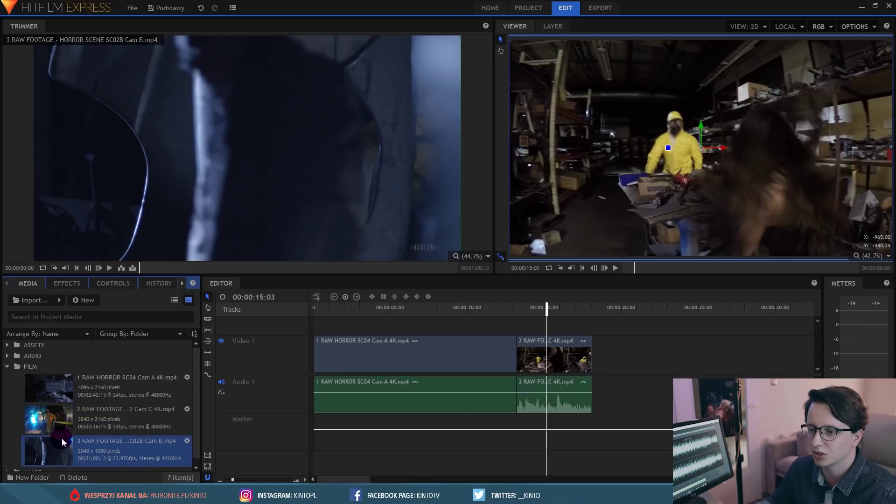
drag(176, 268, 209, 276)
click(212, 270)
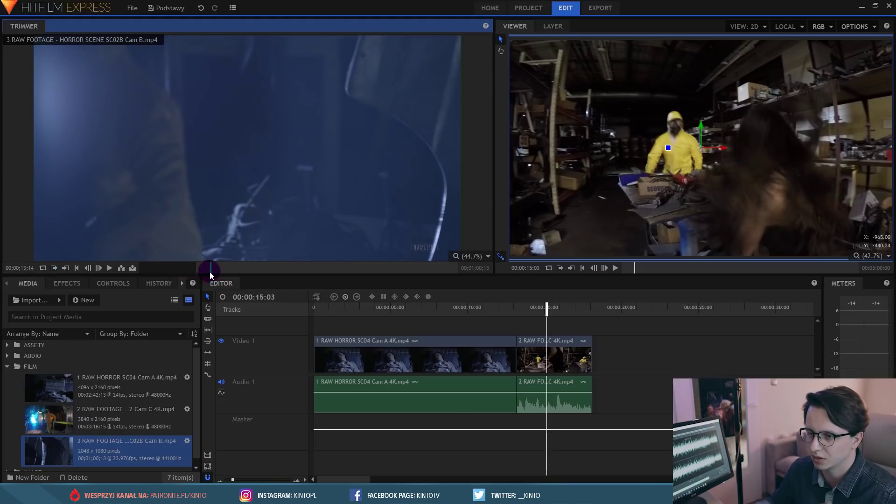
click(211, 268)
click(66, 268)
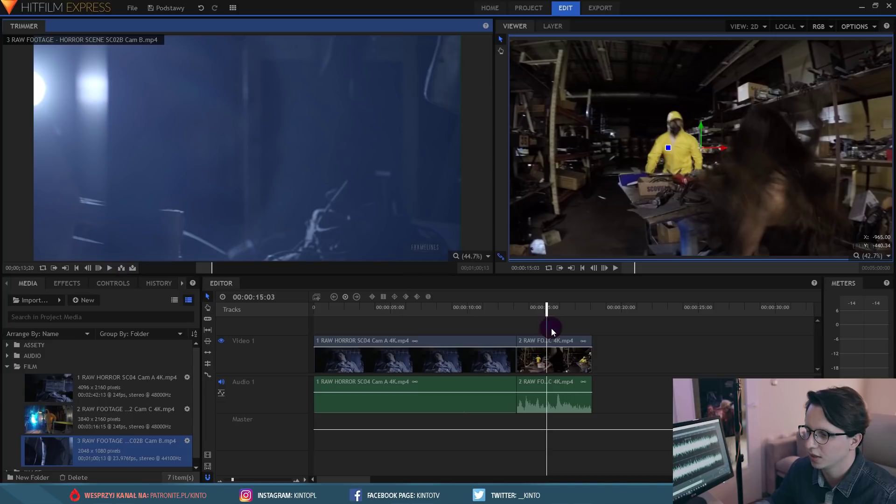
Step: Try overlaying the trimmed clip 3 on clip 2 at 00:00:15:03 and again at 00:00:15:21, undoing each placement
click(121, 268)
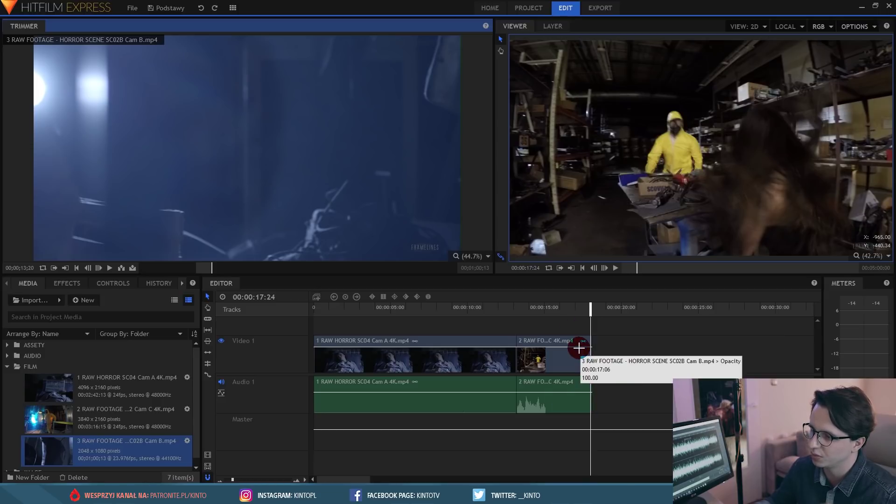
key(ctrl+z)
drag(589, 309, 557, 311)
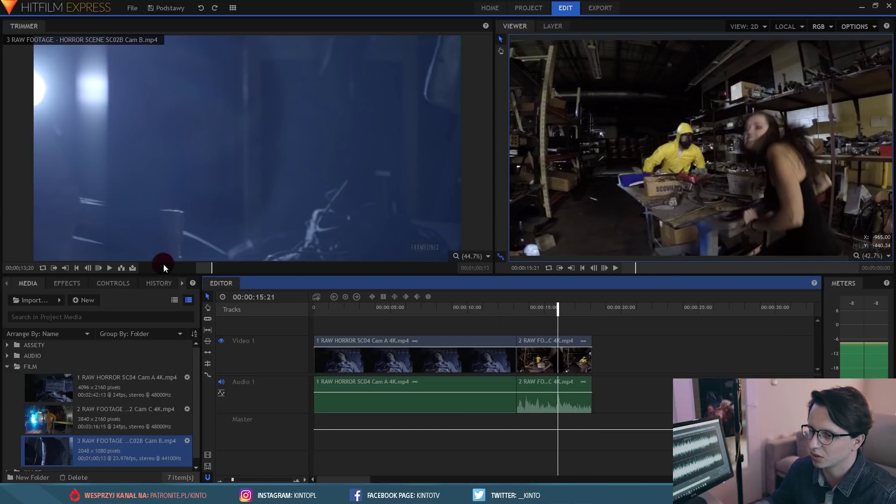
click(122, 267)
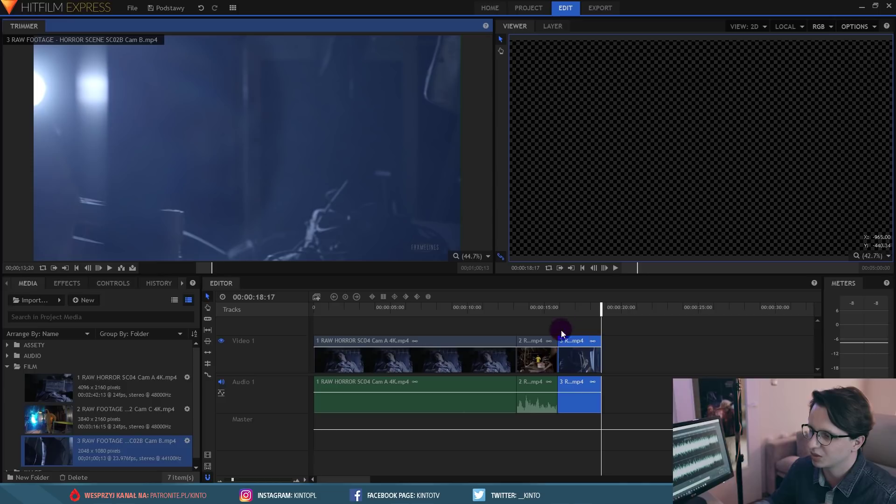
key(ctrl+z)
Step: Add the trimmed section of clip 3 to the timeline directly after clip 2 and move the playhead to 00:00:08:20
drag(598, 309, 566, 320)
click(132, 267)
drag(486, 321, 448, 308)
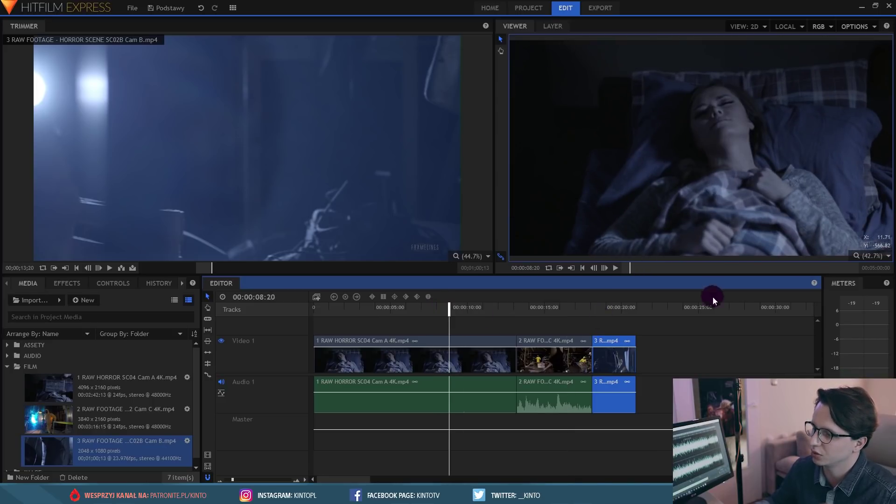
click(719, 325)
Step: Widen the Viewer panel and scale clip 3 up to 103% with the playhead at 00:00:19:12
drag(493, 169, 422, 173)
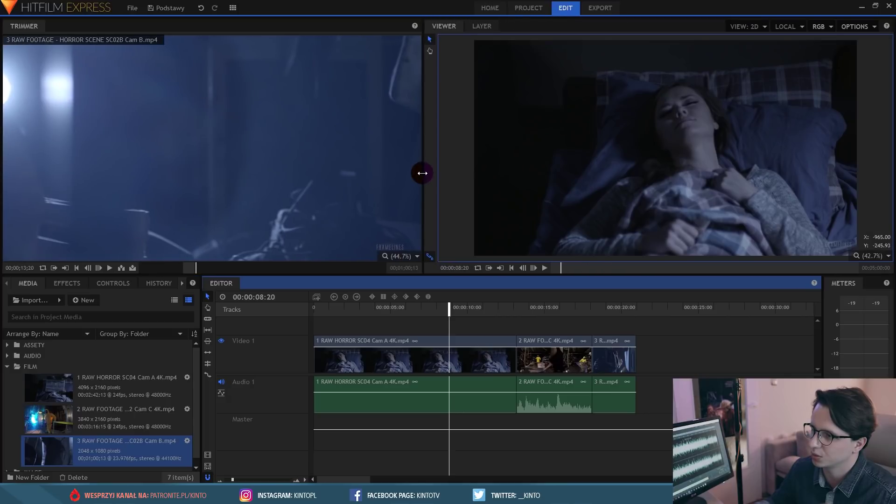
drag(459, 312, 613, 314)
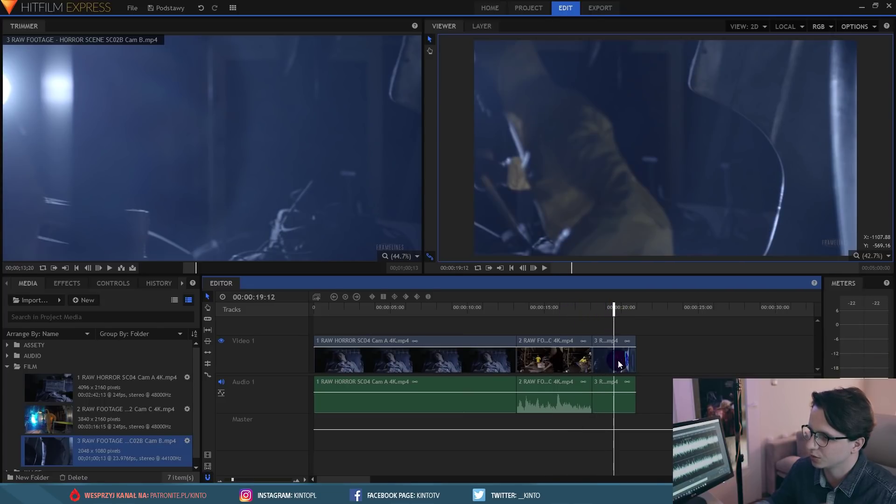
click(619, 365)
click(113, 284)
click(8, 343)
drag(191, 382, 195, 382)
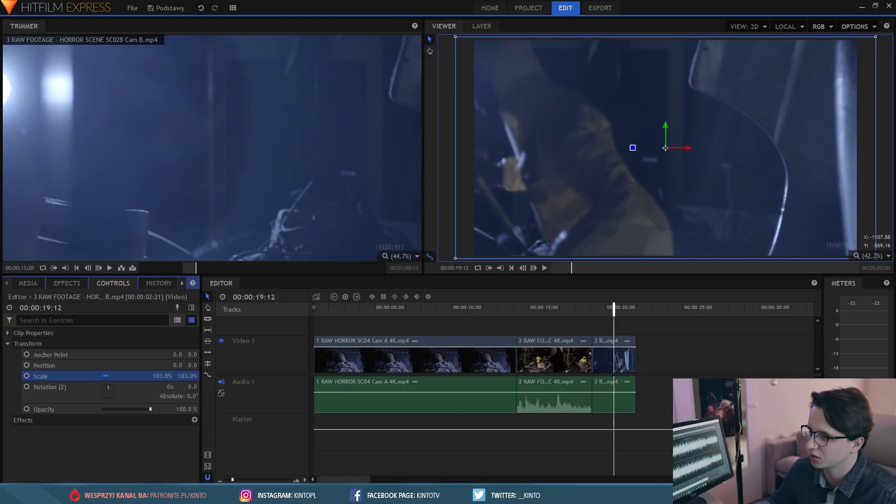
click(623, 361)
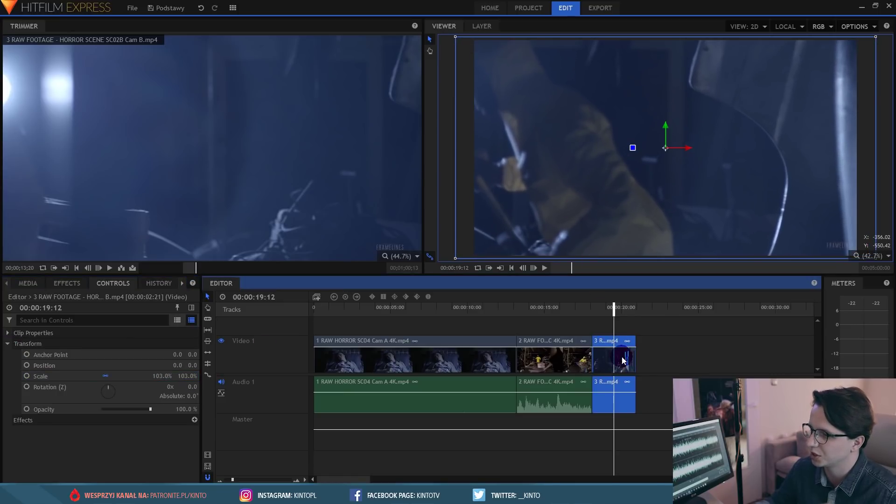
click(677, 373)
Step: Examine the link between the video and audio parts of clip 1 by selecting each part on the timeline
click(413, 336)
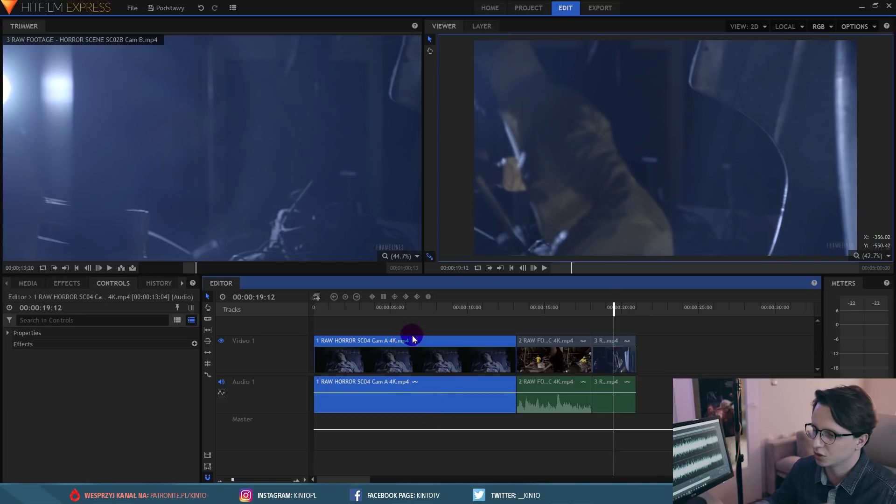
click(480, 416)
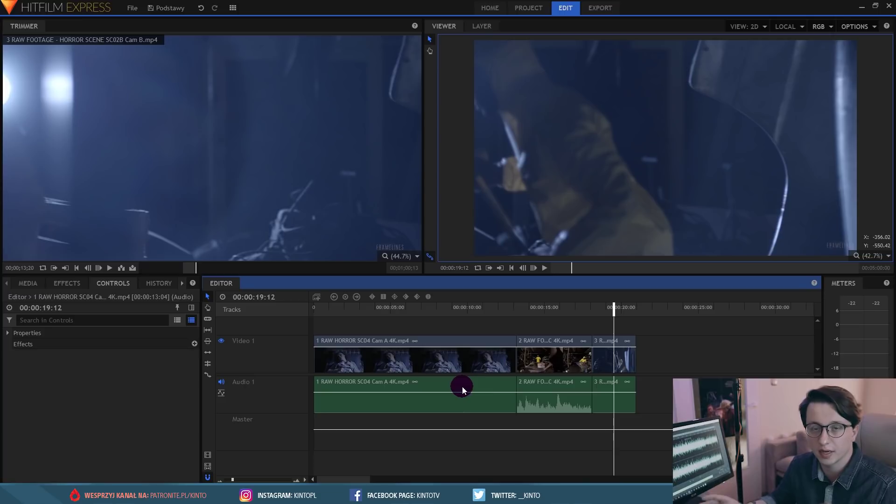
click(459, 404)
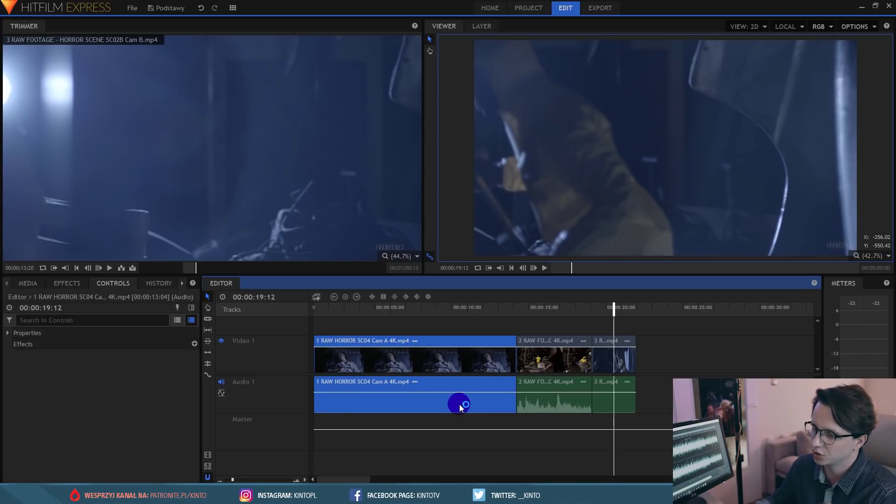
click(411, 415)
click(407, 368)
click(423, 416)
click(424, 400)
click(530, 405)
Step: Delete clip 1 from the timeline through its linked audio part and undo the deletion
click(460, 410)
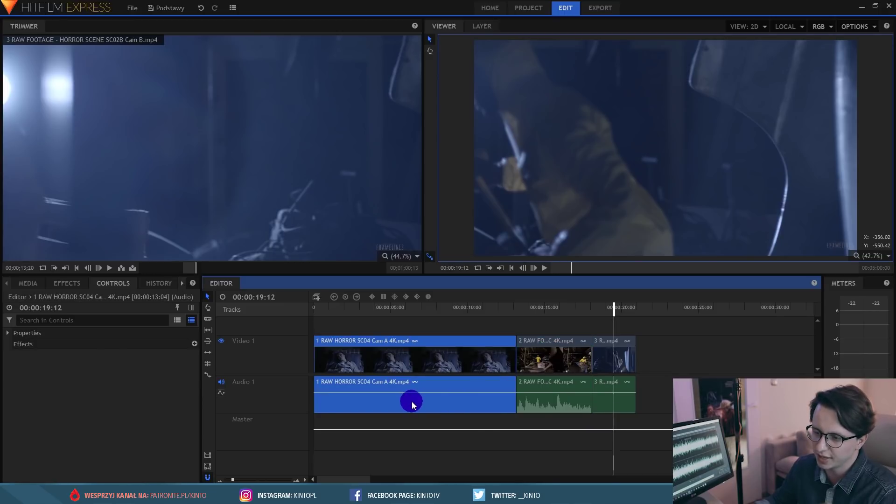
key(Delete)
key(ctrl+z)
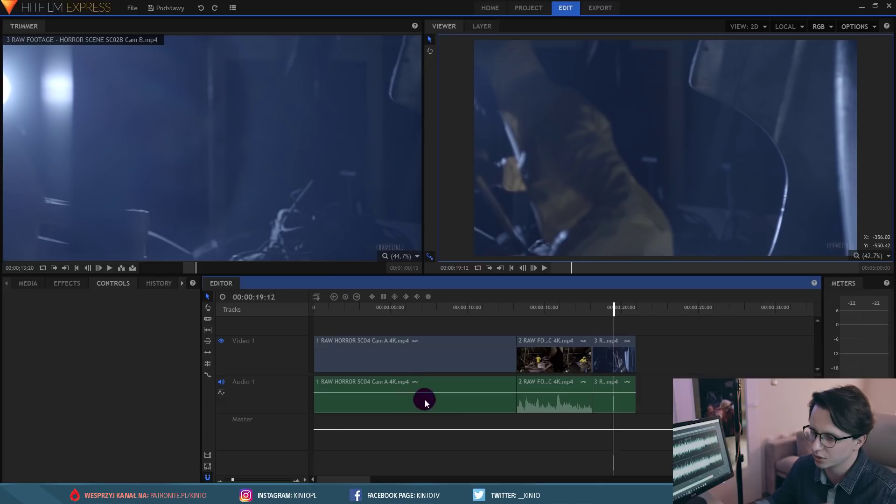
Step: Unlink the video and audio parts of clip 1 on the timeline
click(447, 411)
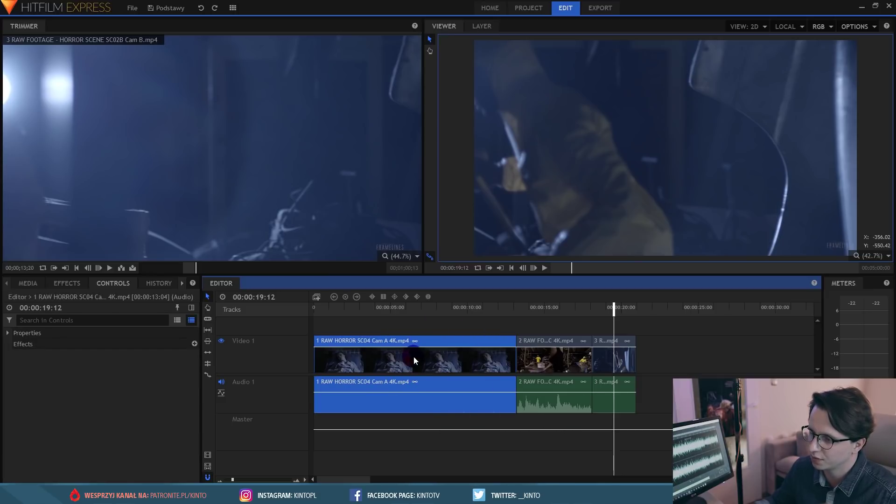
click(438, 364)
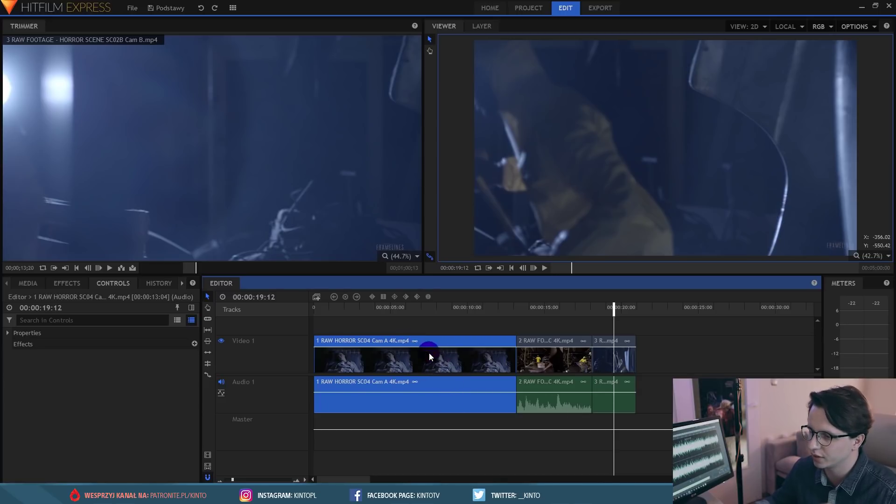
right_click(426, 359)
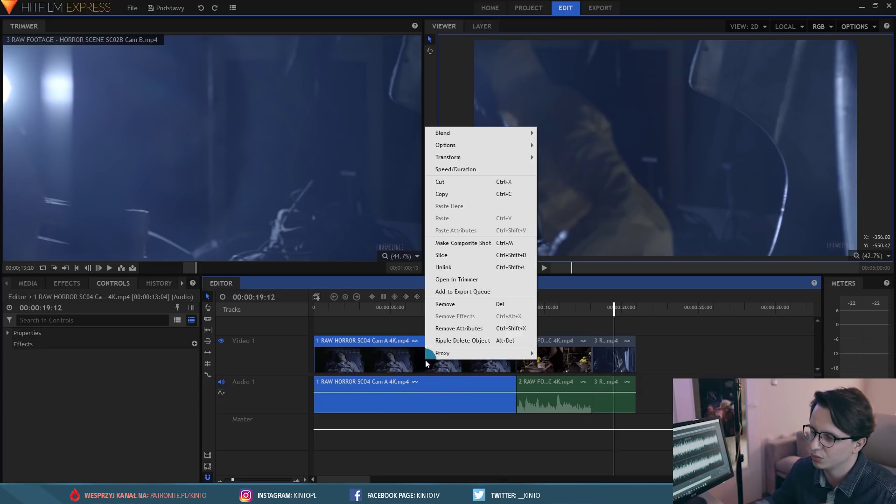
click(451, 269)
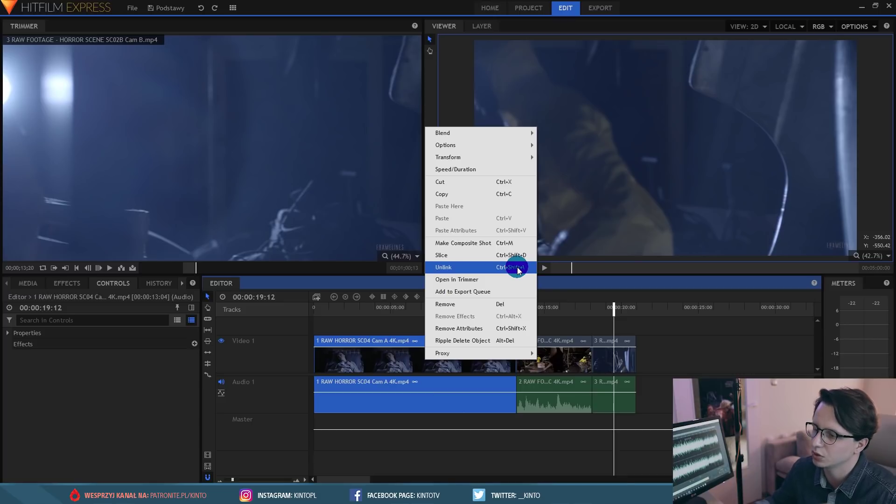
click(518, 269)
Step: Unlink the video and audio parts of clips 2 and 3 on the timeline
click(542, 354)
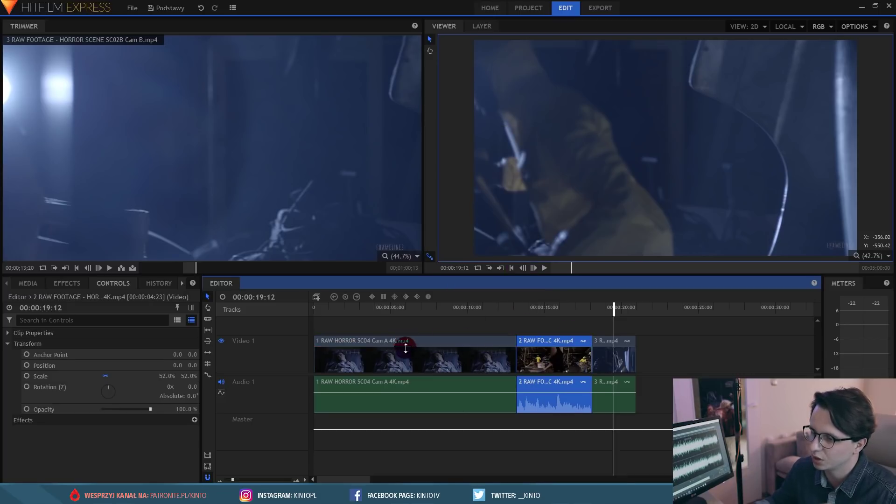
right_click(547, 351)
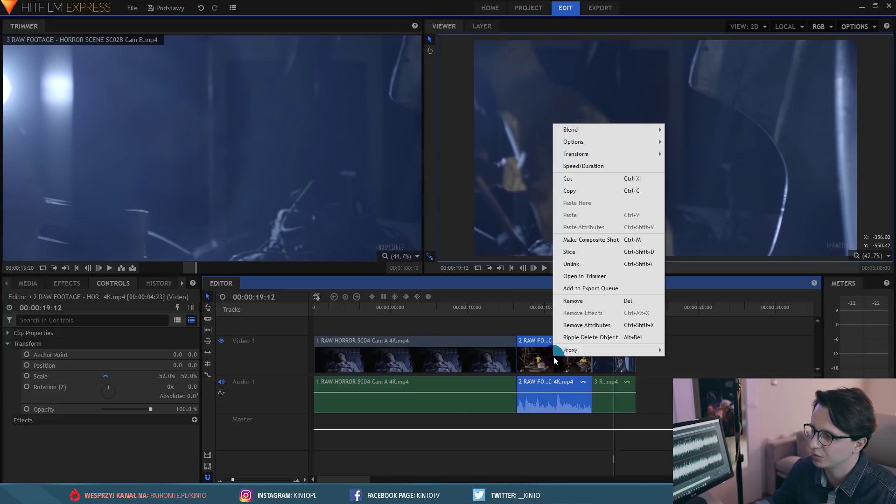
click(575, 259)
click(599, 343)
right_click(602, 355)
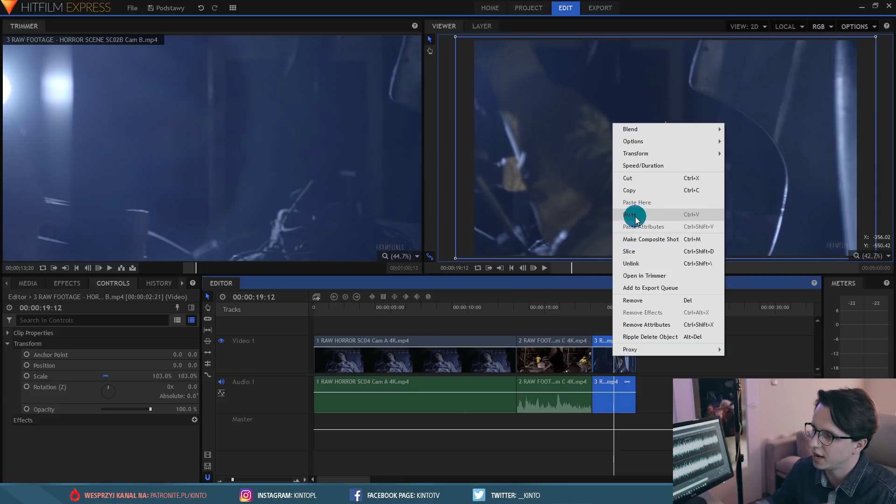
click(639, 260)
Step: Delete the audio parts of all three clips from Audio 1 and move the playhead to 00:00:07:11
drag(662, 396, 371, 309)
key(Delete)
click(370, 309)
click(426, 309)
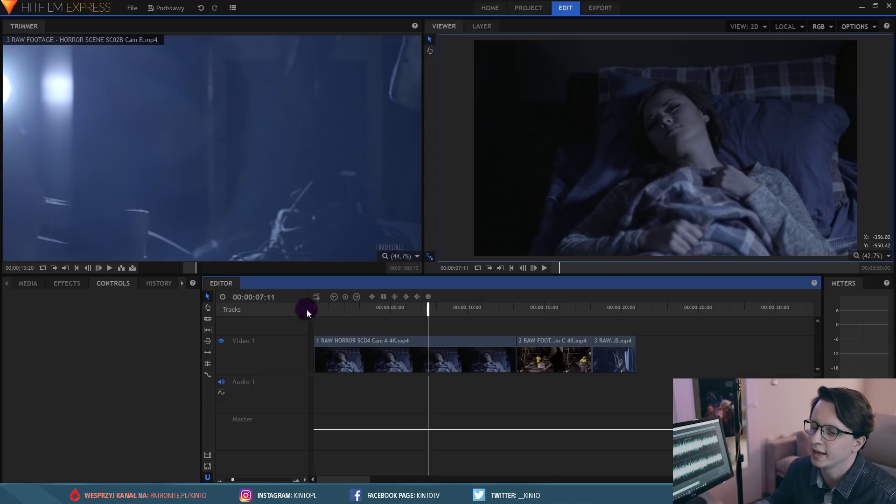
Step: Find the Resonance MP3 in the project's AUDIO folder, inspect its waveform in the Trimmer and place it at the start of Audio 1
click(28, 283)
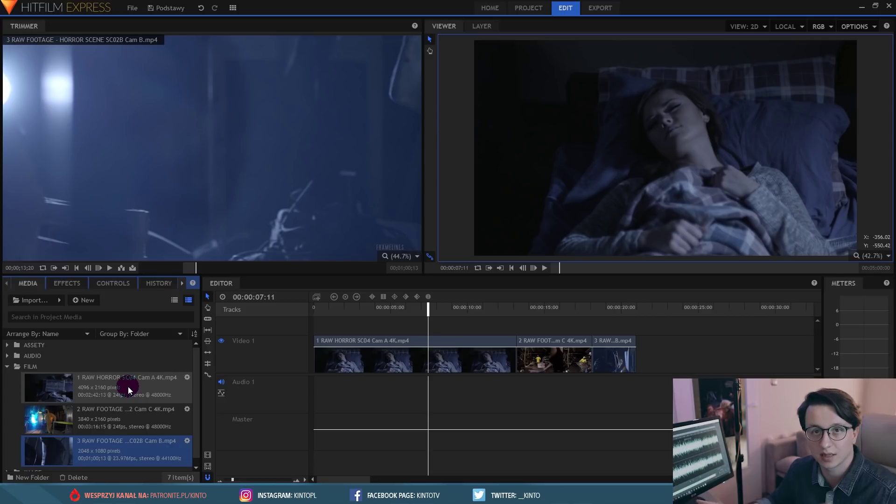
click(6, 357)
click(60, 404)
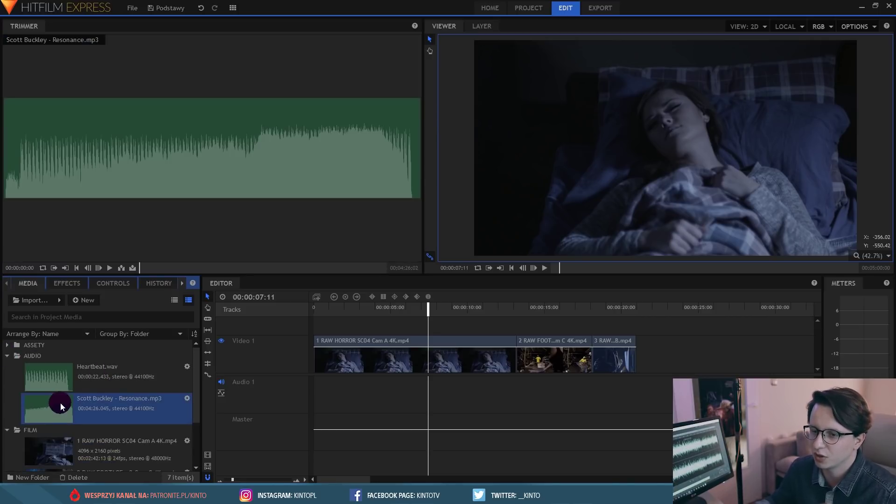
click(22, 162)
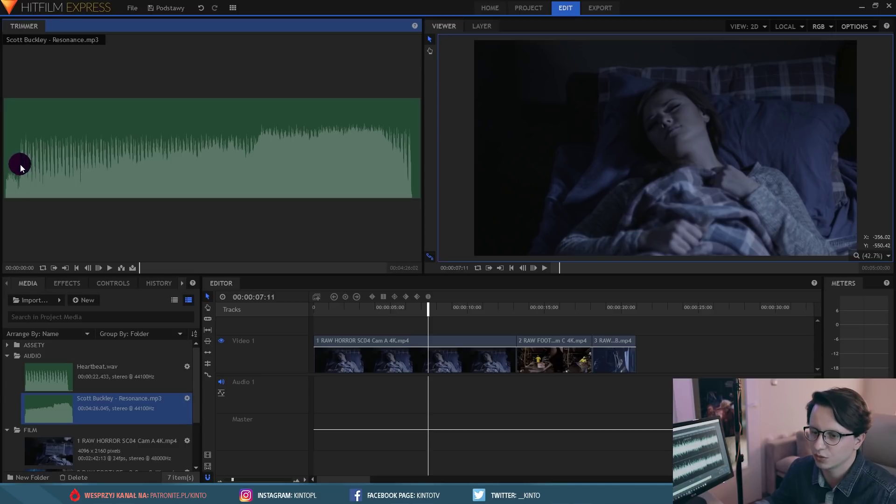
drag(158, 268, 155, 268)
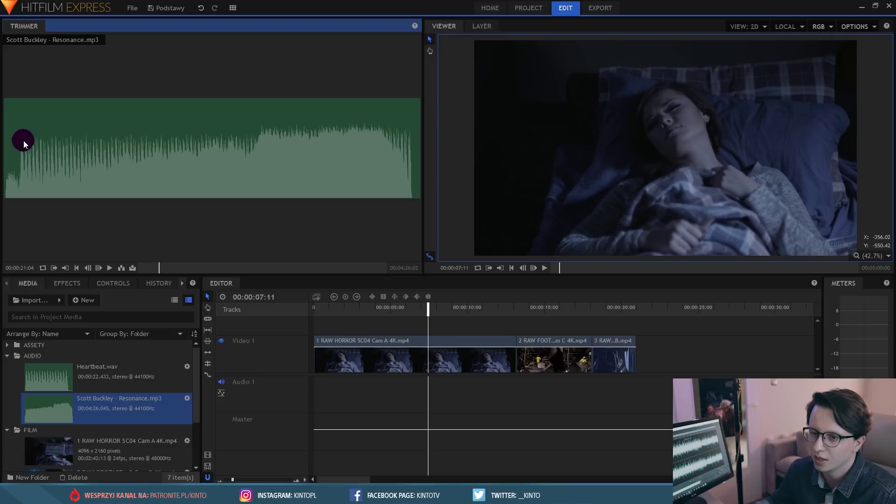
drag(55, 400, 313, 395)
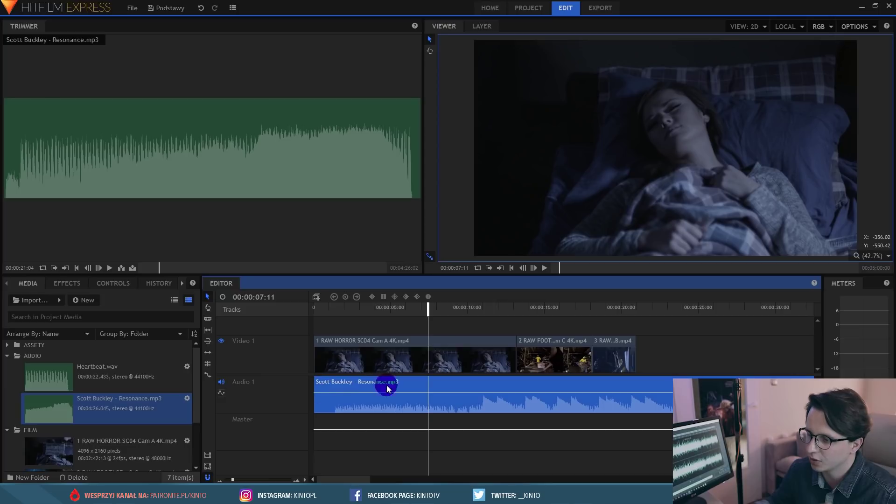
Step: Slice the Resonance music at about 11 seconds, delete its intro and move the remaining part to the timeline start
key(c)
click(481, 399)
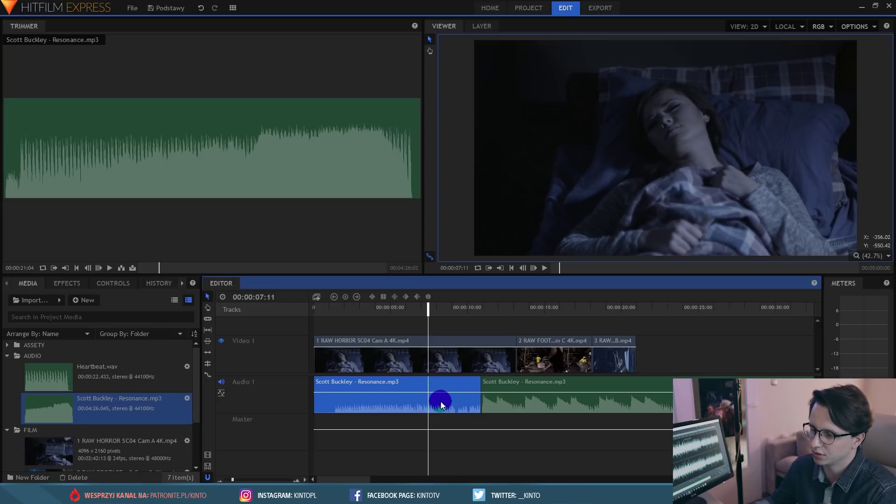
key(Delete)
drag(497, 405, 334, 403)
Step: Slice the Resonance music where clip 3 ends and delete the excess part after the cut
click(620, 385)
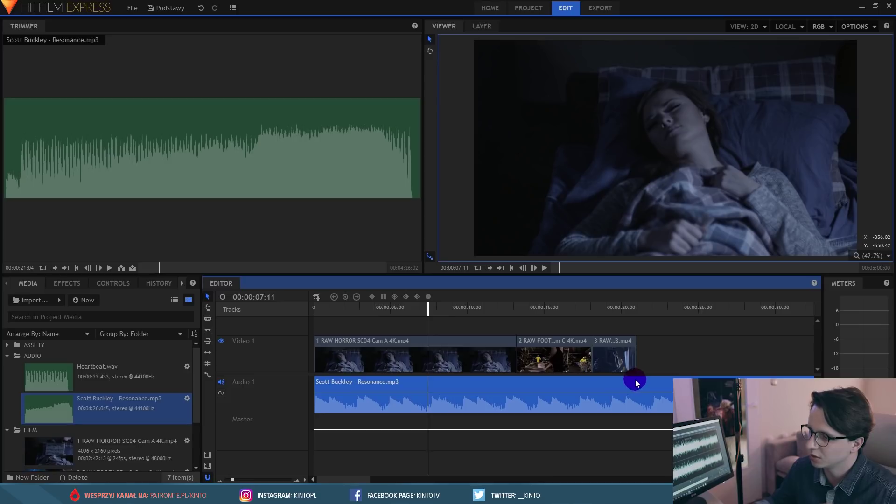
click(636, 306)
click(637, 383)
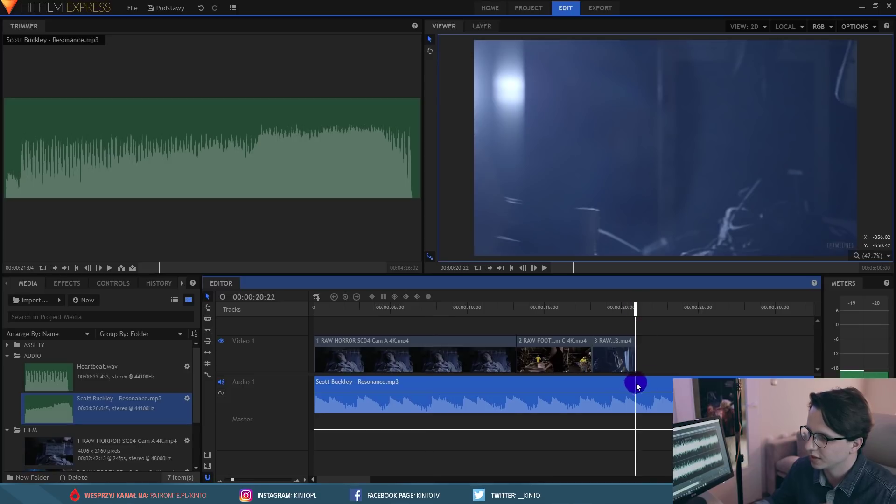
click(572, 307)
key(c)
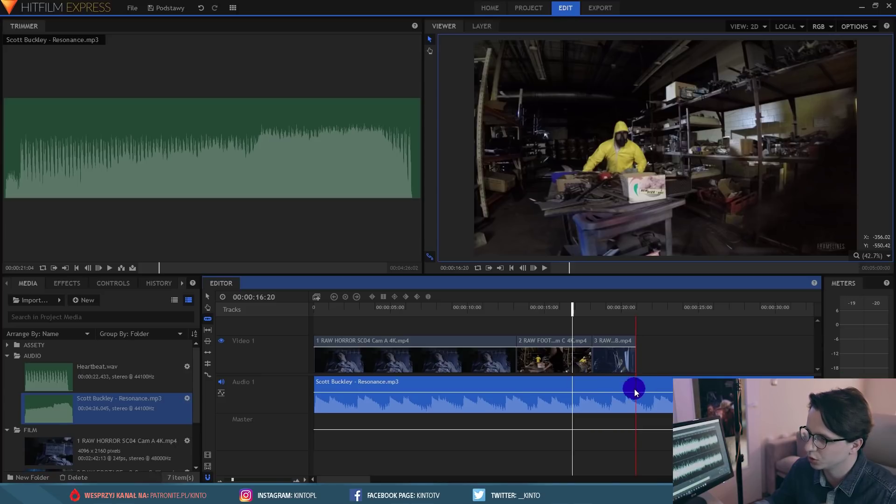
click(636, 384)
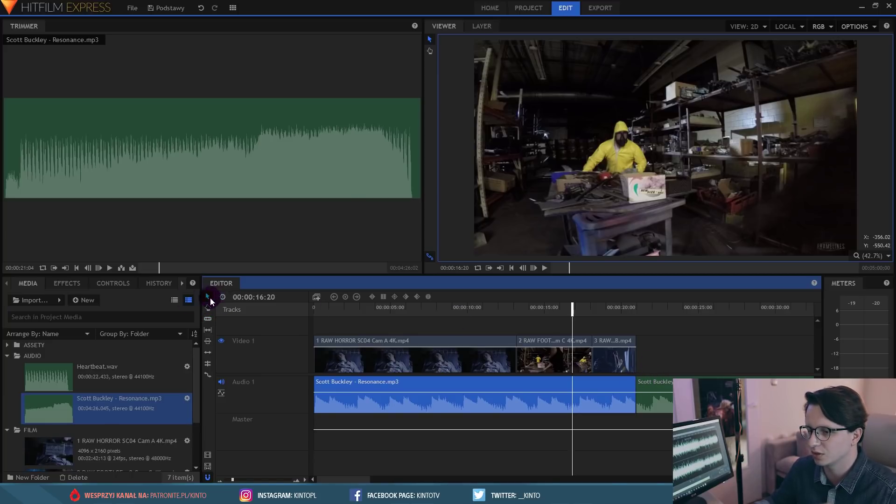
click(647, 382)
key(Delete)
Step: Review the start of the timeline with the music, leaving the playhead at 00:00:02:06
click(399, 312)
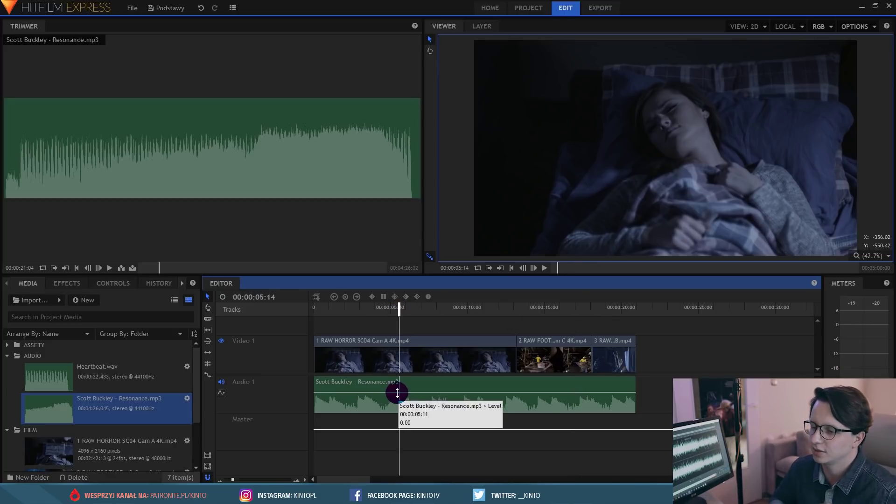
click(344, 304)
key(Home)
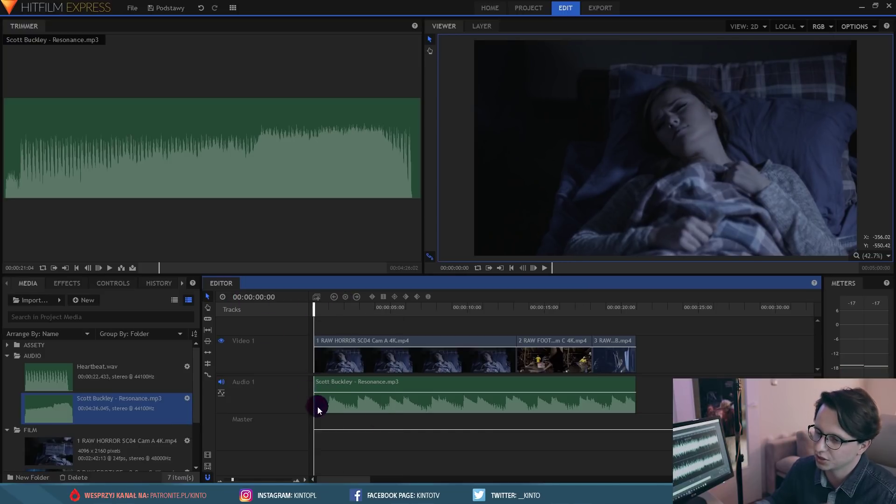
drag(324, 310, 348, 314)
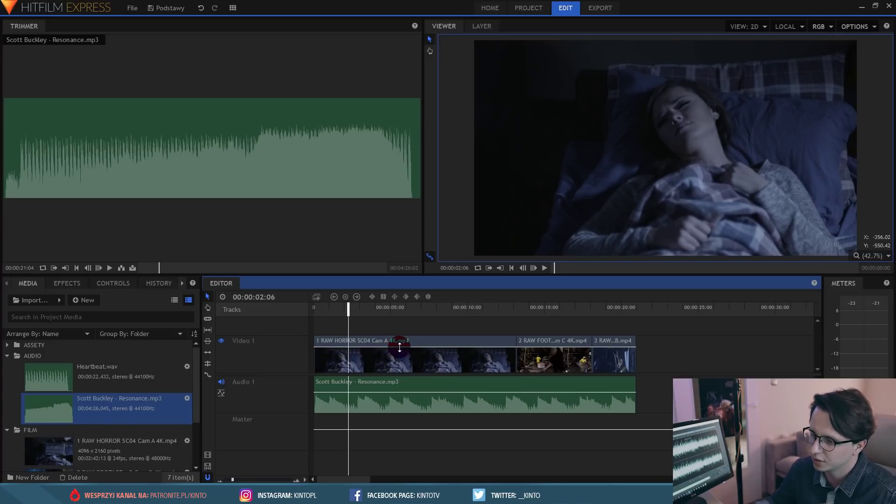
Step: Try lowering the music's level line to -12.00 and further down, and undo the level change
mouse_move(400, 347)
mouse_down()
mouse_move(396, 357)
mouse_move(398, 337)
mouse_move(398, 345)
mouse_up()
drag(398, 390, 397, 396)
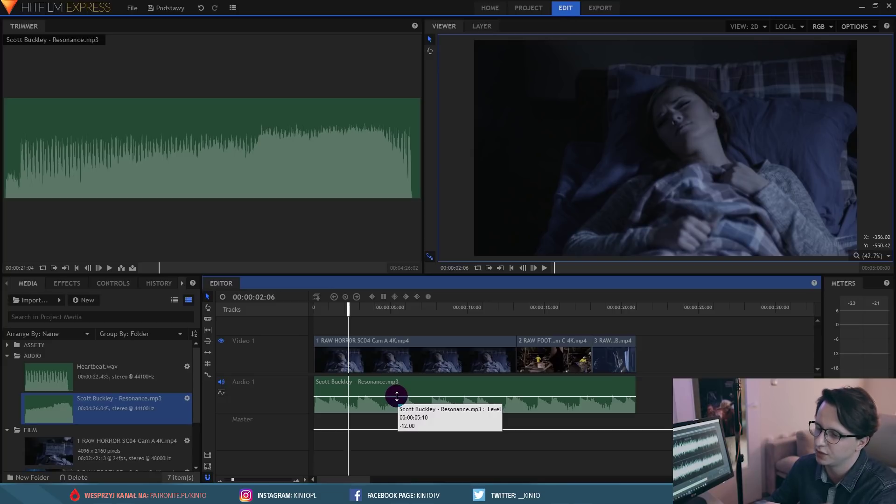
drag(397, 396, 400, 414)
key(ctrl+z)
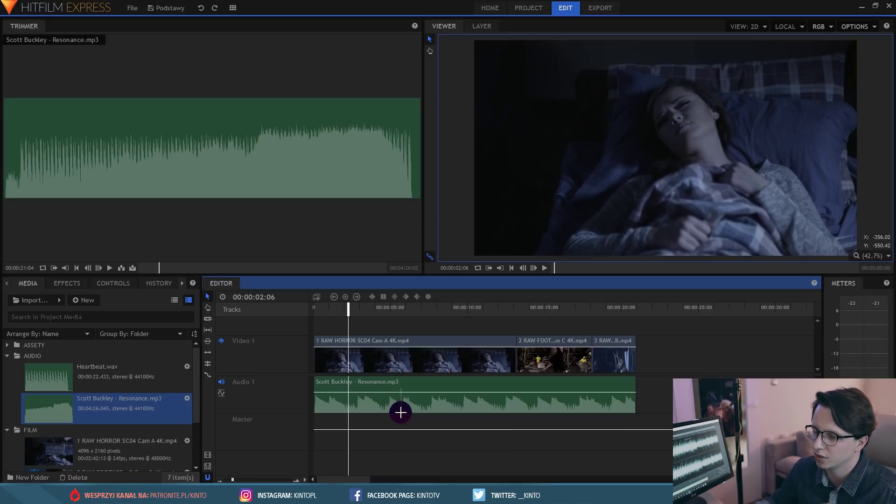
Step: Add a level keyframe to the music at about 00:00:01:07 with level 0.00, and set the playhead to 00:00:00:16
click(336, 309)
click(346, 371)
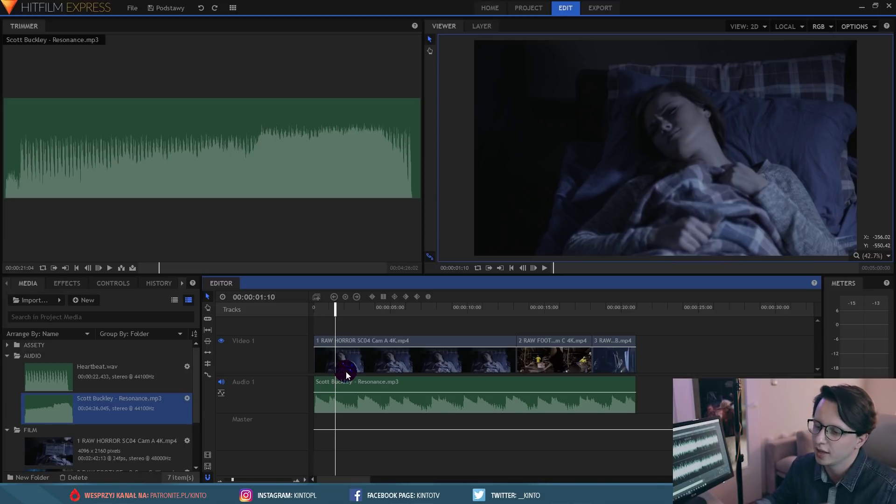
click(327, 392)
drag(329, 391, 332, 390)
click(332, 392)
drag(335, 308, 325, 312)
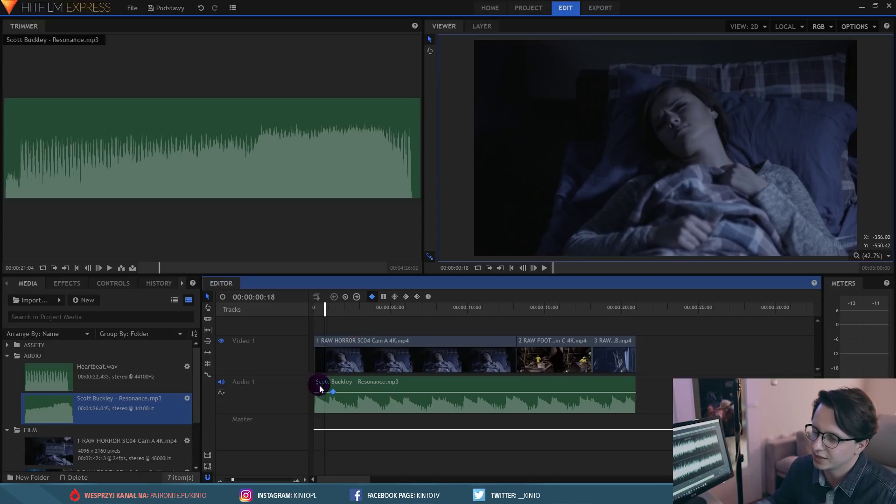
drag(327, 306, 325, 305)
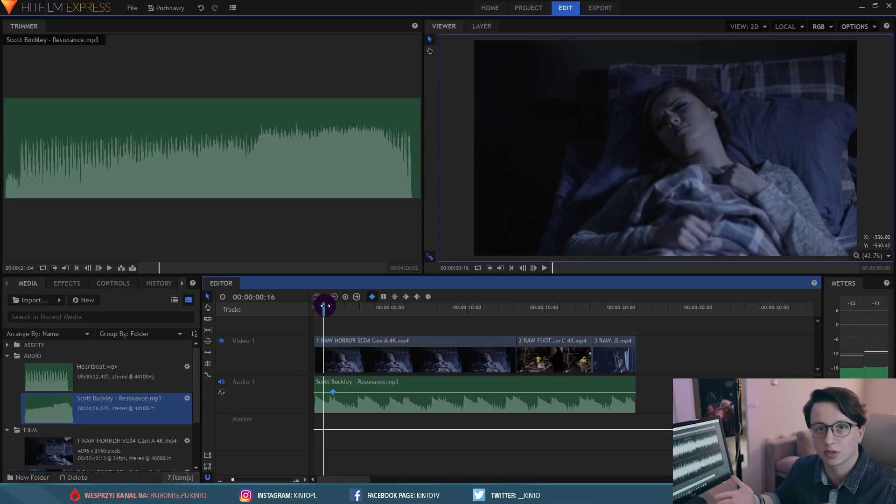
Step: Fade the music in from silence at its start and out to silence at its end with level keyframes
click(321, 392)
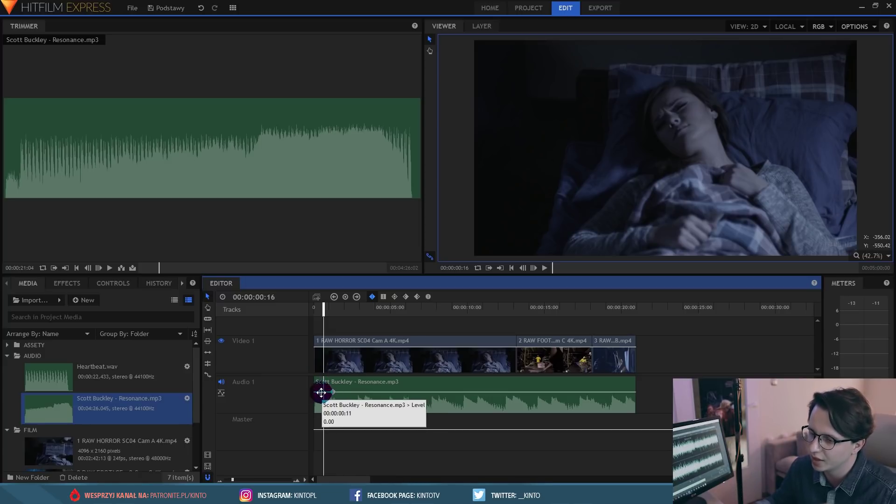
drag(321, 392, 313, 413)
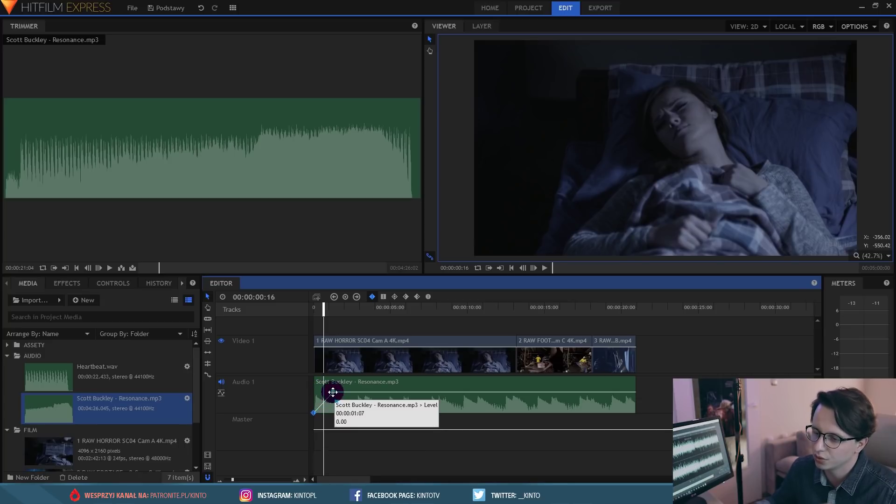
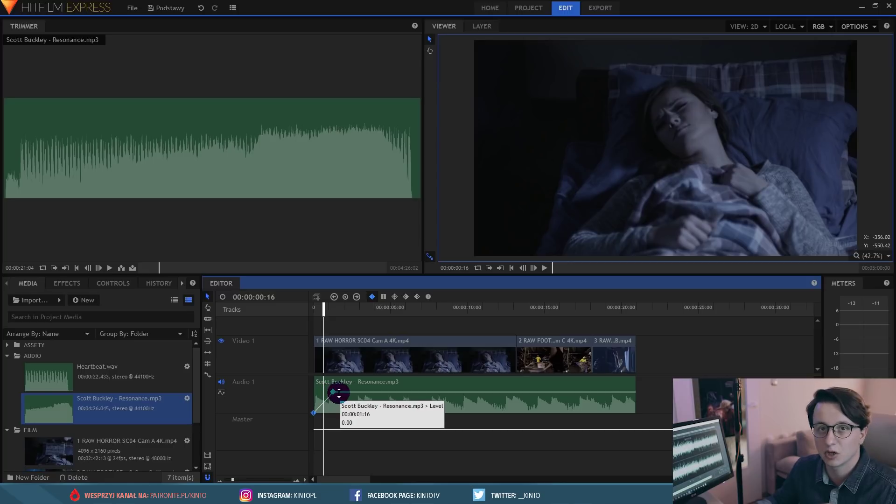
ctrl+click(619, 392)
drag(629, 391, 633, 412)
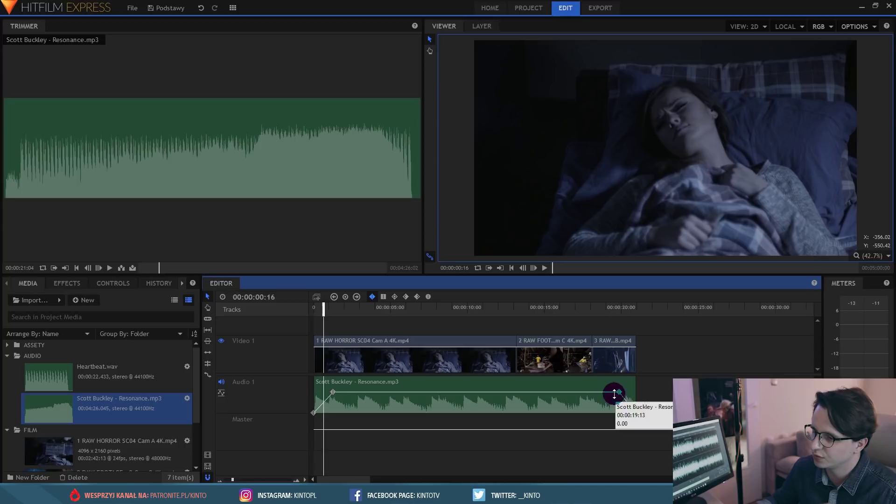
Step: Fade the first video clip in from 0.00 opacity at 00:00:00:00, and add a full-opacity keyframe near the end of the third clip
ctrl+click(321, 346)
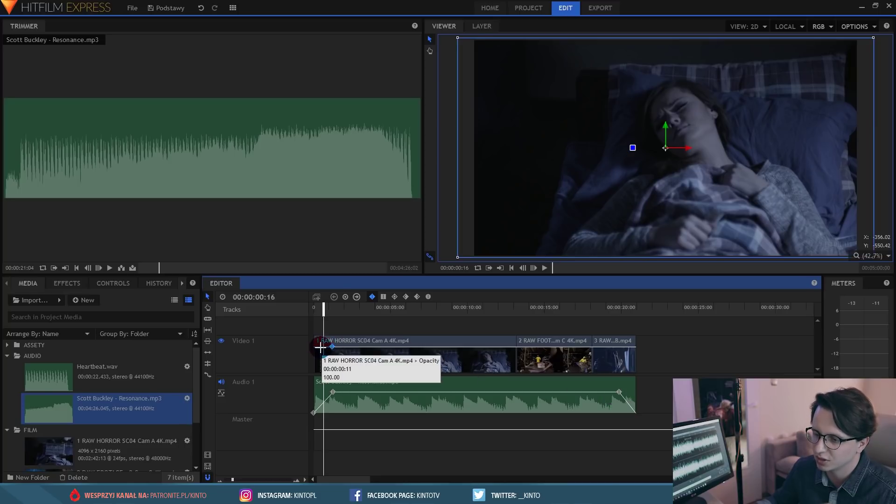
drag(321, 346, 304, 384)
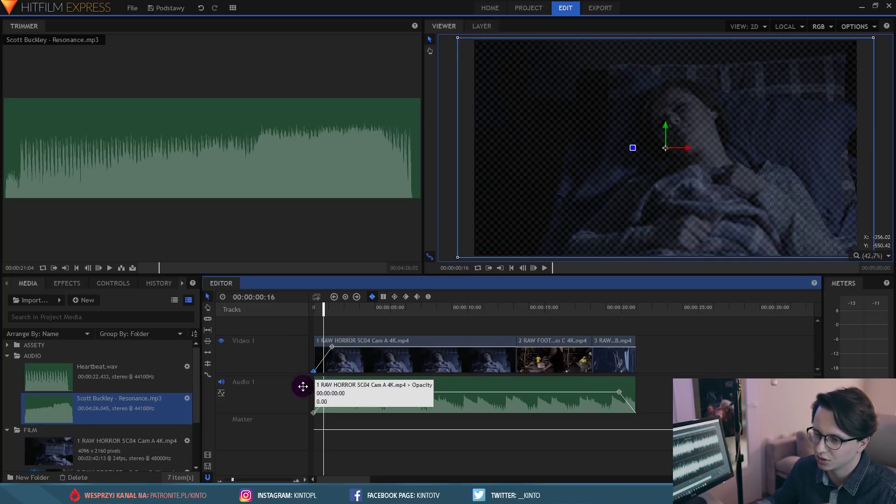
ctrl+click(620, 346)
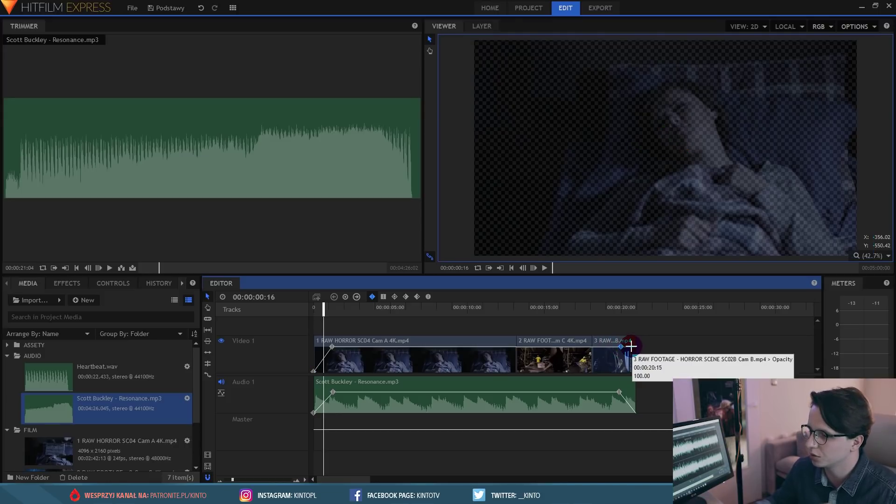
mouse_move(633, 346)
mouse_down()
mouse_move(644, 365)
mouse_move(631, 347)
mouse_up()
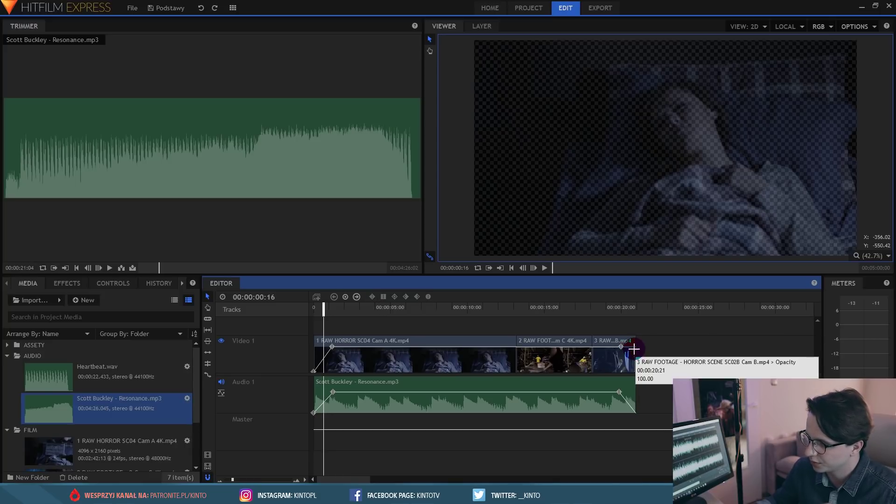
click(632, 346)
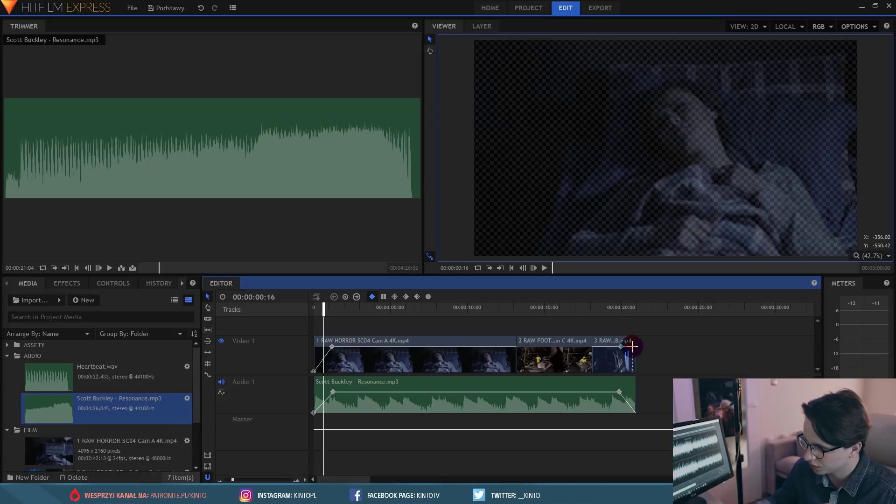
mouse_move(636, 353)
mouse_down()
mouse_move(640, 362)
mouse_move(636, 352)
mouse_move(627, 362)
mouse_move(645, 377)
mouse_move(646, 368)
mouse_up()
key(ctrl+z)
key(ctrl+z)
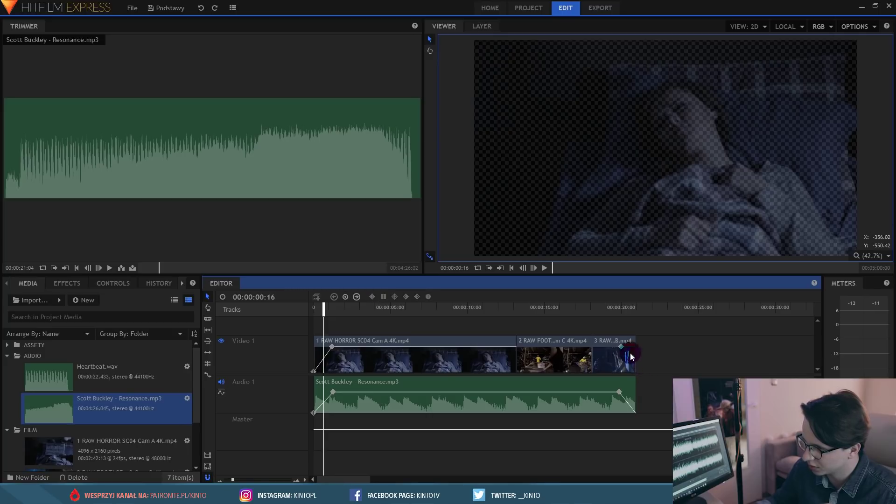
Step: Fade the third video clip out to zero opacity at its end with a second opacity keyframe
click(627, 347)
drag(627, 348, 662, 380)
Step: Play the timeline from its start to check the video and music fade-in, and place the playhead at 00:00:03:11
drag(323, 308, 314, 334)
key(space)
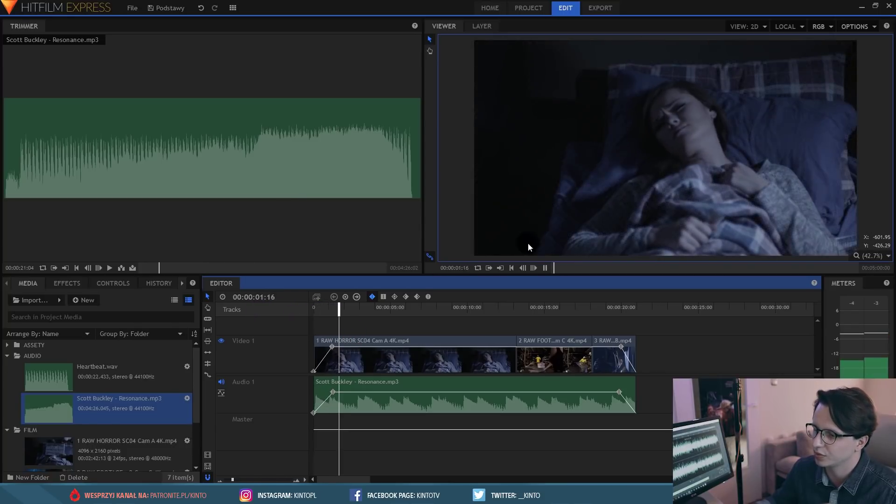
key(space)
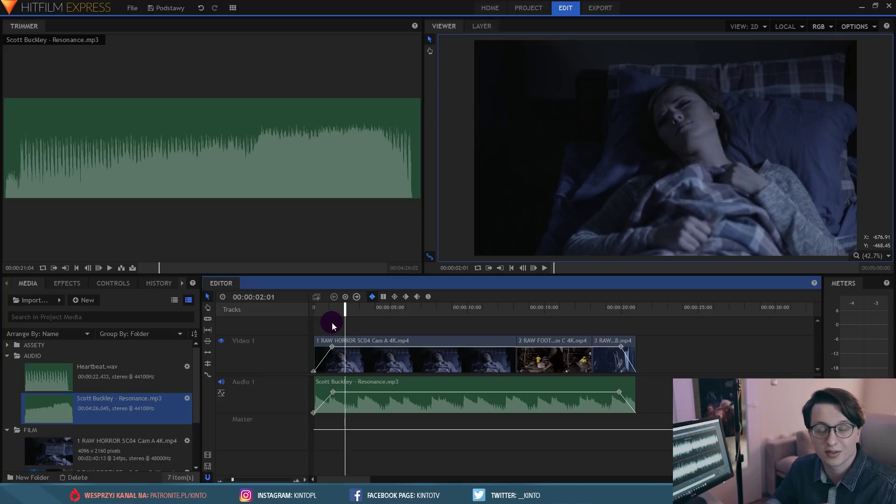
click(367, 310)
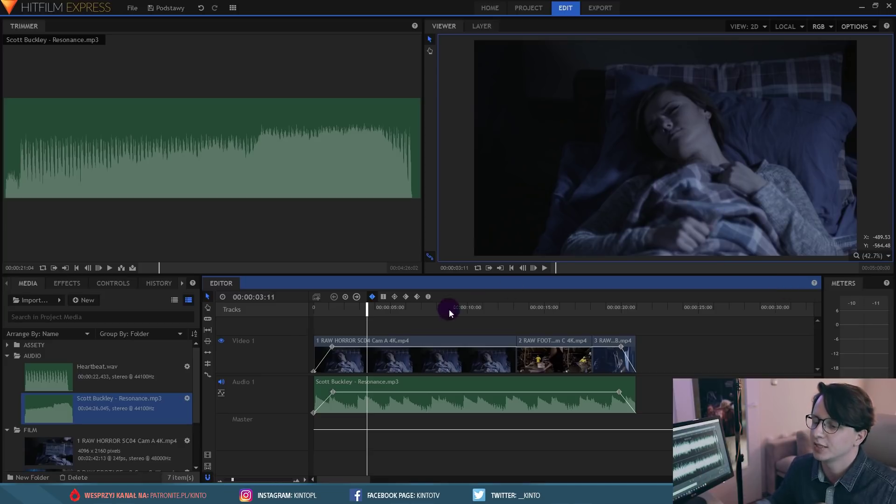
Step: Insert a new video track above Video 1
right_click(263, 330)
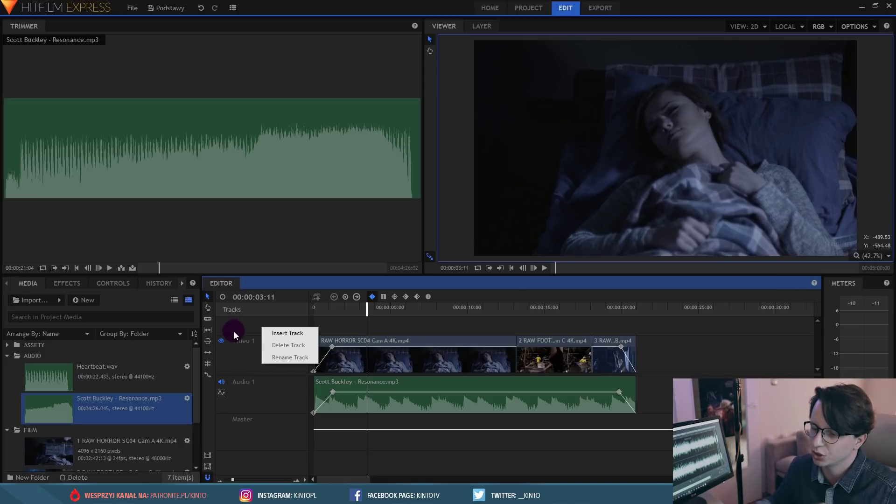
click(234, 331)
right_click(248, 324)
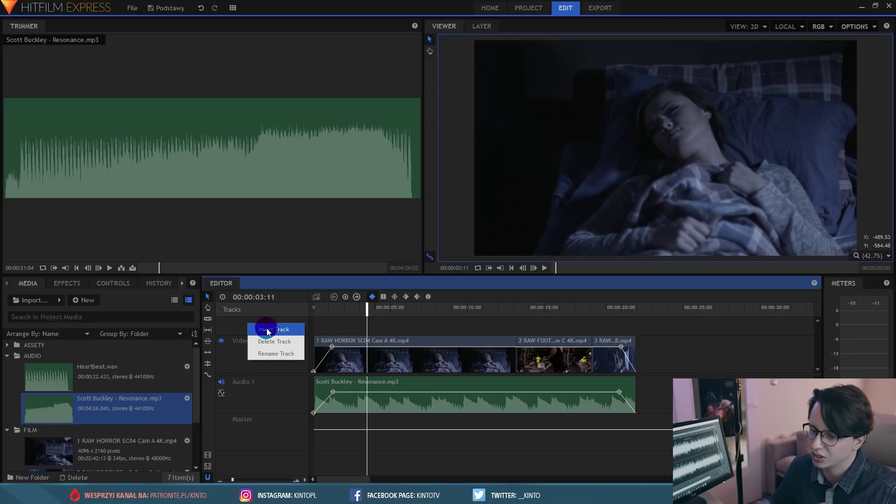
click(268, 330)
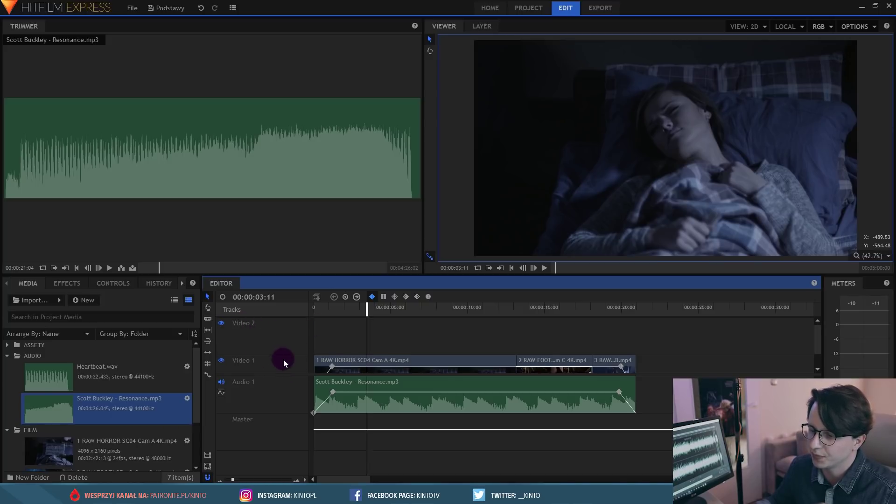
scroll(284, 361, down, 2)
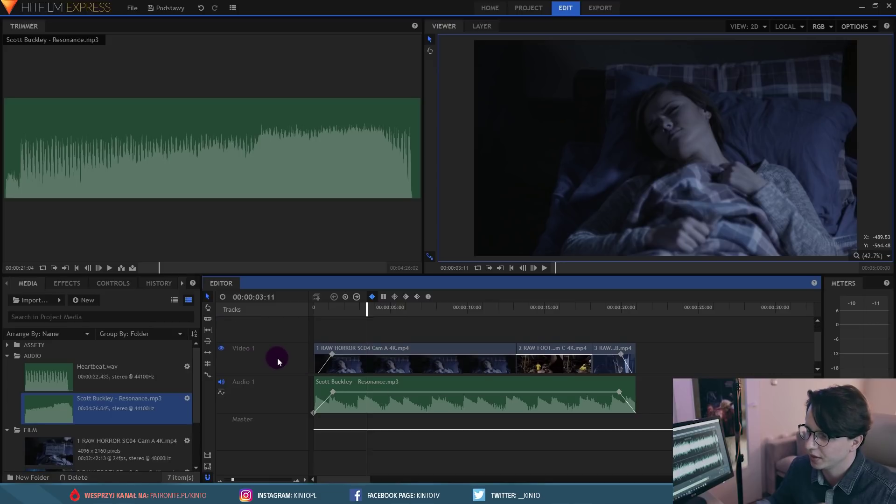
scroll(277, 357, up, 1)
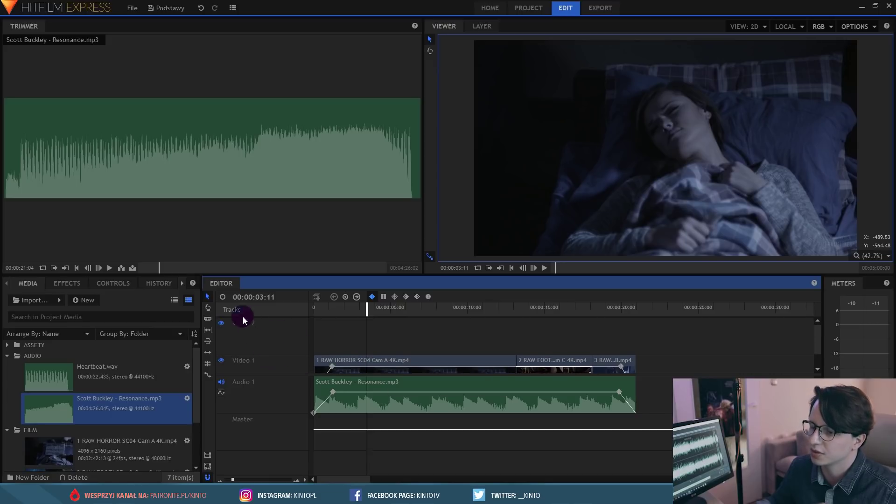
scroll(266, 340, down, 1)
scroll(266, 340, up, 1)
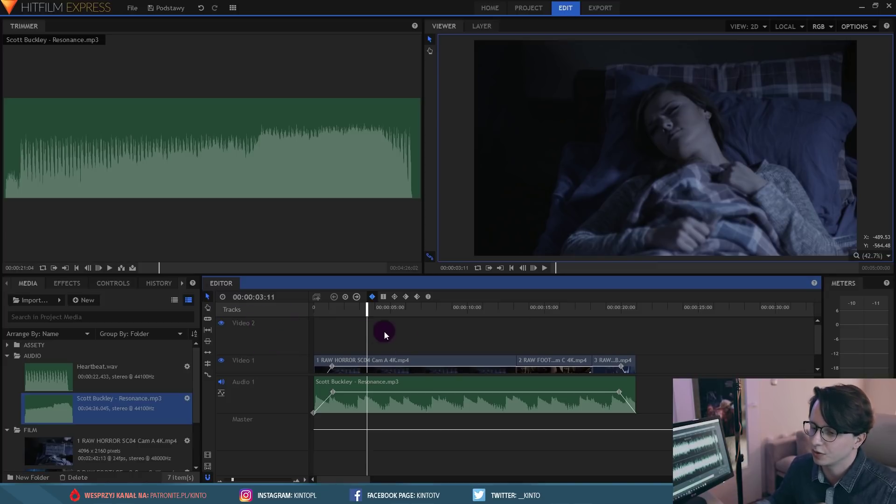
scroll(384, 332, down, 1)
scroll(378, 327, up, 1)
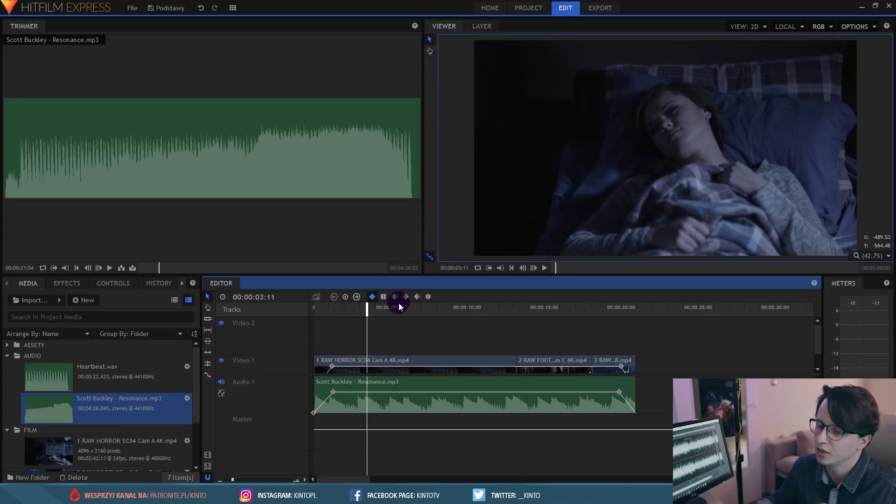
drag(361, 316, 376, 313)
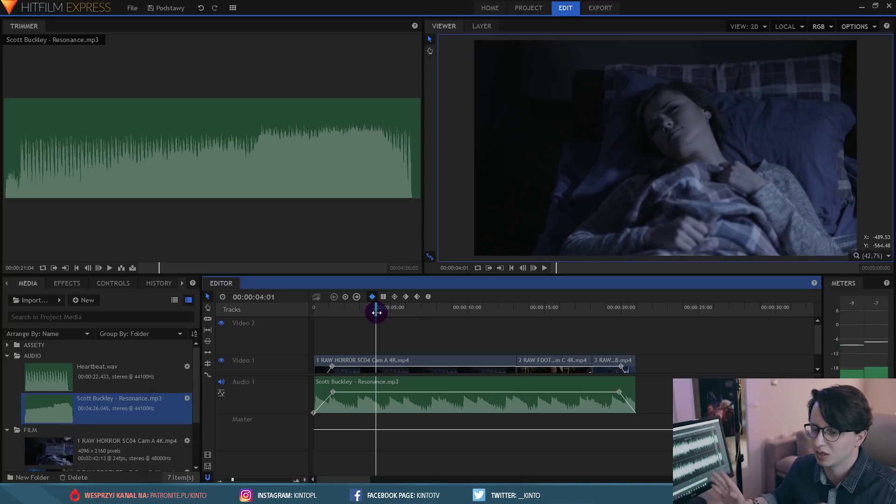
Step: Place maxresdefault.jpg from the IMAGE folder at the start of Video 2 and extend it to the end of the third clip
scroll(93, 397, down, 3)
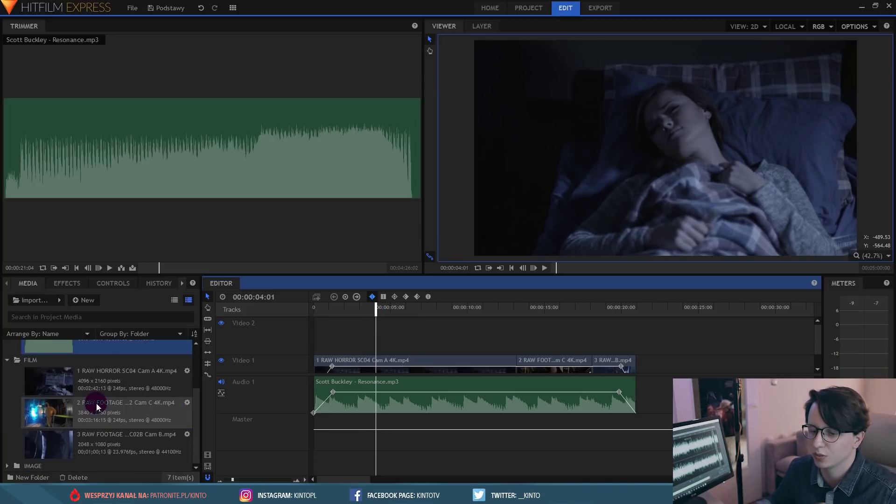
click(7, 465)
scroll(27, 464, down, 1)
drag(55, 461, 316, 339)
drag(407, 334, 639, 324)
Step: Try lowering the opacity of maxresdefault.jpg with the playhead at 00:00:10:20, and restore it to full opacity
drag(379, 306, 475, 346)
drag(474, 346, 475, 346)
click(610, 183)
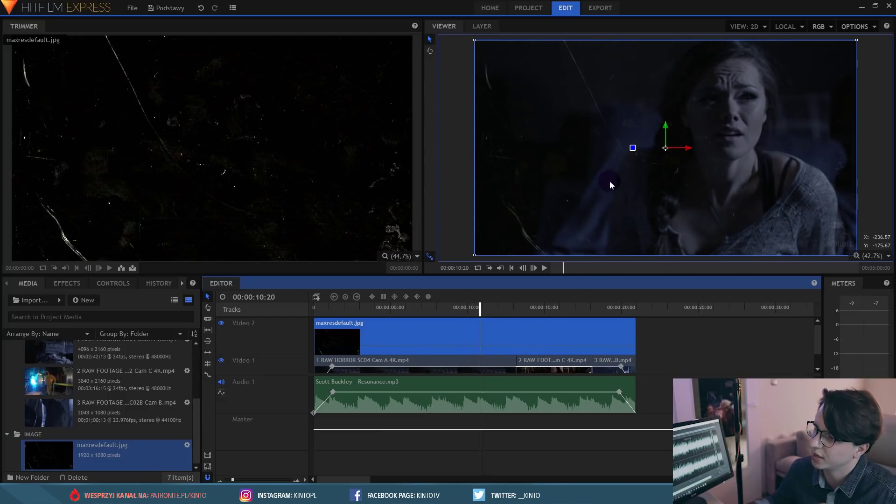
click(465, 346)
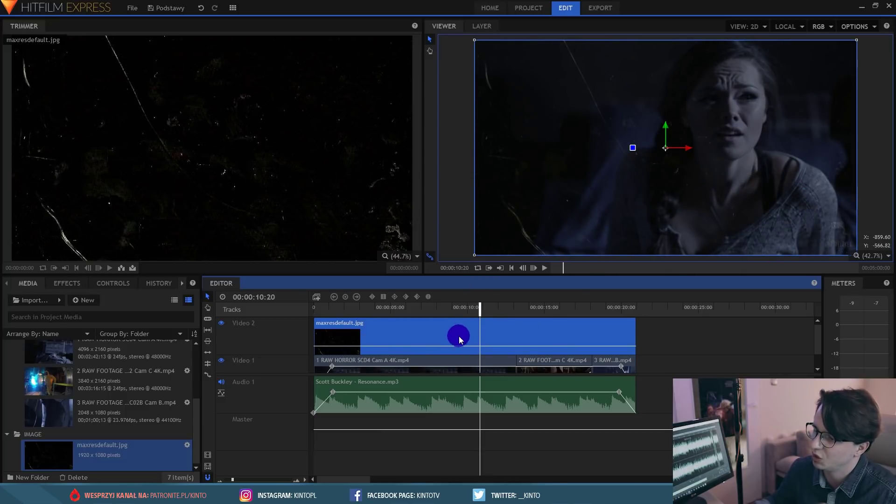
drag(465, 346, 465, 318)
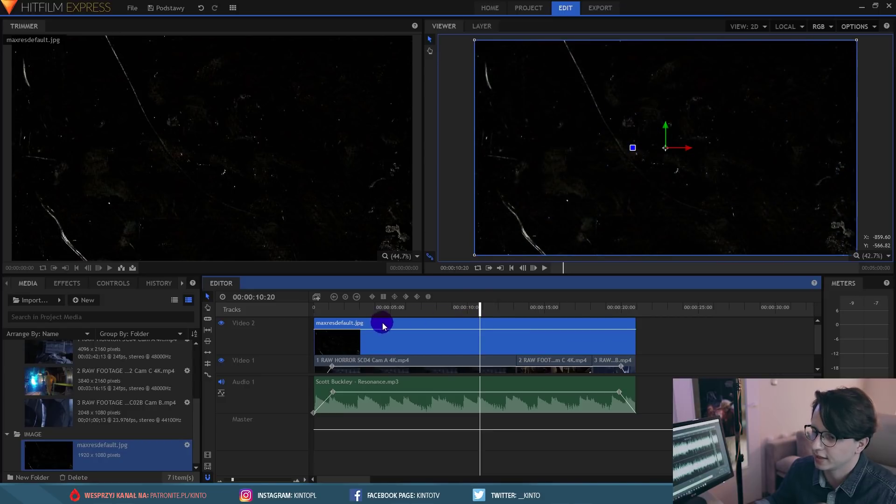
Step: Try the Subtract blend mode on maxresdefault.jpg, and set its blend mode to Add
click(110, 283)
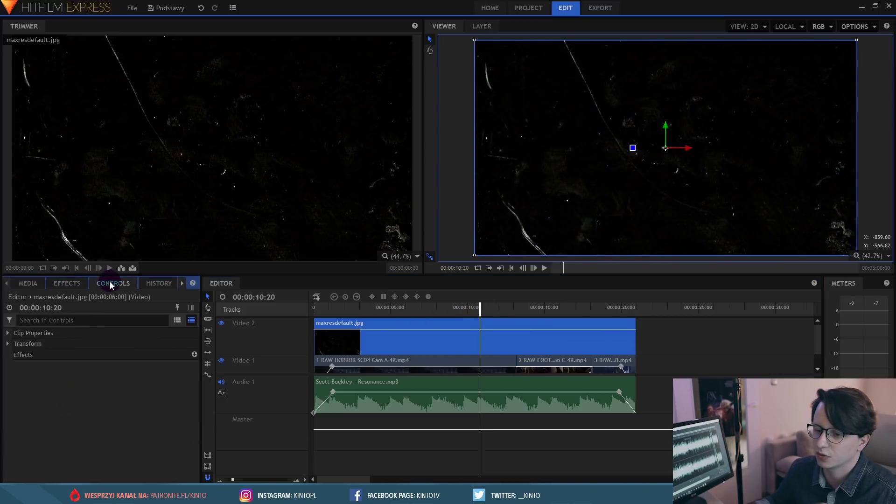
click(8, 333)
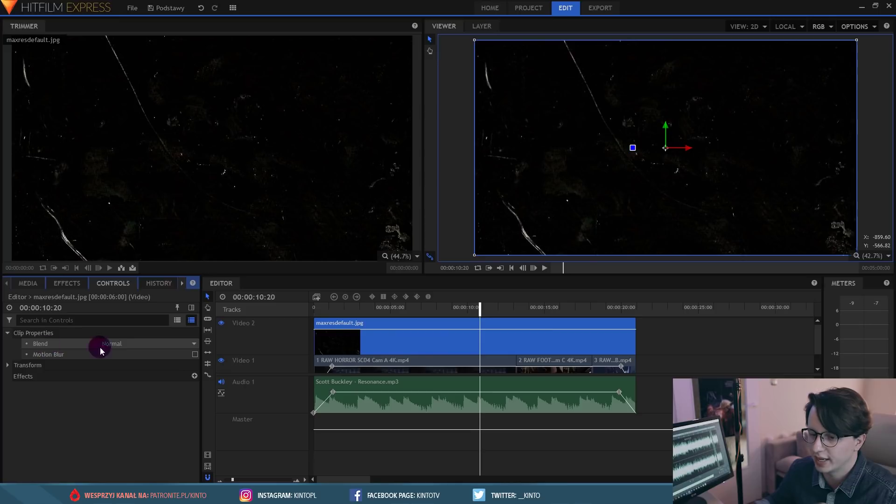
click(119, 344)
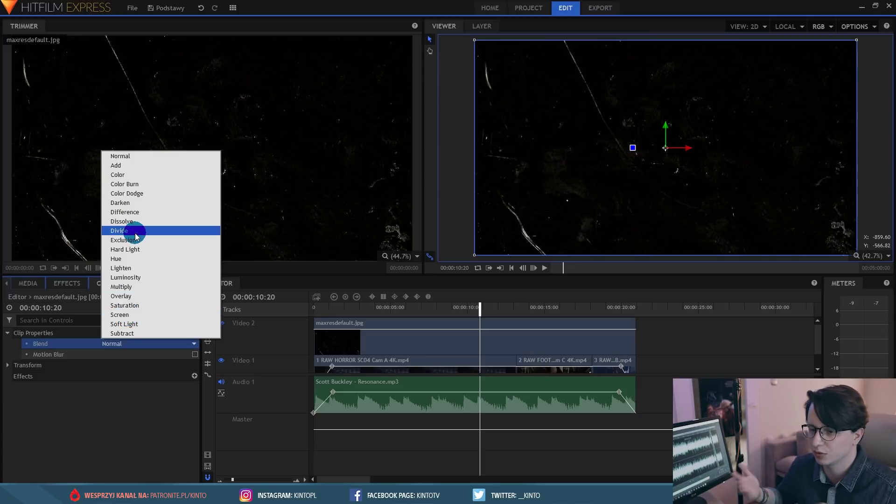
click(130, 332)
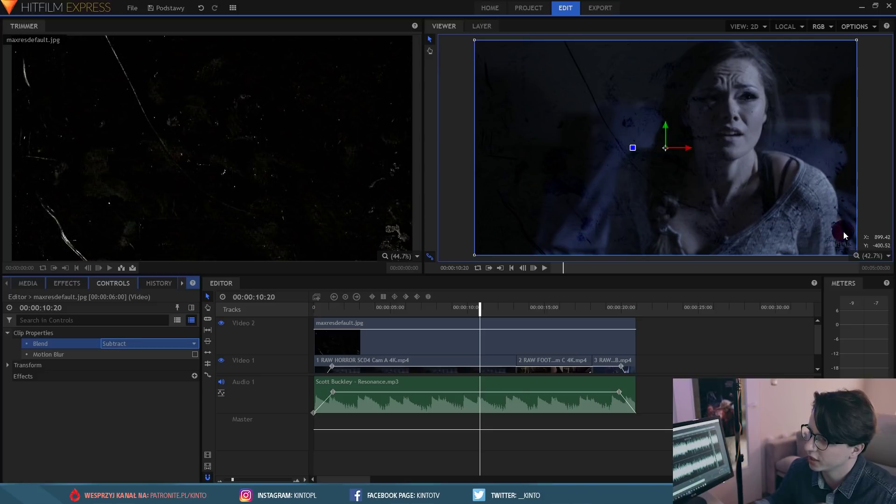
click(120, 343)
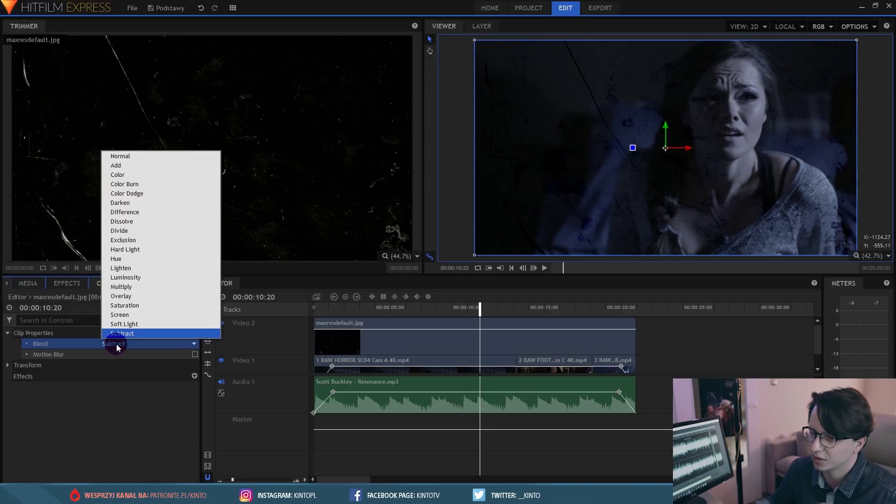
click(144, 175)
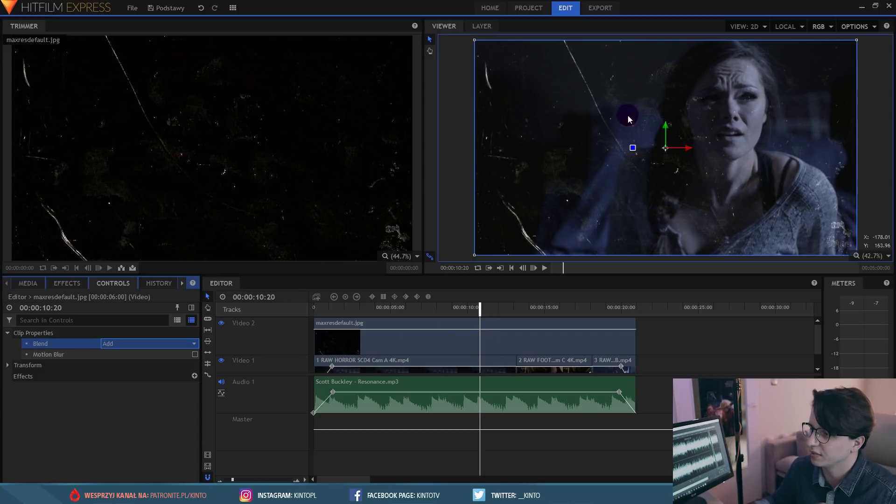
Step: Lower the opacity of the image overlay and play the timeline to check the result, leaving the playhead at 00:00:09:14
click(472, 332)
drag(472, 331, 474, 344)
click(371, 312)
key(space)
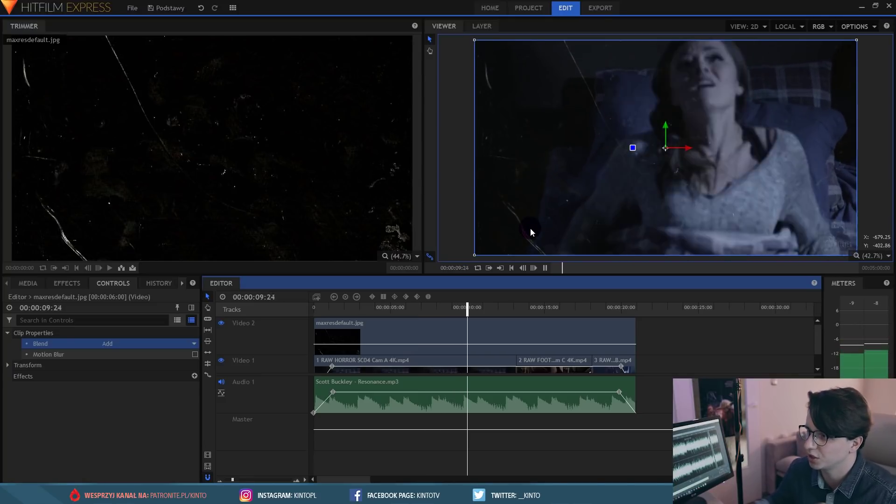
click(467, 333)
click(460, 309)
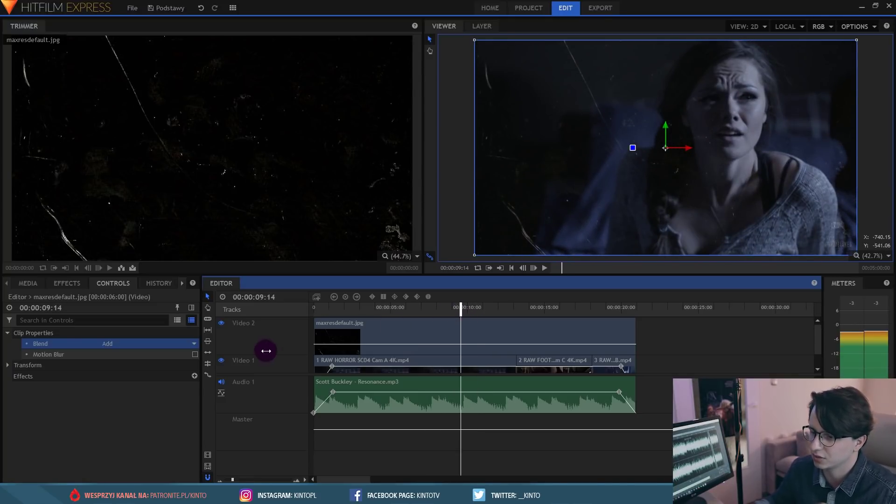
click(333, 338)
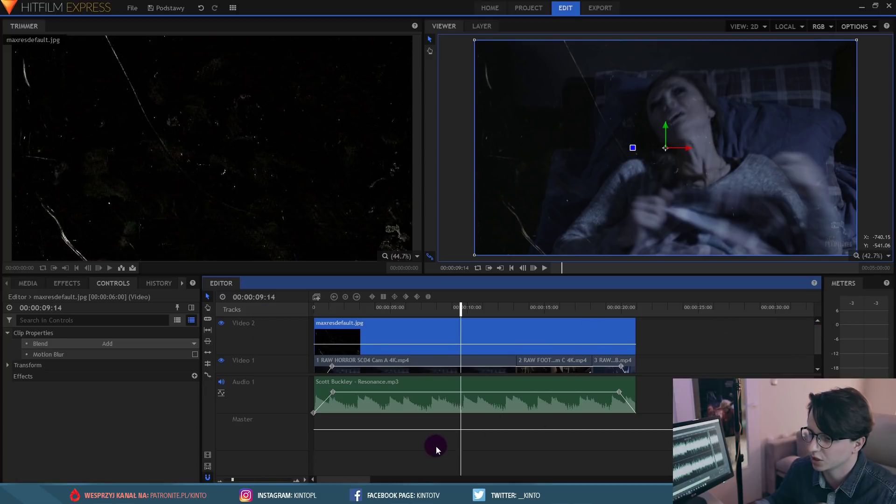
Step: Place the 3 RAW FOOTAGE clip at the start of a new track above the image, and unlink and delete its audio
click(27, 283)
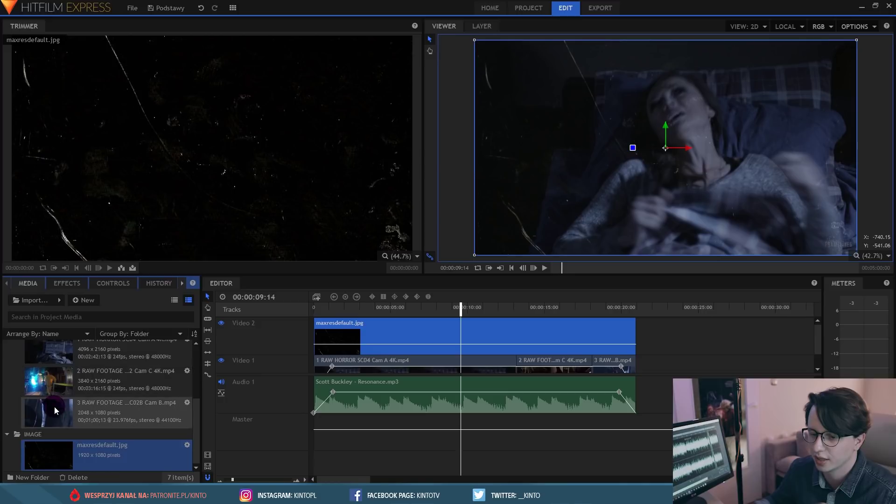
drag(58, 407, 316, 331)
right_click(446, 347)
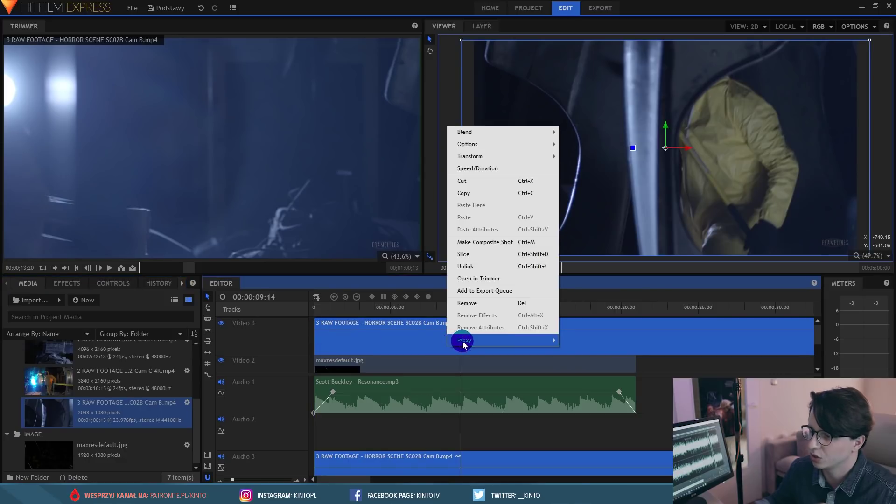
click(465, 266)
click(454, 453)
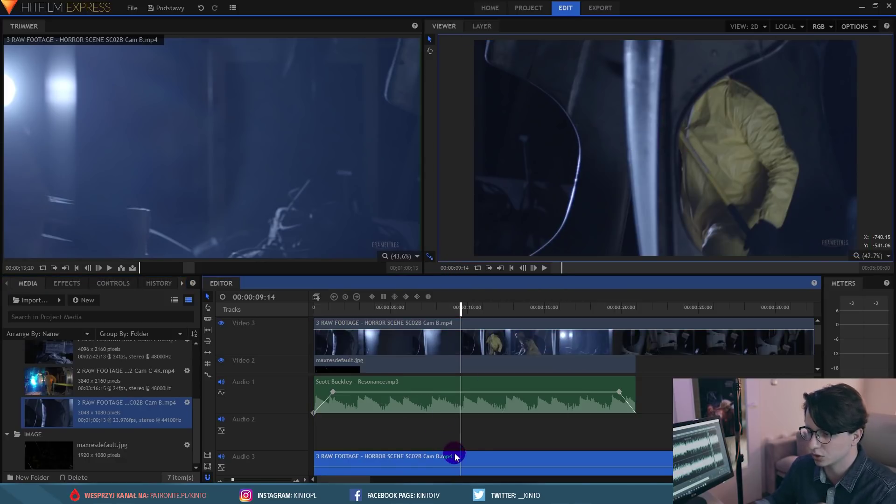
key(Delete)
Step: Slice the Video 3 clip at the point where the image overlay ends
click(376, 337)
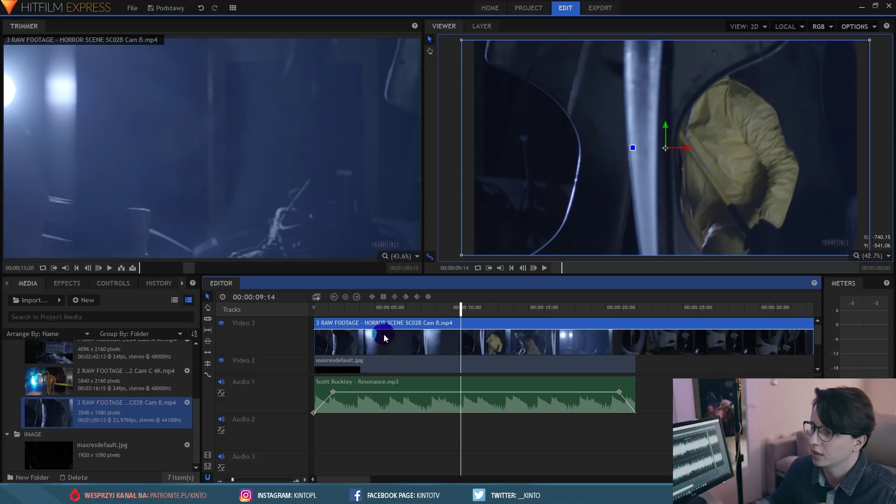
key(c)
click(635, 340)
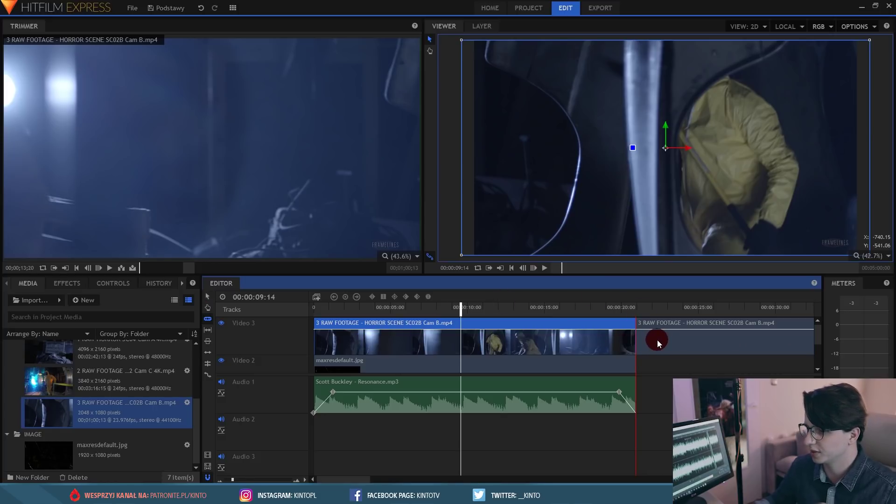
Step: Delete the leftover Video 3 piece beyond the end of the image overlay and move the playhead to 00:00:11:14
key(v)
click(653, 340)
key(Delete)
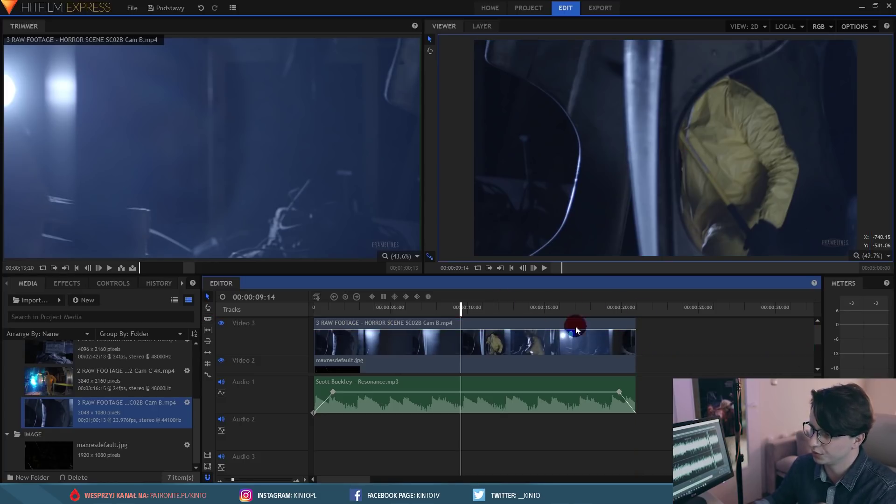
click(492, 310)
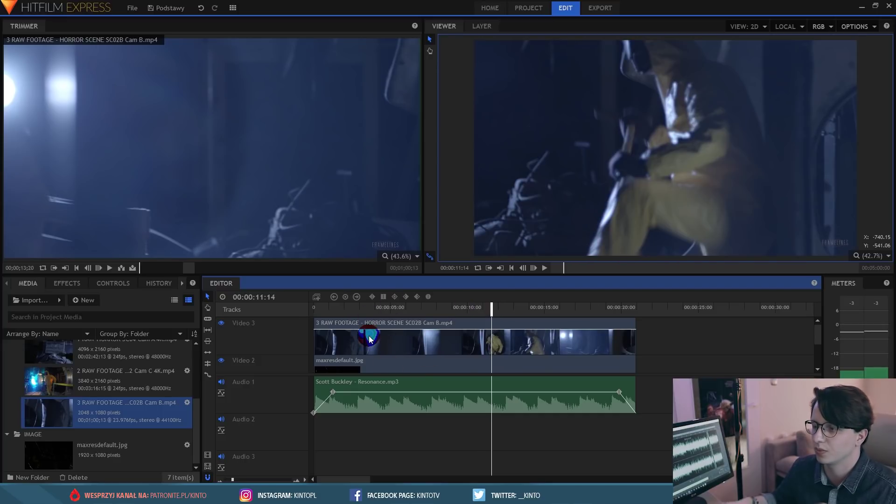
click(721, 345)
mouse_move(817, 332)
mouse_down()
mouse_move(814, 363)
mouse_move(821, 331)
mouse_up()
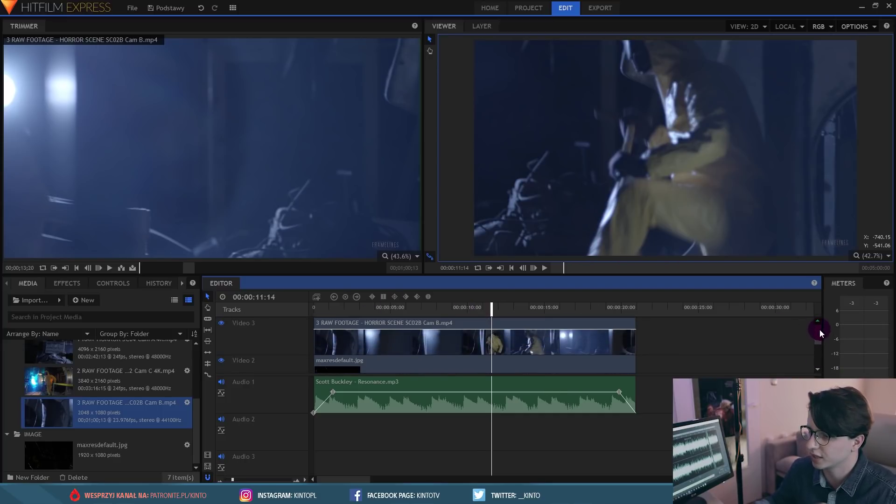
Step: Scale the Video 3 clip down to 25% in its transform properties
click(486, 345)
click(113, 292)
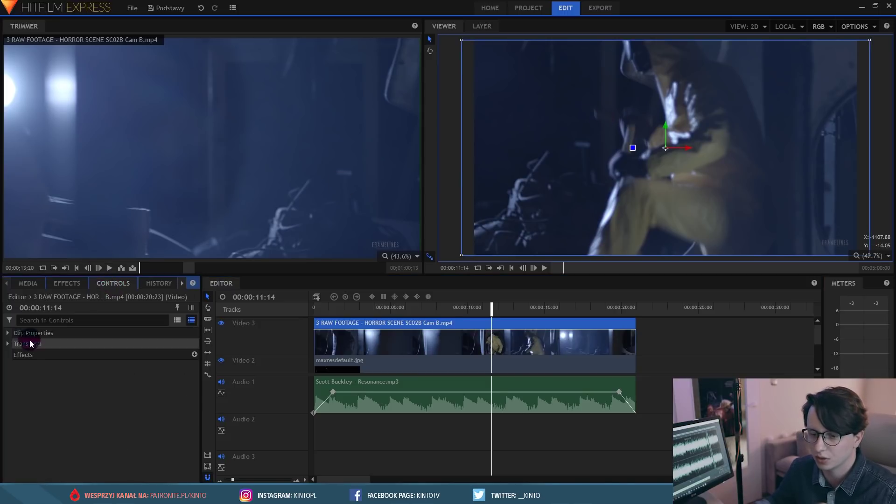
click(8, 343)
click(102, 374)
click(186, 375)
text(44)
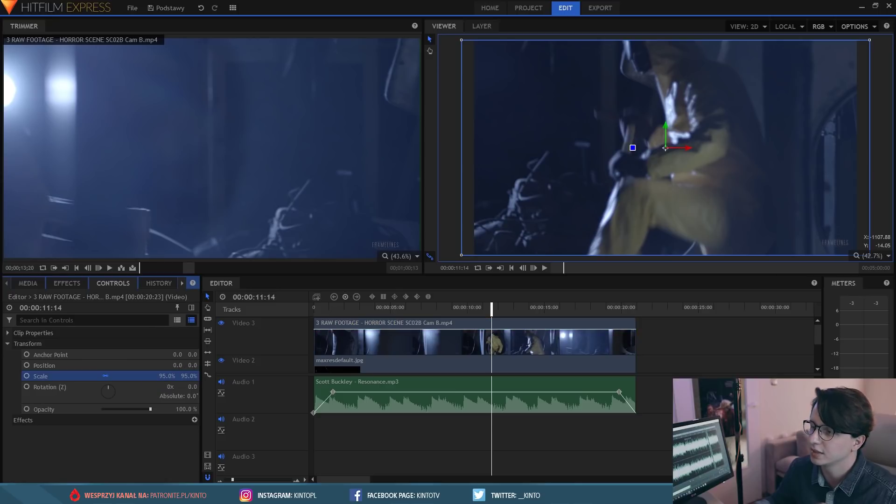
key(Return)
text(5)
key(Return)
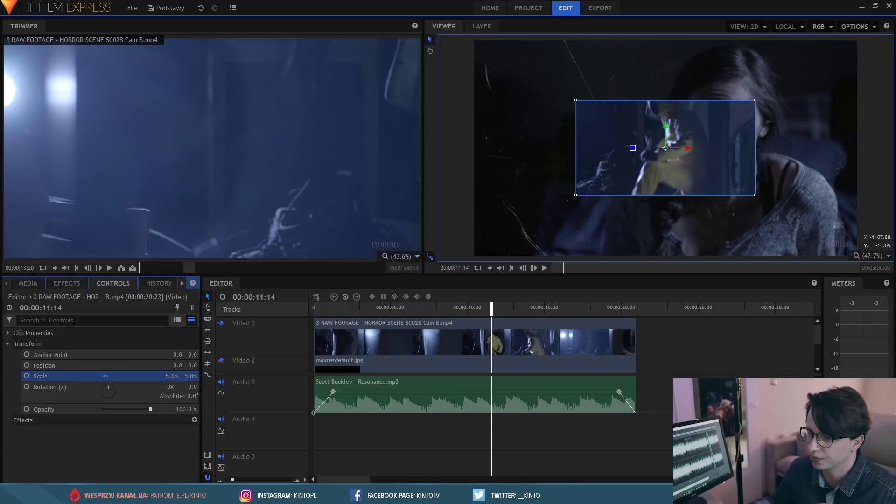
click(191, 376)
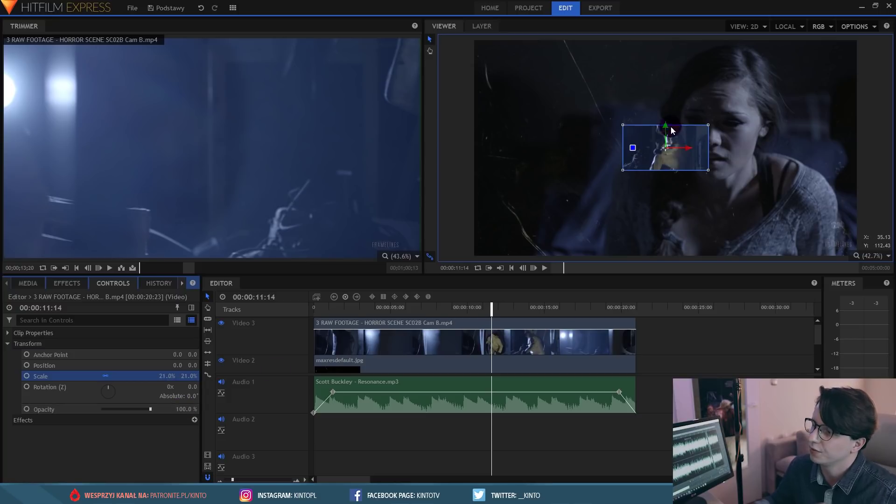
drag(184, 374, 140, 371)
click(97, 368)
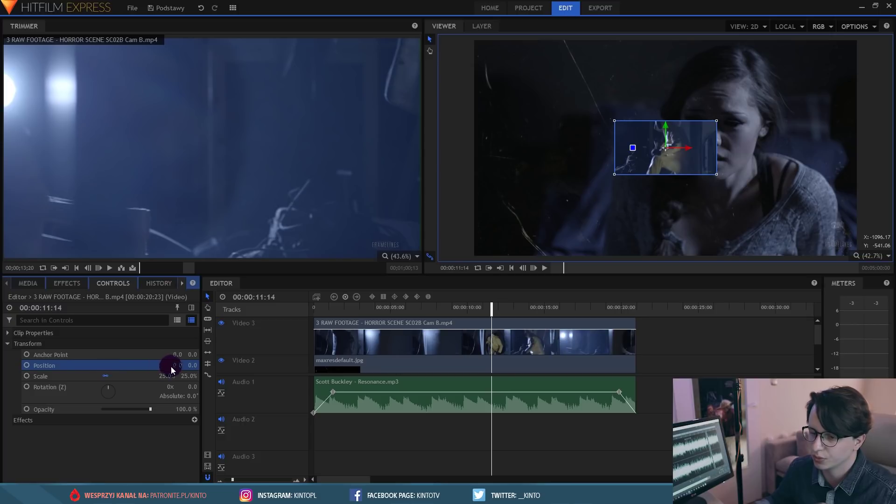
Step: Move the scaled-down Video 3 clip into the lower-right corner of the frame, at about 716, -405
drag(665, 148, 700, 148)
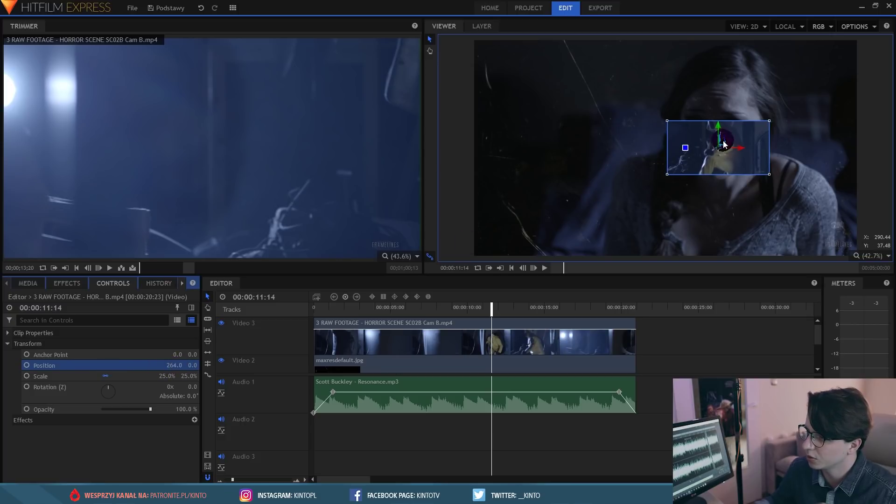
click(719, 147)
drag(733, 162, 733, 163)
click(818, 229)
drag(821, 232, 810, 230)
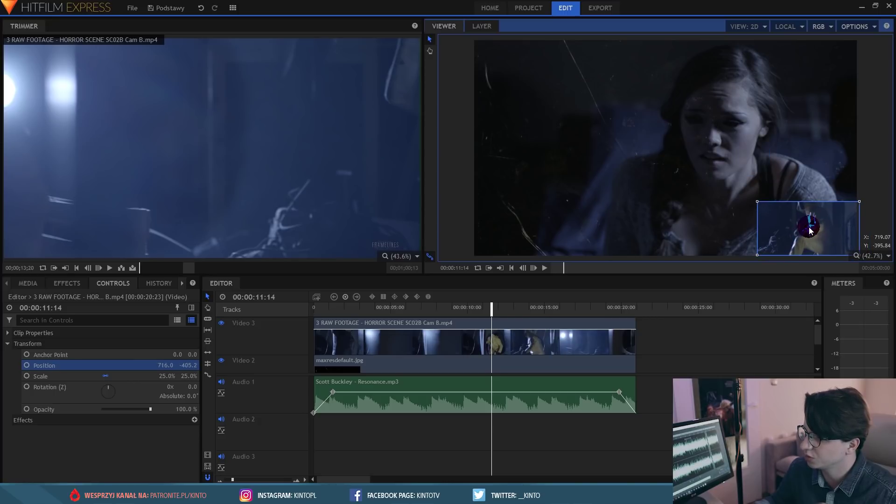
Step: Set the viewer's playback quality to Fastest and its playback resolution to Half
click(874, 27)
mouse_move(828, 41)
click(757, 76)
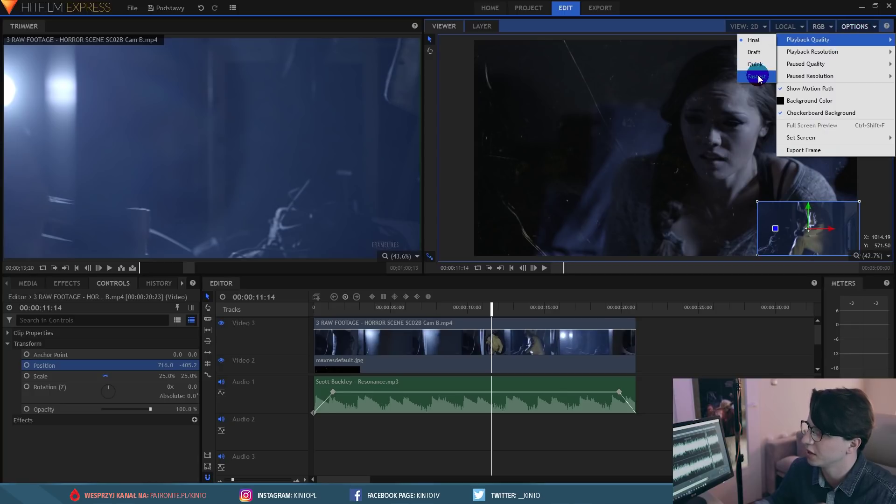
click(871, 26)
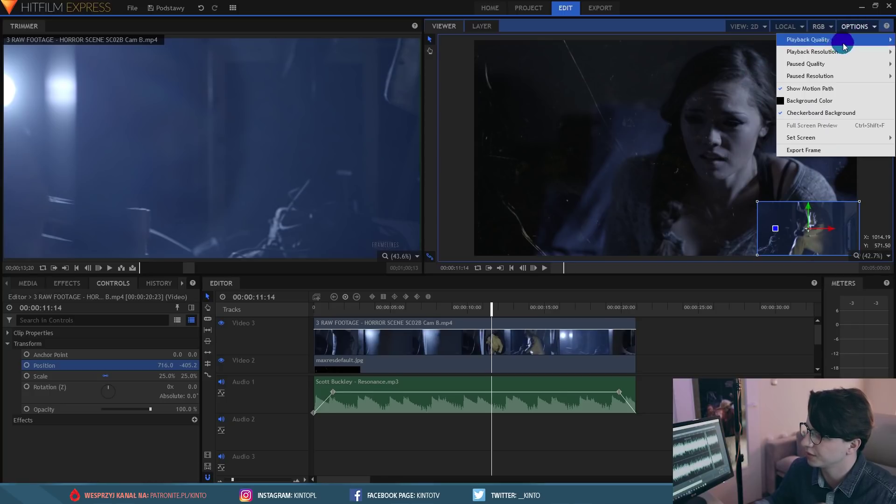
mouse_move(812, 51)
click(755, 76)
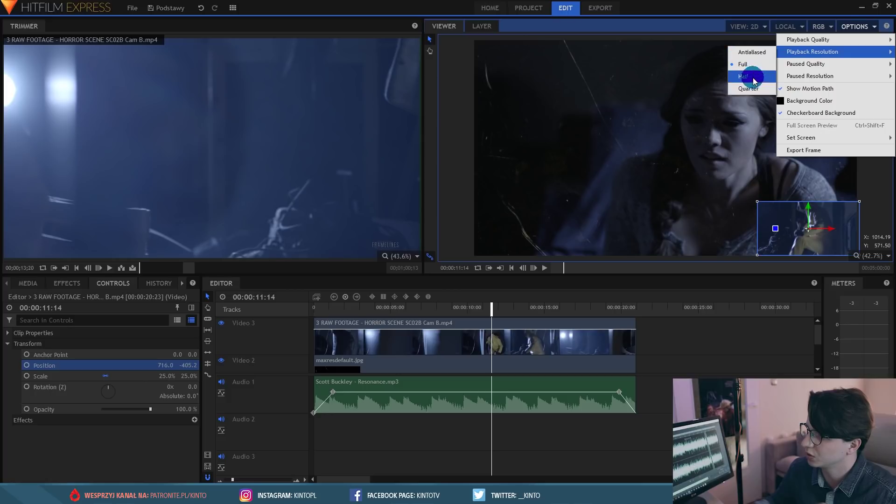
Step: Lower the viewer's paused quality and set its paused resolution to Half
click(863, 27)
click(824, 75)
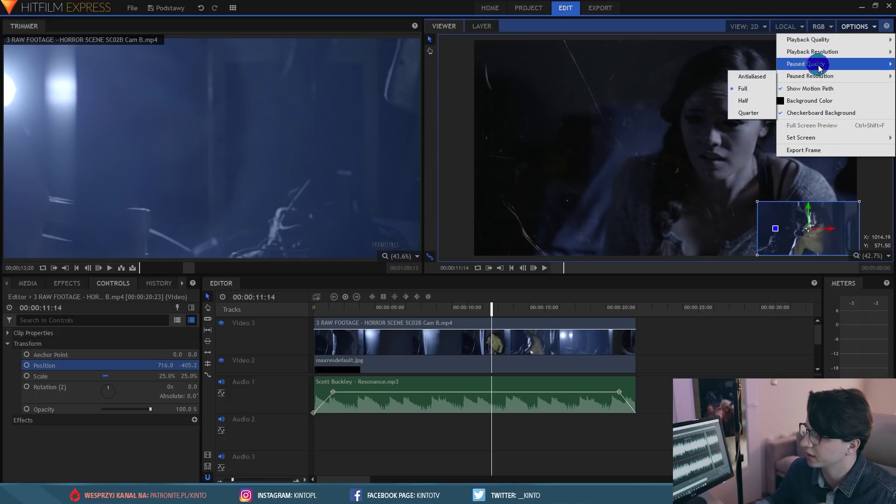
click(816, 64)
click(755, 89)
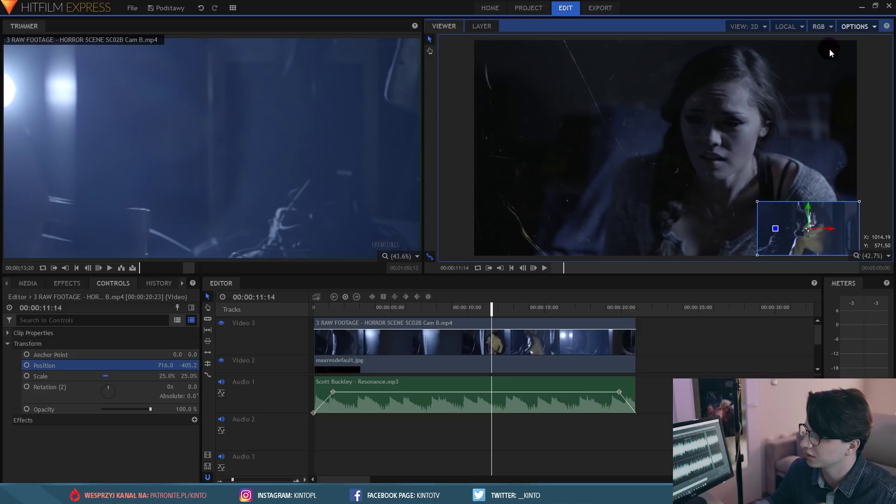
click(869, 26)
click(814, 78)
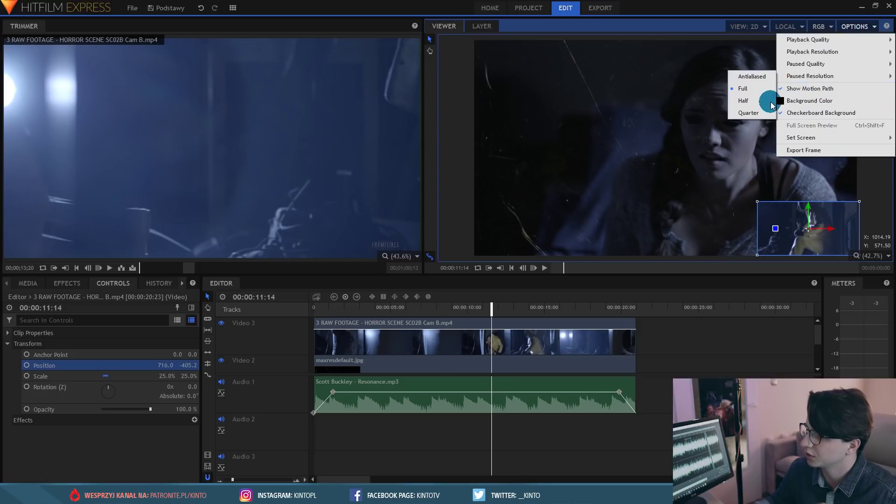
click(754, 104)
Step: Nudge the inset clip down to position 716, -414.5, deselect it and play the timeline to check the picture-in-picture
mouse_move(815, 225)
mouse_down()
mouse_move(833, 218)
mouse_move(815, 212)
mouse_move(831, 228)
mouse_up()
click(835, 228)
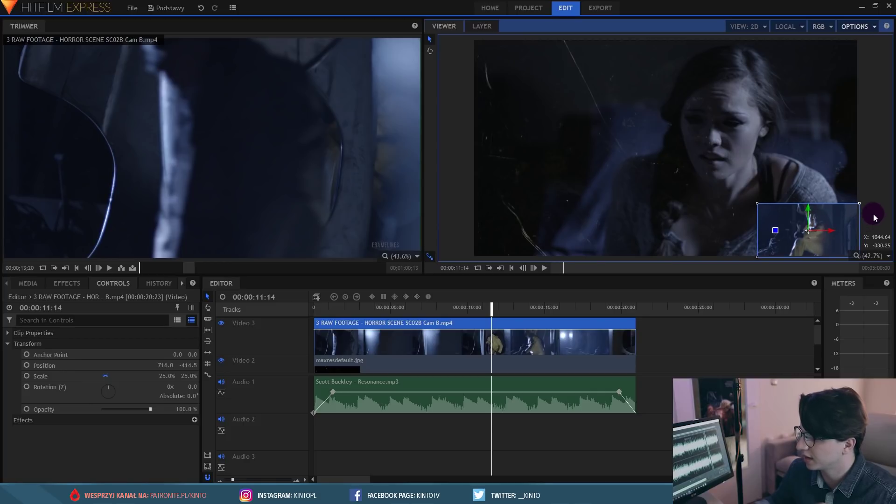
click(878, 153)
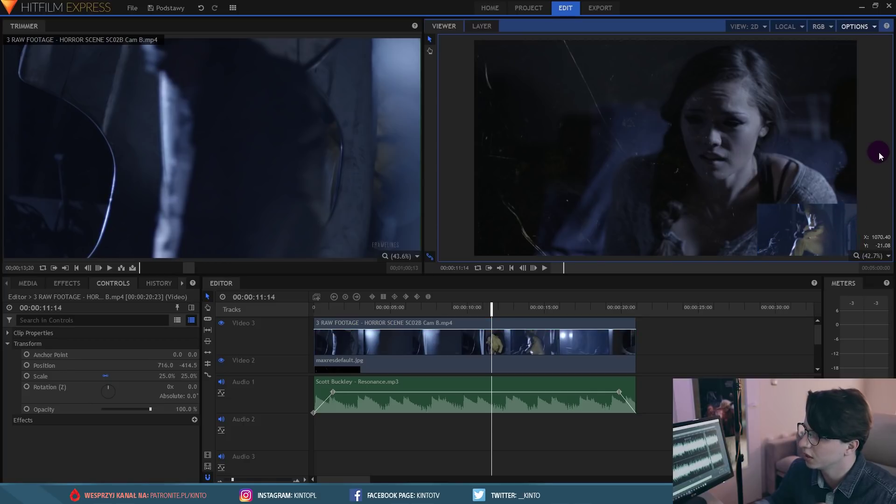
click(388, 311)
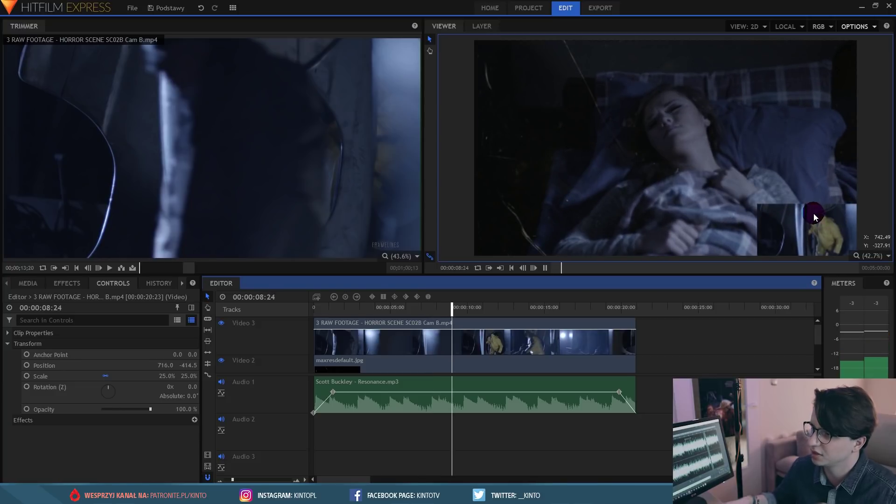
key(space)
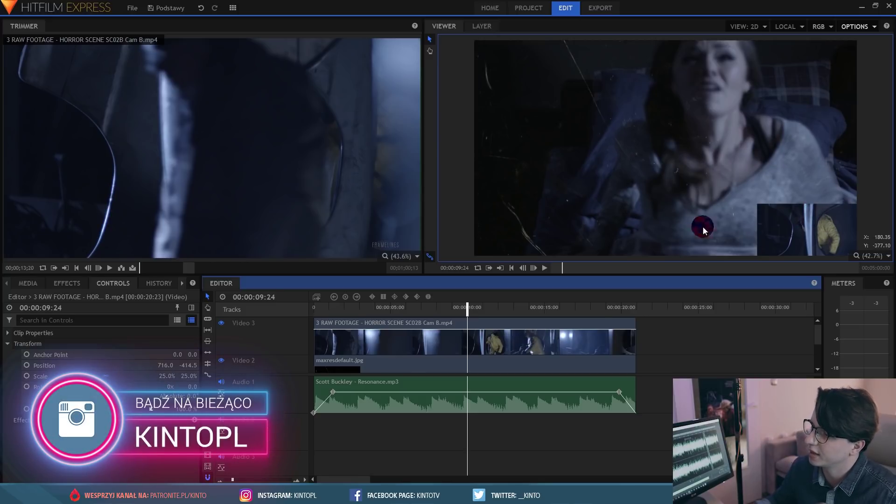
Step: Examine the stacked video tracks and the empty area past their end, moving the playhead to 00:00:05:10
scroll(397, 344, down, 2)
scroll(398, 342, up, 2)
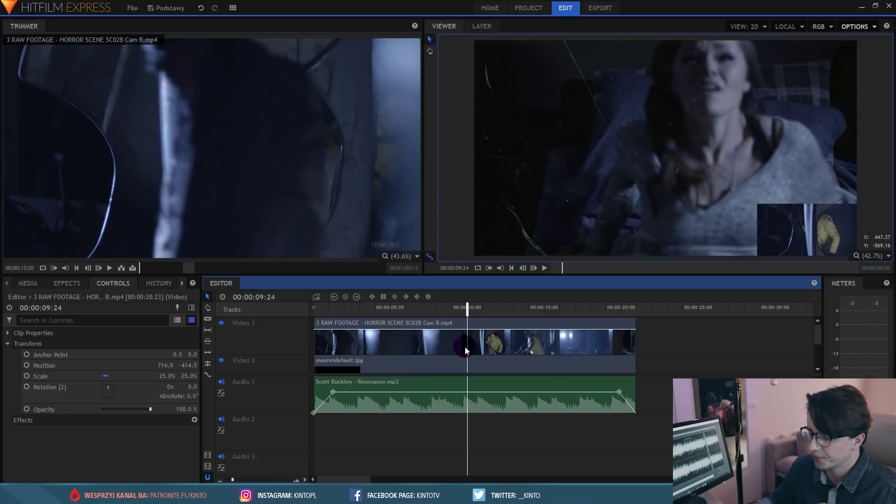
scroll(458, 336, down, 2)
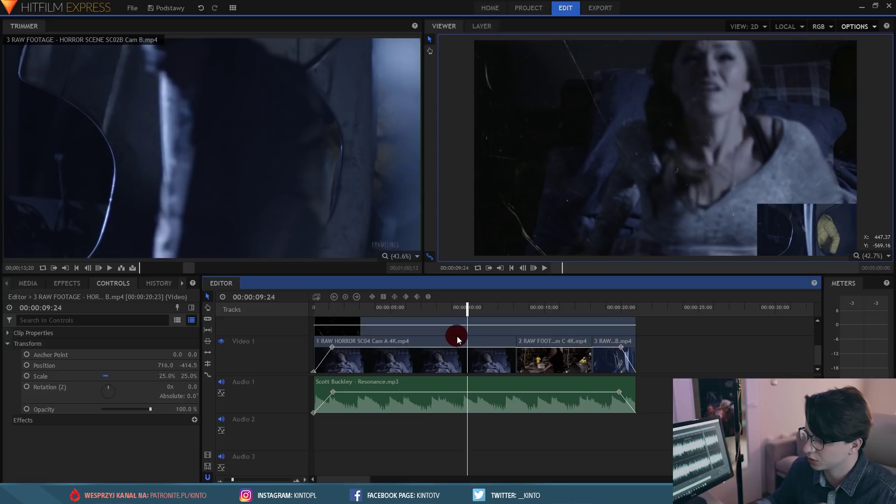
scroll(457, 336, up, 2)
scroll(457, 336, down, 2)
scroll(463, 333, up, 1)
click(648, 309)
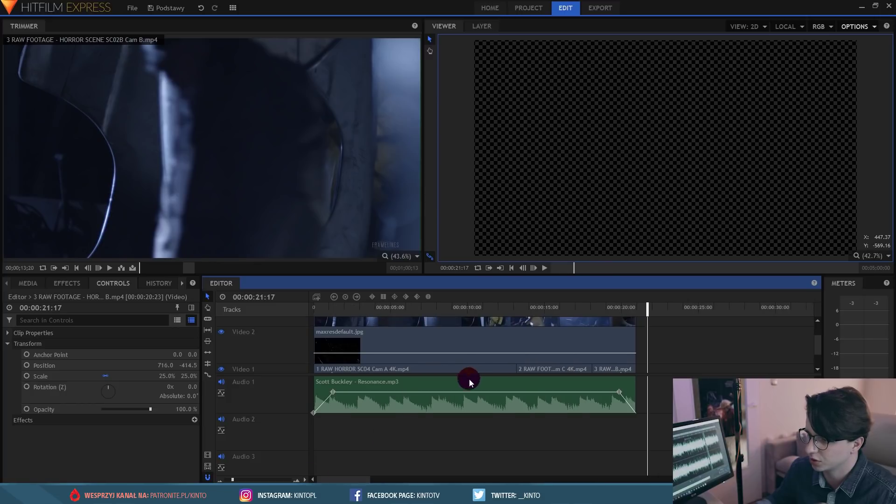
scroll(510, 357, down, 1)
drag(421, 307, 397, 307)
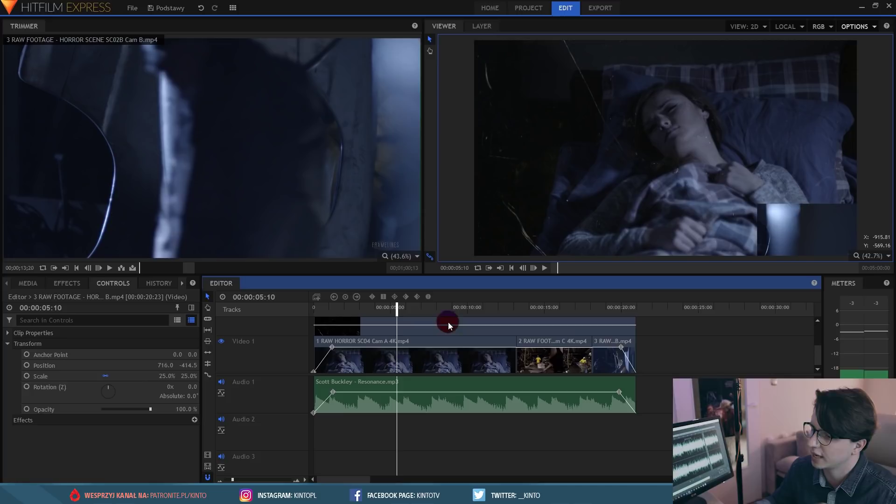
Step: Convert the 2 RAW FOOTAGE clip into a composite shot named Comp1, taking properties from the selected clip and leaving effects and transforms here
click(400, 361)
click(532, 343)
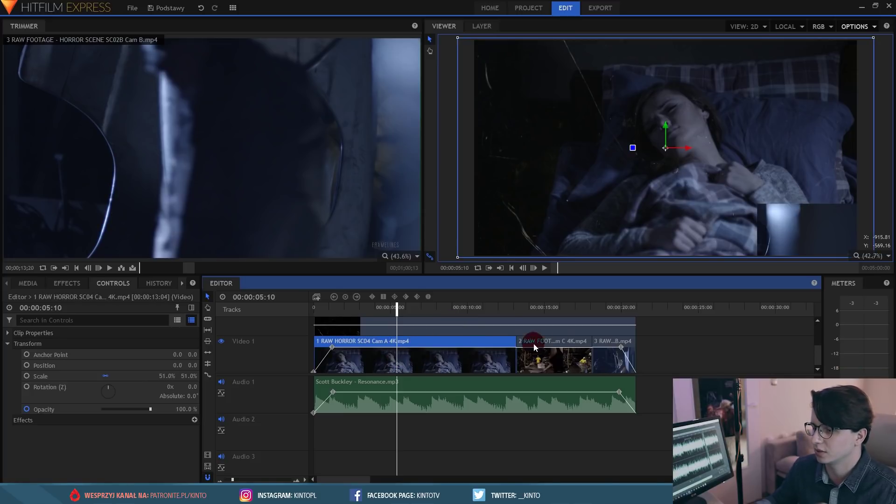
click(546, 308)
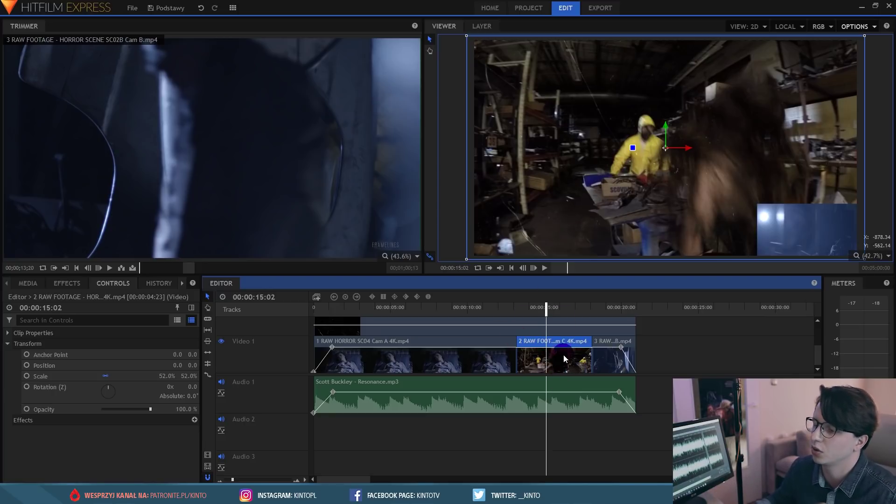
right_click(548, 354)
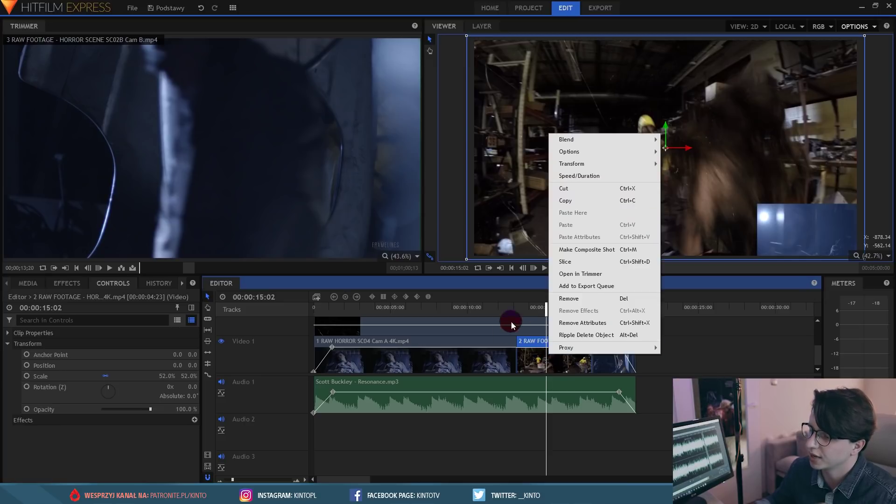
click(586, 250)
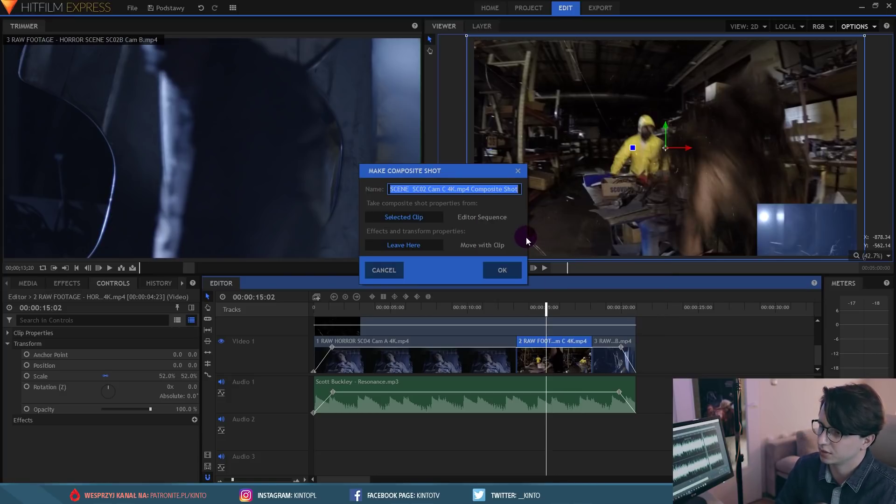
text(Comp1)
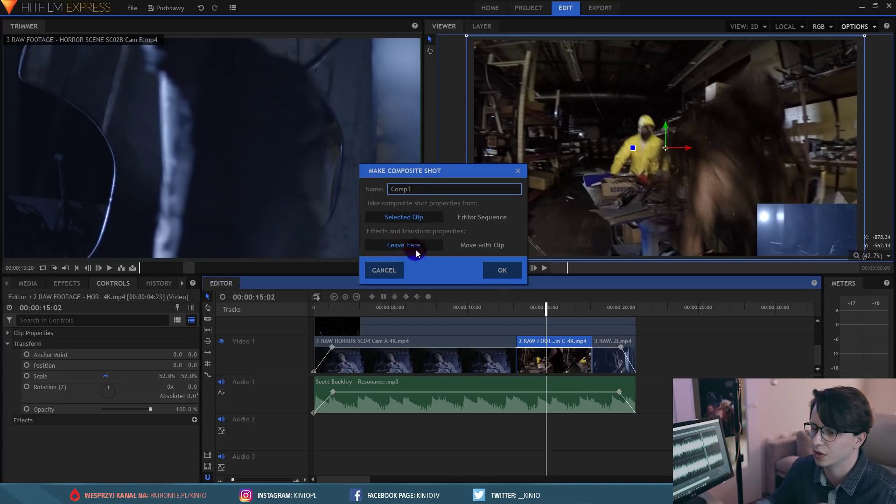
click(492, 280)
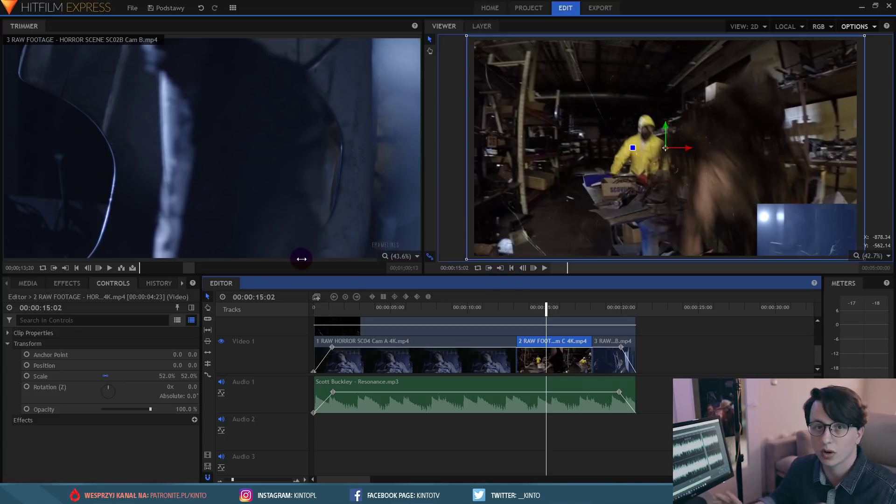
Step: Play through Comp1 and compare its footage layer with the Comp1 clip in the editor sequence
drag(426, 304, 534, 302)
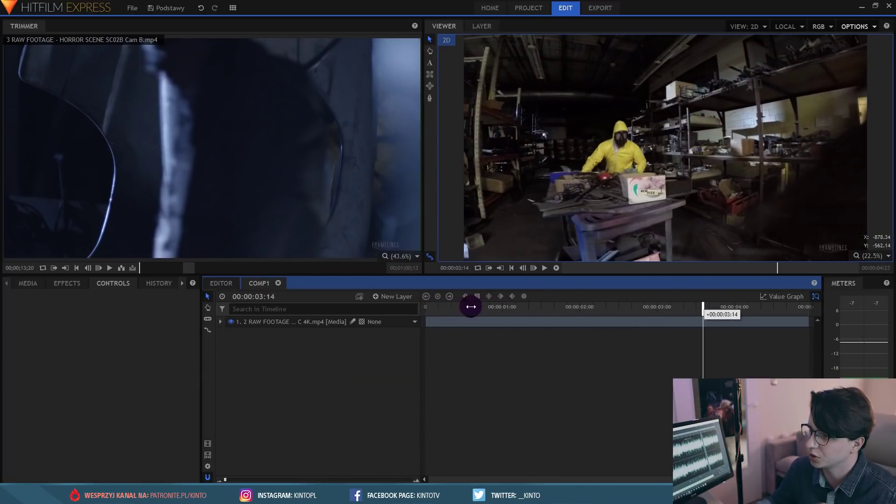
click(432, 309)
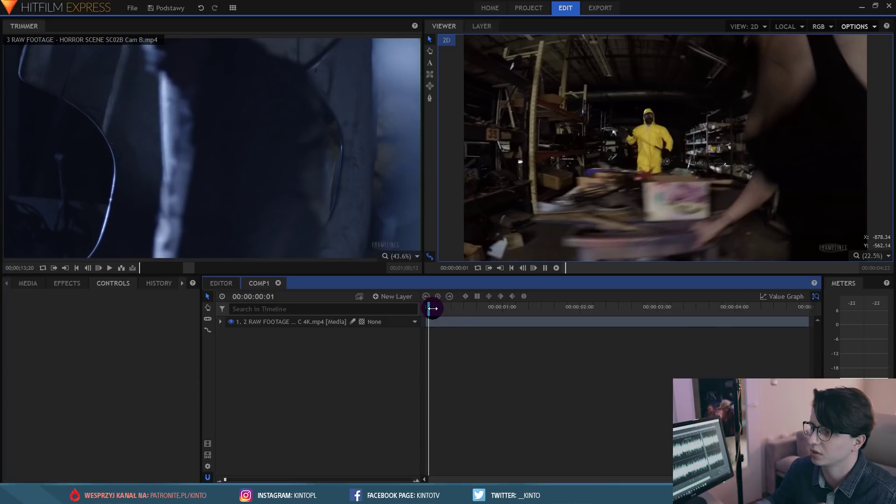
key(space)
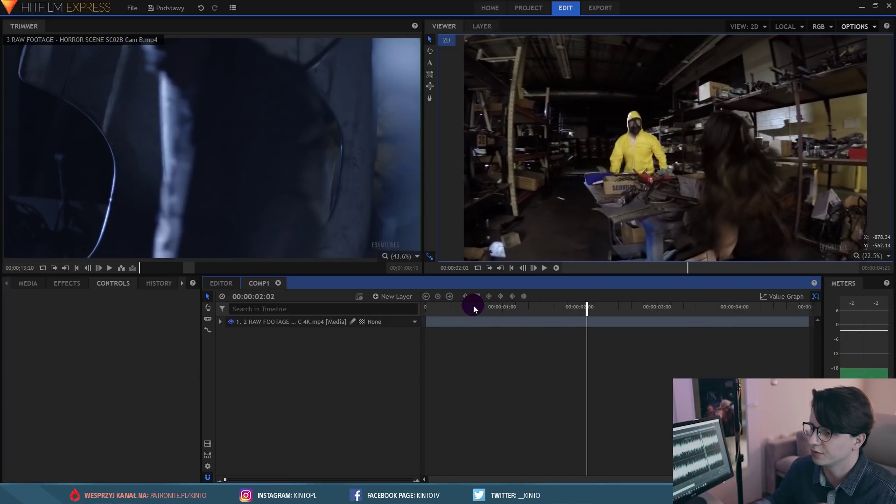
click(473, 306)
click(233, 285)
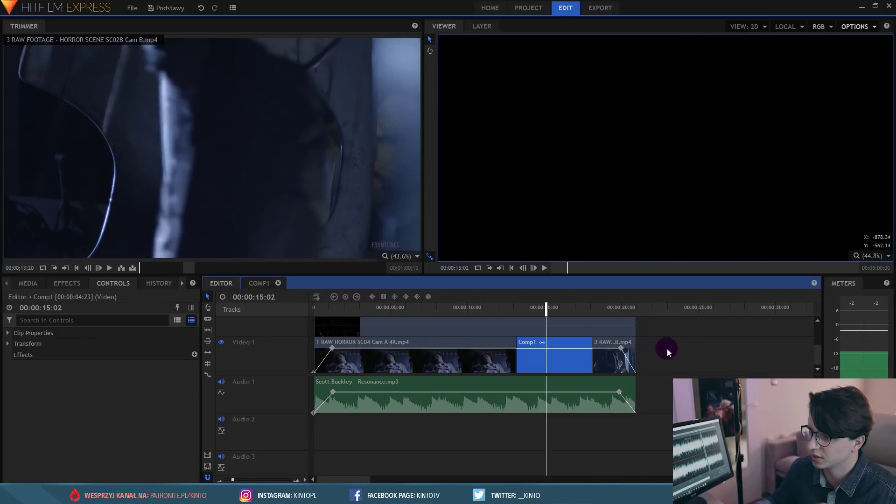
click(522, 342)
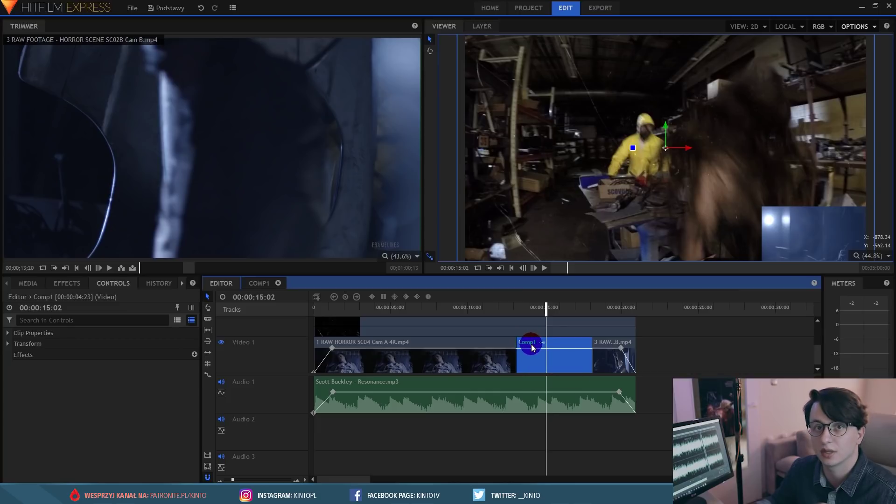
click(259, 283)
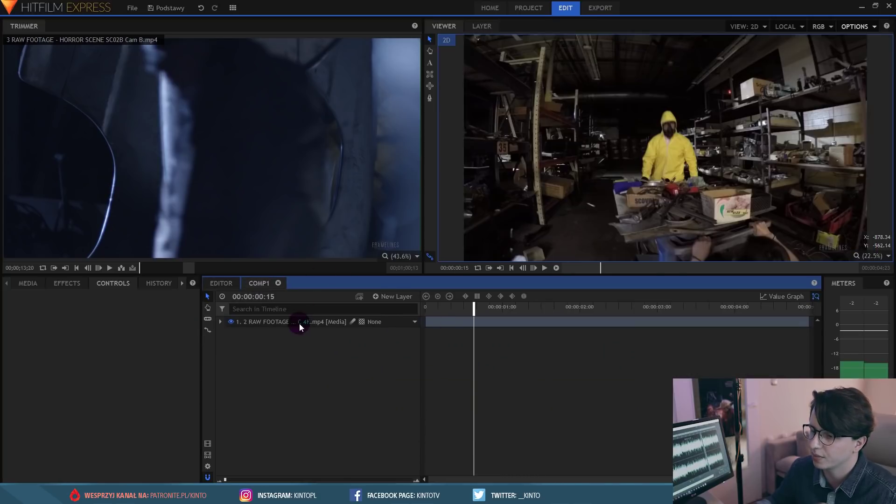
click(299, 324)
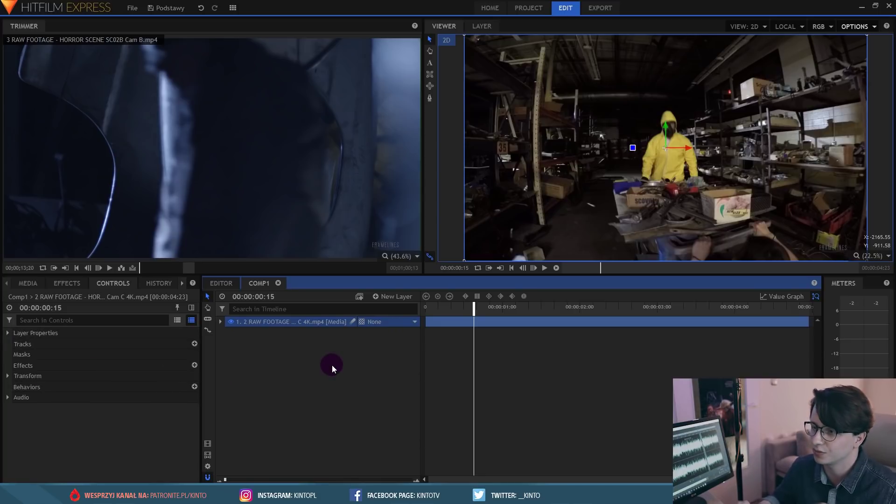
drag(480, 307, 503, 307)
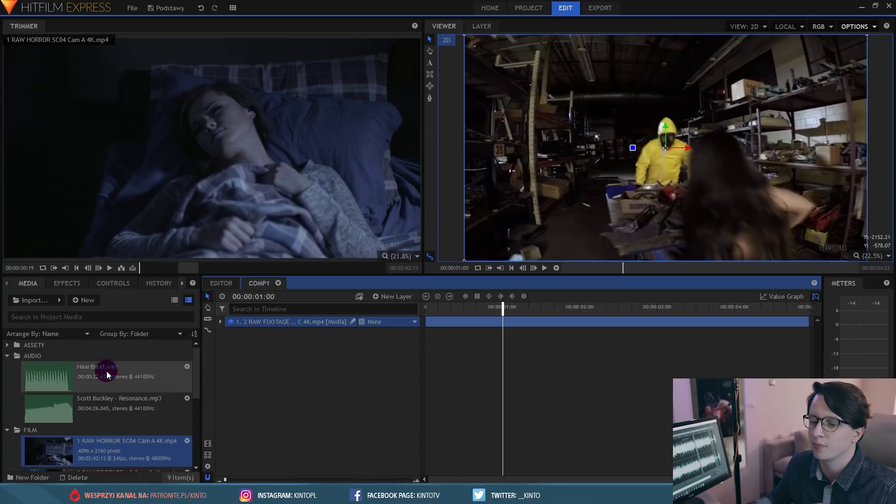
Step: Preview the Ambient 4.mp4 asset and add it to Comp1 as a layer above the footage
click(6, 345)
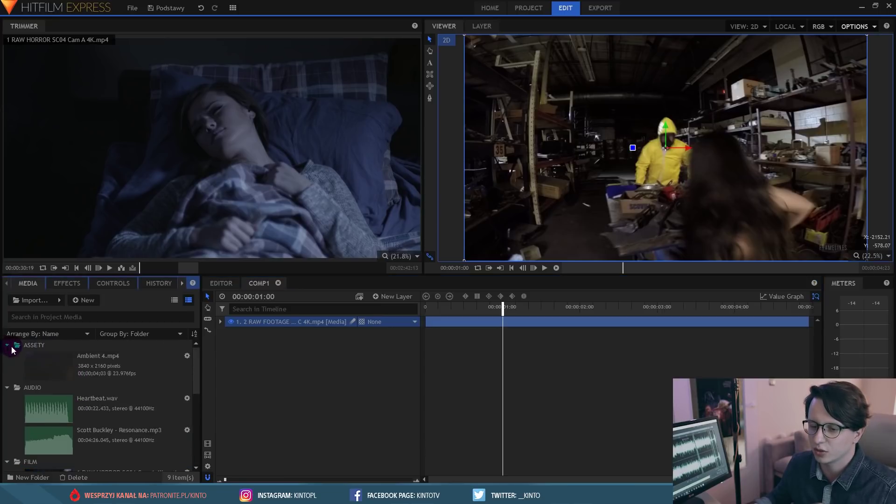
click(88, 367)
drag(159, 267, 181, 266)
drag(235, 268, 352, 268)
drag(248, 262, 190, 261)
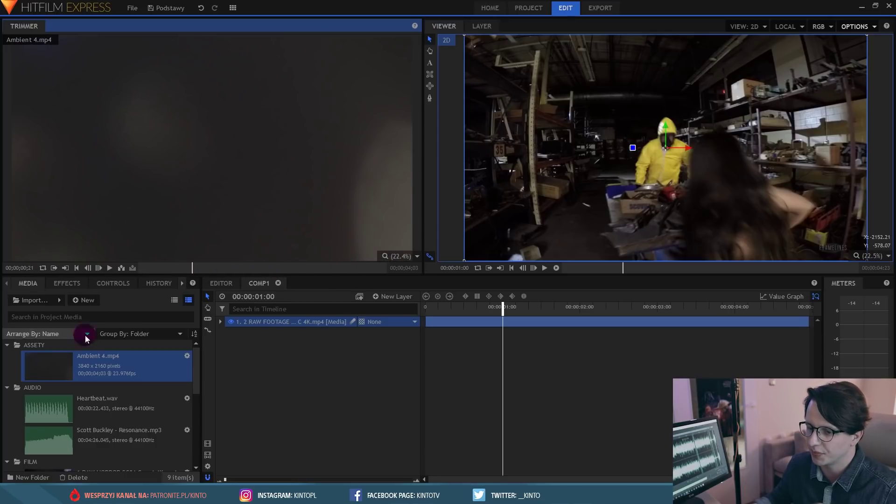
click(259, 323)
drag(258, 323, 257, 320)
drag(503, 307, 575, 307)
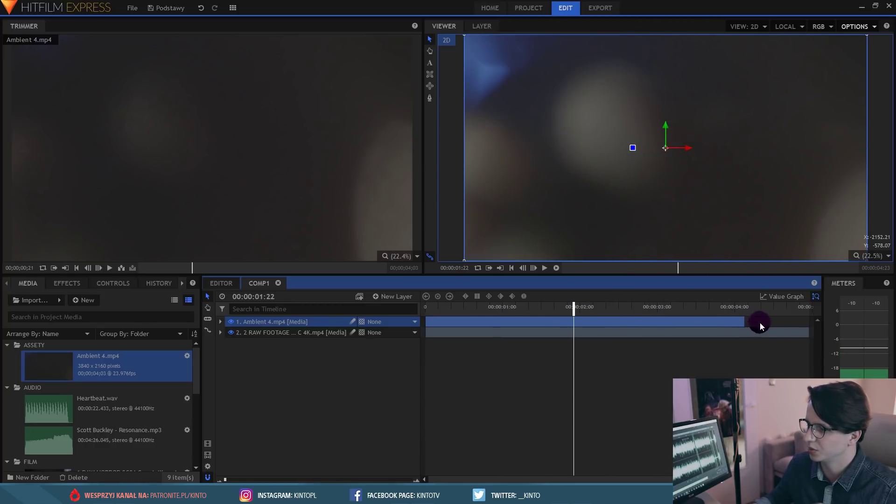
Step: Check how the Comp1 clip looks in the editor sequence with the ambient layer, and return to the Comp1 timeline
click(225, 286)
click(544, 322)
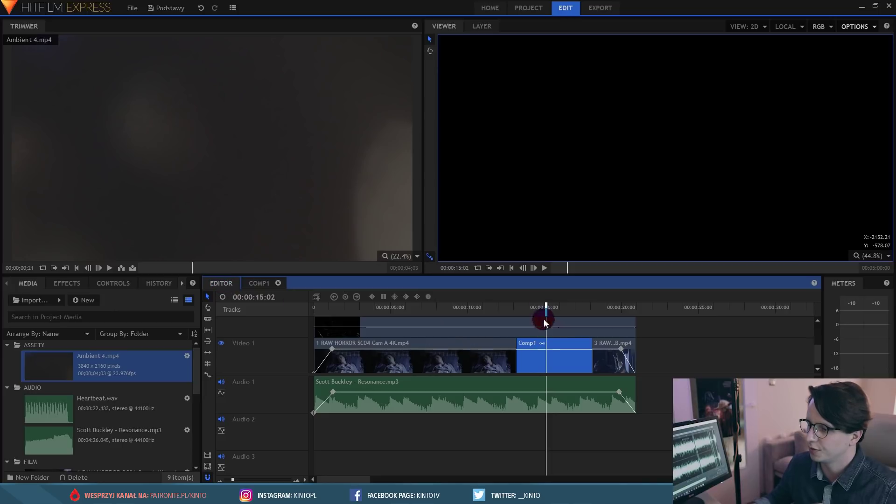
drag(551, 350, 537, 349)
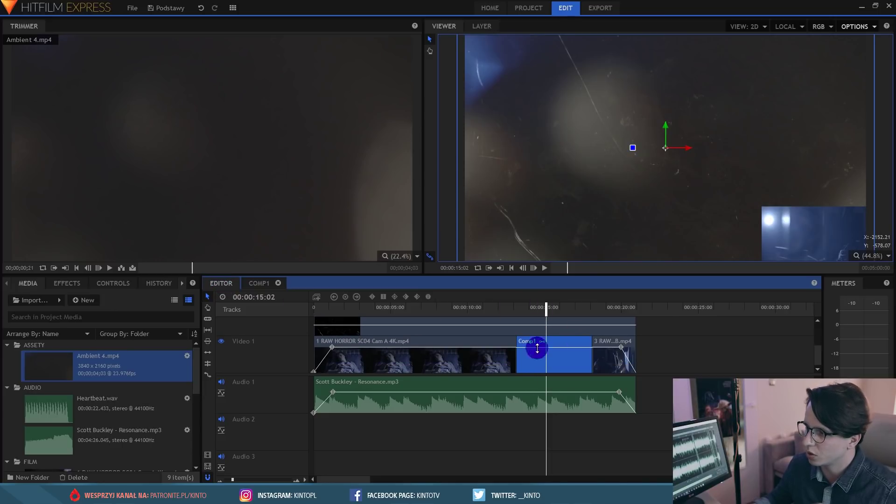
mouse_move(591, 354)
mouse_down()
mouse_move(578, 363)
mouse_move(556, 345)
mouse_up()
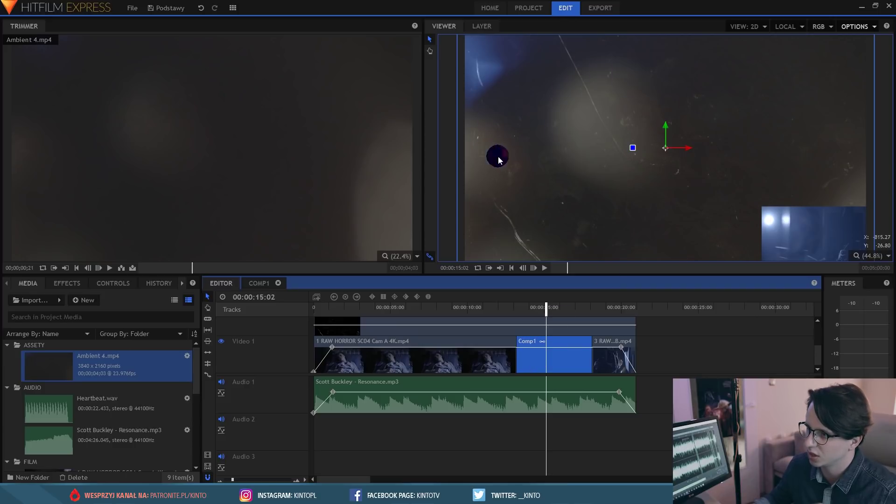
click(547, 366)
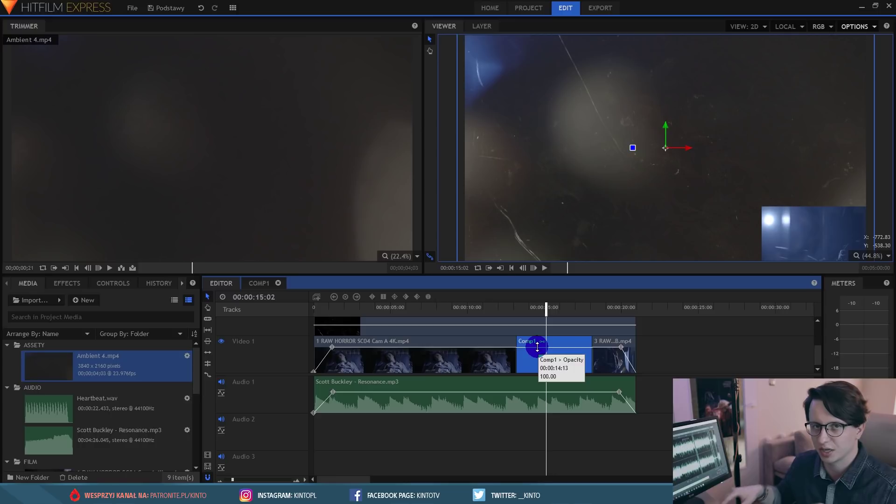
click(258, 285)
drag(485, 309, 509, 308)
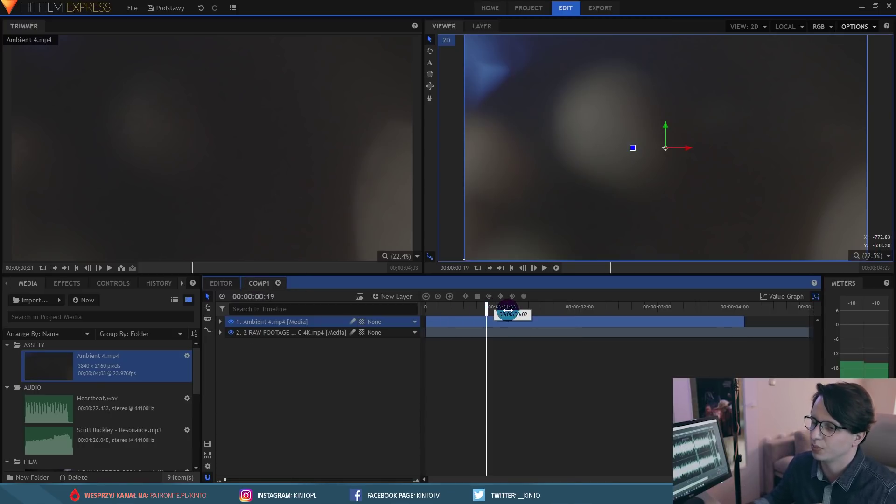
Step: Dock the Controls panel for the Ambient 4.mp4 layer beside the Trimmer and show the project media again
click(248, 323)
click(370, 217)
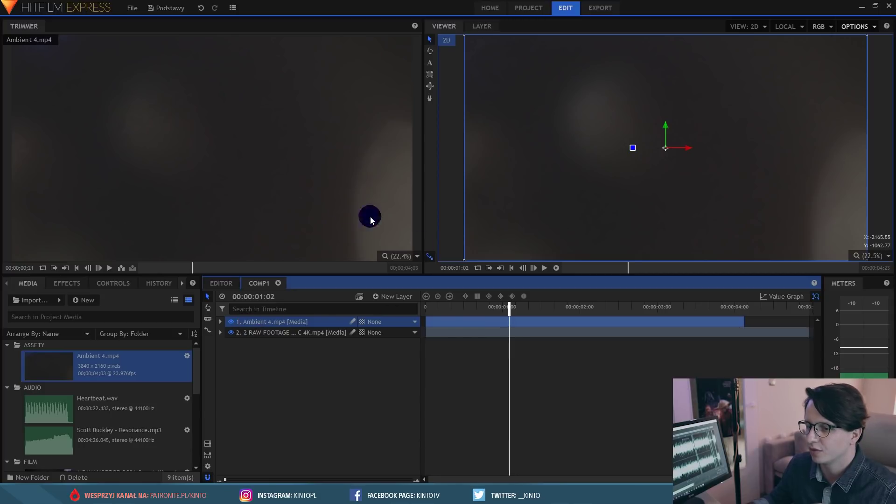
click(113, 283)
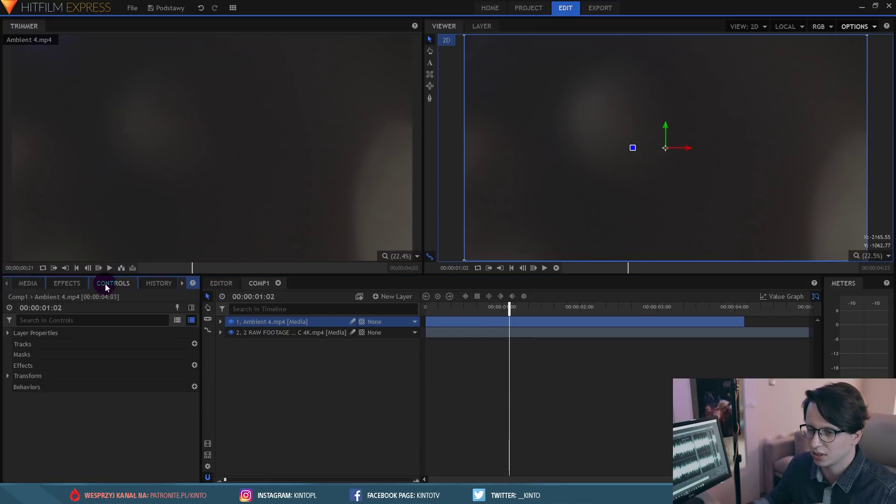
drag(107, 282, 62, 24)
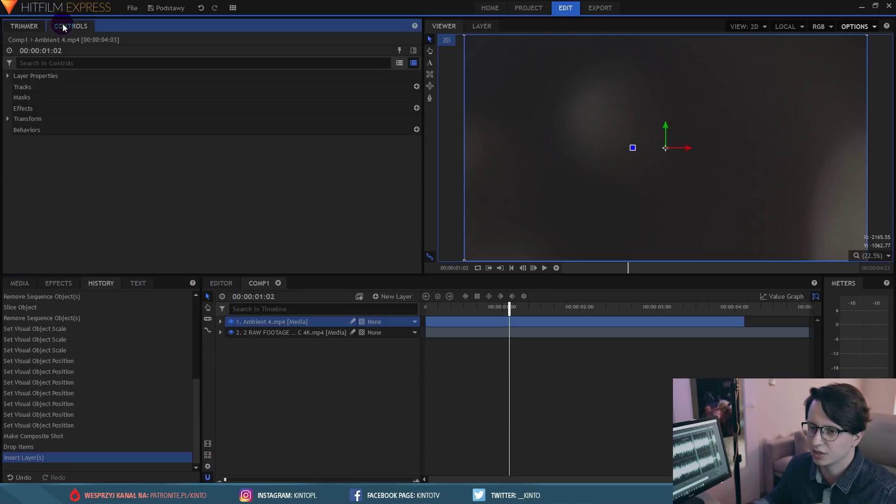
click(18, 280)
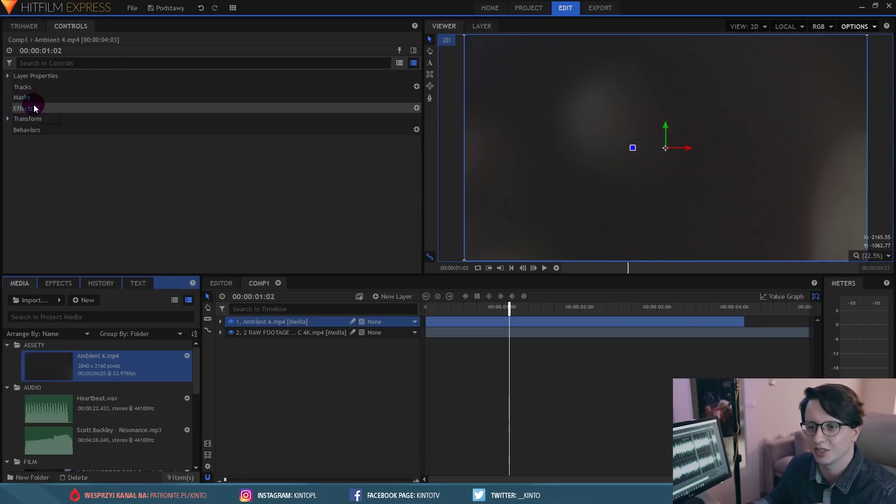
Step: Examine the layer properties of Ambient 4.mp4, switching its visibility off and on and viewing the alignment options
click(269, 324)
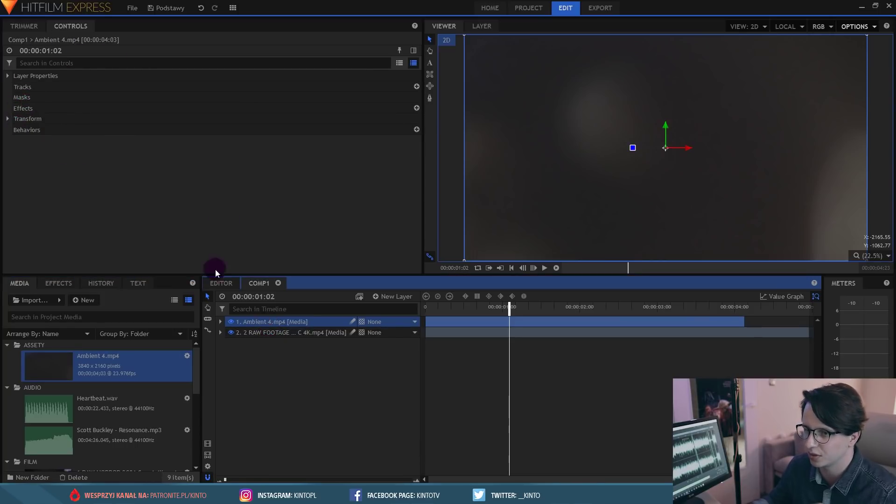
click(9, 75)
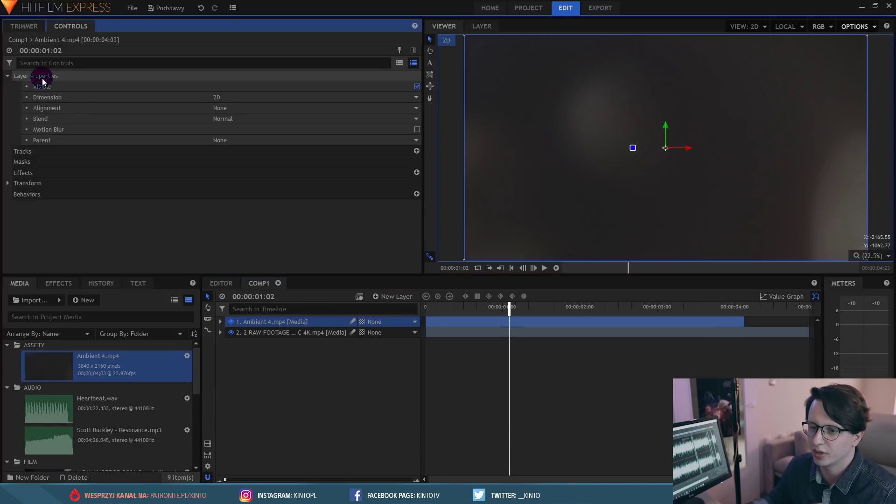
click(416, 86)
click(416, 86)
click(181, 91)
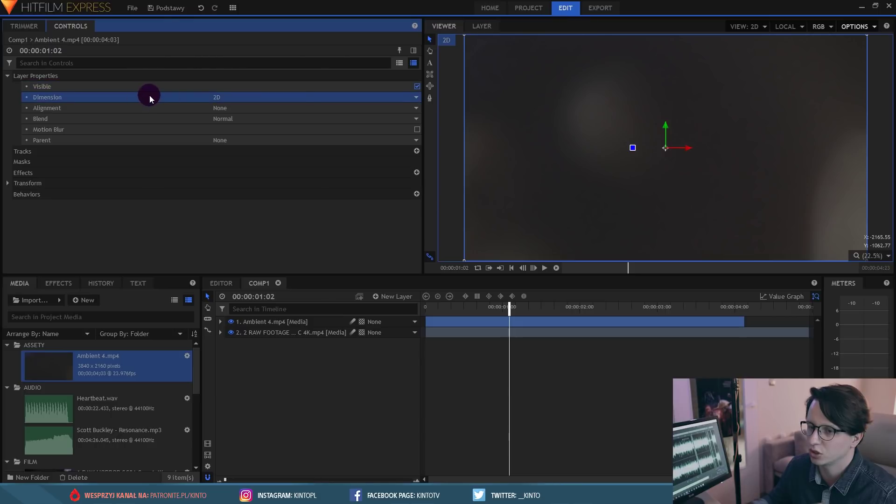
click(248, 109)
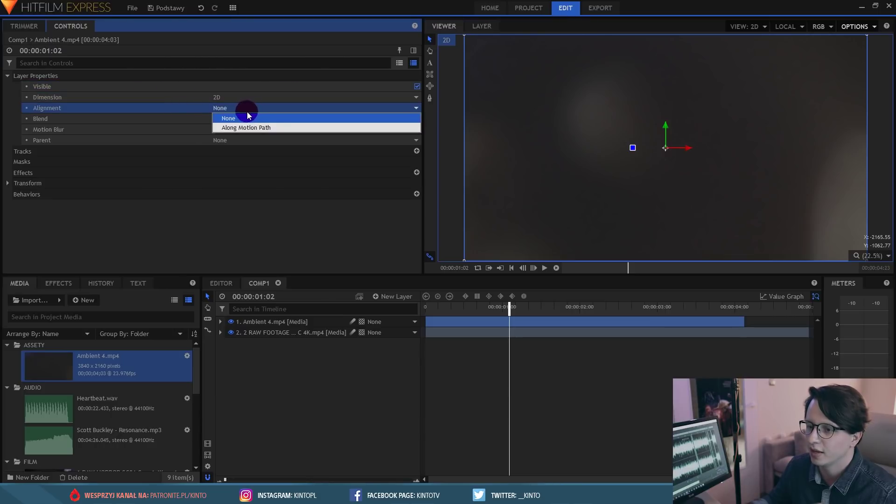
click(161, 107)
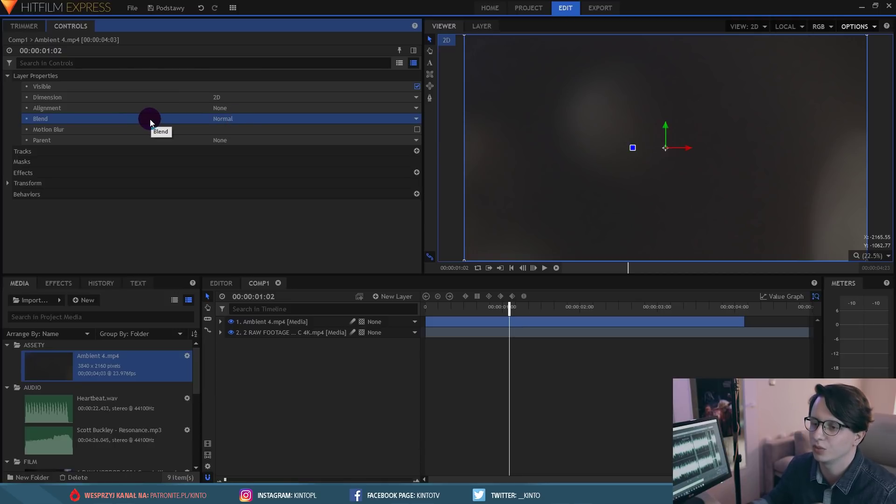
Step: Set the blend mode of the Ambient 4.mp4 layer to Add and play Comp1 from the start
click(261, 325)
click(131, 119)
click(253, 120)
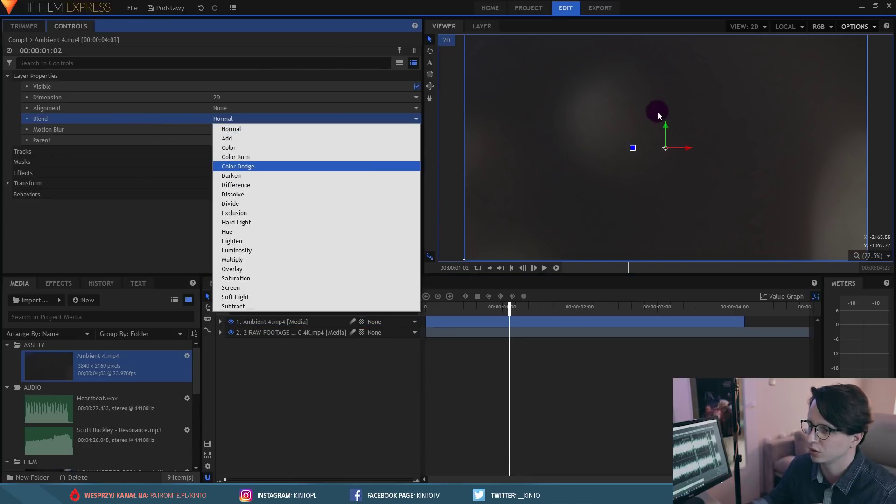
click(245, 139)
drag(511, 307, 378, 310)
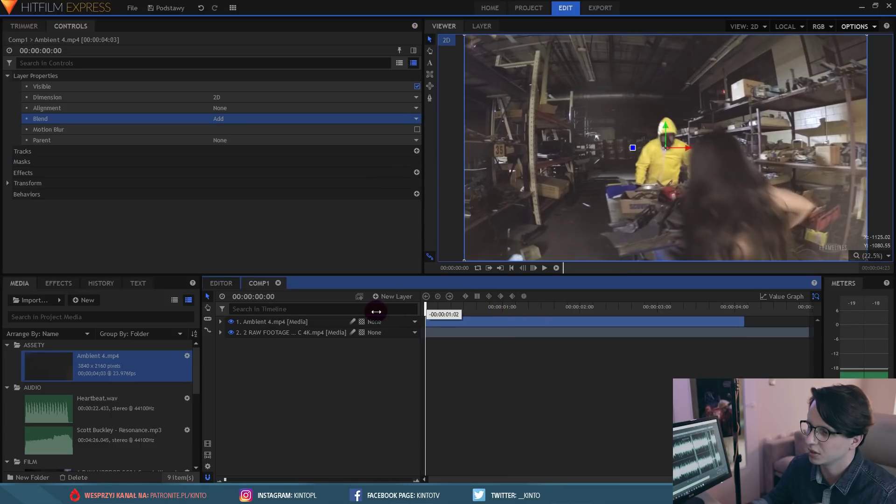
key(space)
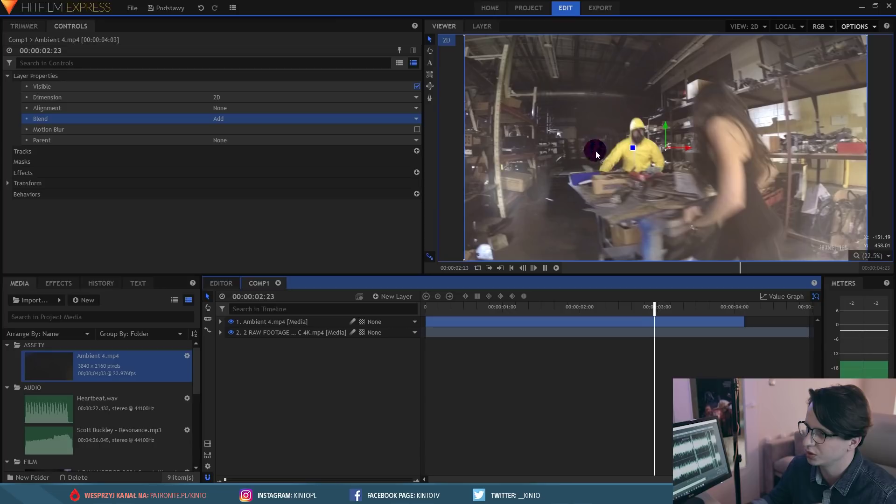
click(509, 312)
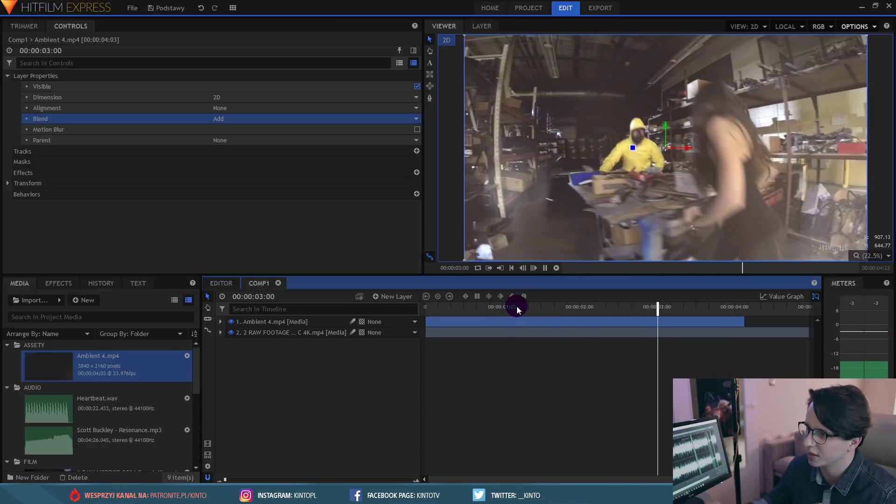
Step: Play Comp1 with the blended ambient layer and pause the playhead at 00:00:01:11
click(517, 307)
key(space)
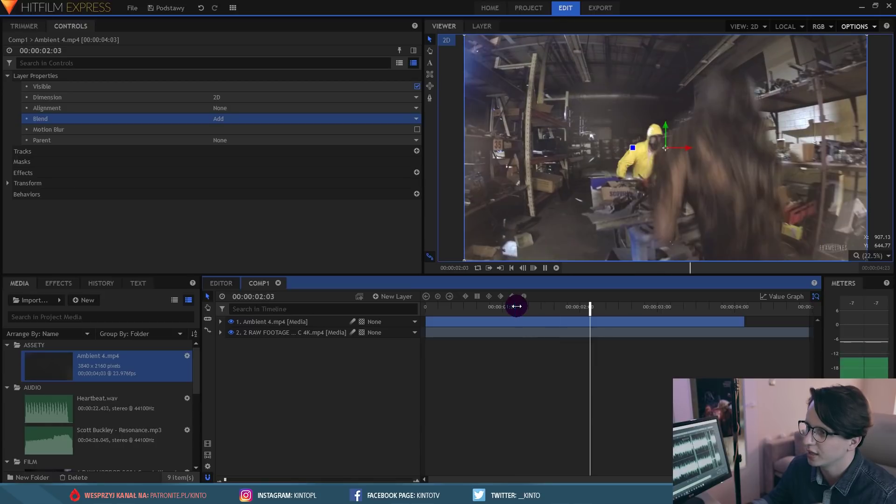
drag(517, 306, 538, 306)
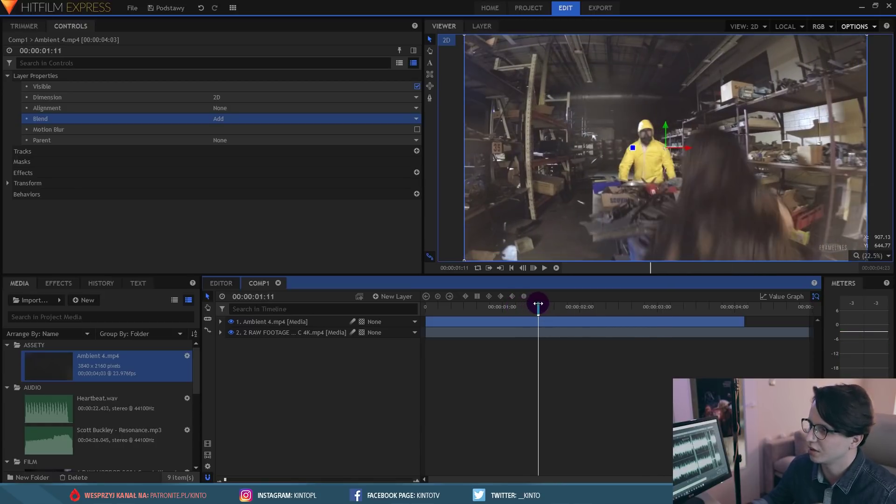
Step: Set the viewer's paused resolution to Quarter
click(864, 29)
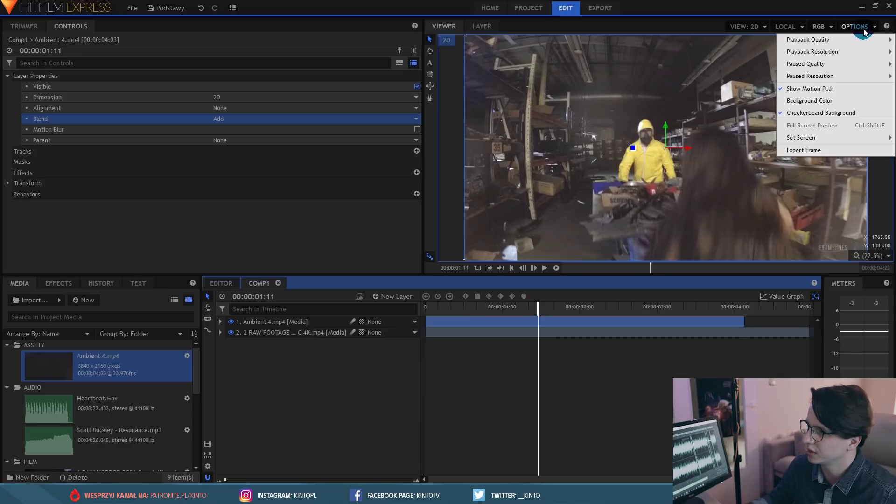
click(844, 65)
mouse_move(842, 77)
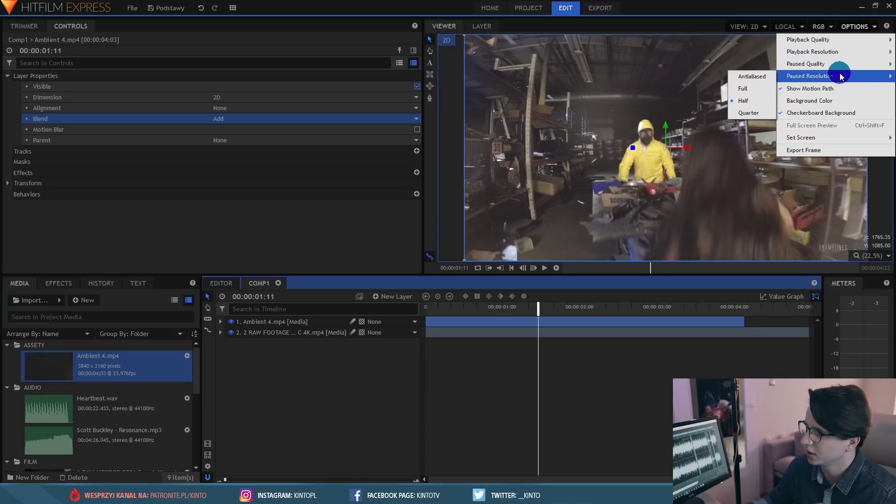
click(769, 121)
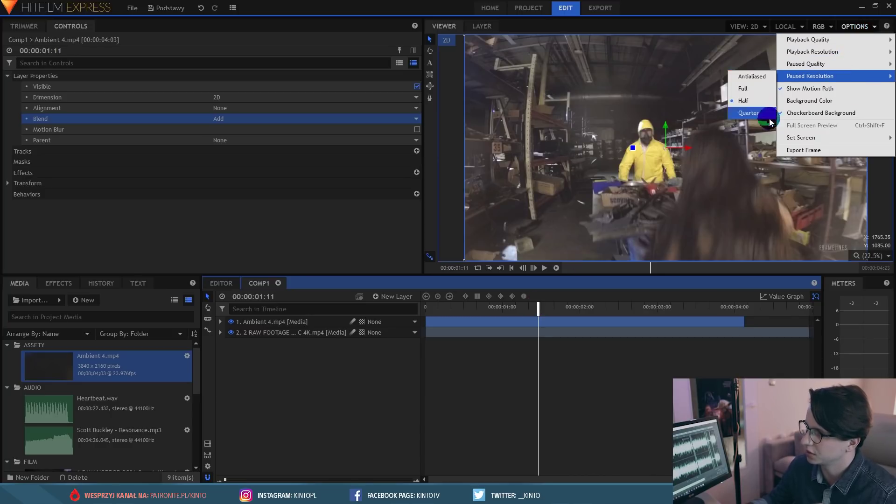
Step: Play Comp1 from 00:00:00:09, pause it shortly after one second and clear the layer selection
click(455, 320)
click(454, 314)
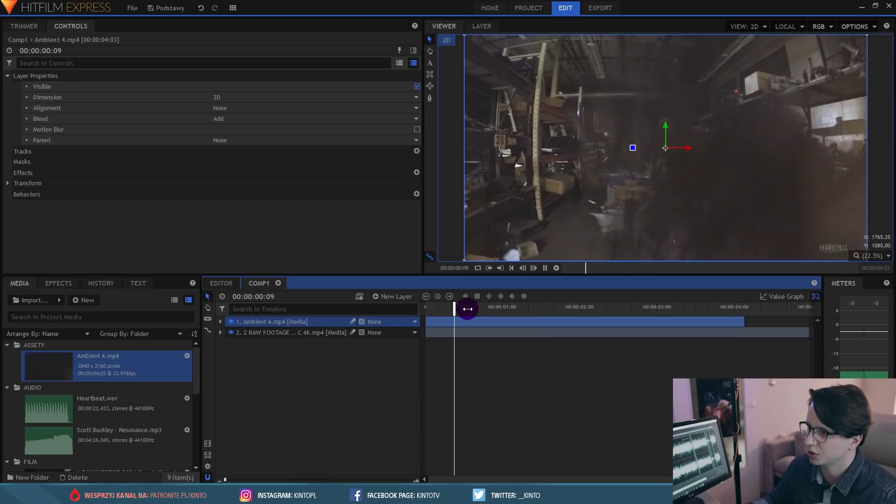
click(505, 305)
click(488, 390)
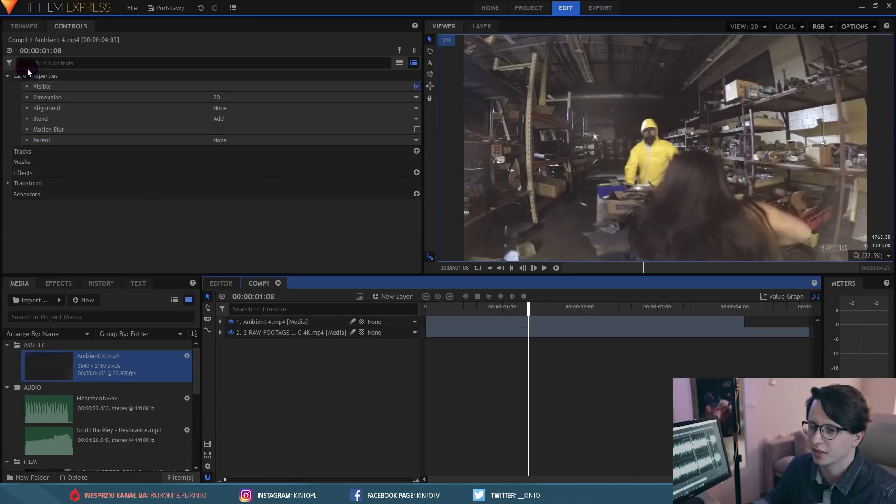
Step: Point out the Tracks and Masks groups among the Ambient 4.mp4 layer's properties
click(24, 151)
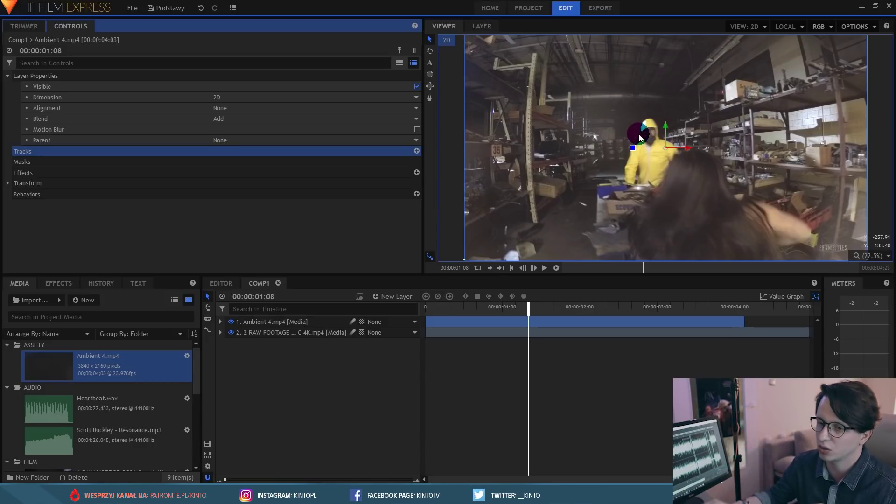
click(103, 163)
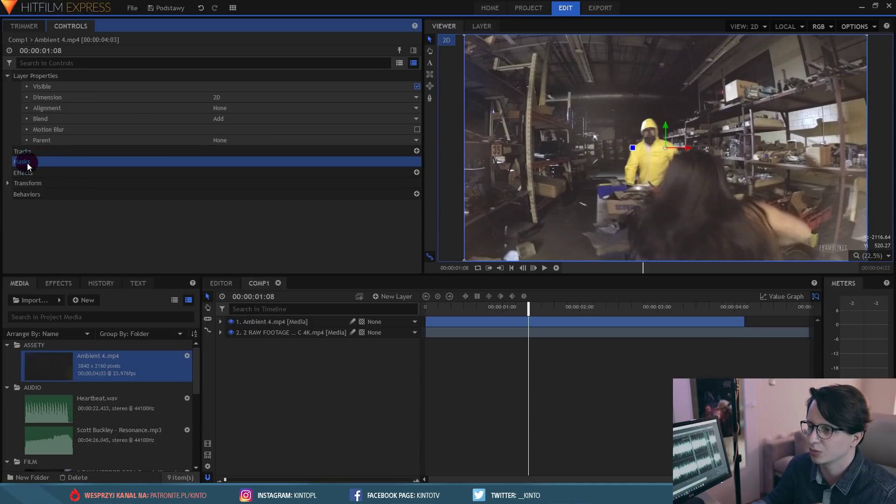
Step: Add logofullcolor2.png as the top layer of Comp1 and check how it appears in the editor sequence
click(279, 336)
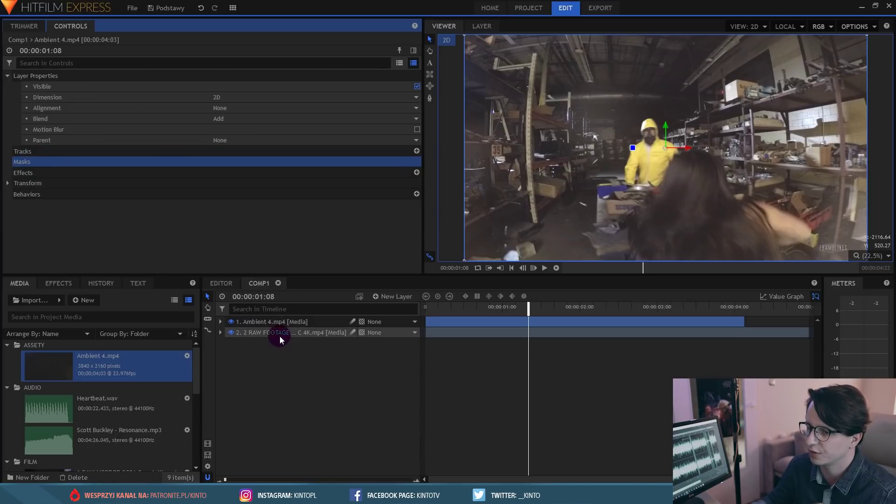
scroll(140, 401, down, 5)
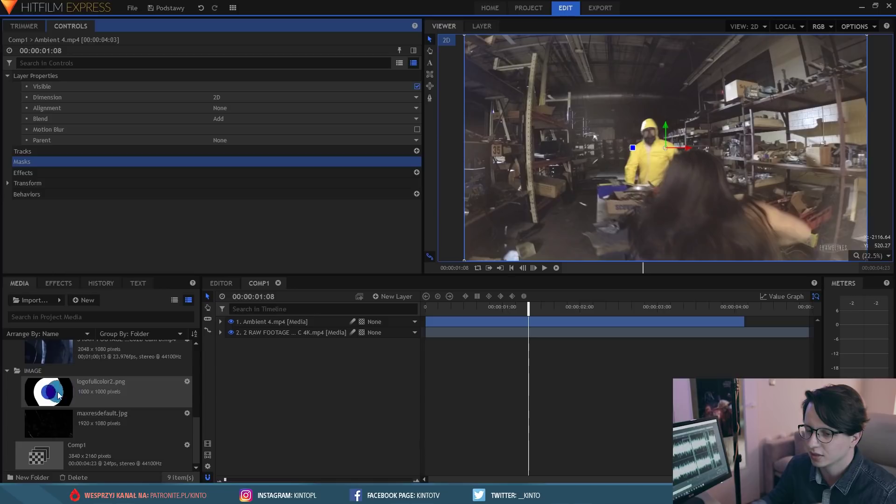
drag(55, 392, 262, 320)
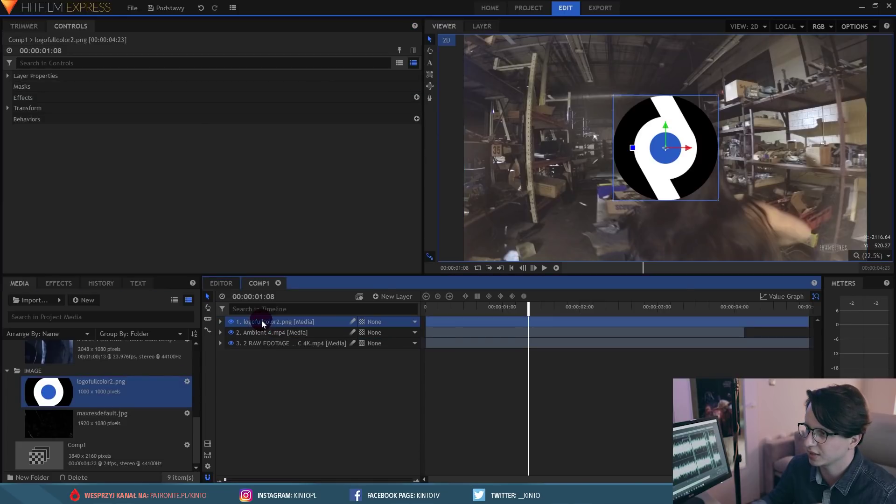
click(430, 39)
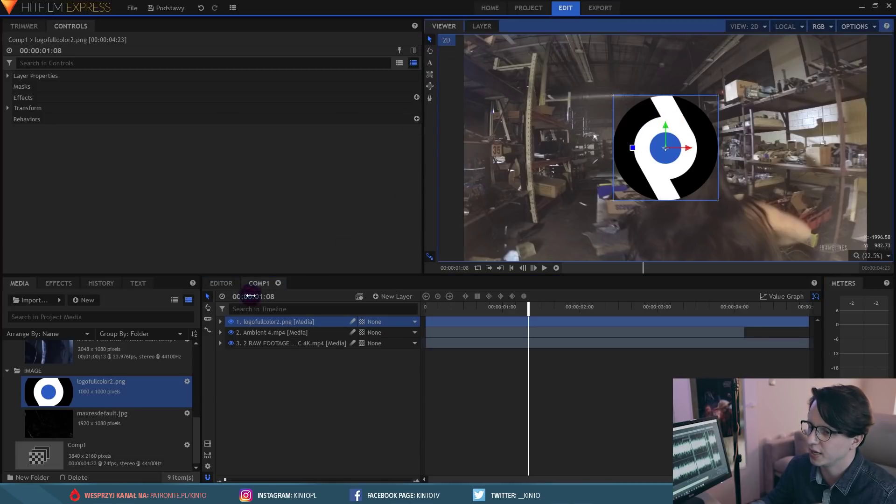
click(221, 283)
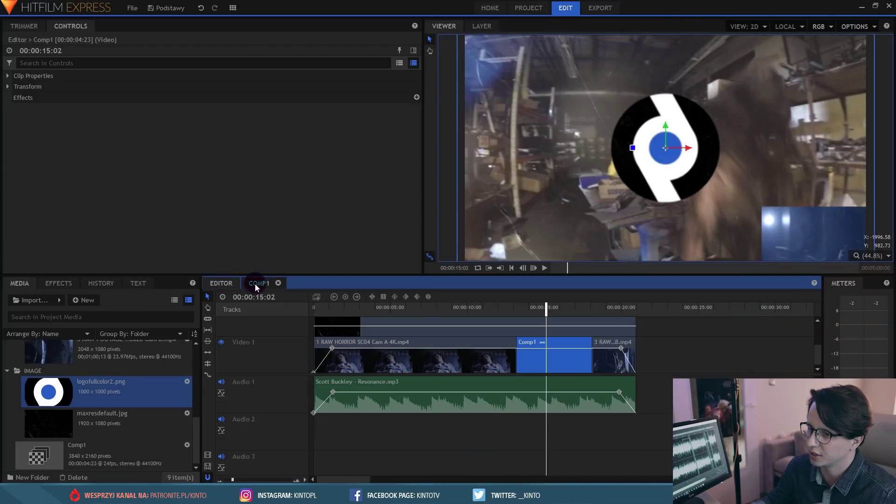
click(256, 283)
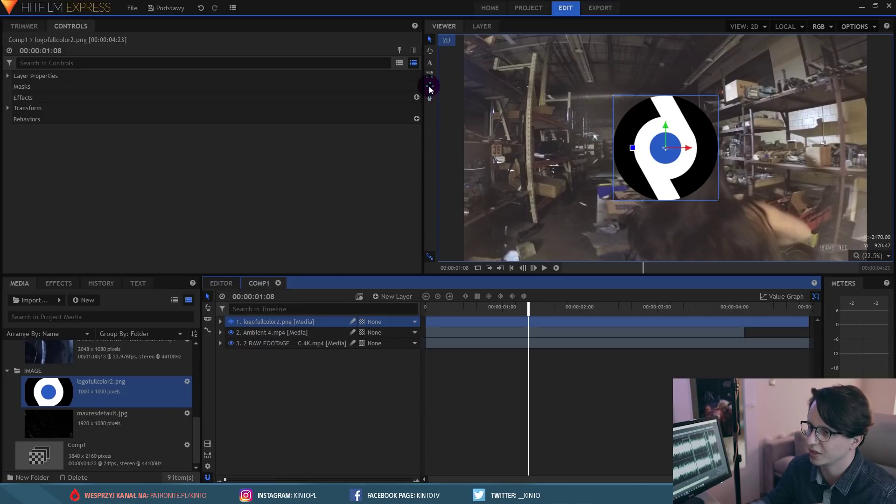
Step: Draw a small elliptical mask over the centre of the logo layer and expand the mask's properties
click(429, 87)
drag(647, 129, 704, 176)
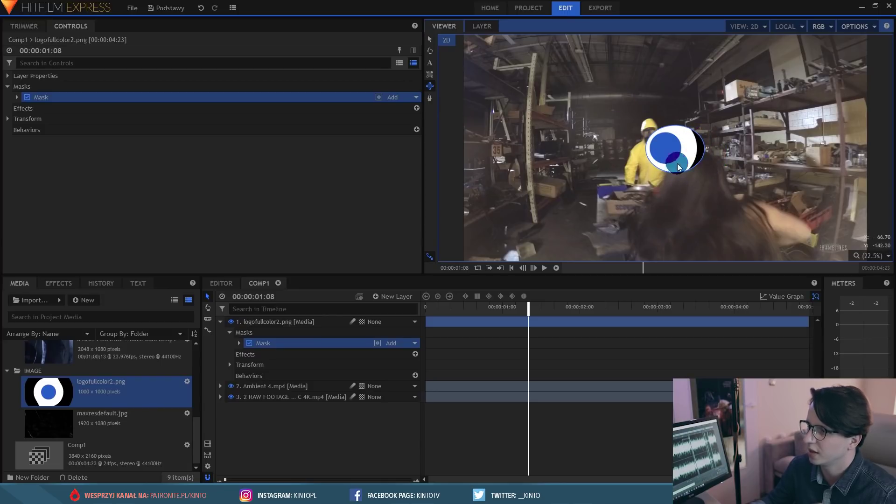
click(17, 97)
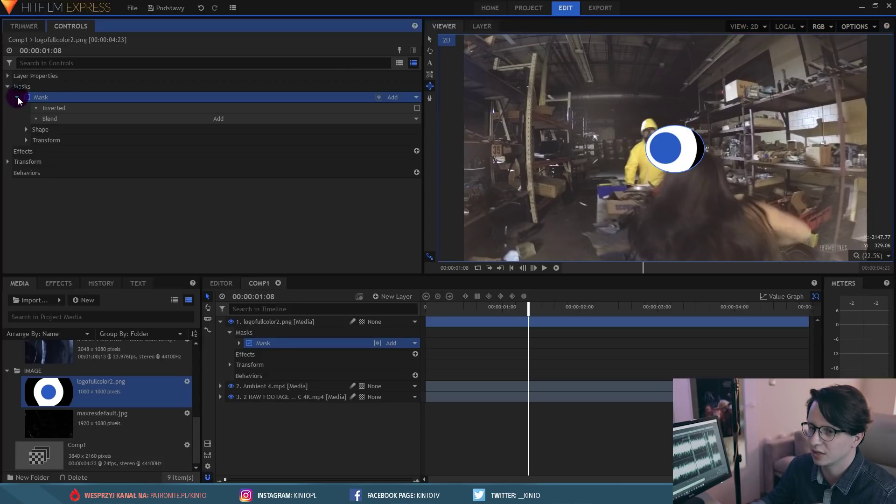
click(270, 332)
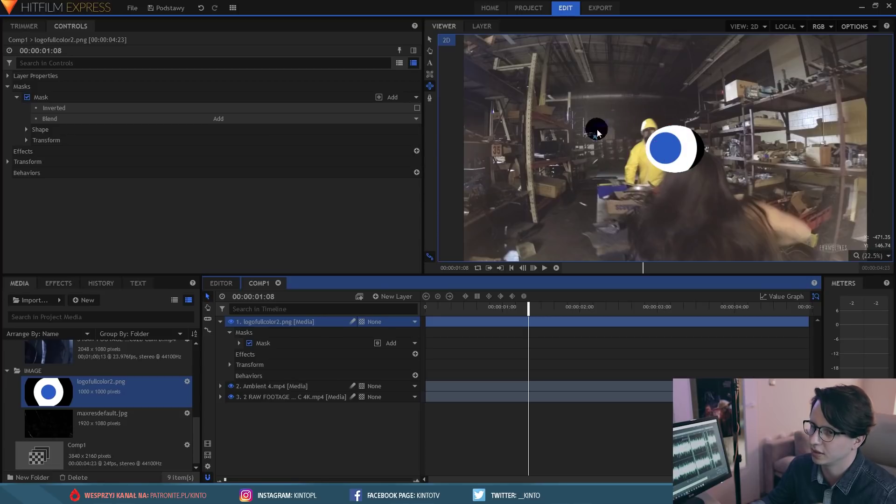
Step: Expand the mask's Shape and Transform settings, and set Expansion to 40 px and Feather Strength to 220 px
click(26, 130)
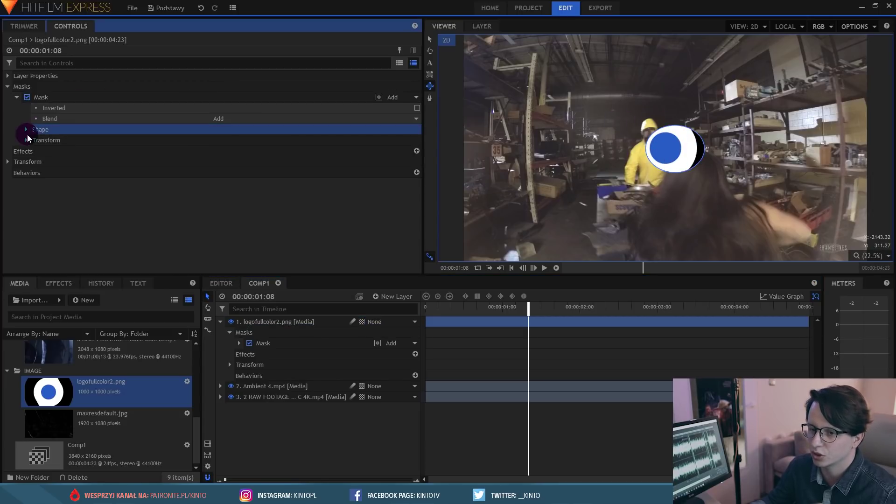
click(46, 97)
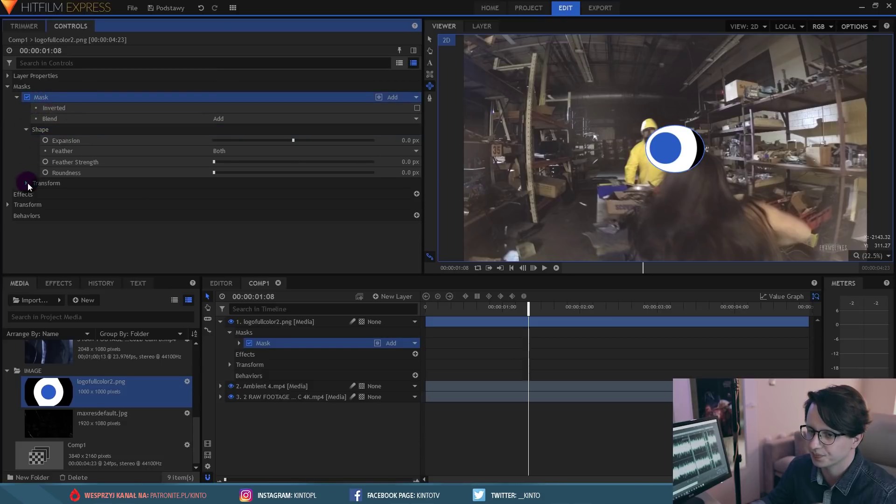
click(26, 183)
click(292, 147)
drag(292, 146, 227, 169)
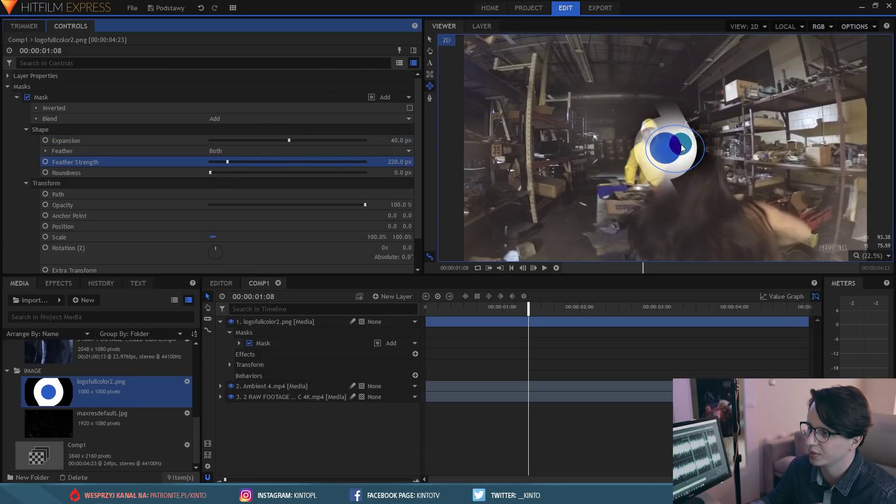
Step: Set the mask's X position to -65 and the logo layer's own X position to -207
scroll(140, 187, down, 3)
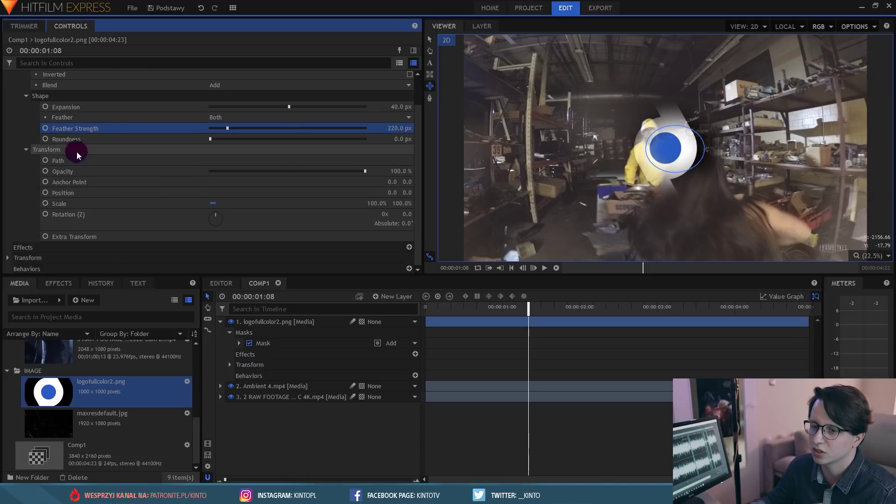
drag(392, 193, 366, 193)
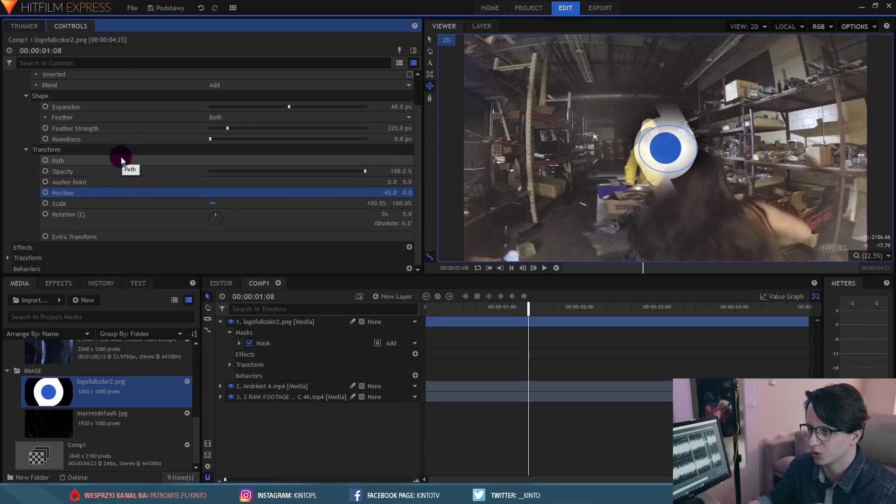
click(20, 260)
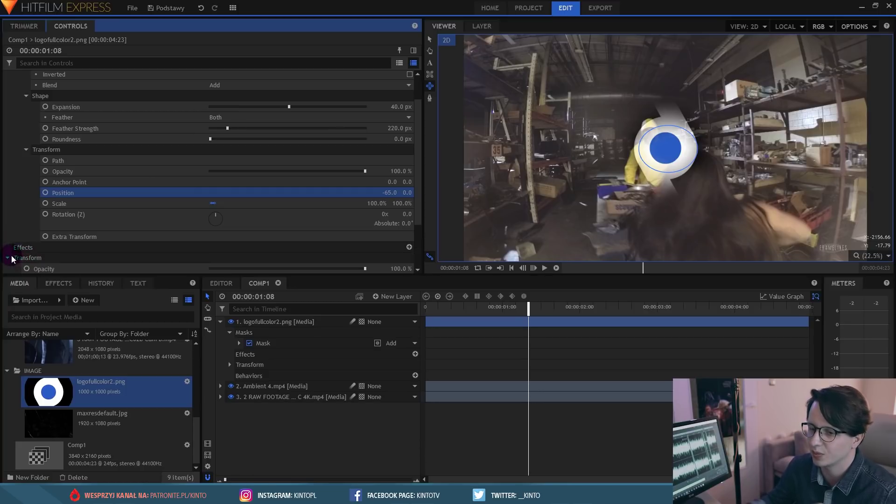
scroll(170, 196, down, 3)
click(390, 224)
text(-50)
key(Return)
mouse_move(390, 224)
mouse_down()
mouse_move(346, 224)
mouse_move(381, 224)
mouse_up()
Step: Shift the logo's mask further along X to position -97, independently of the layer
scroll(220, 185, up, 5)
click(48, 100)
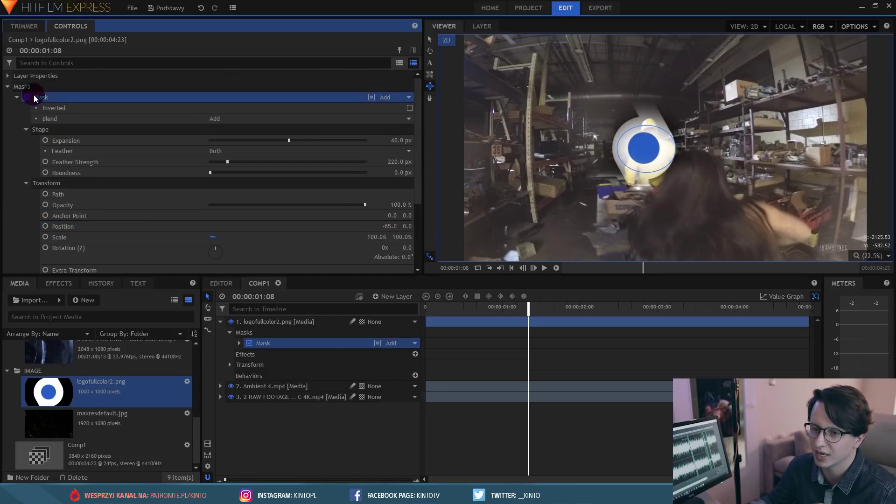
scroll(364, 214, down, 1)
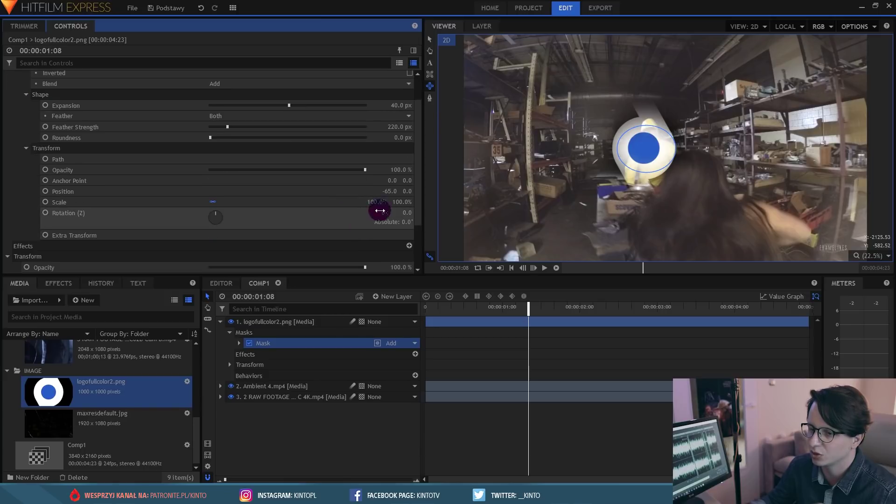
drag(390, 190, 305, 190)
scroll(144, 156, down, 2)
click(138, 133)
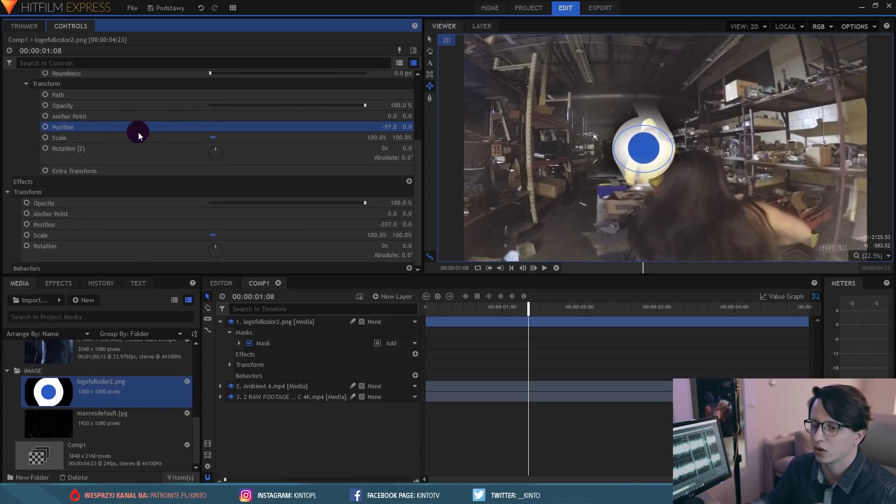
Step: Delete the masked logofullcolor2.png layer from Comp1
scroll(138, 132, up, 3)
click(24, 88)
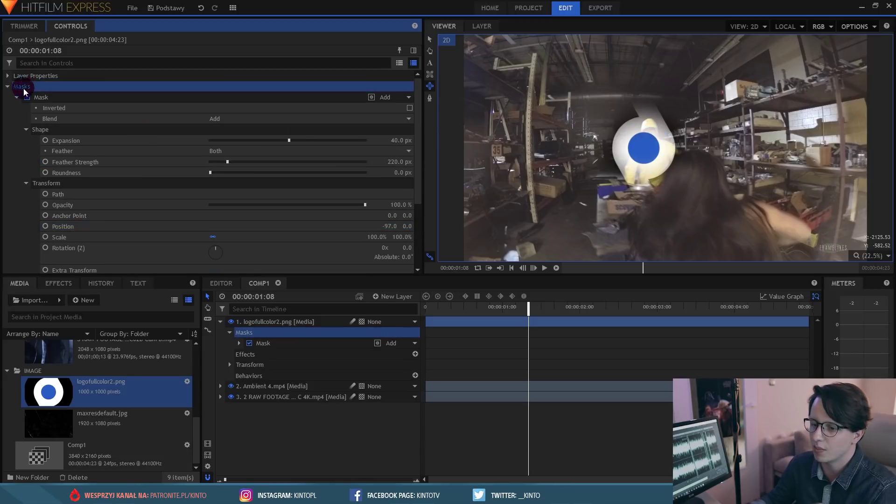
click(268, 326)
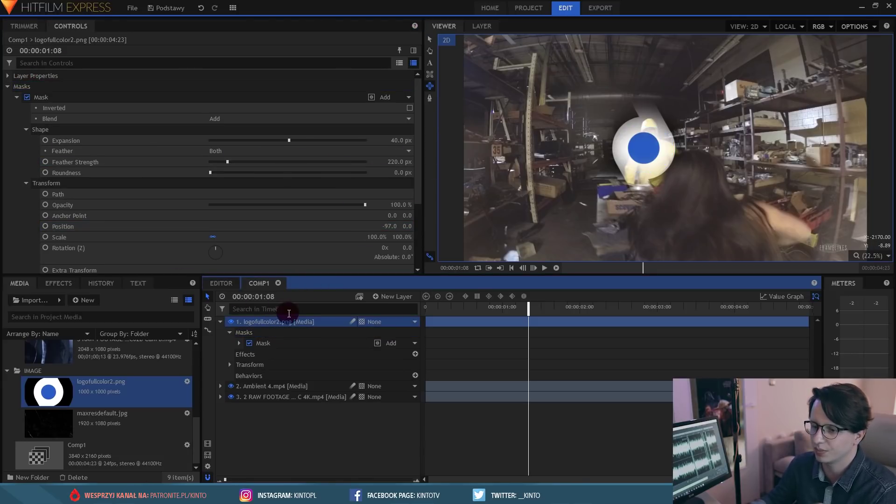
key(Delete)
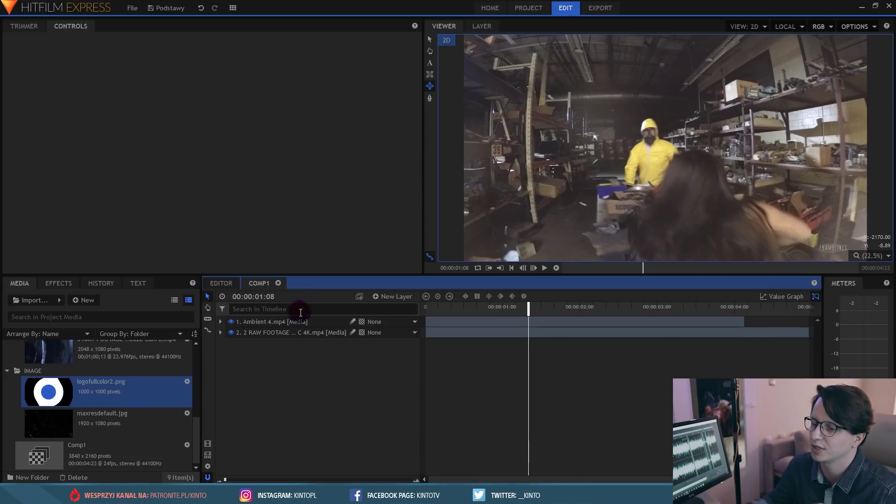
Step: Select the Ambient 4.mp4 layer and look into its Transform properties, then collapse them again
click(287, 321)
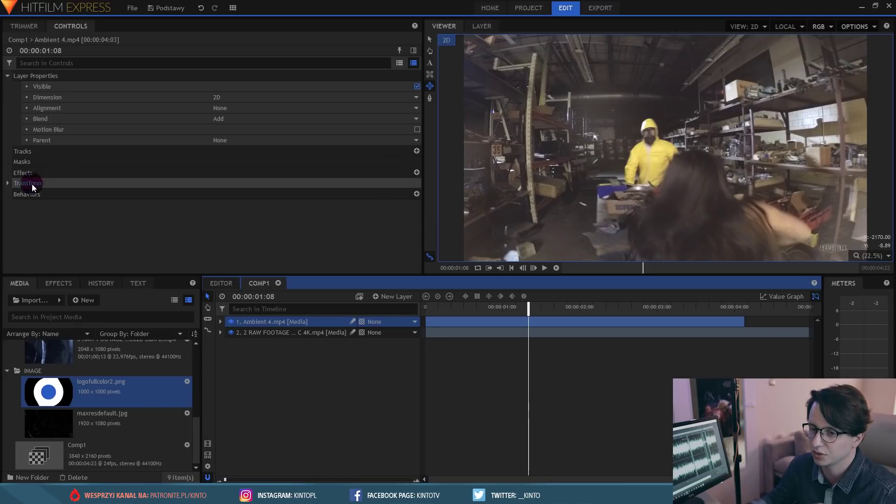
click(8, 184)
click(8, 184)
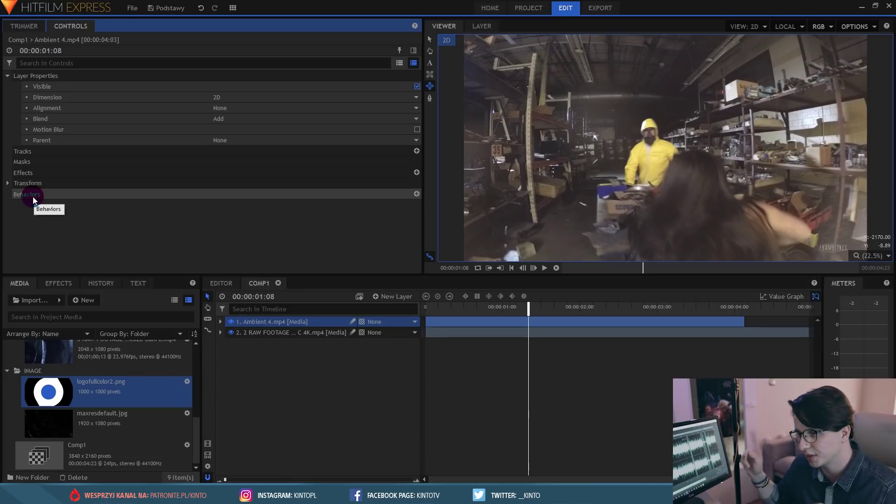
Step: Scrub through Comp1 from 00:00:00:08 to 00:00:04:00 to review the footage with no layer selected
click(278, 348)
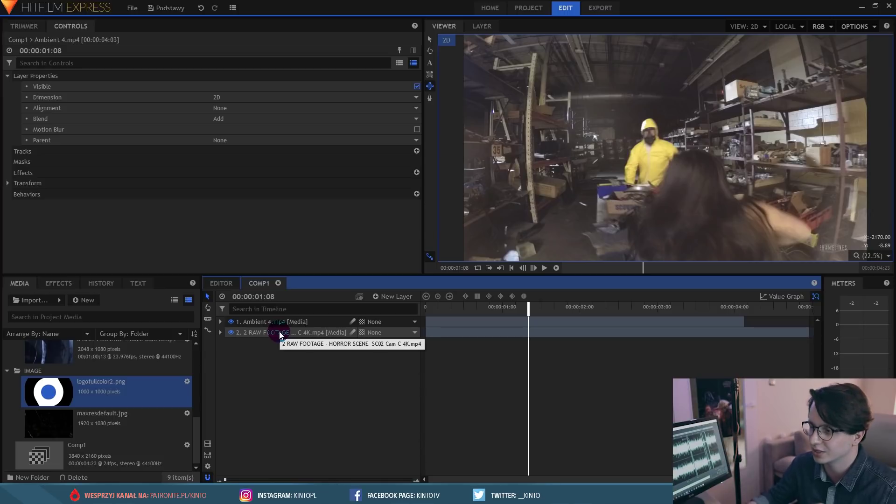
drag(485, 307, 450, 311)
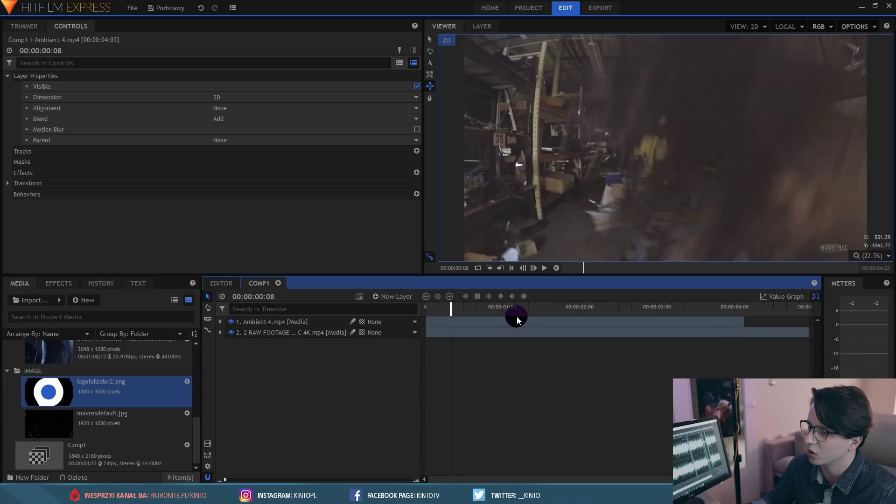
click(735, 306)
drag(762, 310, 734, 305)
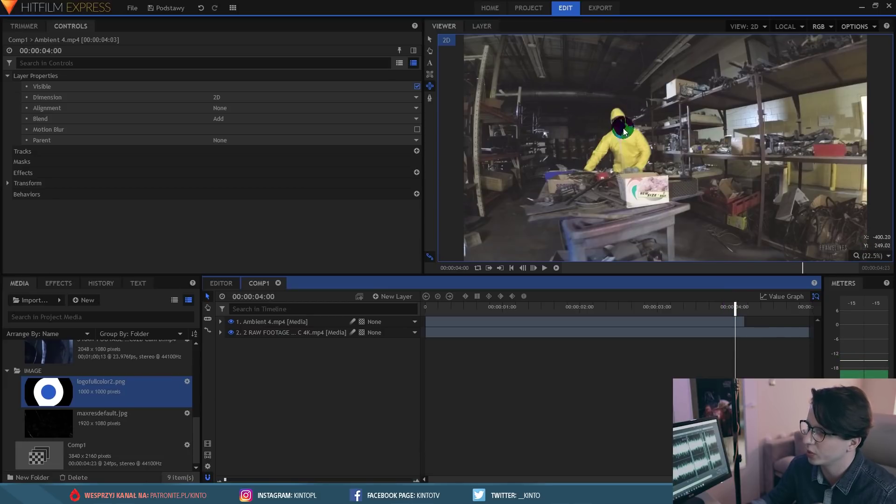
Step: Add a 100% Opacity keyframe to the Ambient 4.mp4 layer at 00:00:00:07
click(752, 306)
drag(515, 302, 470, 307)
click(518, 322)
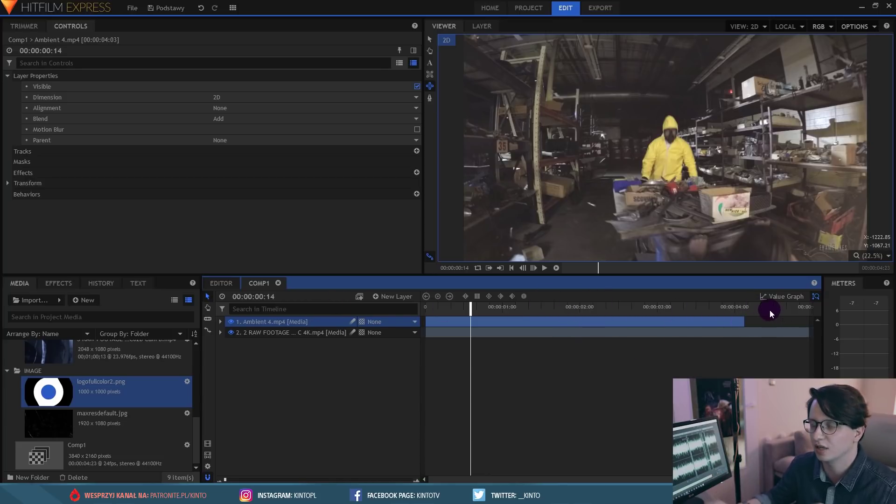
click(222, 321)
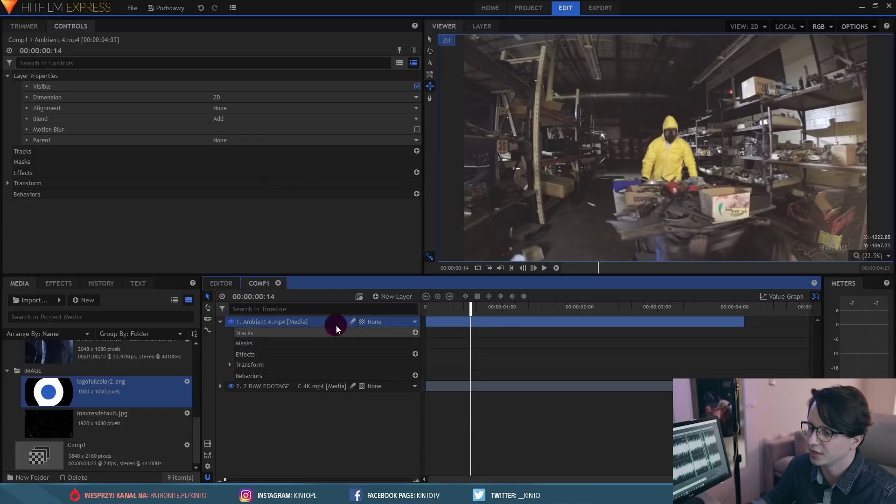
drag(438, 305, 448, 309)
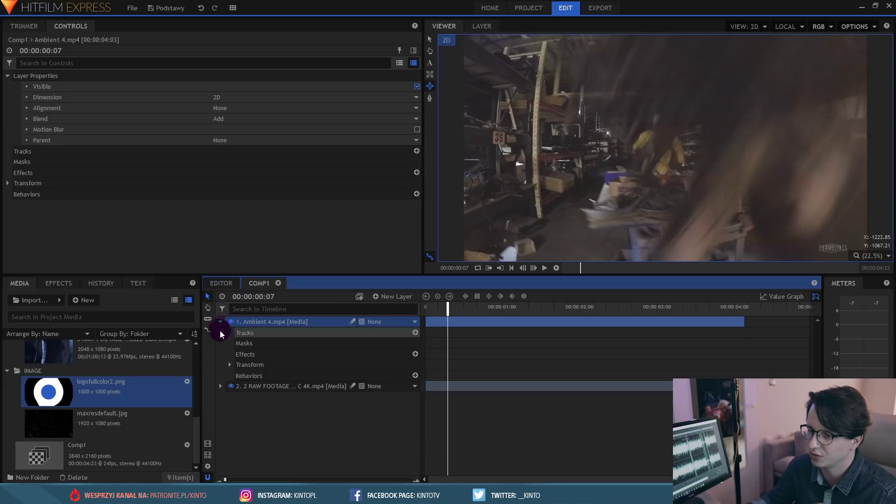
click(228, 364)
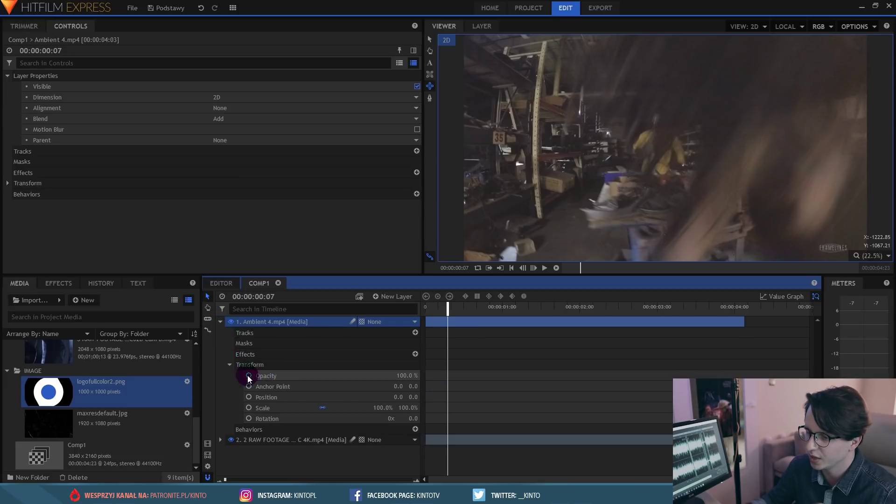
click(249, 377)
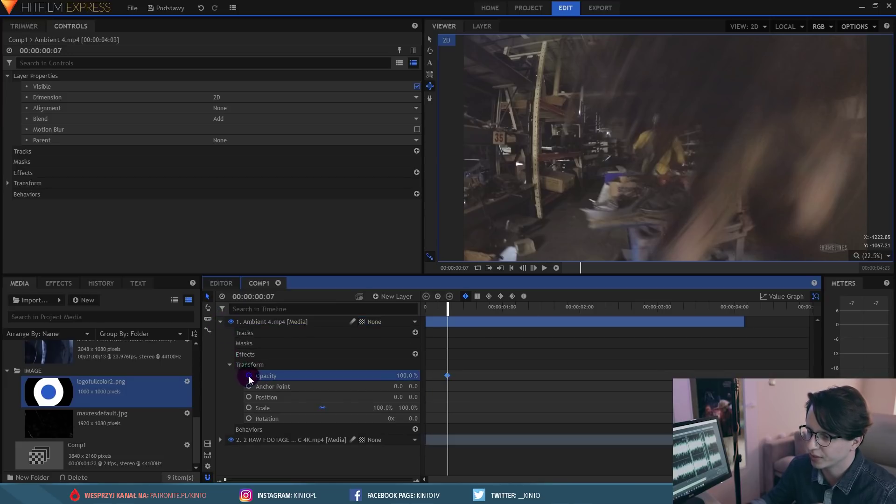
Step: Keyframe the Ambient 4.mp4 layer's Opacity at 0% at 00:00:00:00 and preview the start of the fade-in
drag(447, 309, 420, 334)
click(405, 376)
text(0)
key(Return)
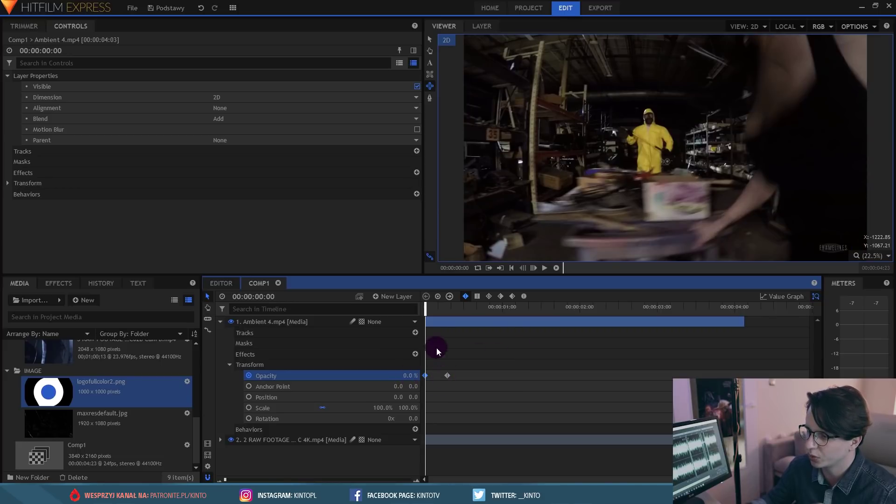
drag(425, 308, 432, 311)
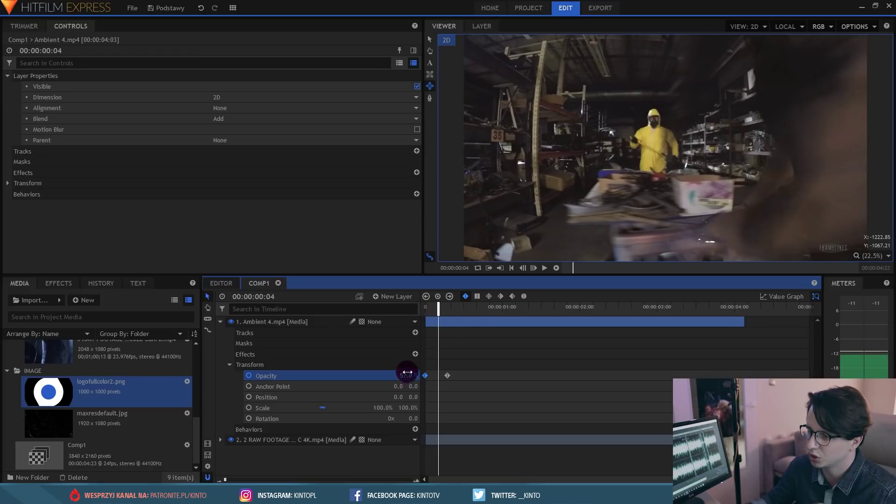
Step: Add a 100% Opacity keyframe to the Ambient 4.mp4 layer at 00:00:03:19
drag(439, 308, 718, 310)
drag(397, 376, 392, 376)
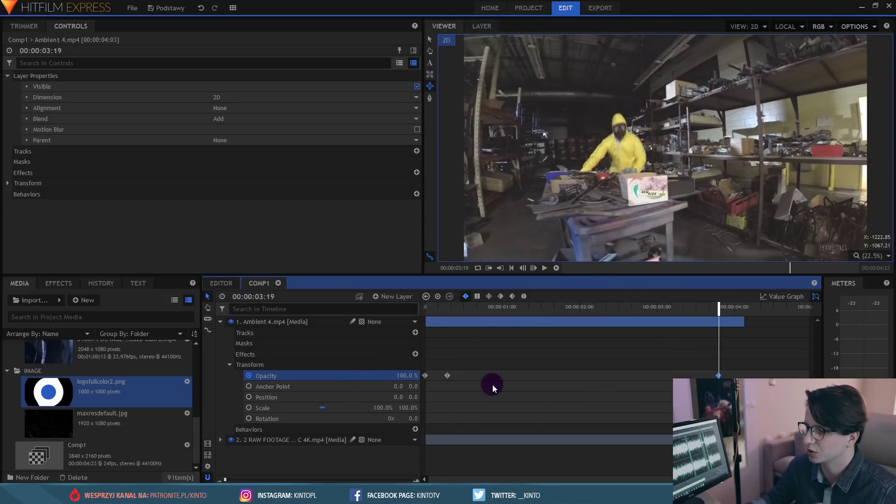
click(405, 376)
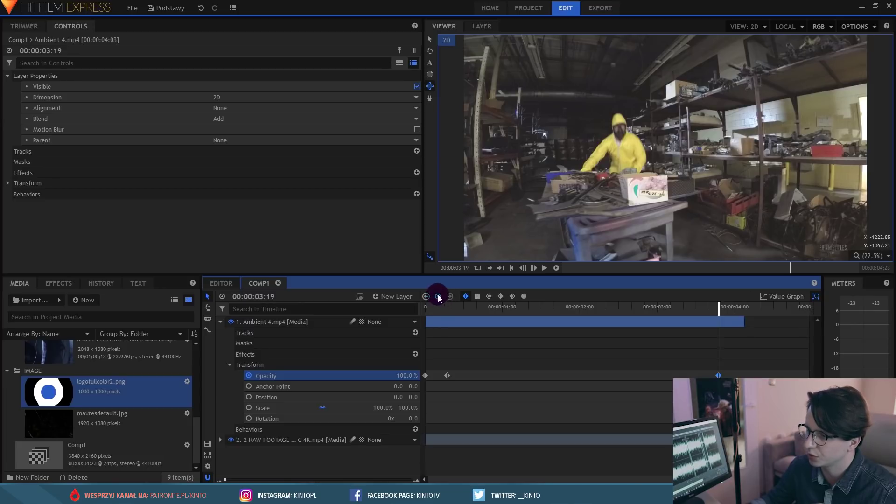
click(720, 374)
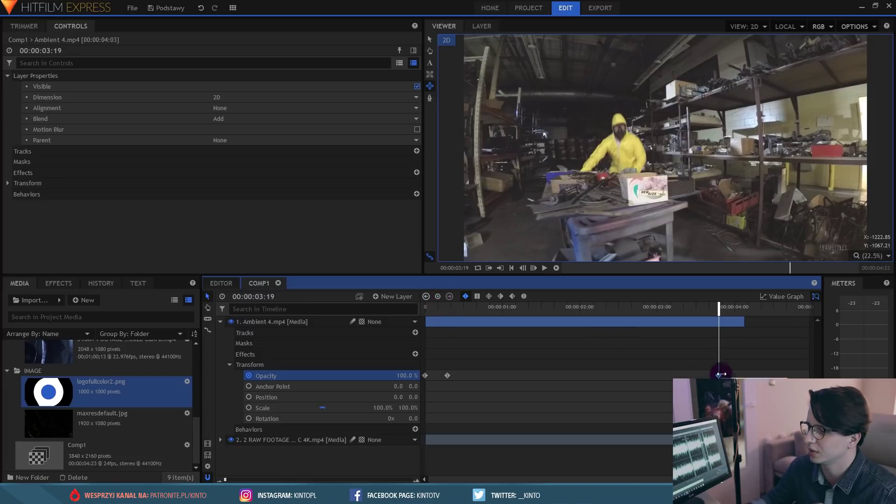
Step: Keyframe the Ambient 4.mp4 layer's Opacity at 0% at its end, 00:00:04:03, and scrub back over the fade-out
click(743, 309)
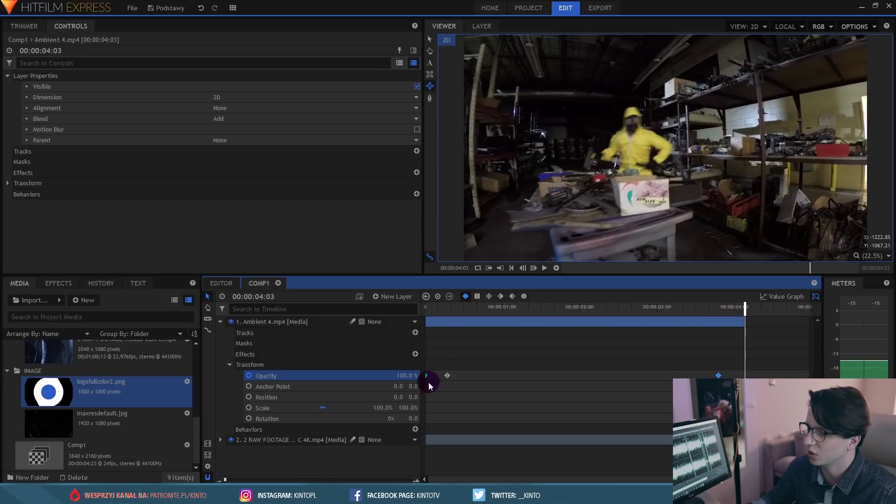
click(728, 309)
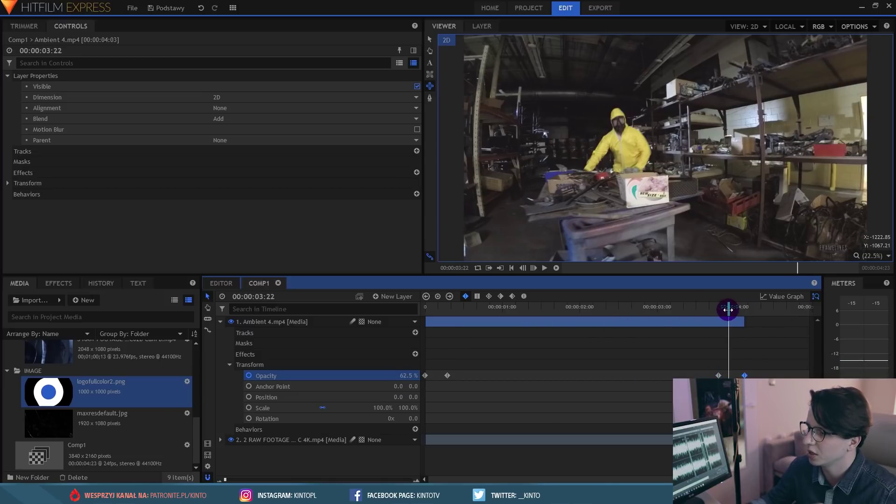
mouse_move(728, 309)
mouse_down()
mouse_move(719, 308)
mouse_move(726, 308)
mouse_up()
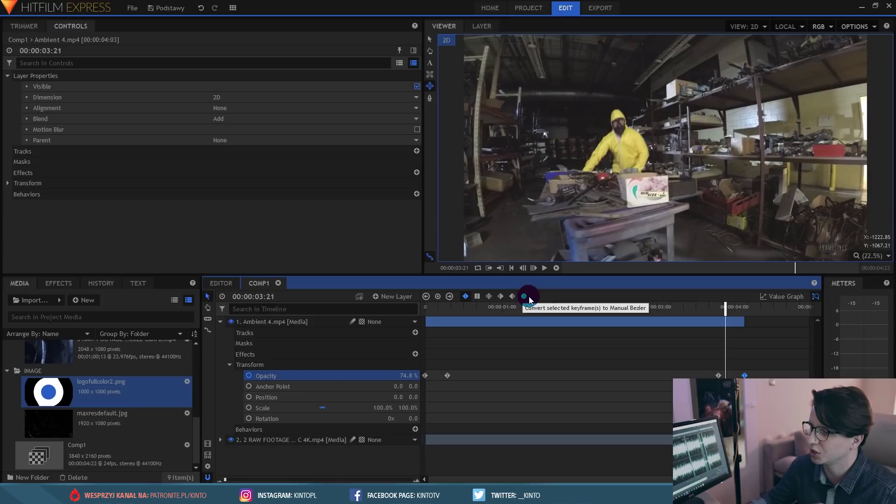
Step: Examine the Ambient 4.mp4 Opacity curve in the Value Graph, scrub over the fade-in and collapse the layer
click(771, 297)
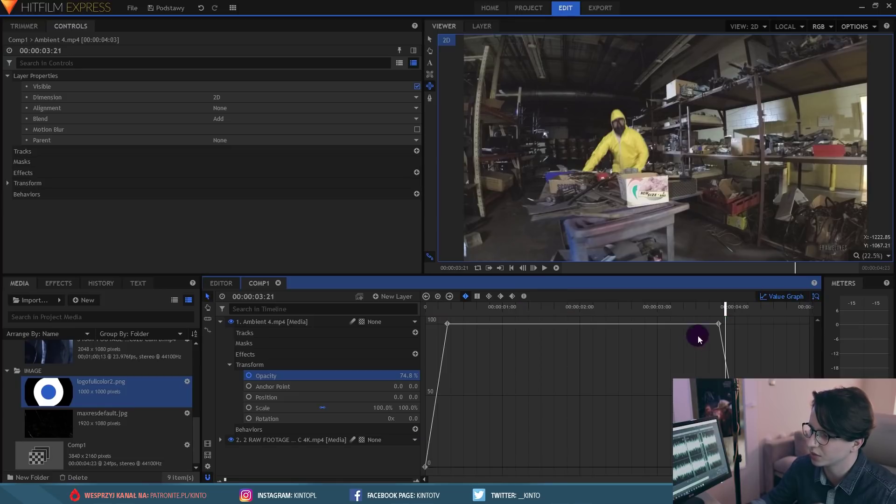
click(780, 298)
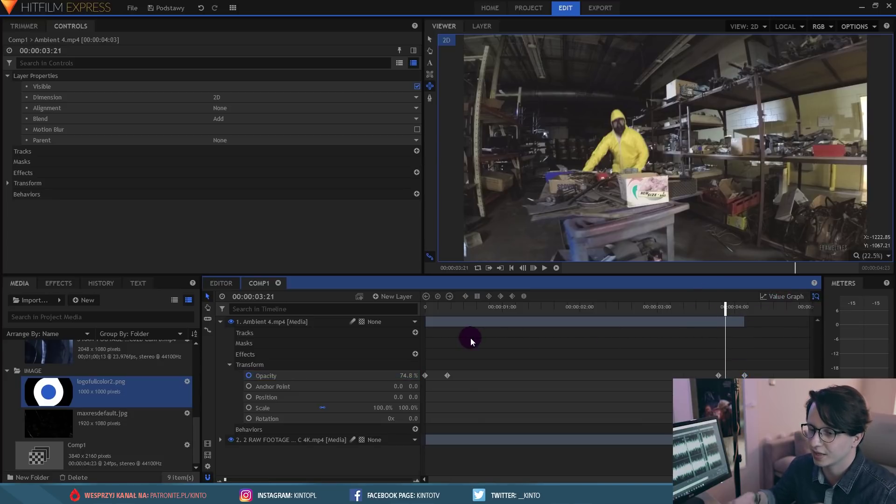
click(427, 309)
click(438, 374)
drag(481, 308, 470, 309)
click(221, 321)
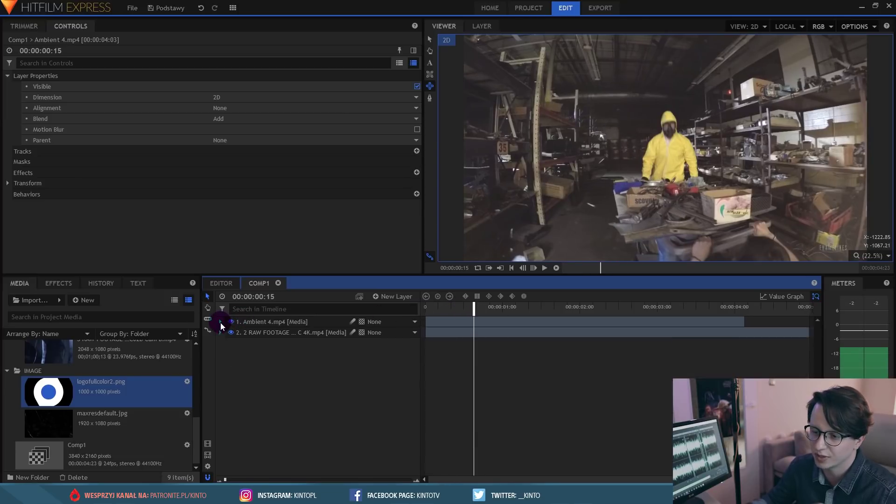
Step: Add logofullcolor2.png as the uppermost layer of Comp1 and set its Scale to 52%
drag(79, 385, 276, 320)
click(220, 322)
click(230, 353)
click(387, 396)
text(57)
key(Return)
drag(418, 397, 409, 394)
Step: Keyframe the logo's Position at 00:00:00:00 in the frame's lower-left corner, at about -1606, -795
drag(471, 307, 435, 308)
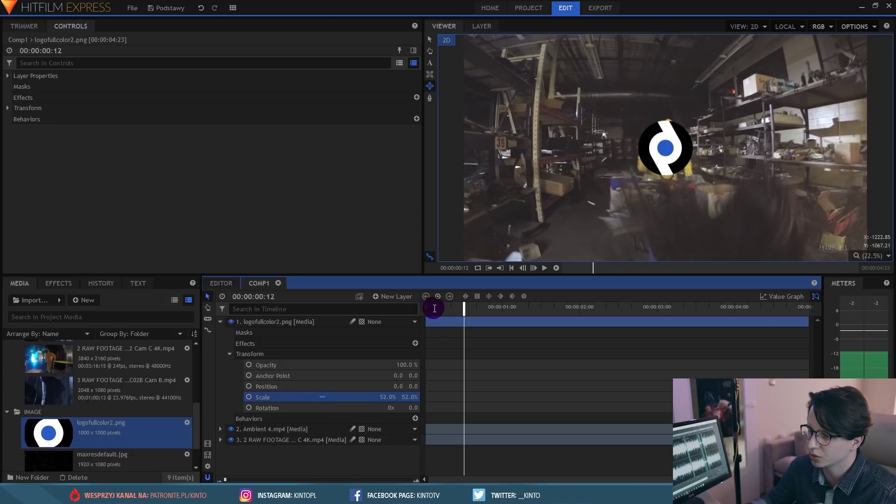
click(426, 309)
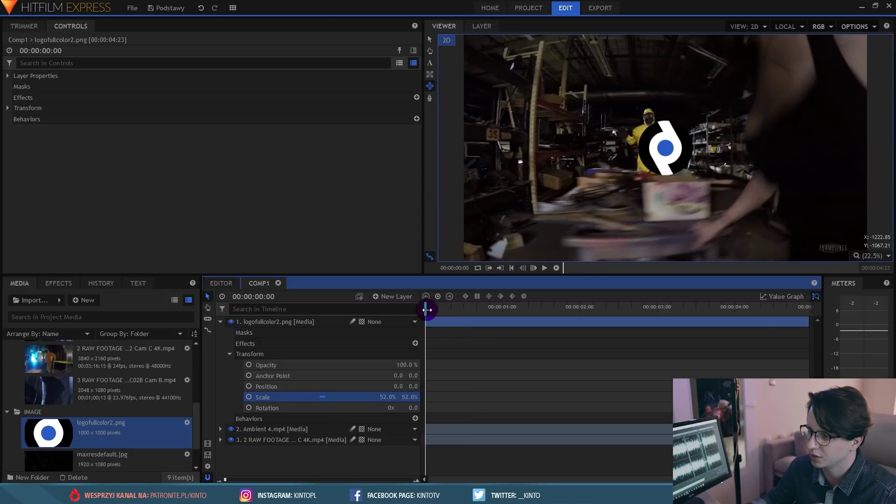
click(249, 387)
drag(395, 386, 355, 386)
drag(568, 148, 496, 231)
Step: Keyframe the logo's Position X at 1578 at 00:00:04:22, play back the movement and collapse the layer
click(806, 306)
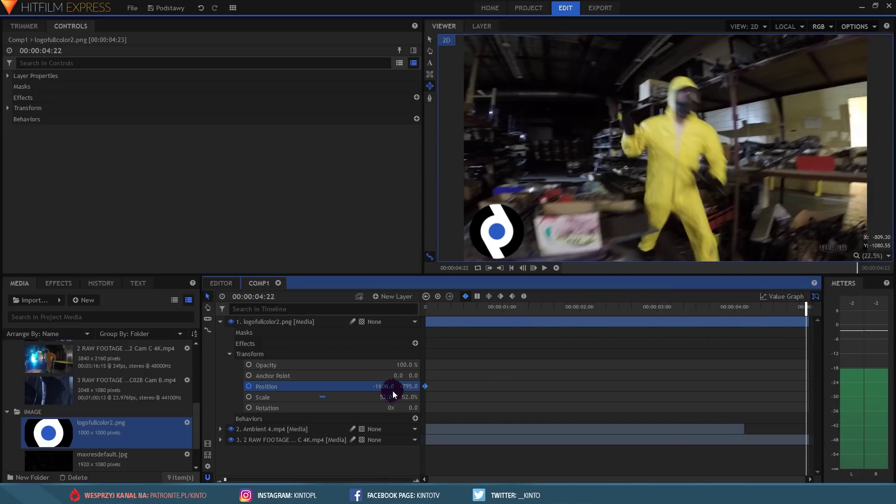
drag(384, 387, 385, 387)
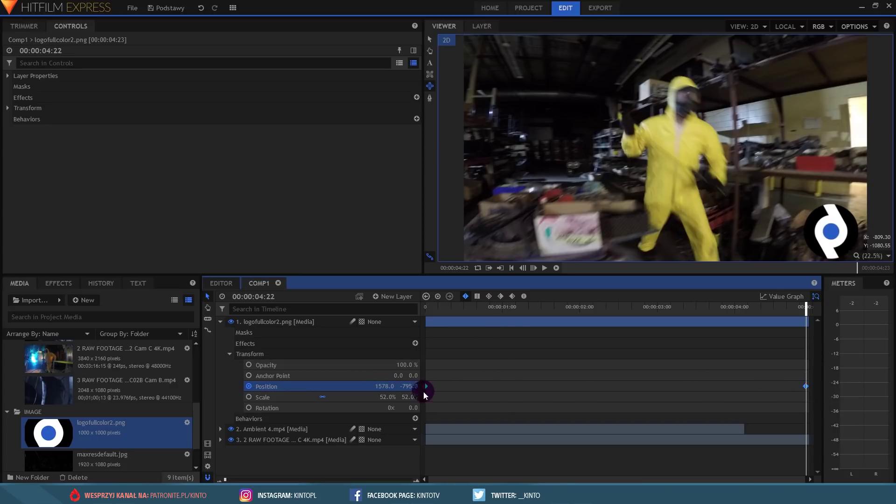
click(429, 310)
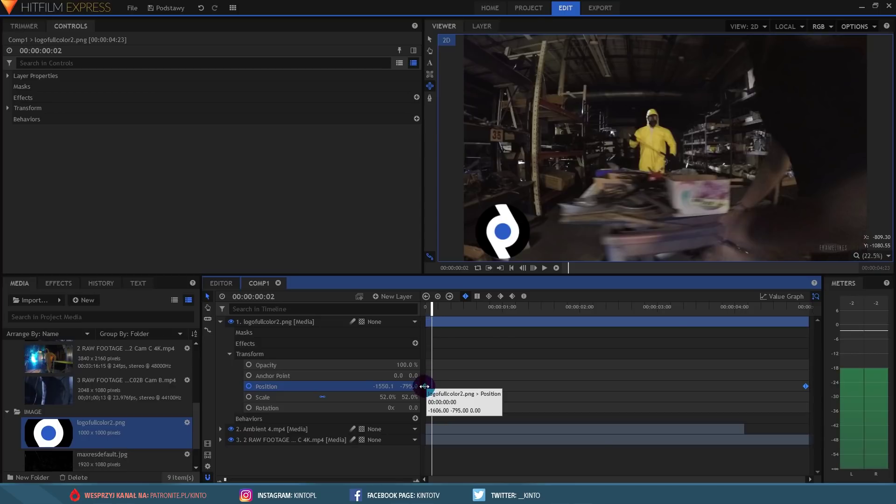
key(space)
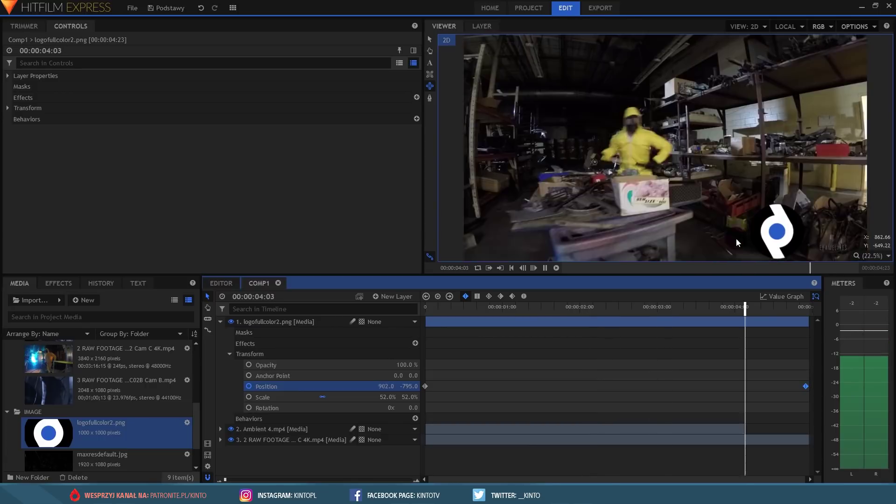
click(515, 308)
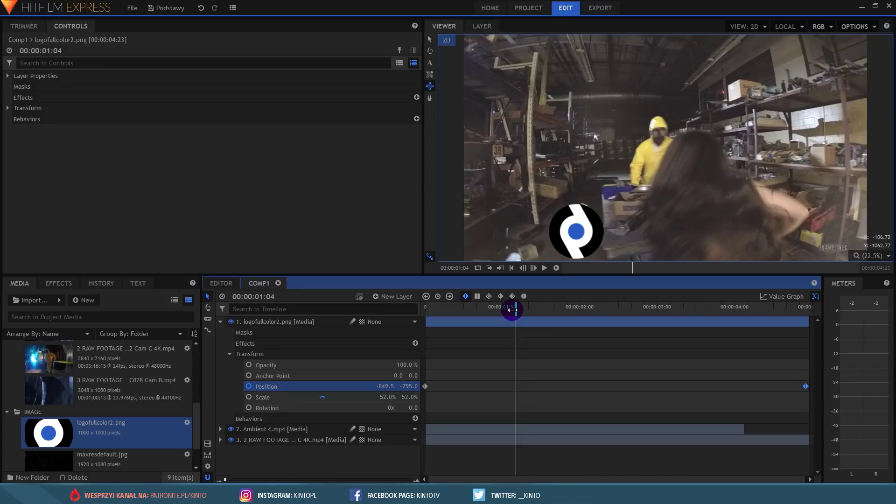
click(221, 321)
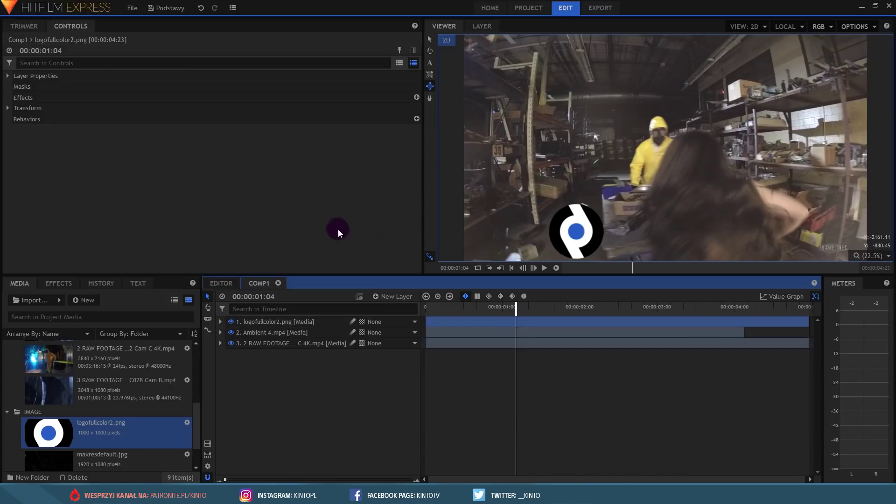
Step: Delete the scaled-down 3 RAW FOOTAGE Cam B overlay and the maxresdefault.jpg clip on Video 2 from the Editor timeline
click(223, 283)
click(501, 329)
scroll(411, 345, up, 2)
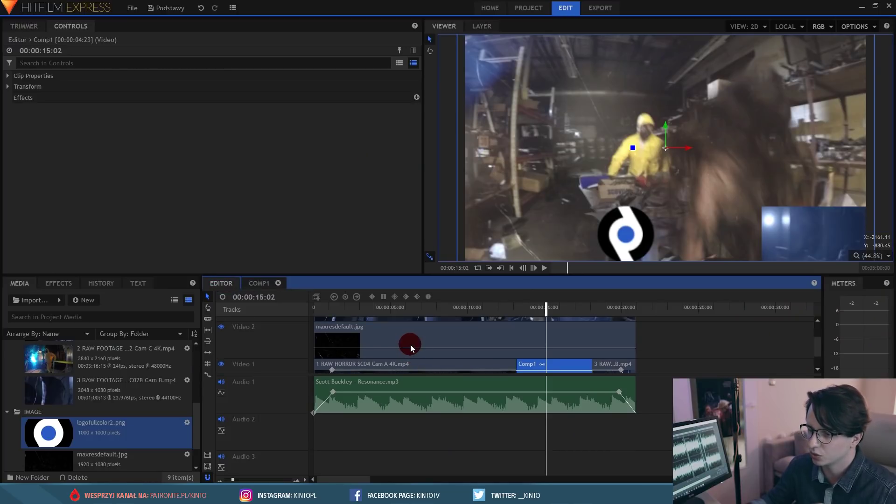
scroll(410, 344, up, 1)
click(453, 329)
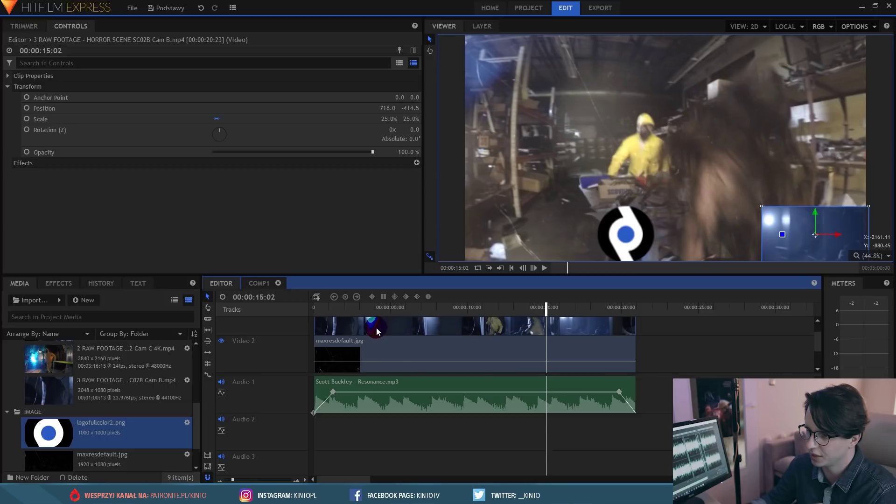
key(Delete)
click(404, 345)
key(Delete)
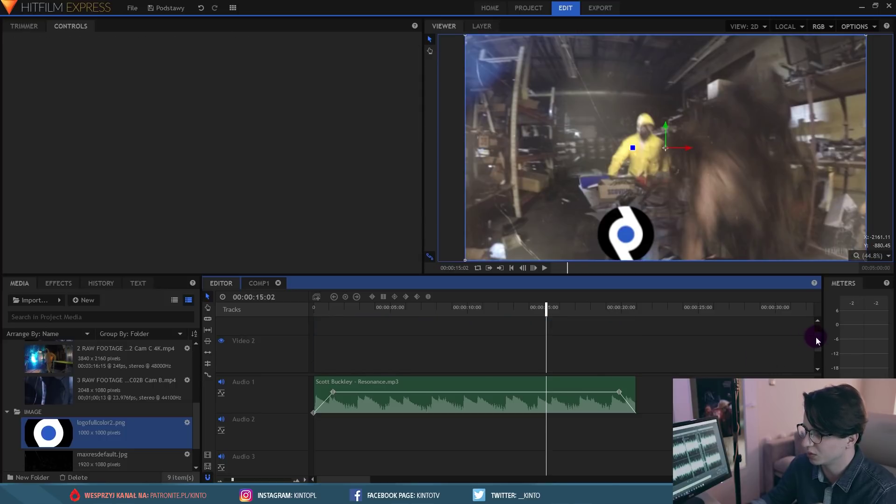
Step: Place logofullcolor2.png on Video 2 above the first clip, so that it ends where Comp1 begins
drag(816, 337, 816, 349)
click(415, 313)
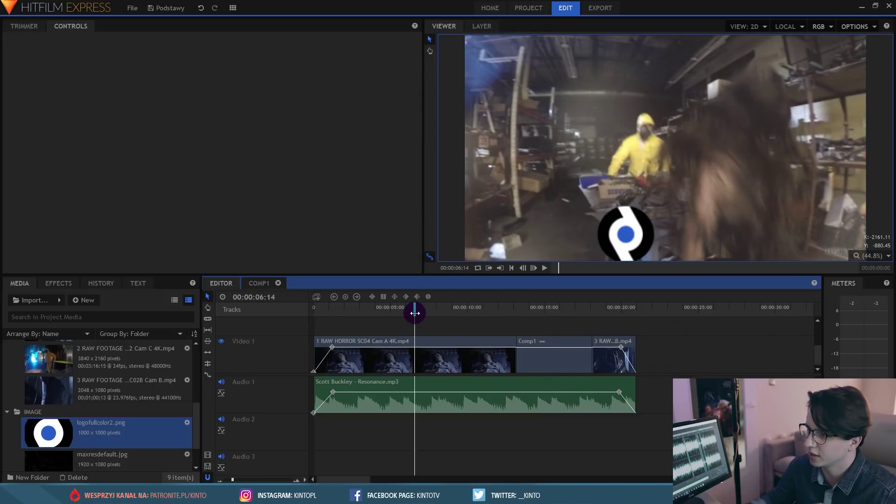
key(space)
click(408, 313)
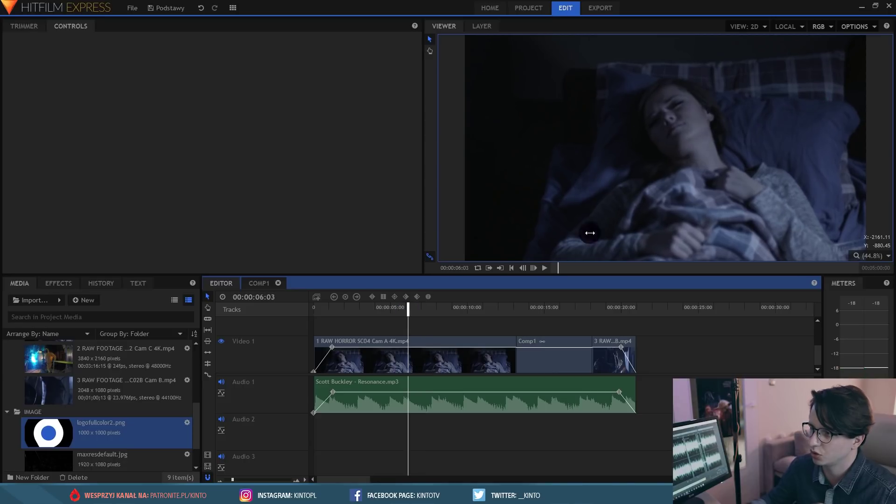
drag(65, 426, 372, 357)
mouse_move(425, 353)
mouse_down()
mouse_move(381, 333)
mouse_move(345, 346)
mouse_move(455, 359)
mouse_move(456, 342)
mouse_move(439, 340)
mouse_move(473, 346)
mouse_move(429, 340)
mouse_up()
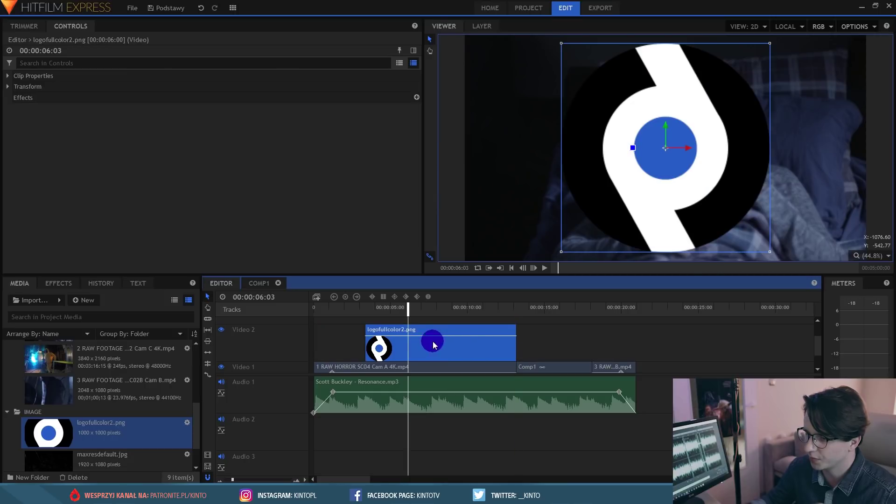
Step: Create a short fade-in on the logo clip with two opacity keyframes, and scrub to 00:00:06:15
click(370, 335)
drag(370, 335, 365, 360)
click(362, 306)
drag(362, 307, 416, 306)
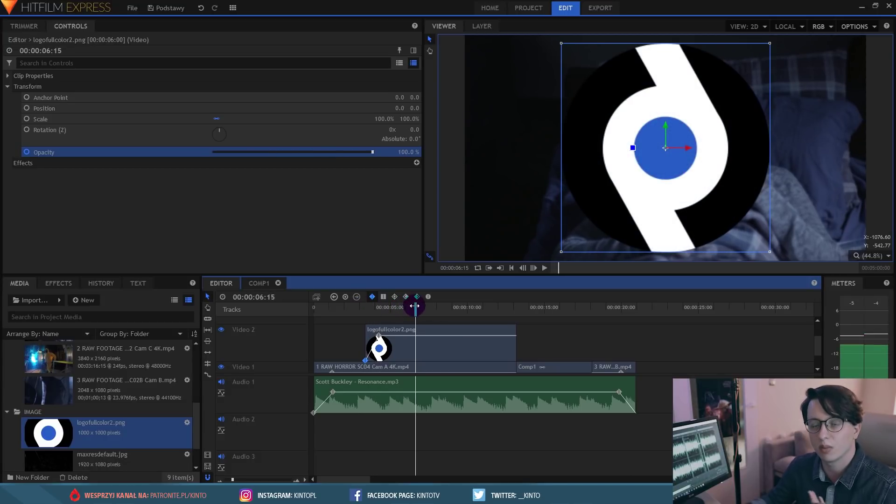
Step: Scale the logo clip to 17% and move it to the frame's lower-left corner, at about -839.8, -417.6
drag(389, 119, 338, 118)
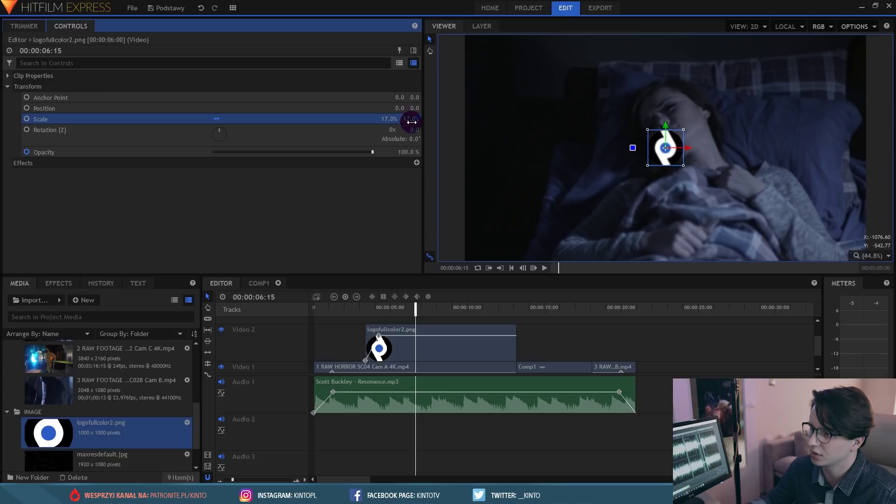
drag(673, 139, 489, 214)
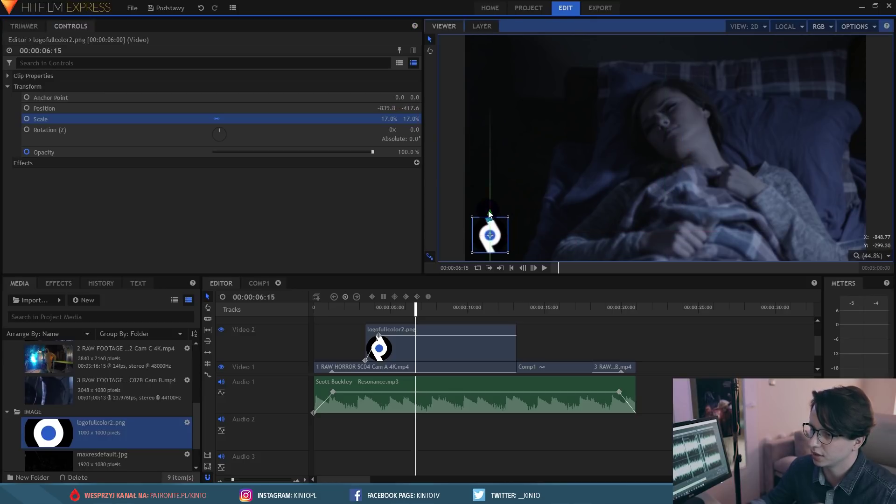
click(595, 312)
Step: Select the logo clip on Video 2 and show the keyframe timeline beside its properties
click(457, 349)
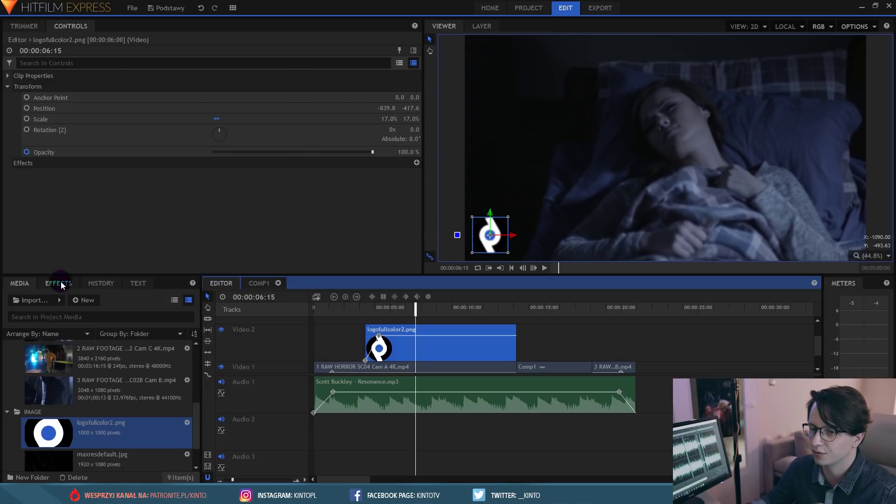
click(413, 50)
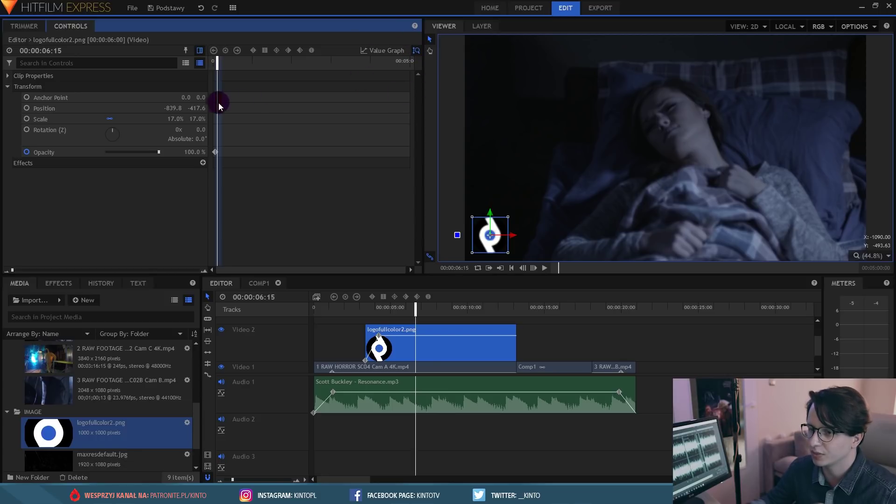
Step: Expand the logo layer's transform properties in Comp1 to examine its position keyframes, and return to the Editor timeline
click(259, 284)
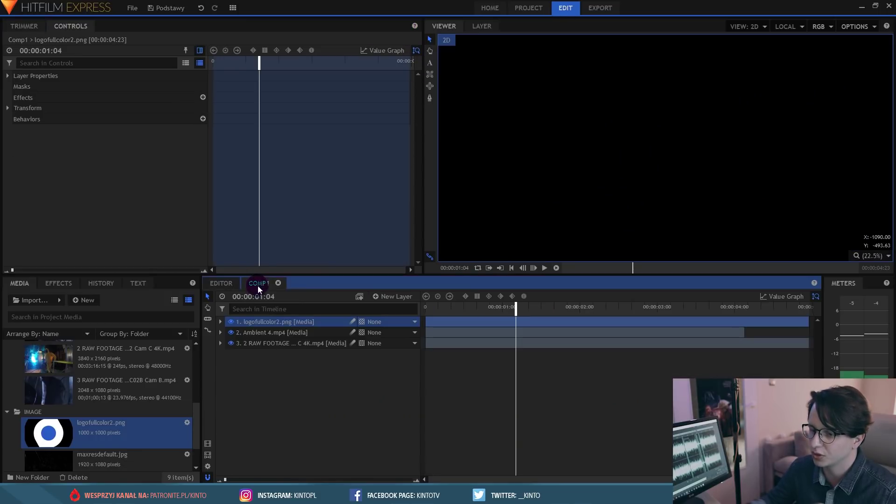
click(220, 322)
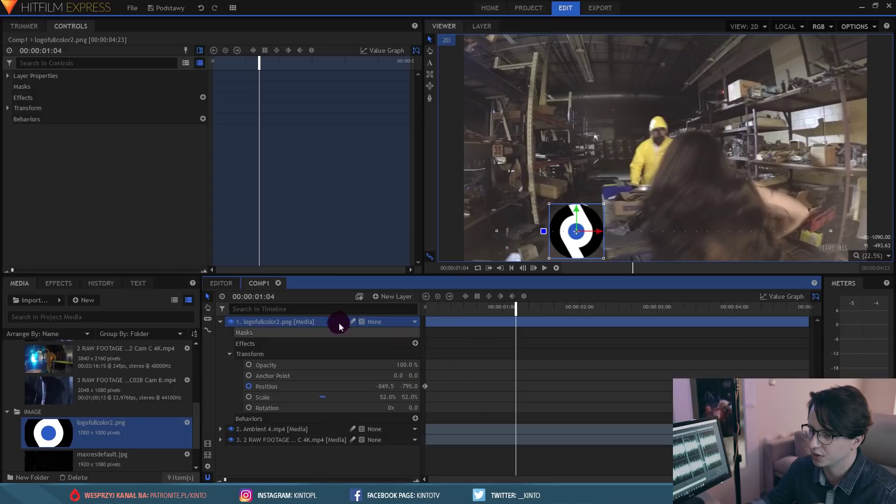
click(220, 283)
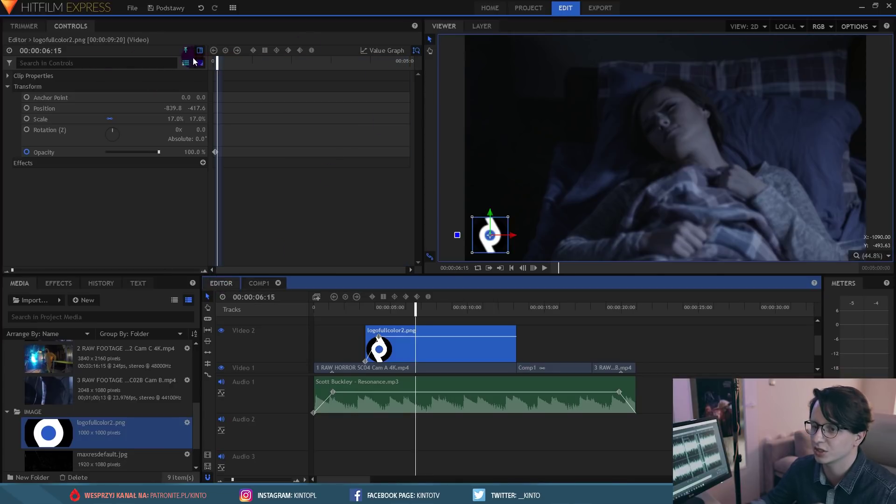
Step: Widen the logo clip's keyframe timeline and add a position keyframe at the clip's start, 00:00:03:09
click(200, 50)
click(406, 50)
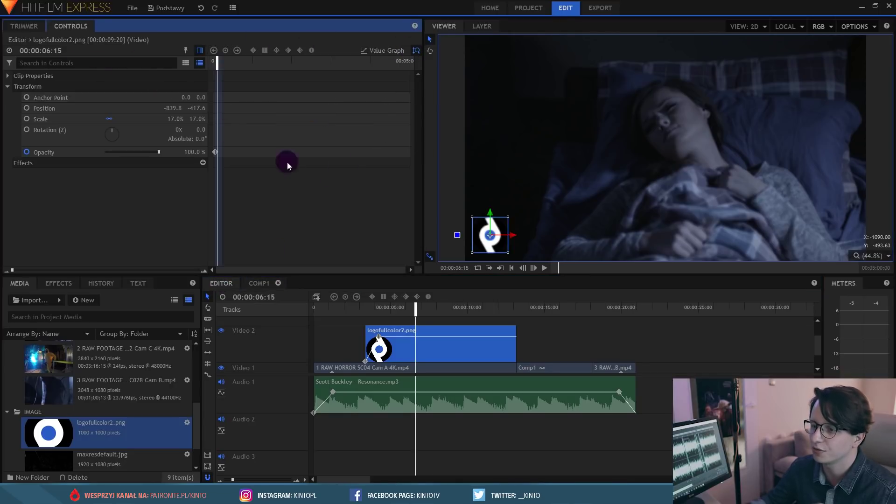
drag(209, 102, 167, 103)
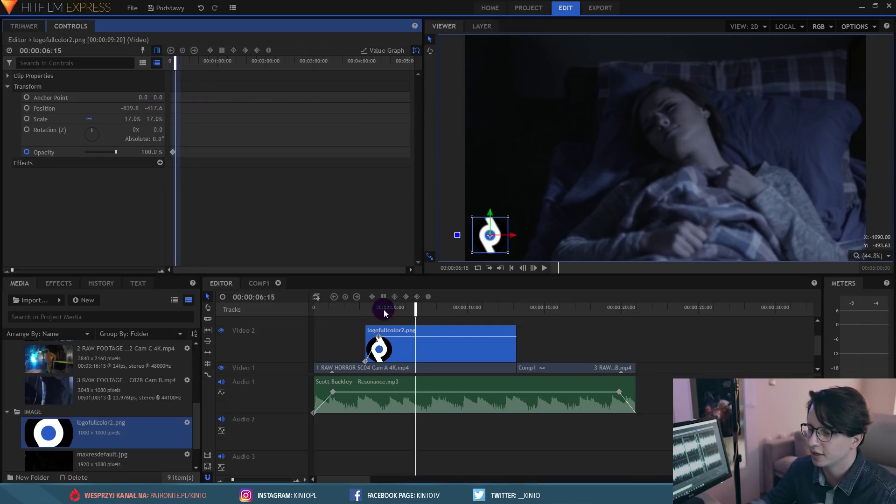
drag(384, 310, 379, 314)
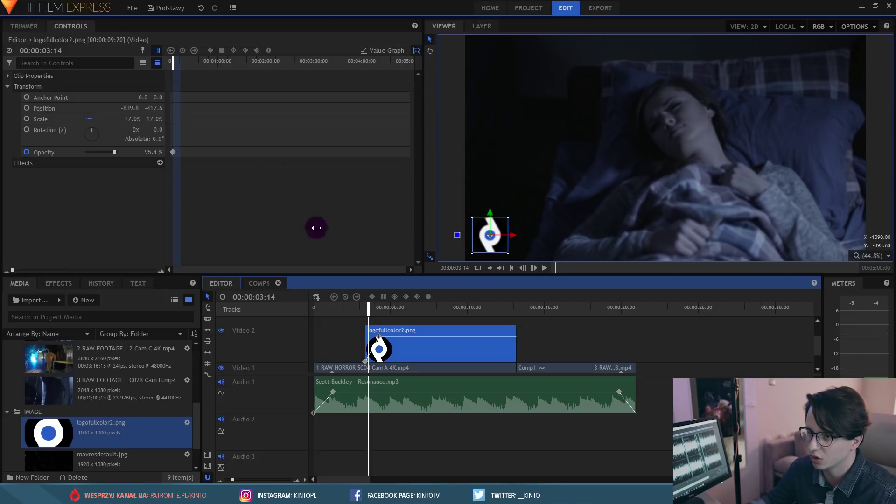
drag(178, 60, 119, 63)
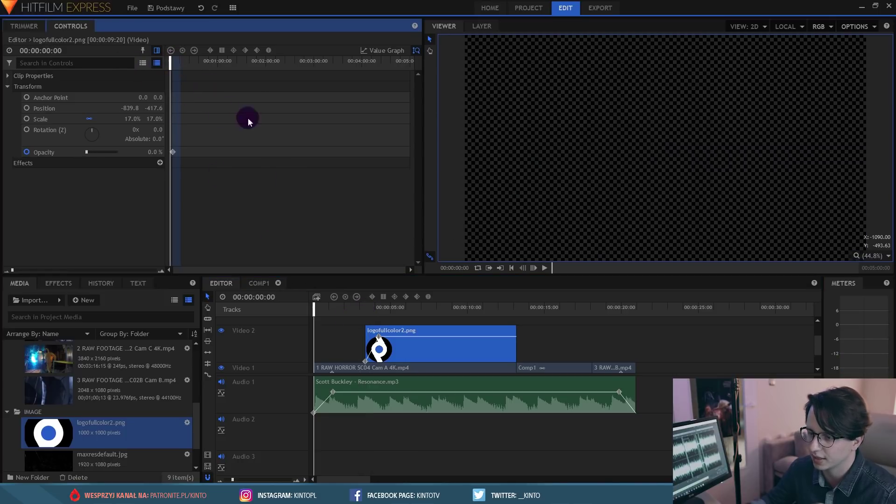
click(362, 308)
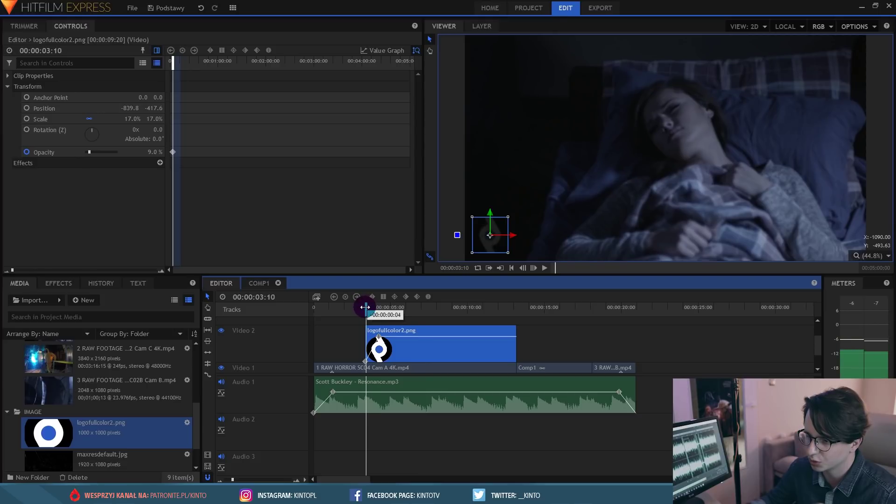
drag(364, 307, 364, 307)
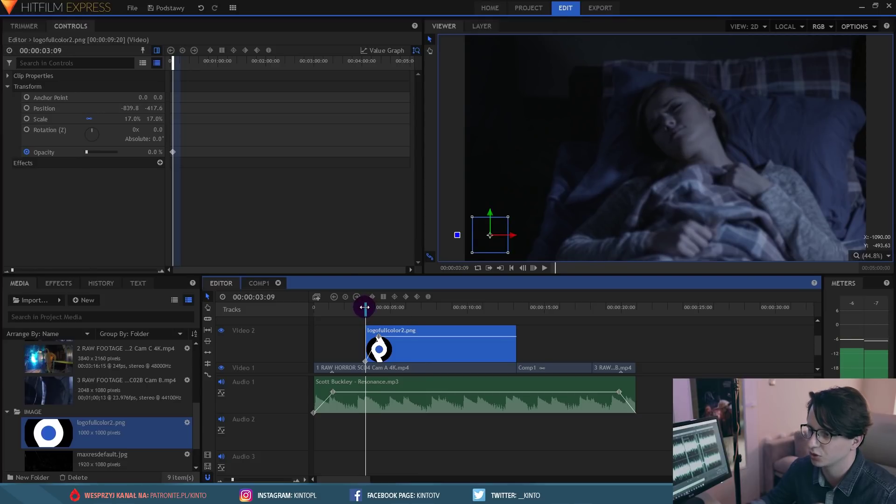
click(26, 109)
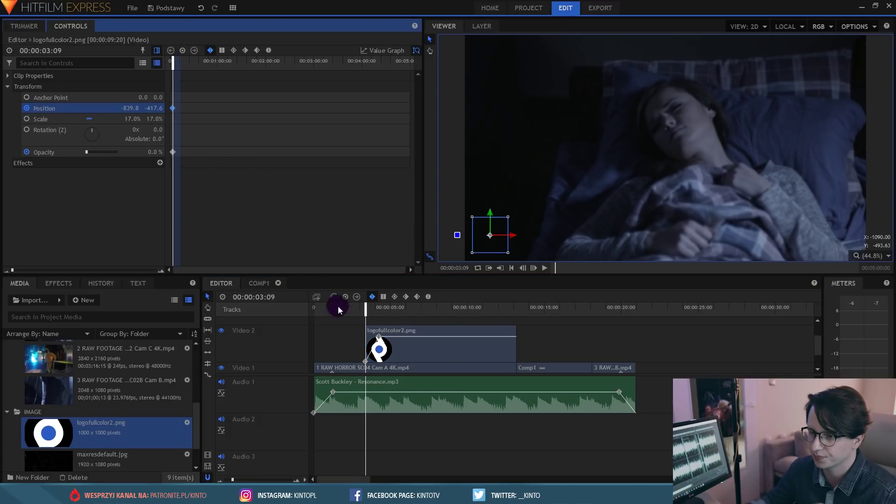
Step: Keyframe the logo clip's position at its end, 00:00:13:03, moving it horizontally to about 771.1, -417.6
click(376, 346)
mouse_move(177, 67)
mouse_down()
mouse_move(240, 72)
mouse_move(177, 70)
mouse_move(206, 77)
mouse_move(180, 62)
mouse_up()
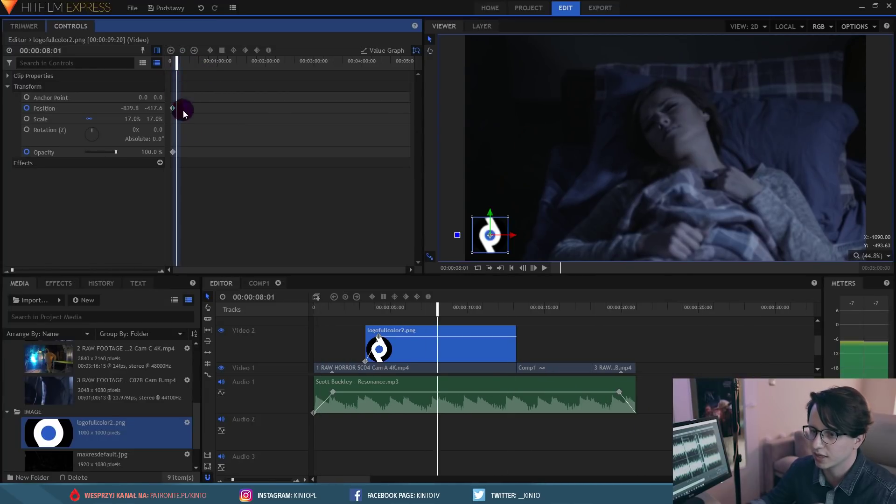
drag(7, 270, 30, 271)
mouse_move(400, 70)
mouse_down()
mouse_move(392, 64)
mouse_move(392, 91)
mouse_move(396, 73)
mouse_up()
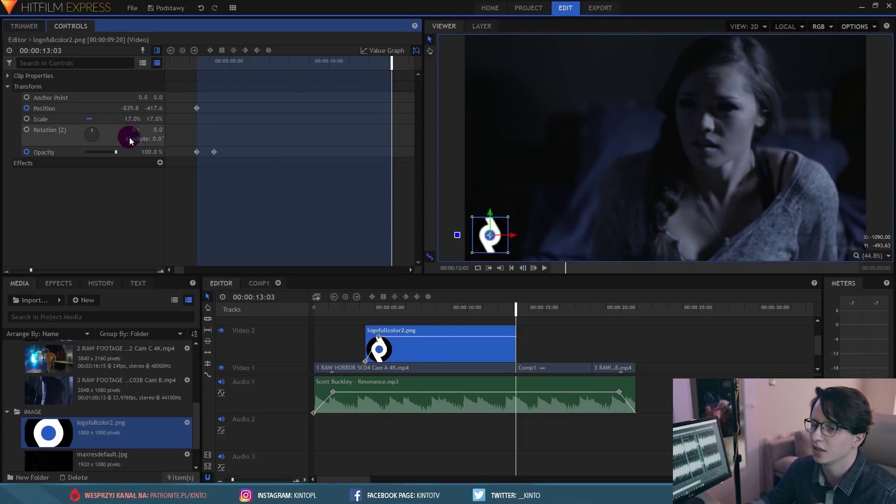
drag(131, 108, 163, 177)
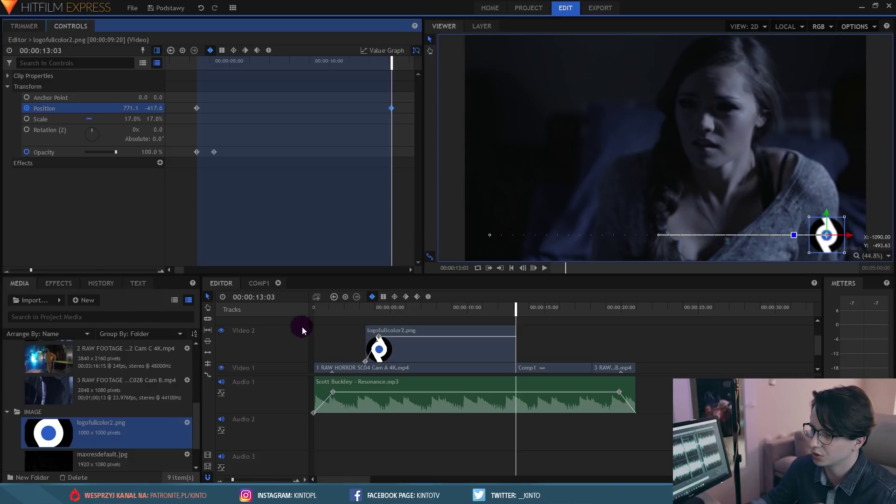
Step: Play back the logo's movement from the clip's start, stop near 00:00:05:05, and reselect the logo clip
click(361, 307)
key(space)
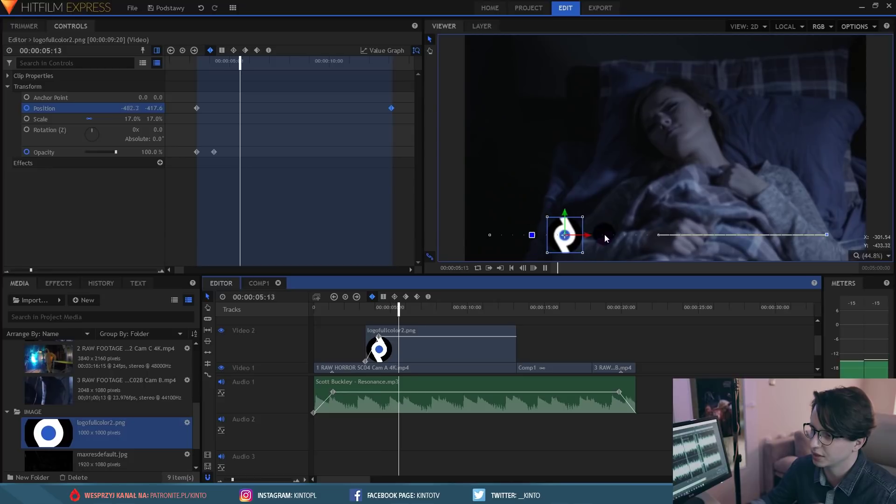
click(395, 307)
drag(402, 307, 393, 309)
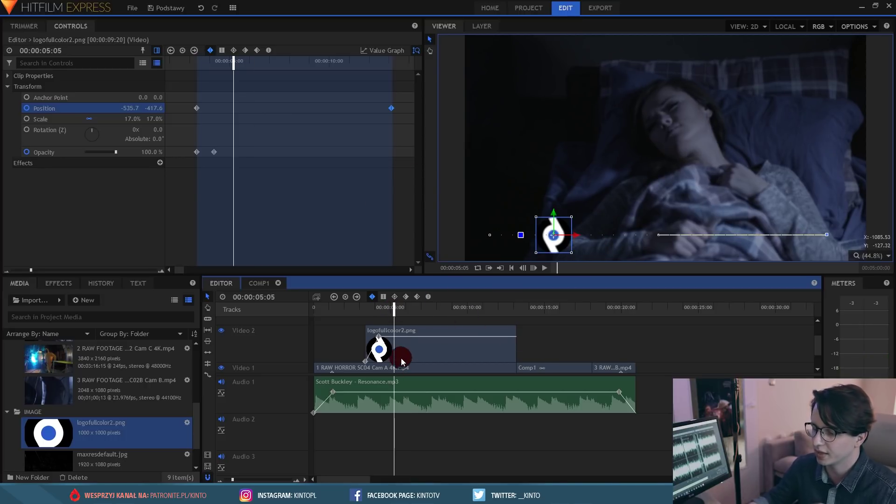
click(420, 338)
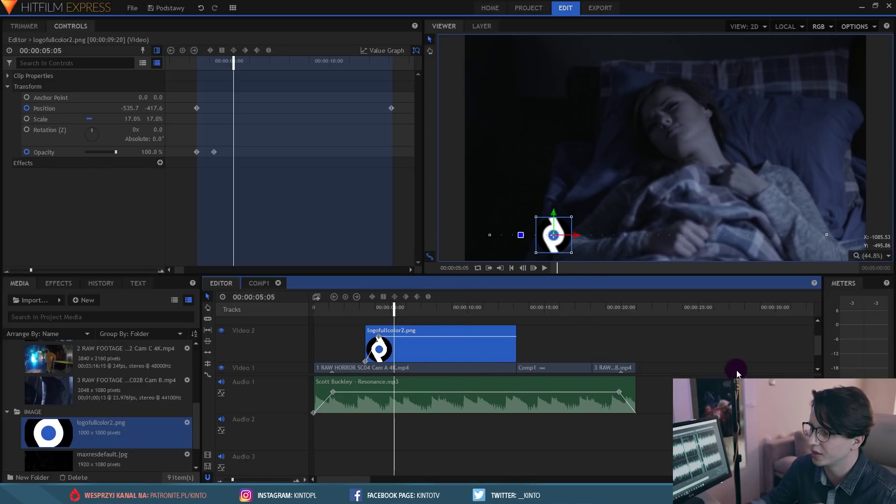
Step: Add a Cross Dissolve video transition on Video 1 between the first horror clip and Comp1
scroll(819, 343, down, 1)
scroll(819, 344, down, 2)
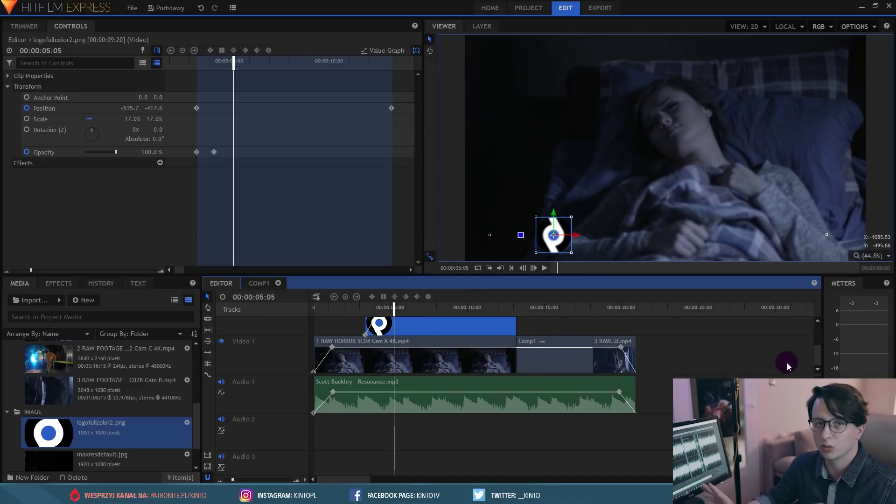
click(58, 283)
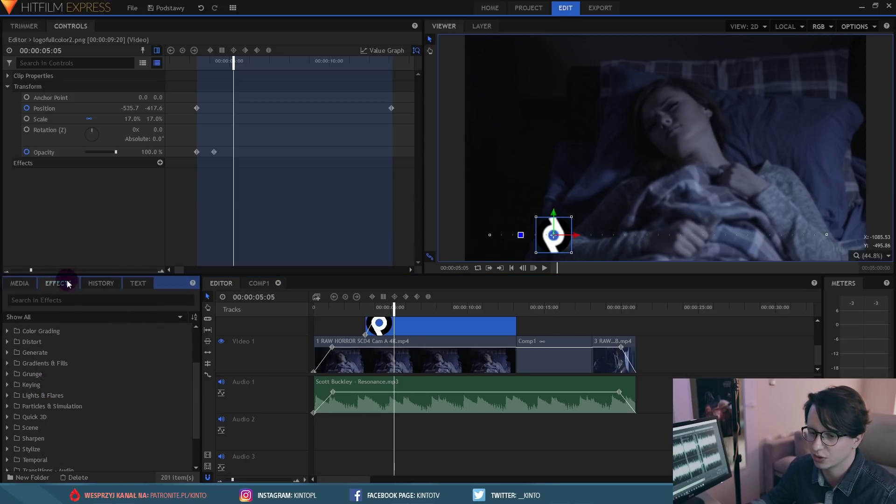
scroll(40, 408, down, 3)
click(21, 433)
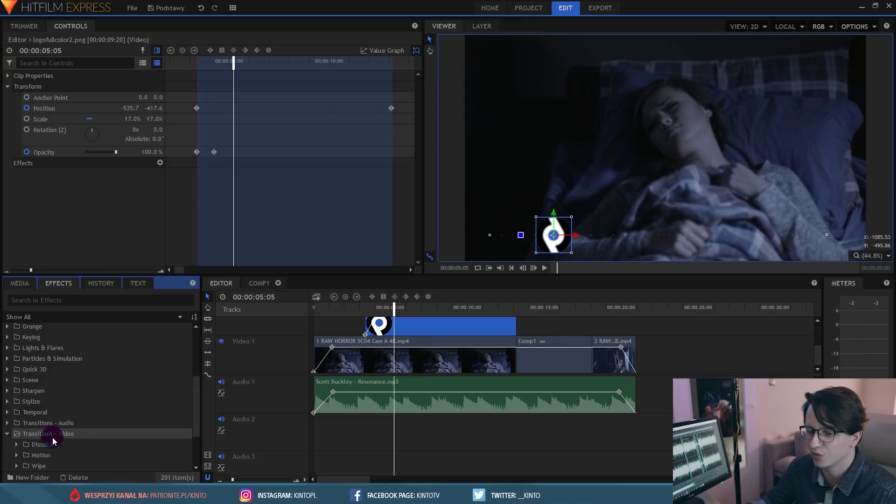
scroll(88, 433, down, 2)
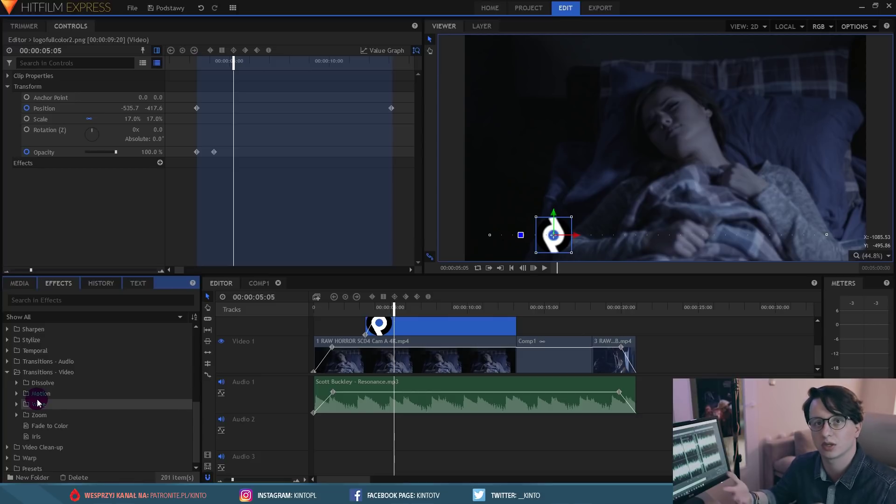
click(17, 383)
drag(50, 405, 511, 346)
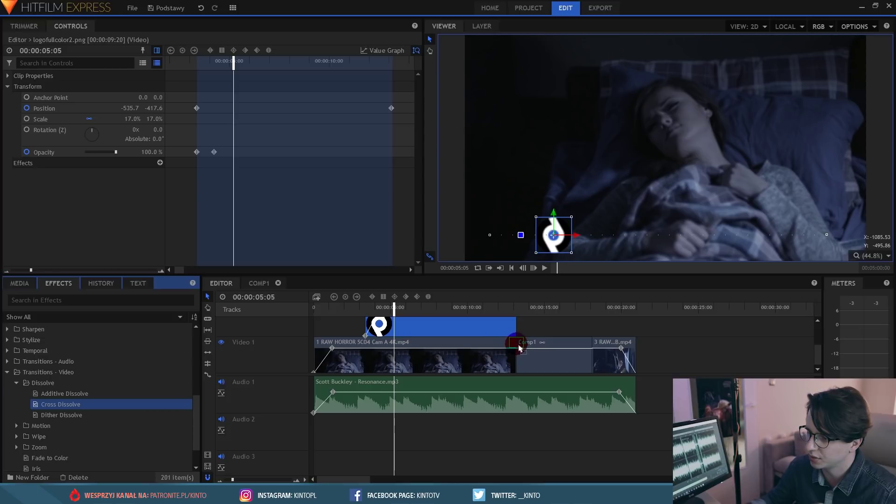
drag(517, 344, 517, 345)
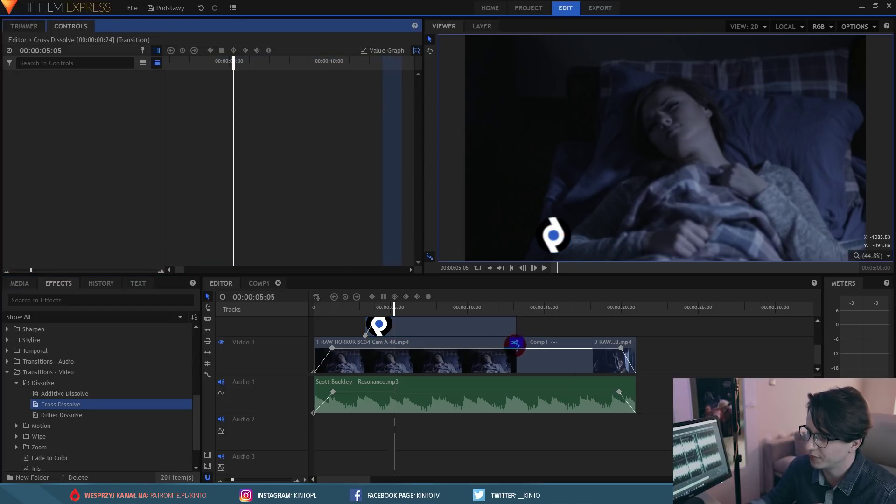
Step: Play and scrub through the cross dissolve to examine it, and return the playhead to 00:00:07:02
click(507, 308)
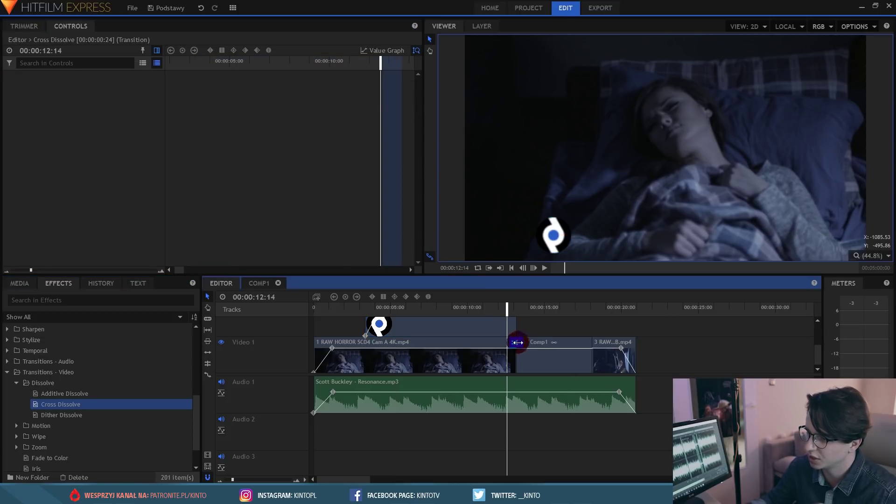
key(space)
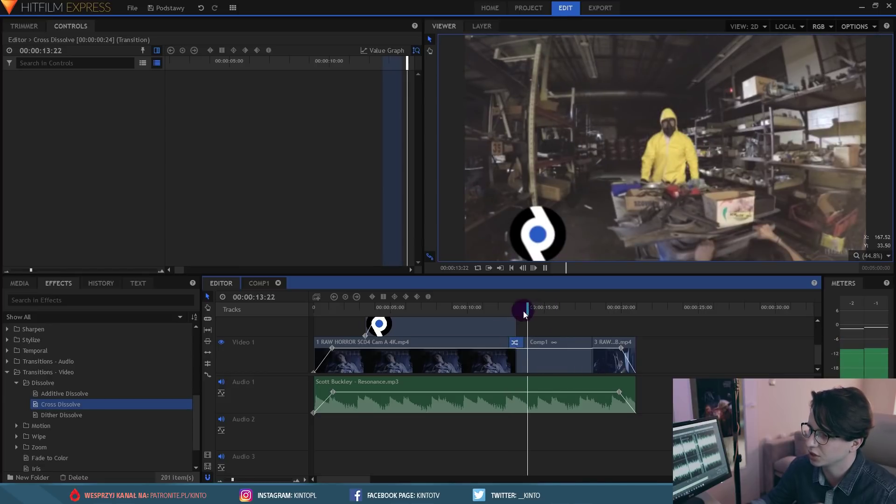
drag(523, 311, 514, 310)
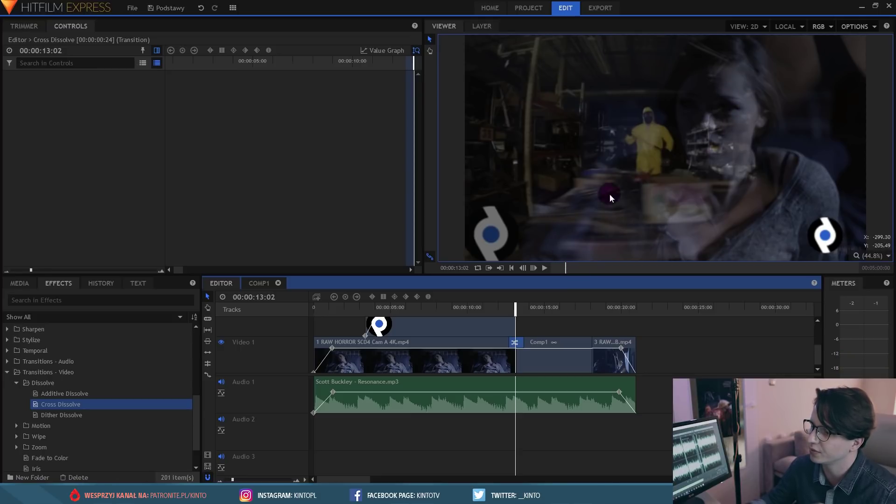
drag(494, 308, 423, 307)
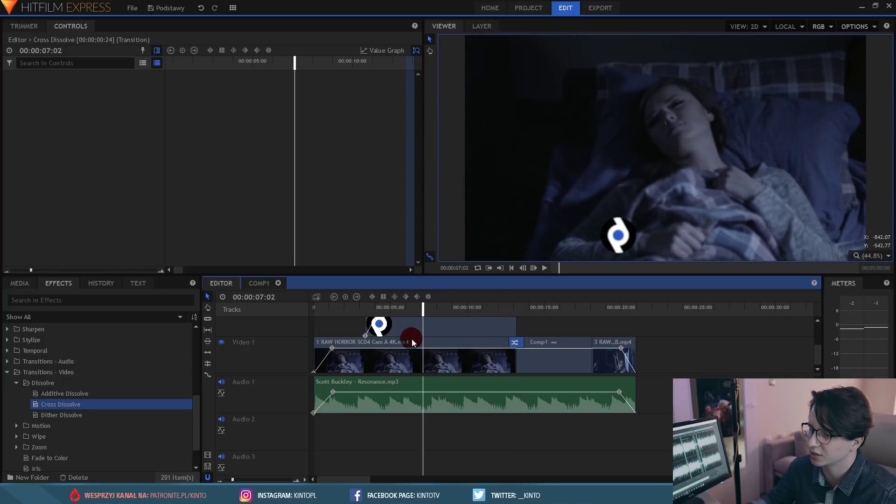
Step: Apply the Falling Sky preset from Film Looks to the first horror clip on Video 1
click(75, 301)
scroll(29, 366, up, 4)
scroll(29, 364, up, 4)
click(34, 391)
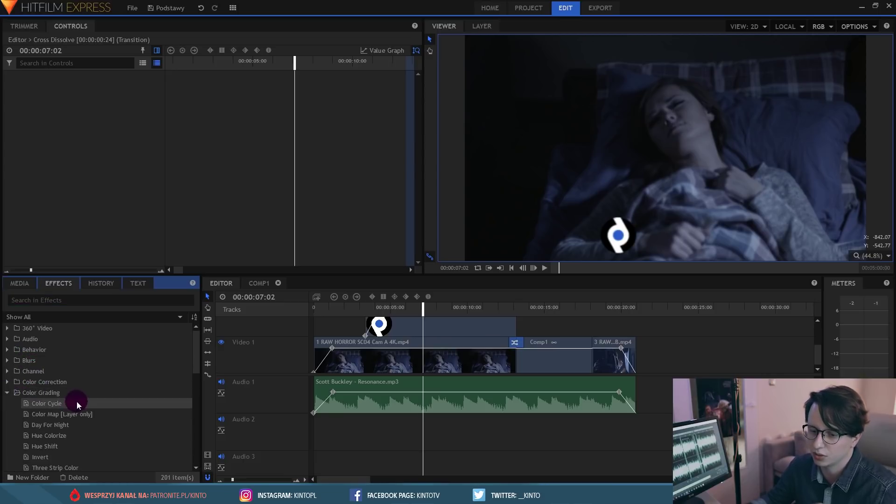
scroll(74, 401, down, 10)
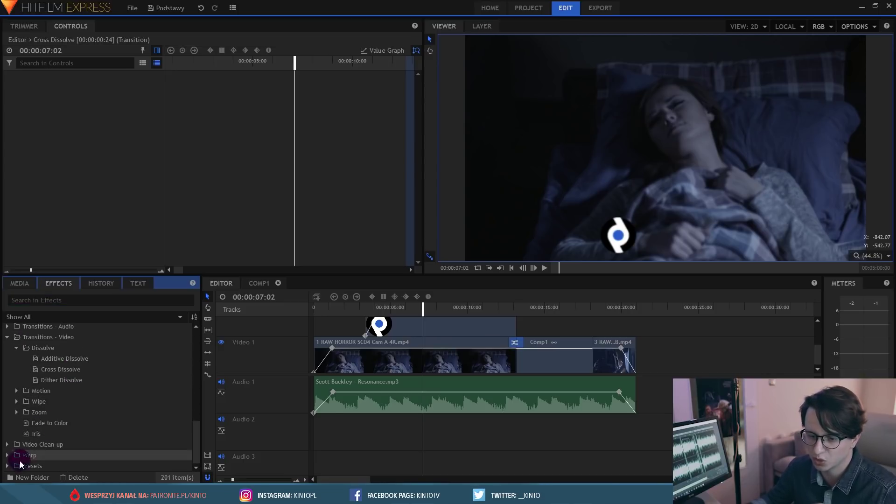
click(18, 465)
scroll(17, 465, down, 1)
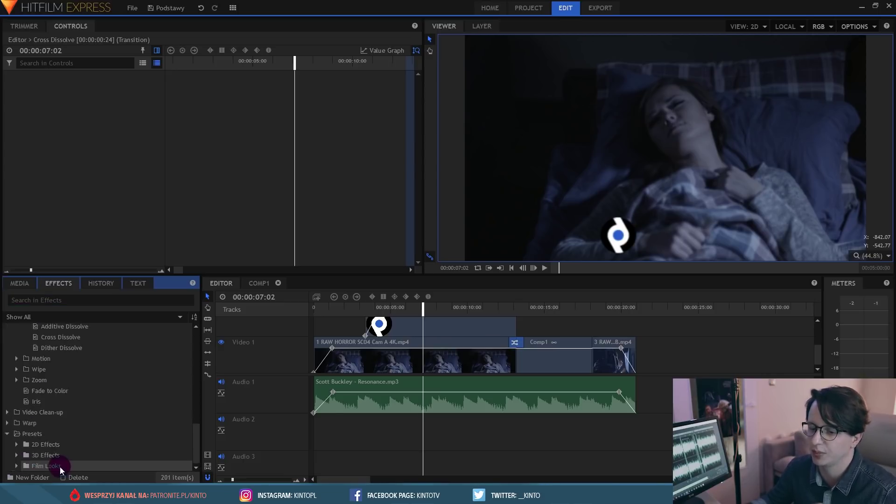
click(15, 466)
scroll(55, 449, down, 4)
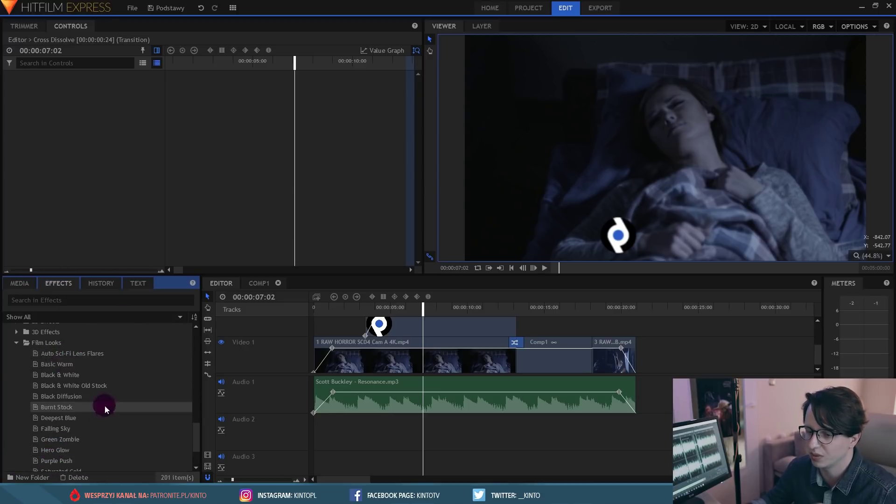
scroll(93, 404, down, 1)
drag(48, 396, 416, 360)
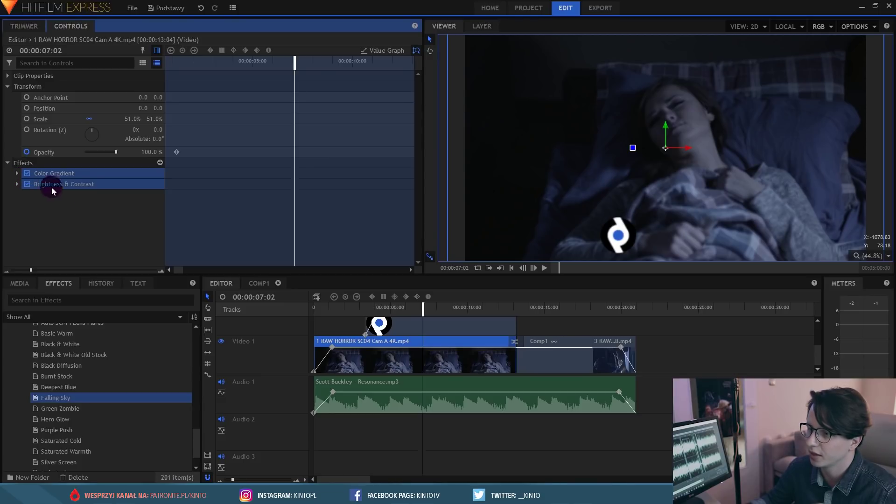
click(413, 358)
Step: Try the Green Zombie film look on the first horror clip at 00:00:01:23, and delete the effects it adds
click(343, 310)
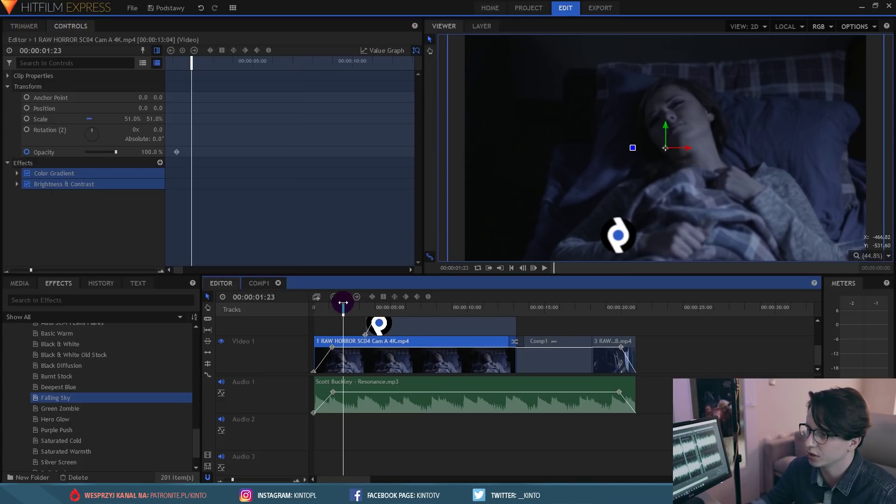
click(60, 408)
drag(124, 404, 351, 362)
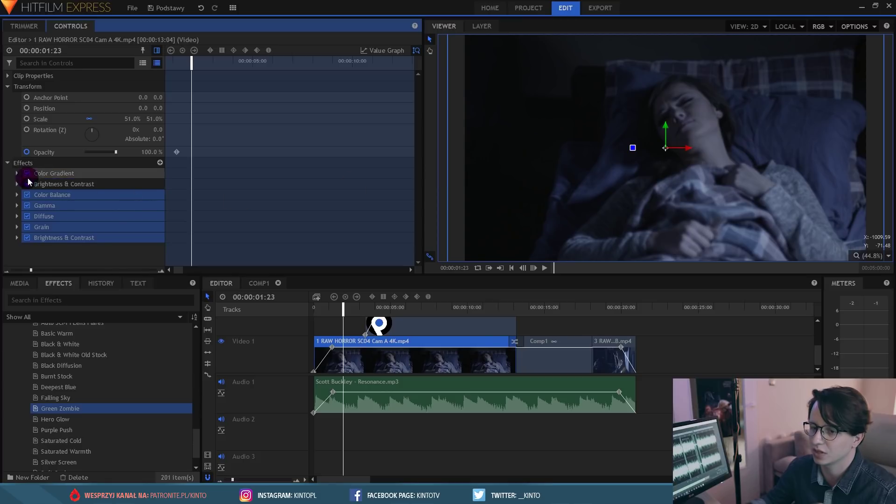
key(Delete)
Step: Hide the keyframe timeline beside the clip properties and open Comp1 at 00:00:00:16
click(158, 51)
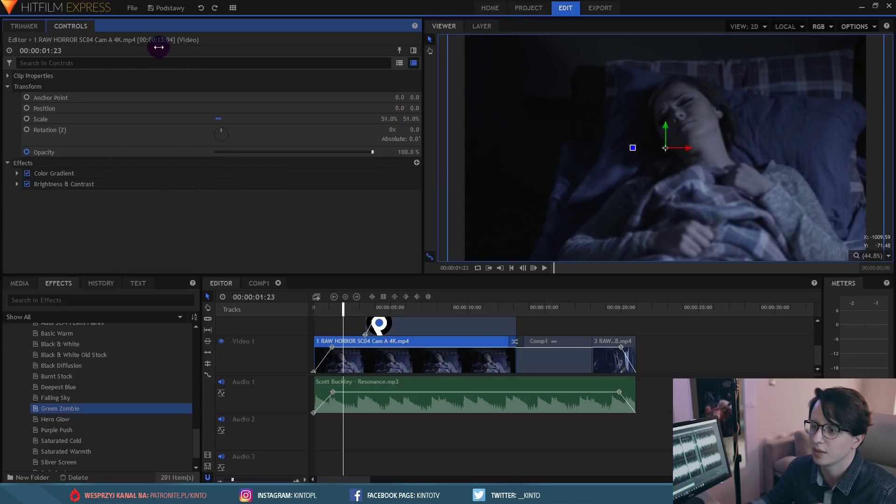
click(260, 283)
click(477, 308)
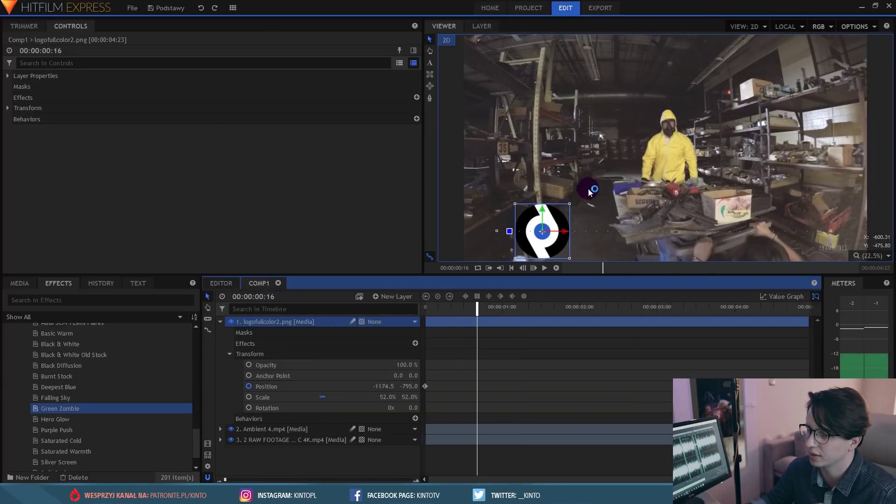
Step: Apply the Green Zombie film look to the 2 RAW FOOTAGE layer in Comp1
click(463, 440)
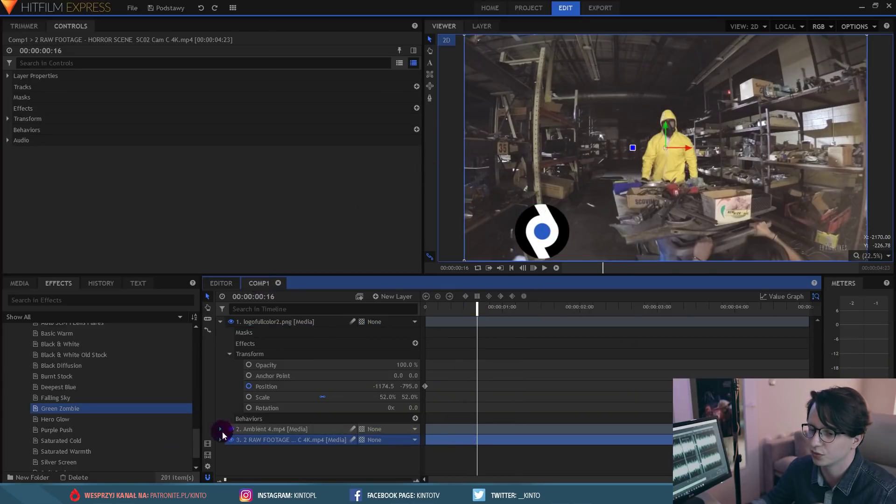
drag(56, 407, 277, 443)
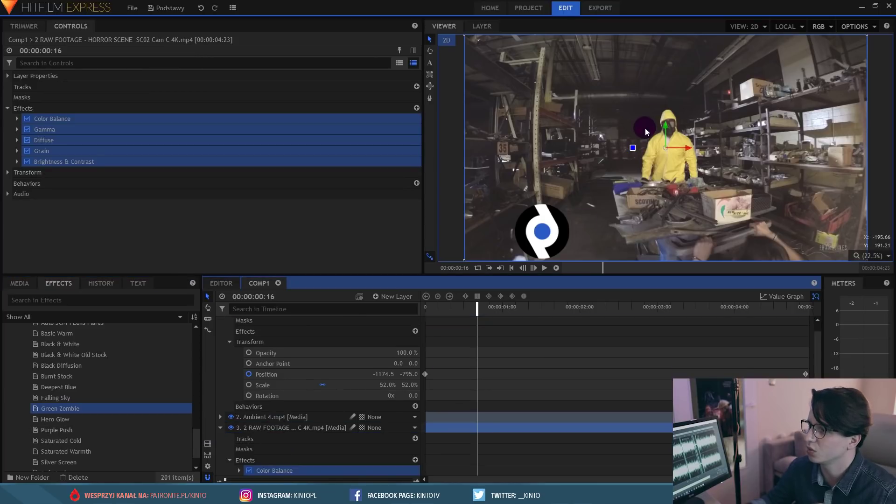
Step: Open the program options and examine the General, Display and Quality Profiles settings, including the Fastest to Final profiles
click(857, 29)
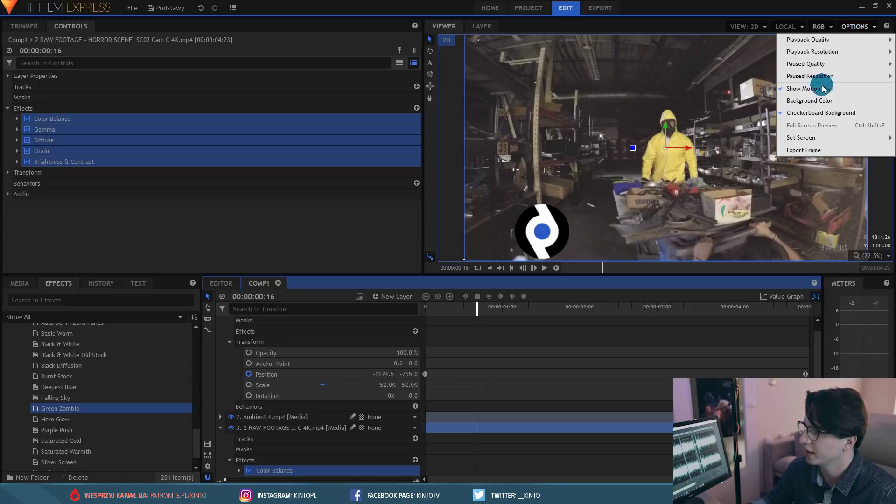
click(132, 8)
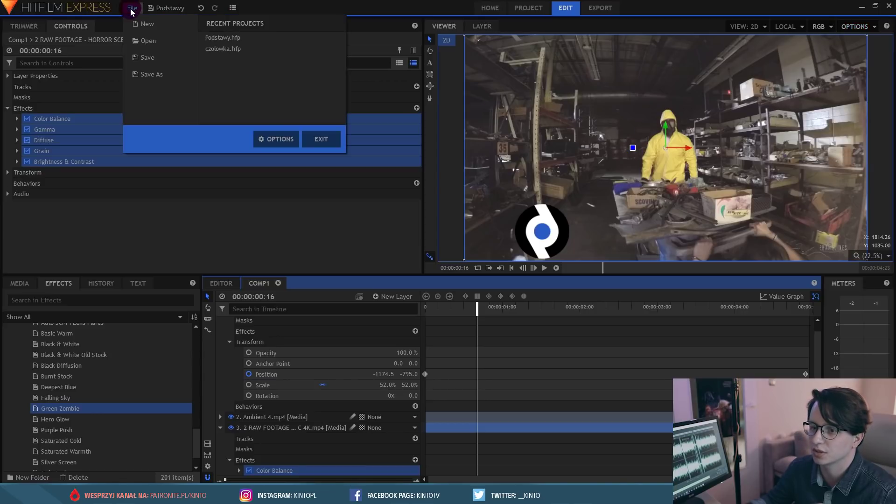
click(269, 136)
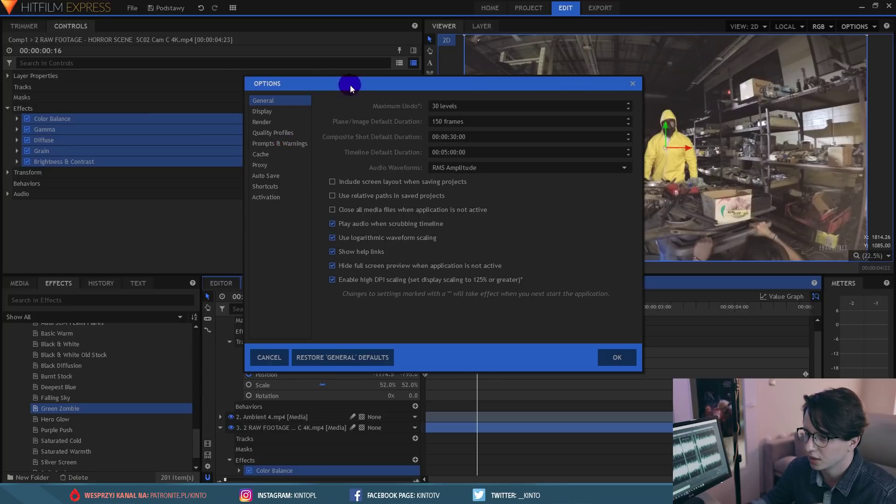
drag(332, 85, 145, 116)
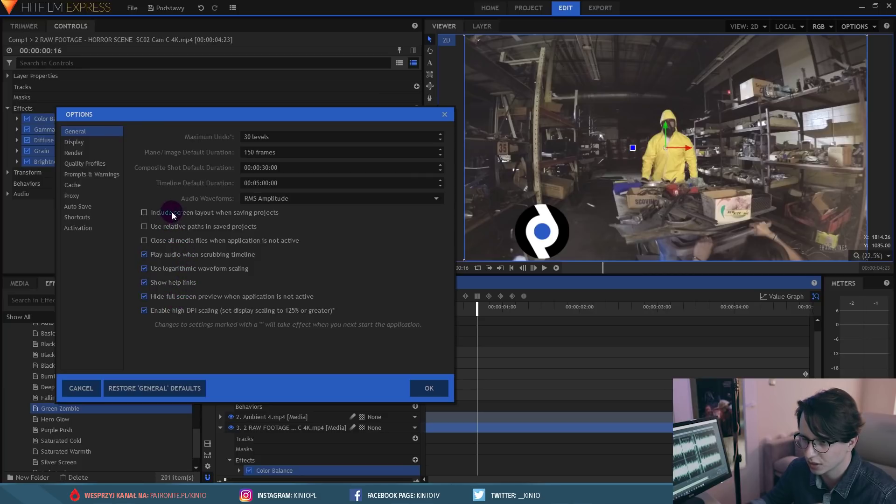
click(84, 143)
click(155, 244)
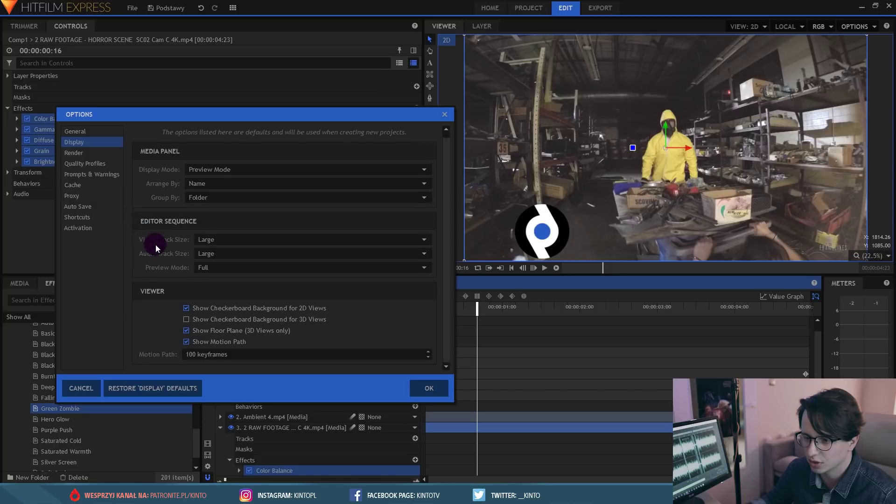
click(203, 173)
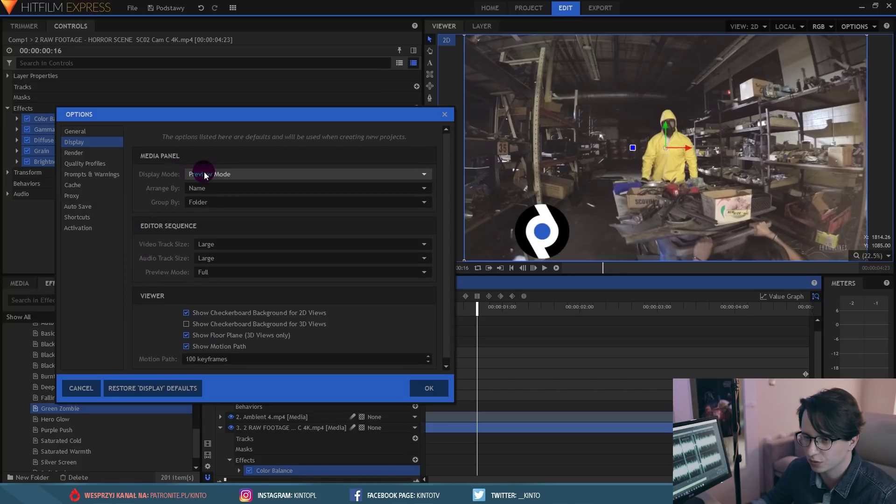
click(206, 189)
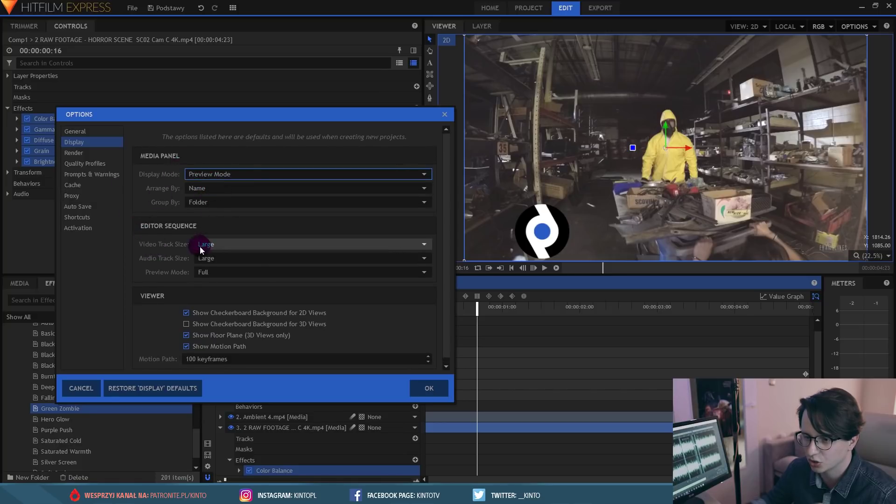
click(88, 155)
click(91, 164)
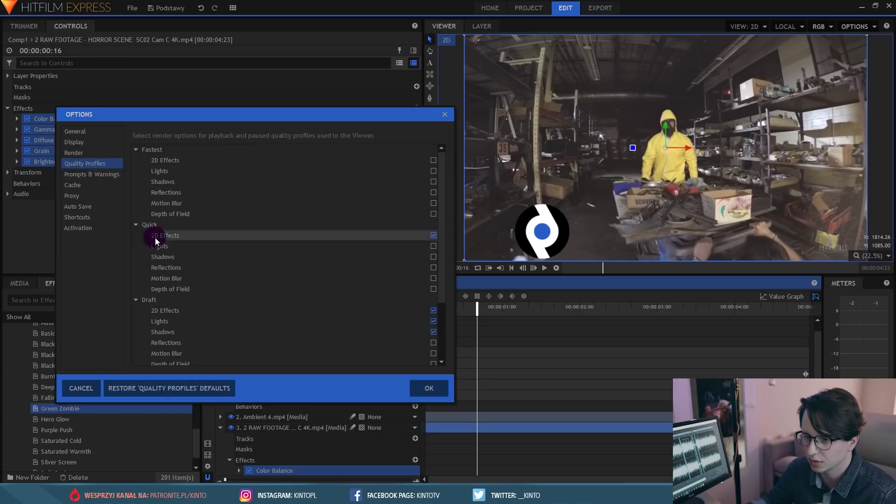
scroll(302, 275, down, 3)
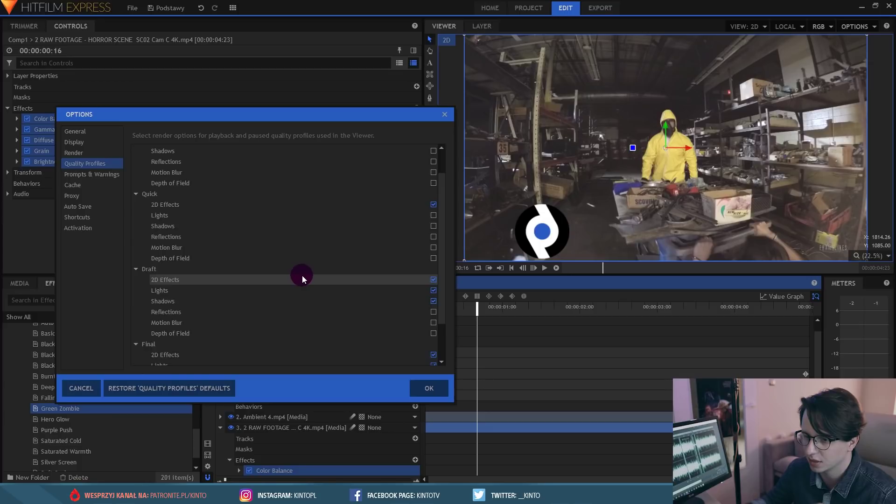
scroll(259, 291, up, 3)
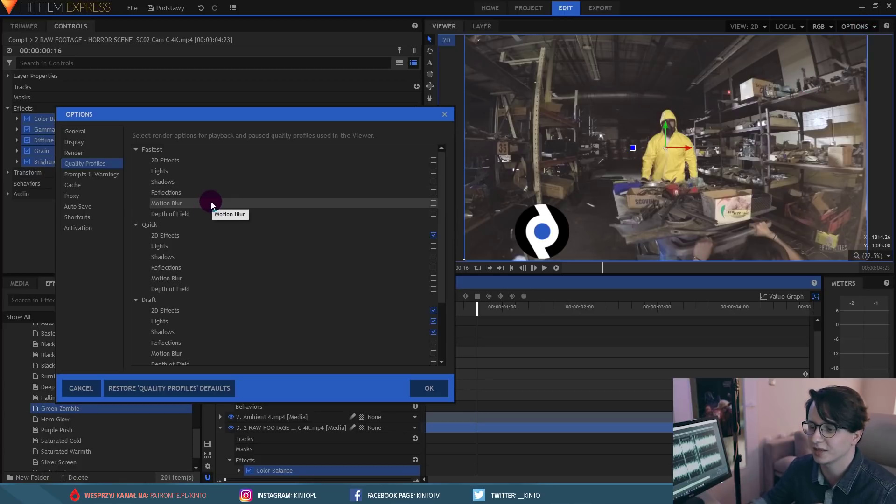
scroll(233, 228, down, 3)
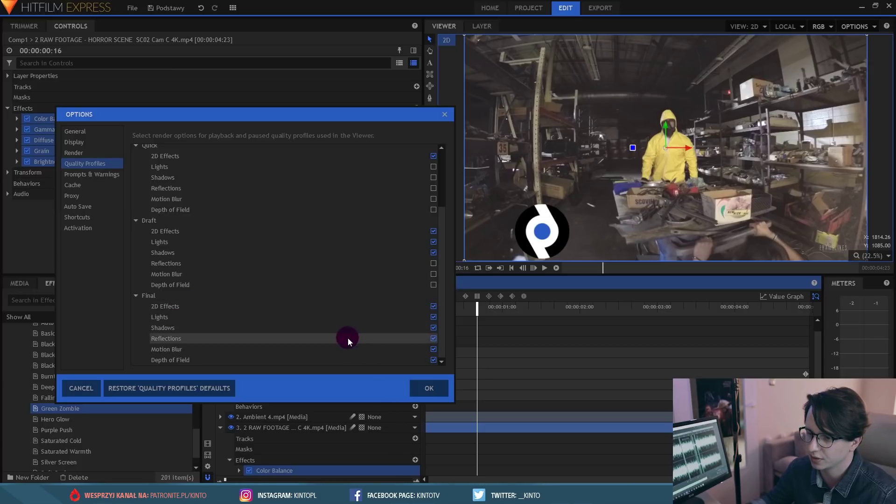
Step: Enable 2D Effects, Lights, Shadows, Reflections, Motion Blur and Depth of Field for the Fastest quality profile, and accept the options
scroll(326, 326, up, 3)
click(433, 160)
click(434, 171)
click(434, 181)
click(434, 193)
click(433, 203)
click(434, 214)
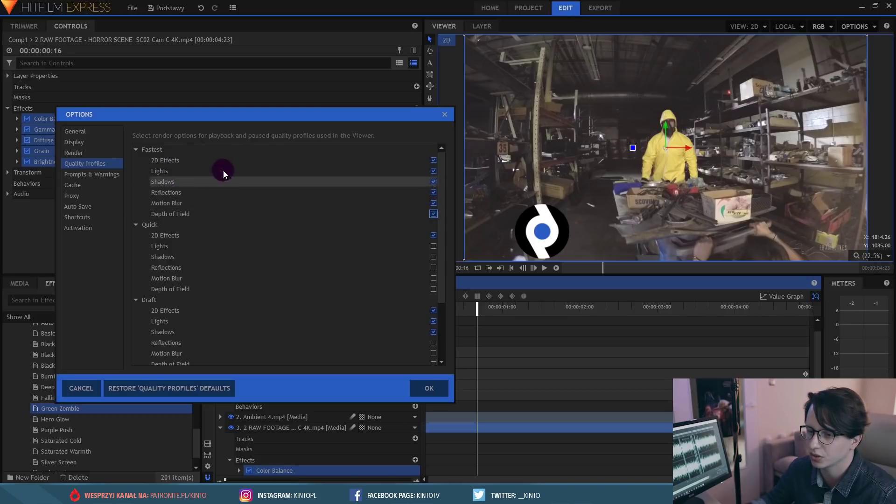
click(437, 388)
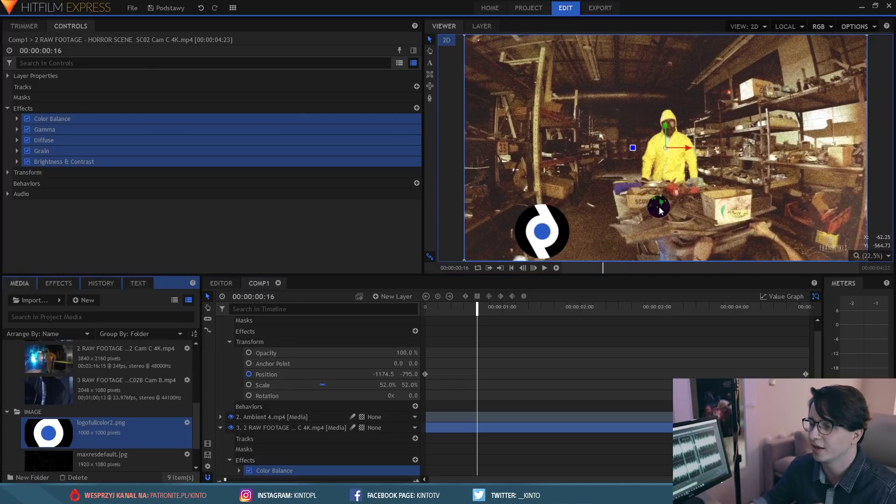
Step: Check the Green Zombie look at several frames of Comp1, ending at 00:00:00:22
click(505, 308)
click(467, 309)
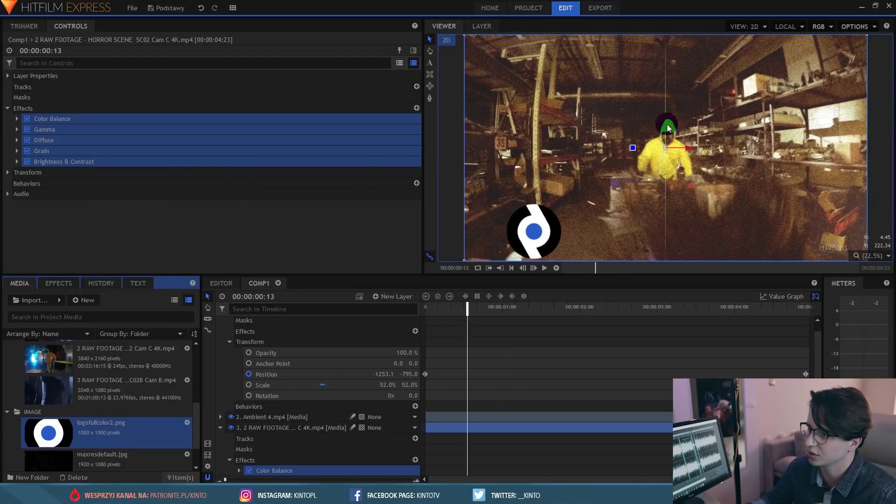
click(495, 306)
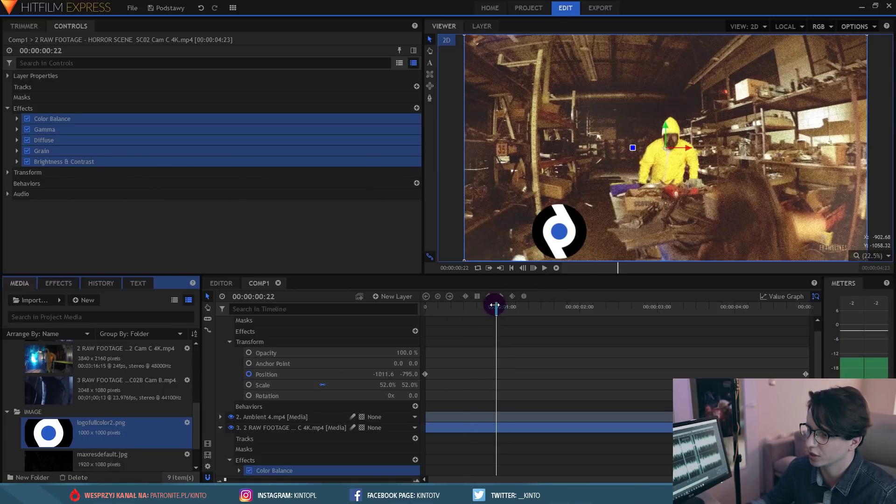
Step: Delete all Green Zombie effects from the 2 RAW FOOTAGE layer and apply the Hero Glow film look instead
click(37, 121)
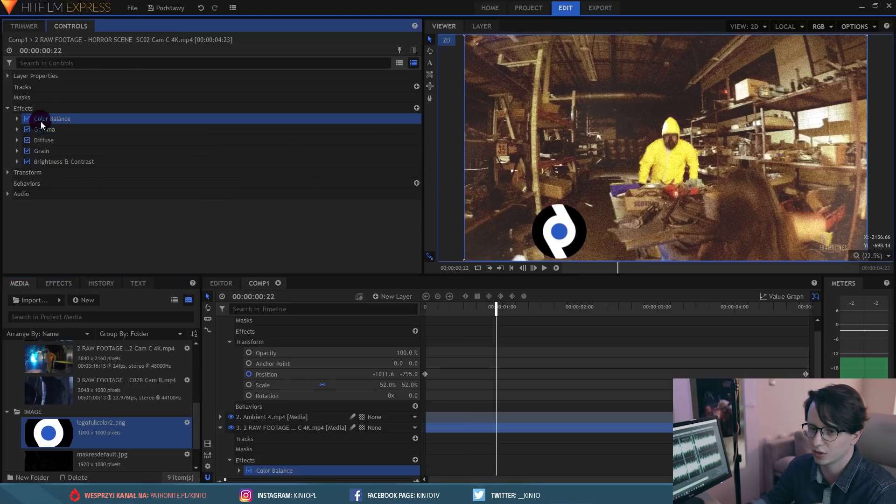
shift+click(52, 159)
key(Delete)
click(59, 283)
drag(55, 419, 280, 406)
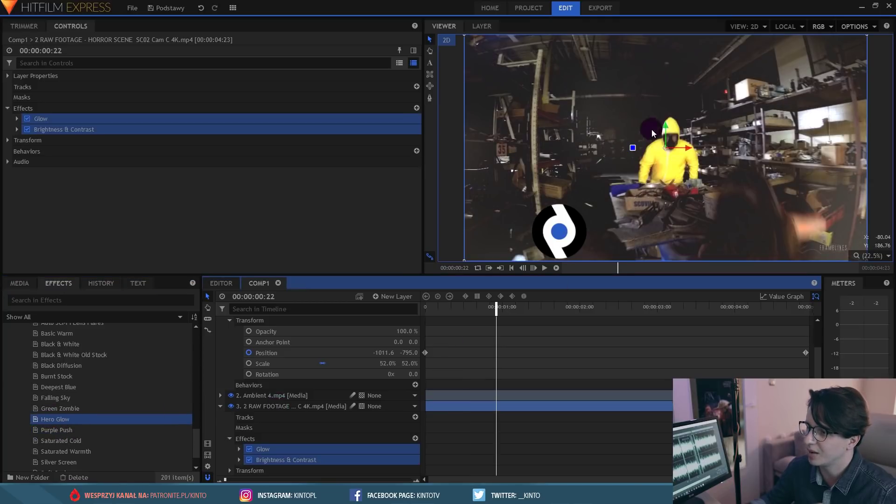
Step: Expand the Hero Glow effects and set the Glow intensity to 0.7 and threshold to 69%
click(17, 129)
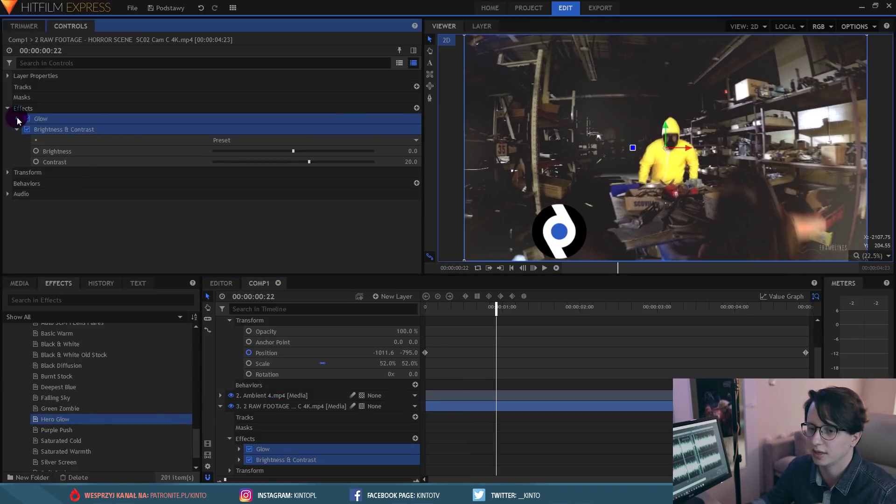
click(17, 118)
click(55, 115)
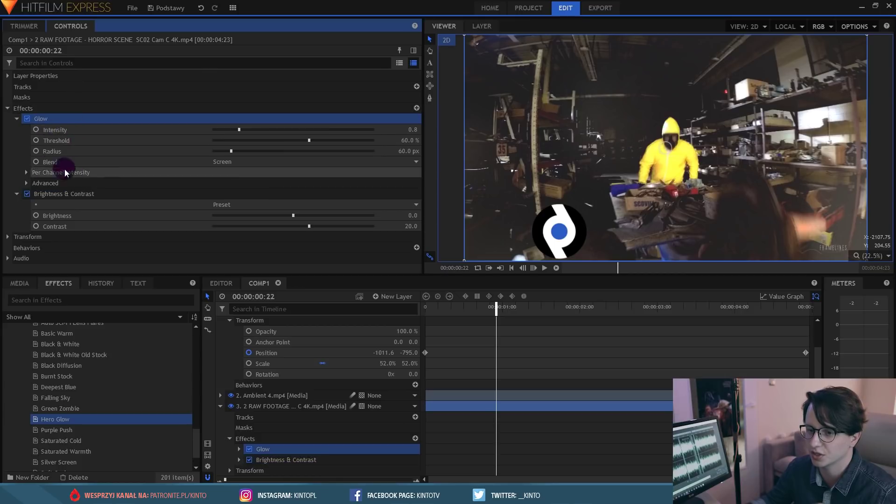
mouse_move(239, 129)
mouse_down()
mouse_move(362, 133)
mouse_move(237, 135)
mouse_up()
mouse_move(308, 141)
mouse_down()
mouse_move(351, 138)
mouse_move(309, 136)
mouse_move(324, 137)
mouse_up()
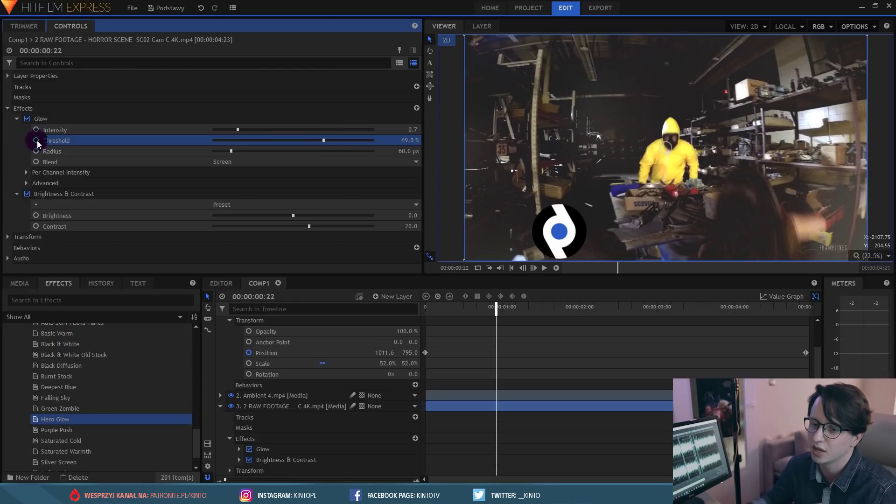
Step: Delete the Glow and Brightness & Contrast effects from the 2 RAW FOOTAGE layer and collapse the layer
click(52, 120)
key(Delete)
key(Delete)
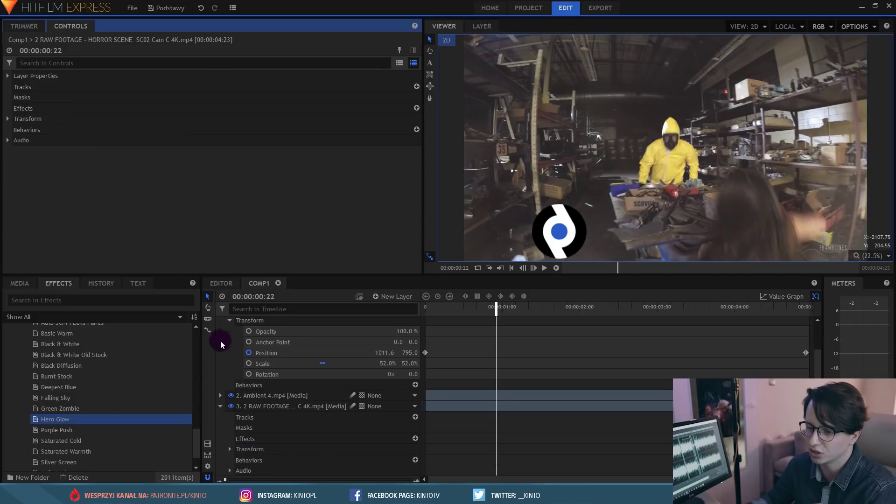
click(221, 406)
Step: Return to the main editor timeline and place the playhead at 00:00:19:02, over the third clip
click(220, 283)
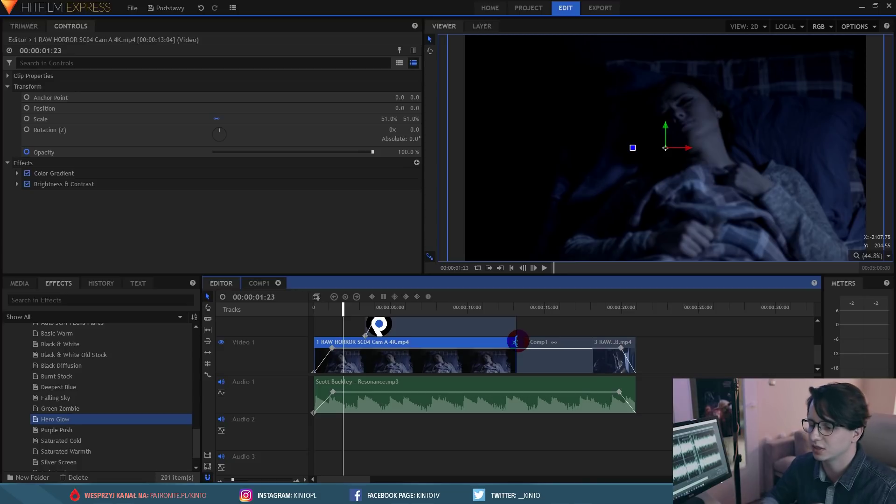
click(607, 310)
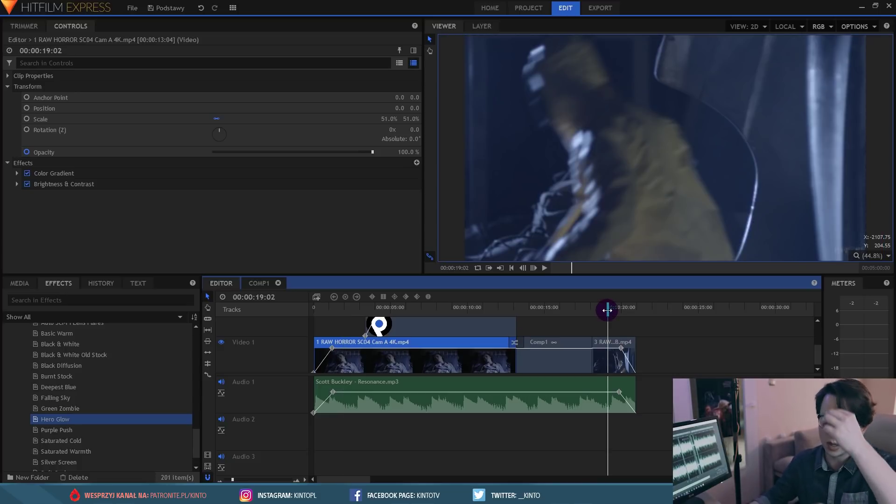
scroll(45, 371, up, 10)
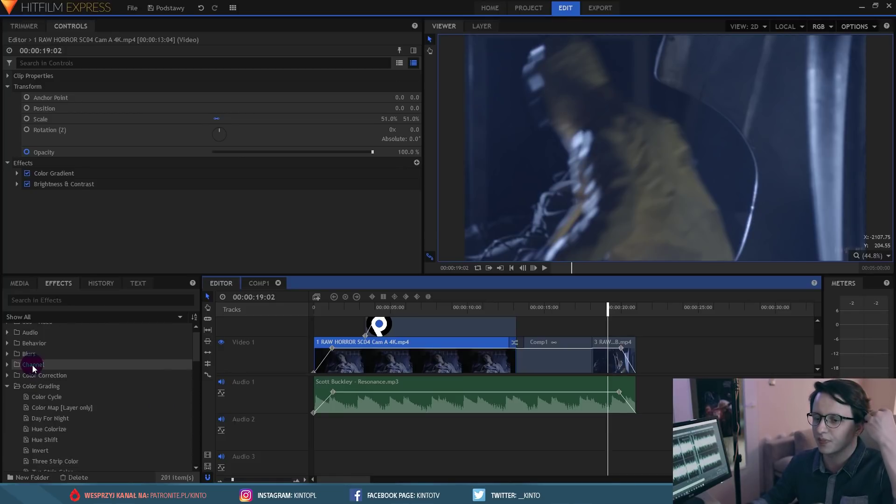
Step: Show the project media and collapse the ASSETY, AUDIO, FILM and IMAGE folders
click(29, 286)
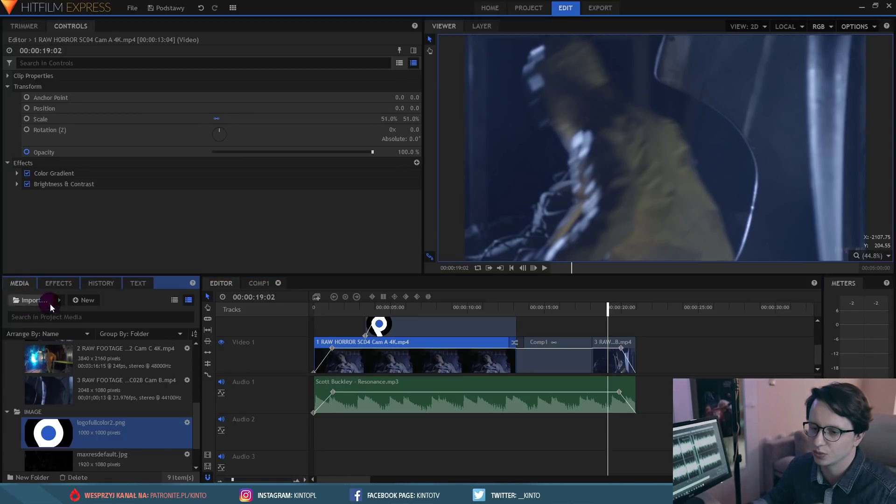
click(60, 371)
click(7, 345)
click(6, 355)
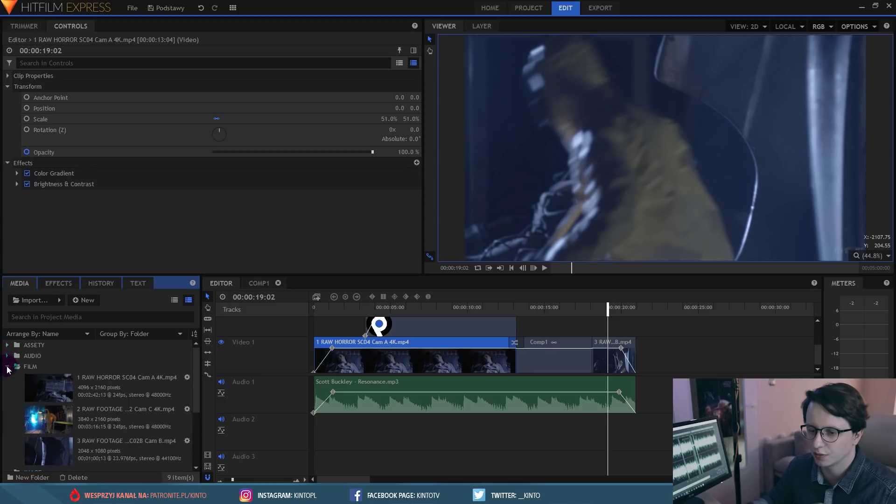
click(6, 366)
click(48, 437)
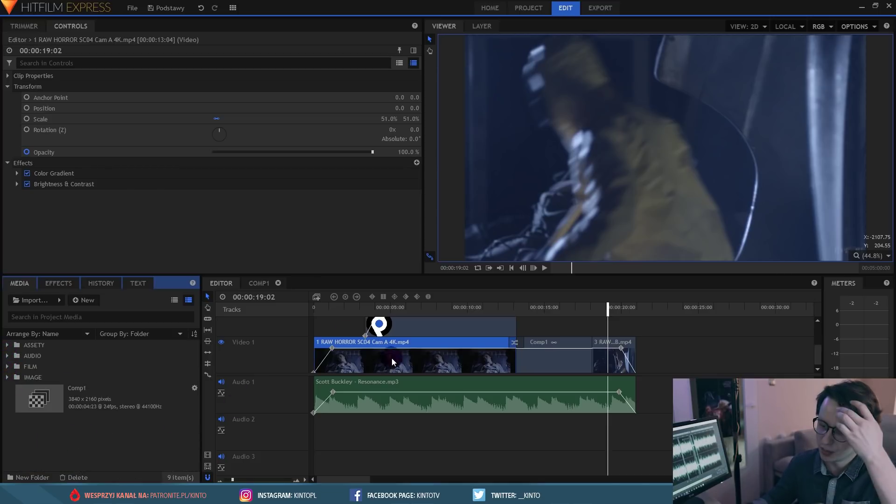
Step: Create a composite shot named Text at 1920 × 1080, 25 fps, with a duration of 00:00:30:00
scroll(391, 357, up, 2)
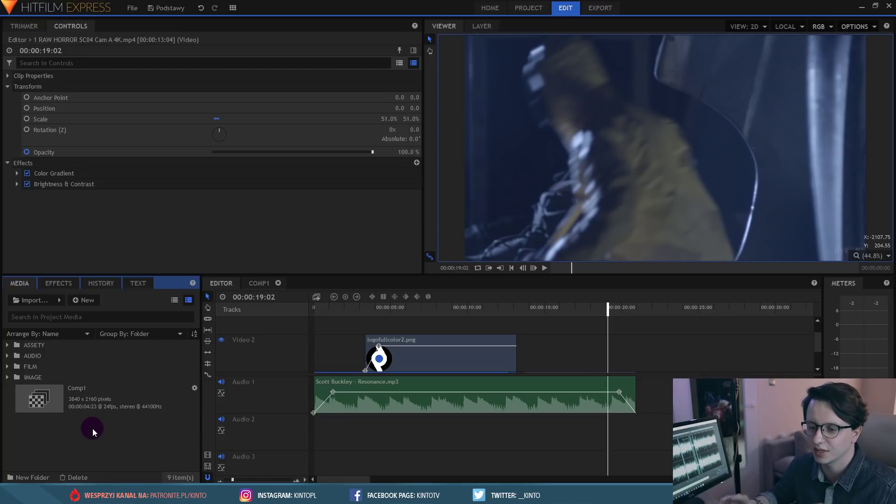
right_click(72, 426)
mouse_move(120, 431)
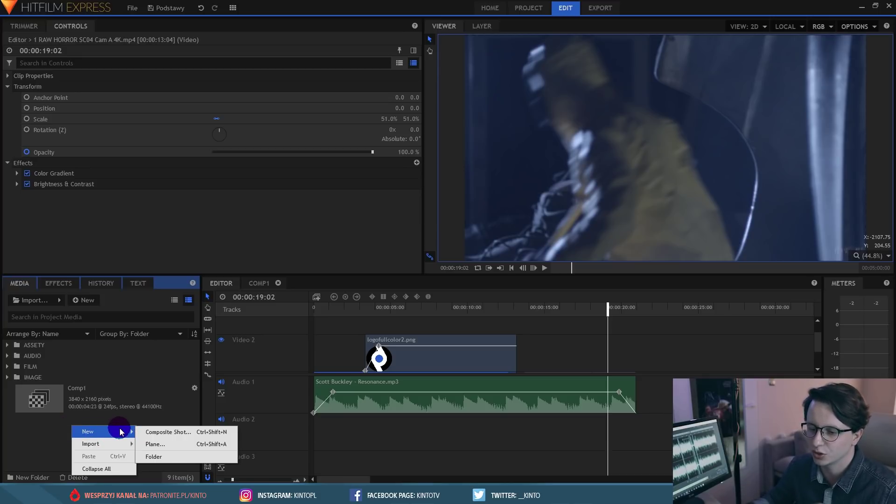
click(161, 432)
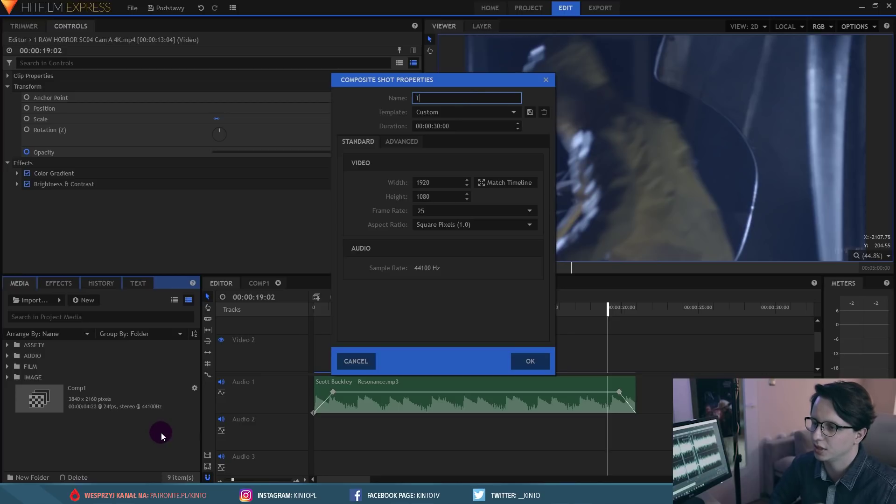
text(Text)
click(524, 366)
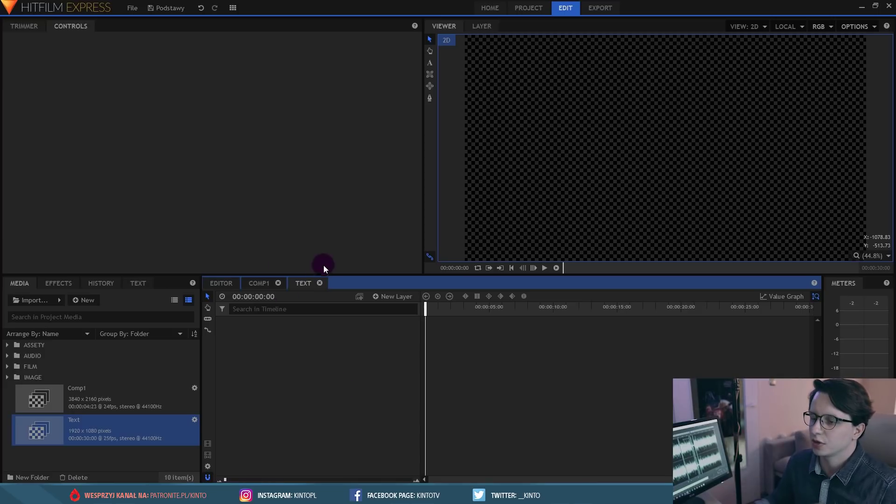
Step: Add a 1920 × 1080 orange plane layer named BG to the Text composite shot
right_click(273, 328)
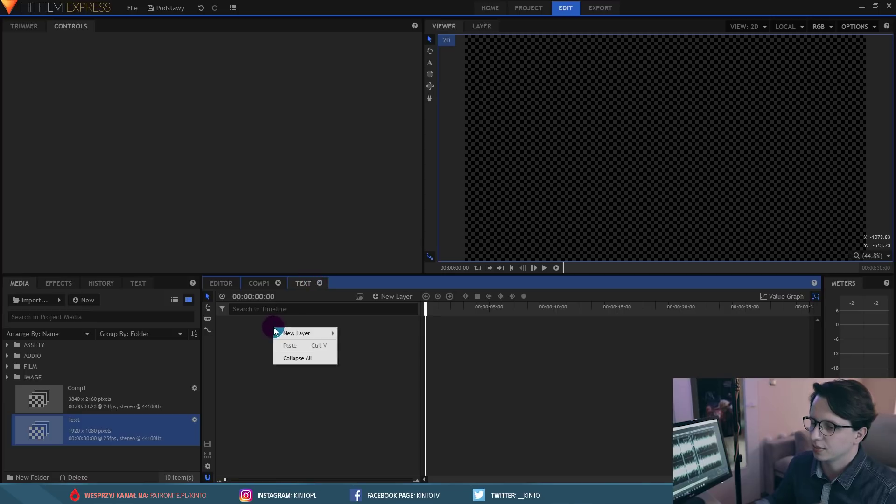
mouse_move(309, 333)
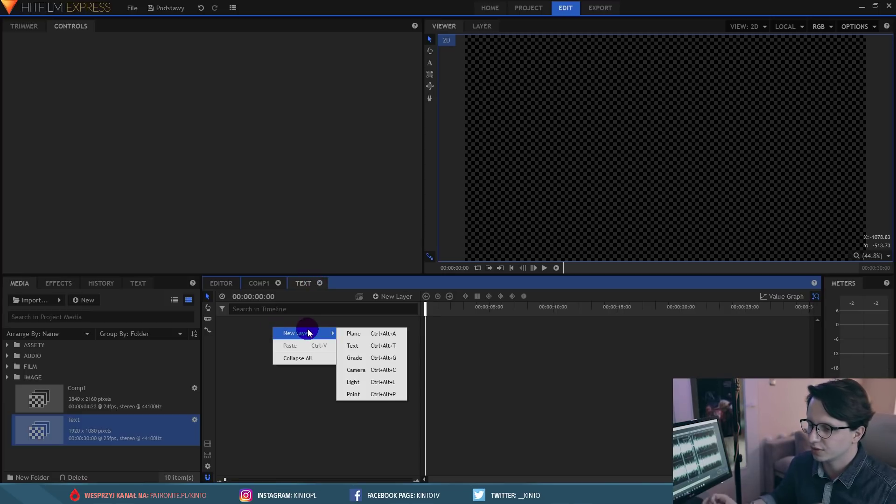
click(359, 335)
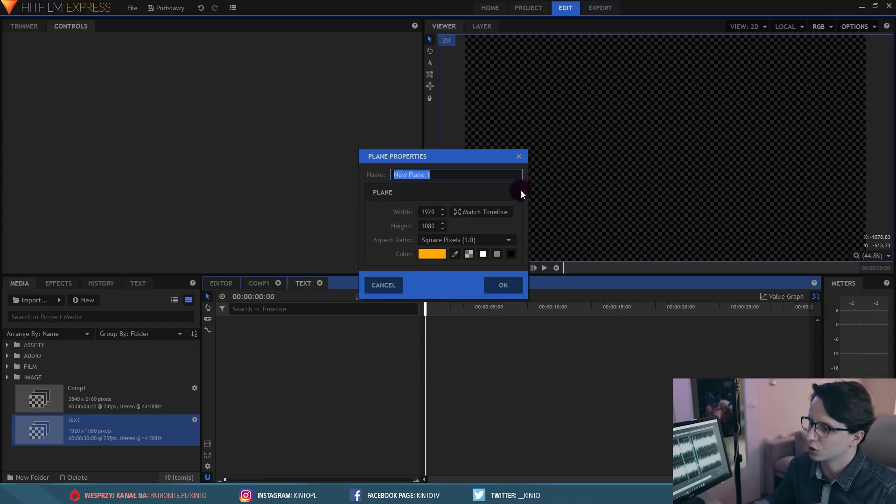
text(BG)
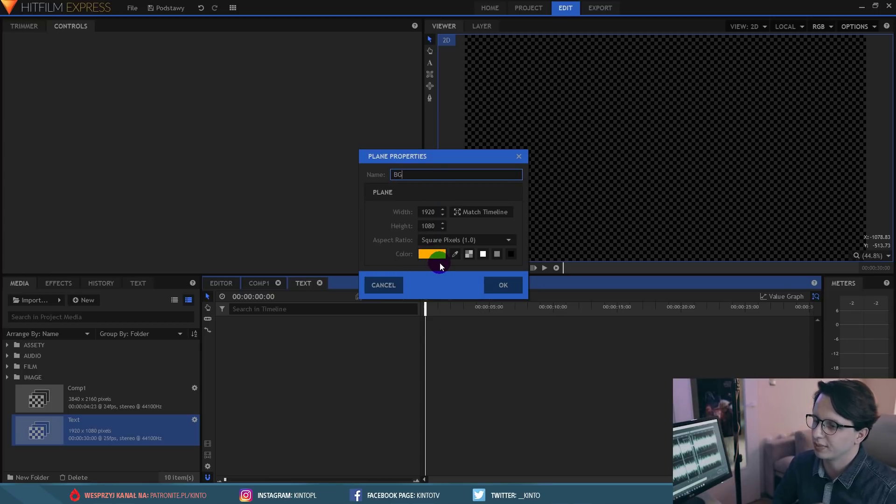
key(Return)
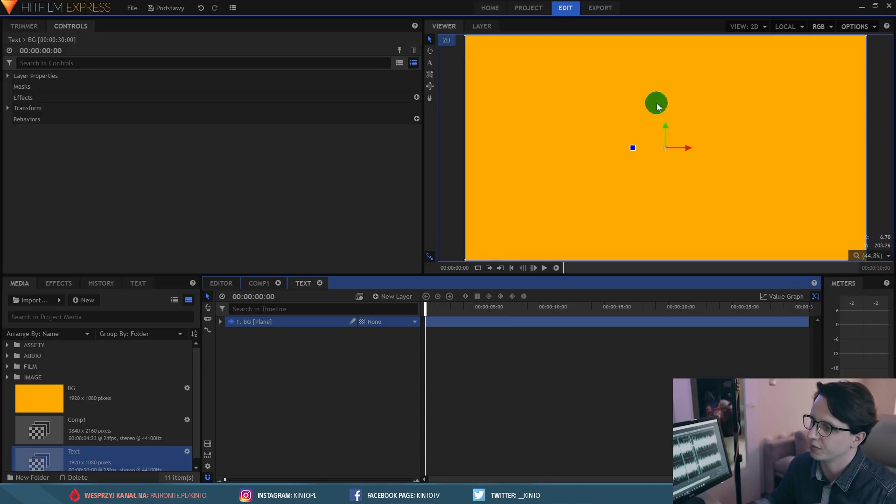
click(337, 338)
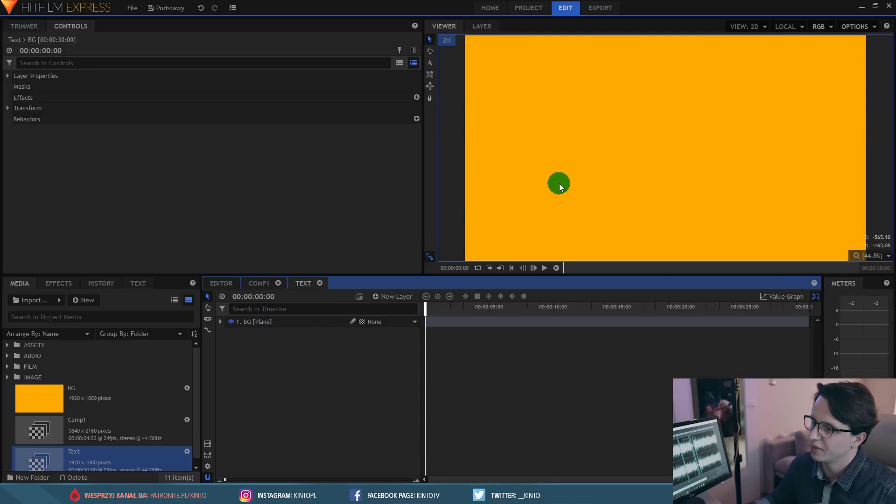
Step: Add a grade layer above the BG plane
right_click(281, 337)
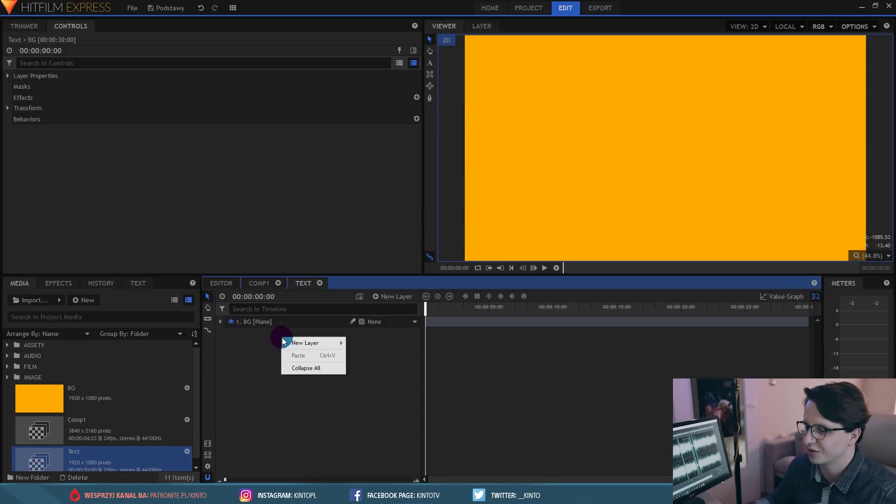
mouse_move(293, 345)
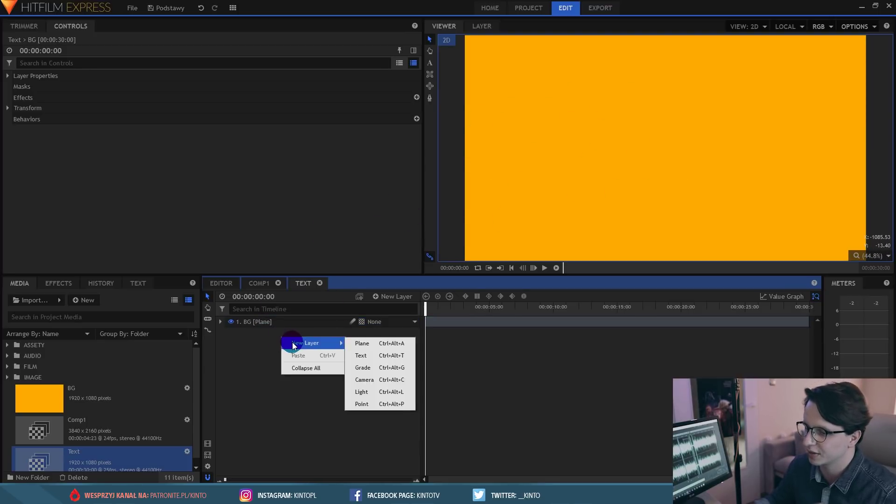
click(372, 367)
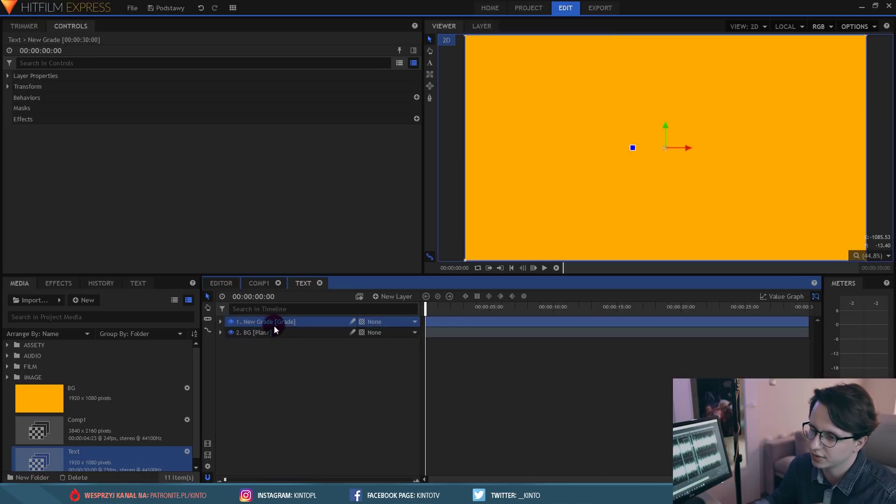
Step: Duplicate the BG plane layer four times beneath the grade layer
click(250, 331)
key(ctrl+d)
key(ctrl+d)
key(ctrl+d)
key(ctrl+d)
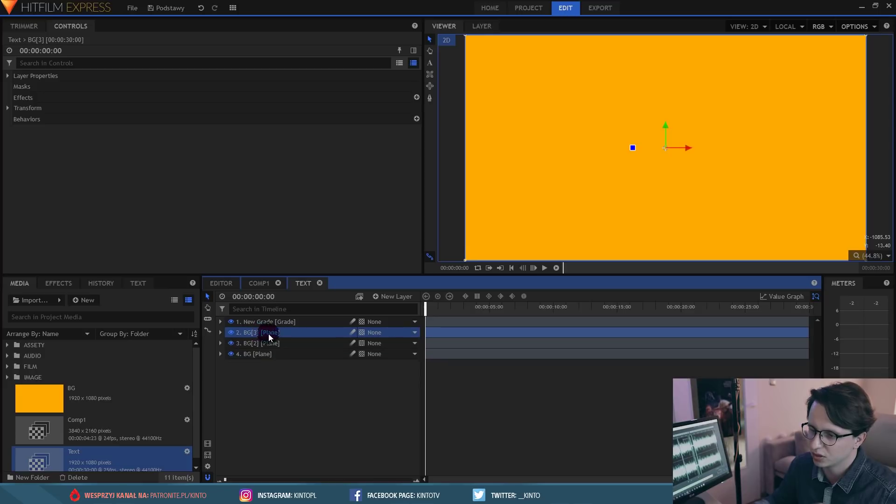
click(251, 341)
click(255, 353)
click(259, 363)
Step: Shift BG[5] toward the left of the frame, BG[4] toward the right and BG[3] upward
click(264, 334)
drag(695, 148, 498, 148)
click(299, 343)
drag(686, 145, 880, 150)
click(264, 355)
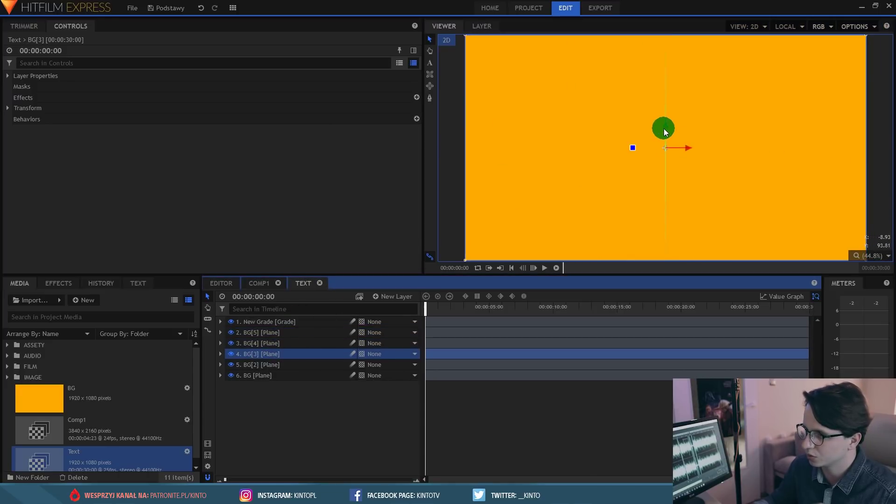
drag(663, 128, 626, 23)
Step: Hide the BG[2] and BG planes, and toggle the grade layer's visibility off and on
click(231, 374)
click(231, 365)
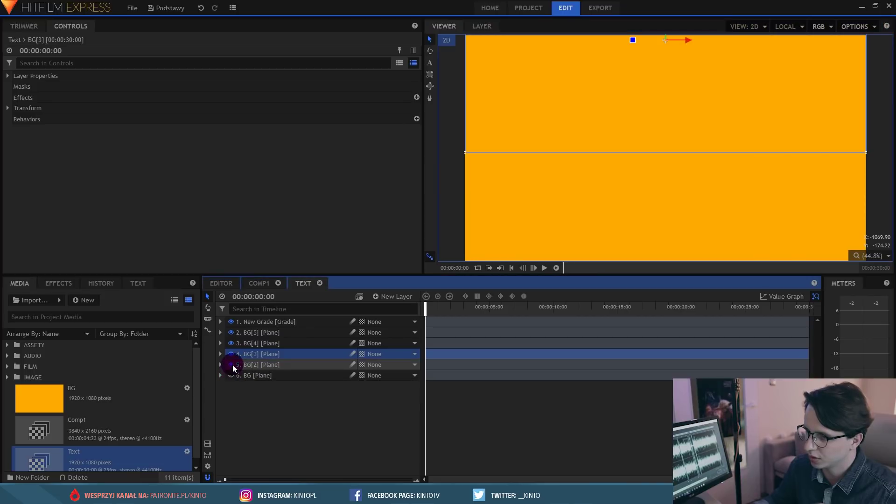
click(660, 25)
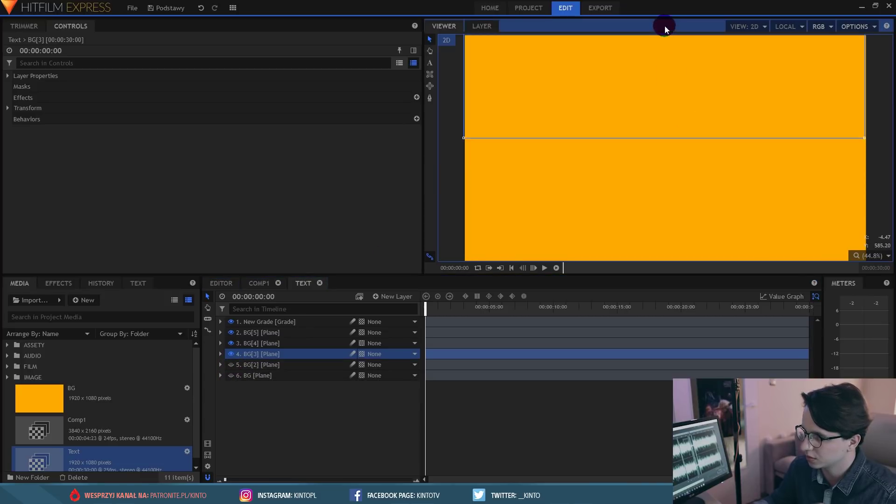
click(644, 40)
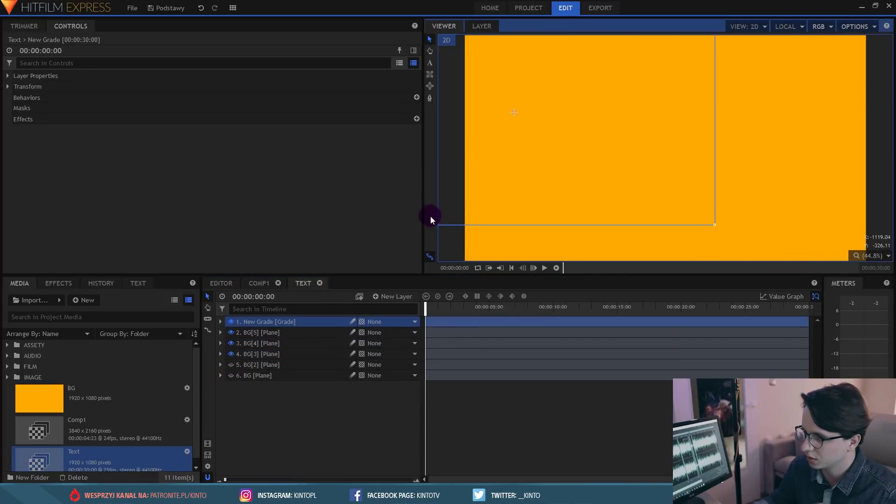
click(231, 321)
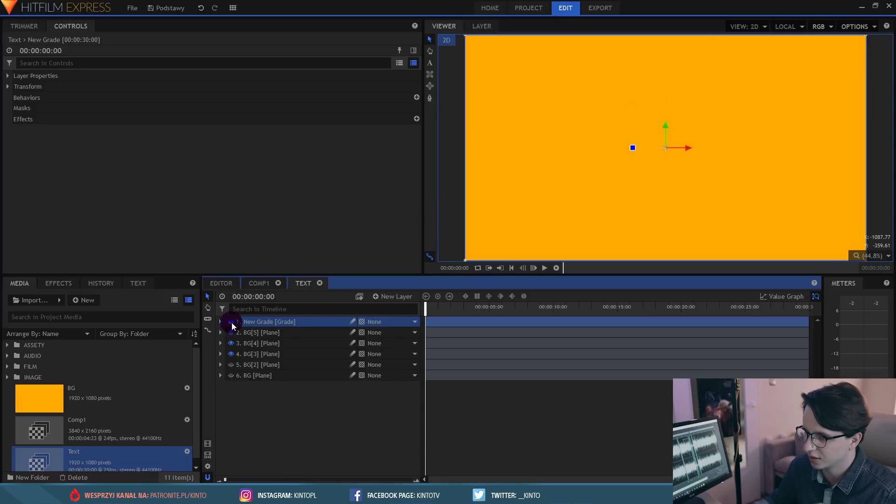
click(599, 211)
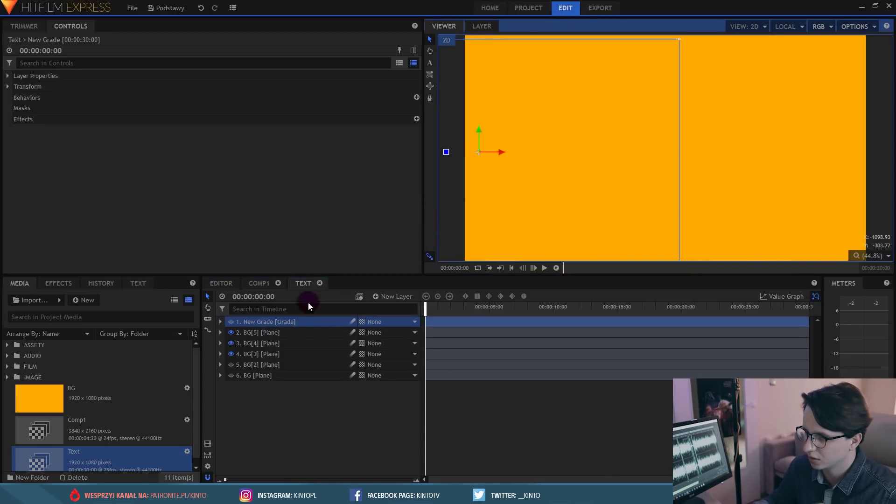
click(231, 322)
Step: Move BG[5] farther left and BG[4] farther right to widen the gap between them
click(274, 335)
drag(527, 136, 450, 154)
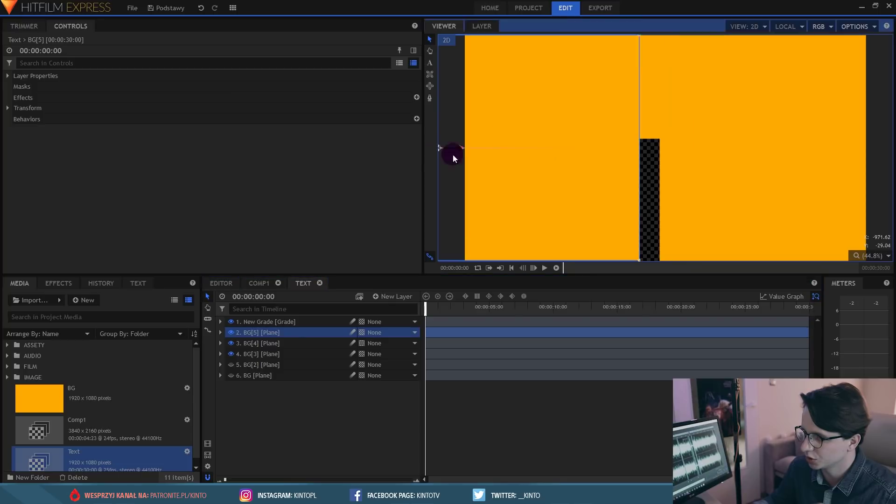
click(258, 344)
drag(848, 145, 895, 149)
click(637, 109)
click(457, 246)
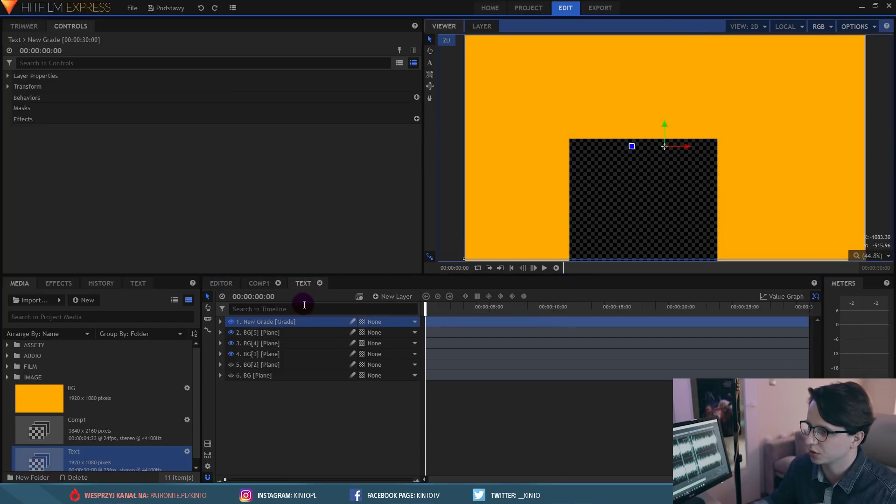
click(271, 387)
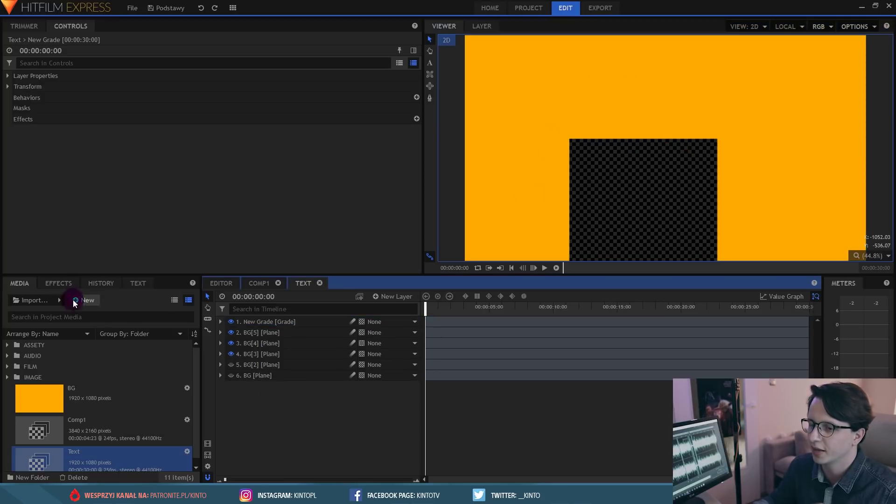
Step: Try the Color Cycle effect on the grade layer and remove it
click(58, 283)
drag(39, 403, 268, 319)
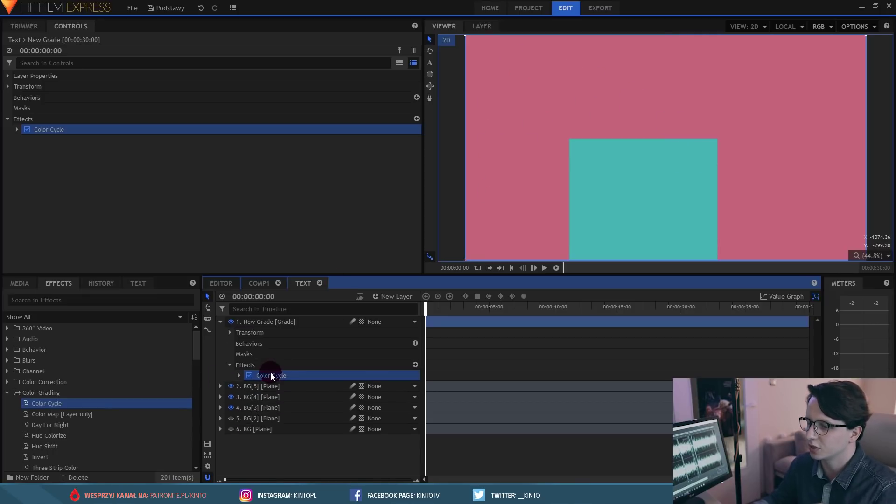
key(Delete)
Step: Delete the grade layer and all four BG copies, and make the original BG plane visible
click(261, 321)
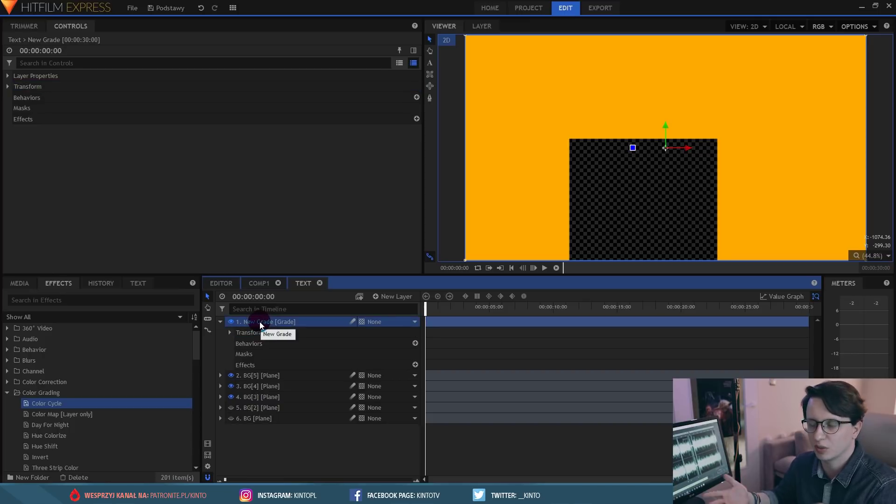
key(Delete)
click(263, 322)
key(Delete)
click(264, 321)
key(Delete)
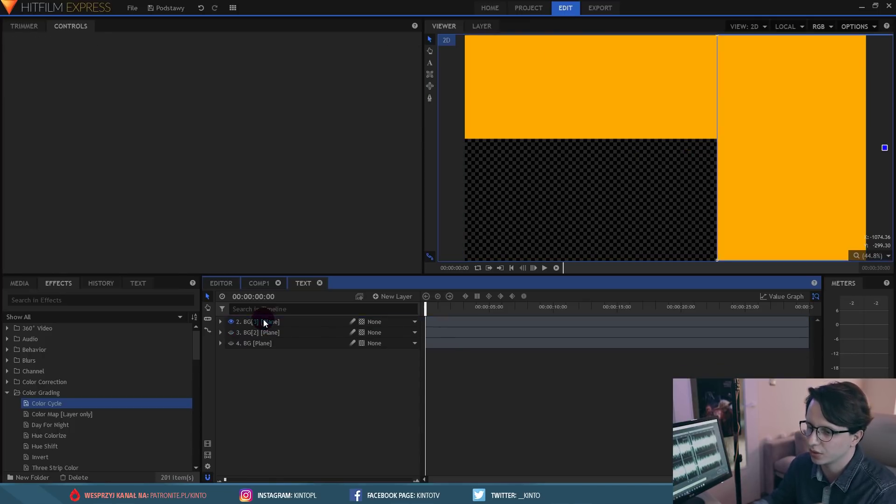
click(263, 320)
key(Delete)
click(260, 321)
key(Delete)
click(229, 322)
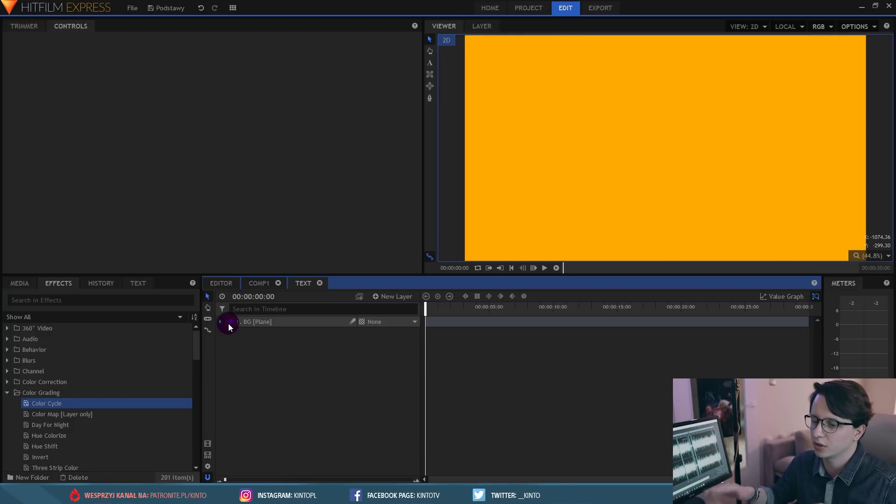
Step: Add a text layer 1920 wide and 400 high above BG and write TUTORIAL in it
right_click(301, 354)
mouse_move(329, 362)
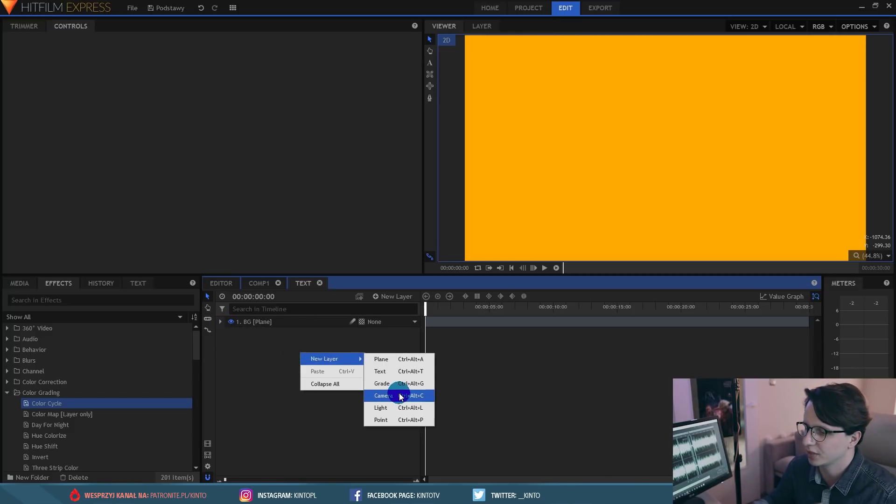
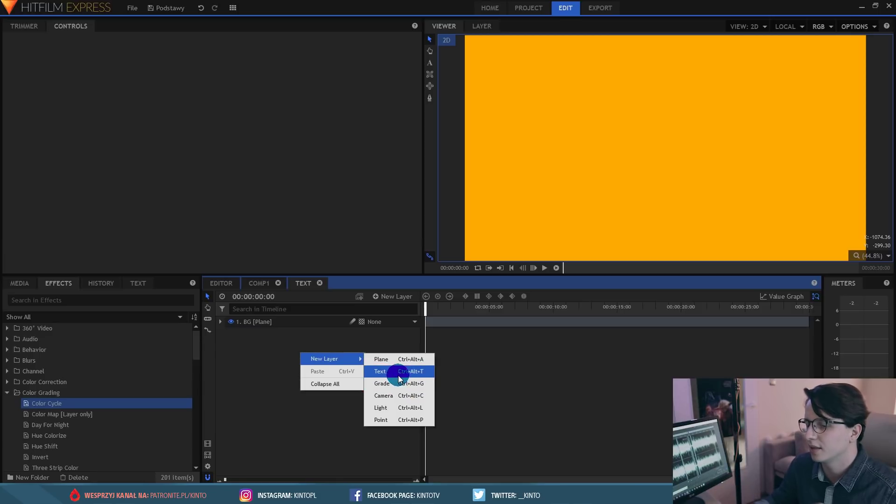
click(391, 375)
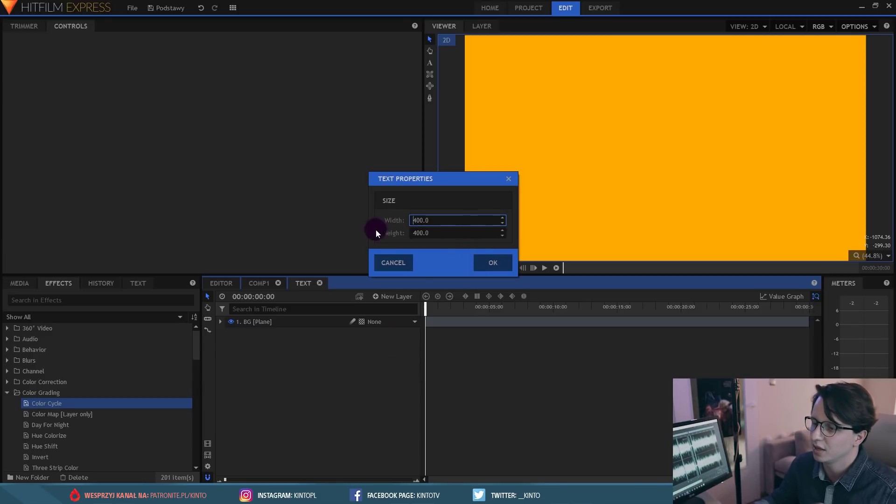
drag(438, 220, 392, 221)
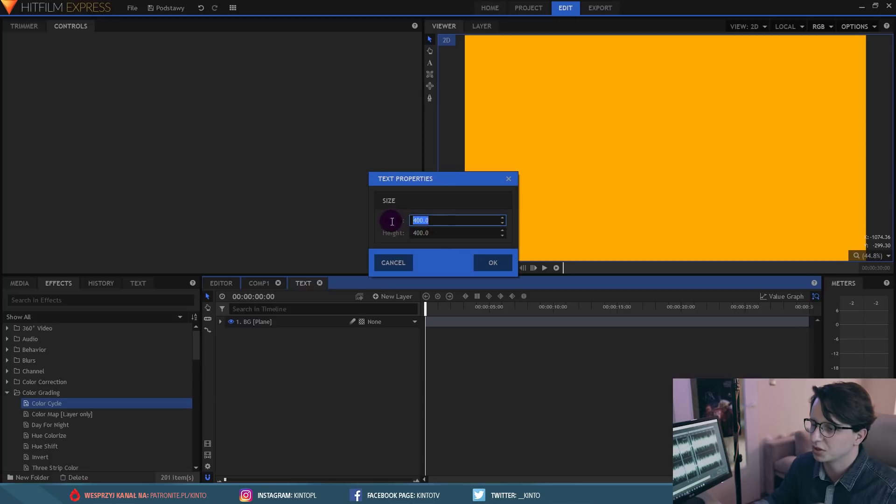
text(1920)
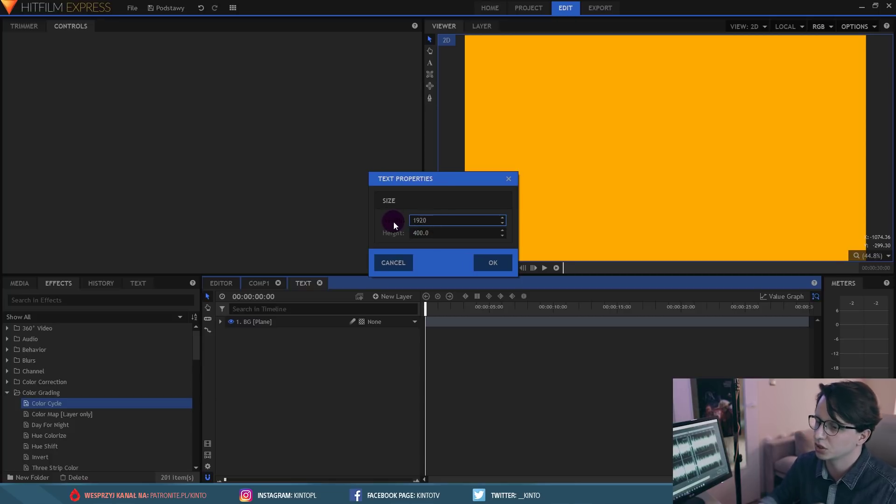
click(493, 262)
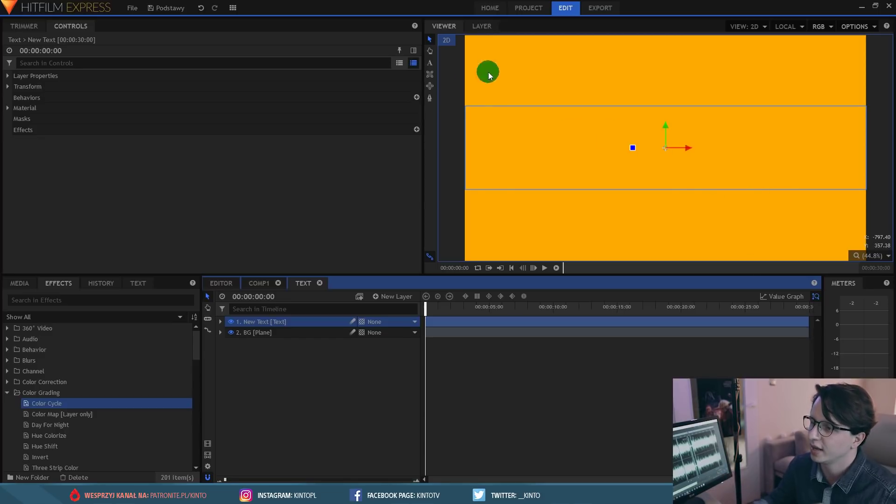
click(429, 63)
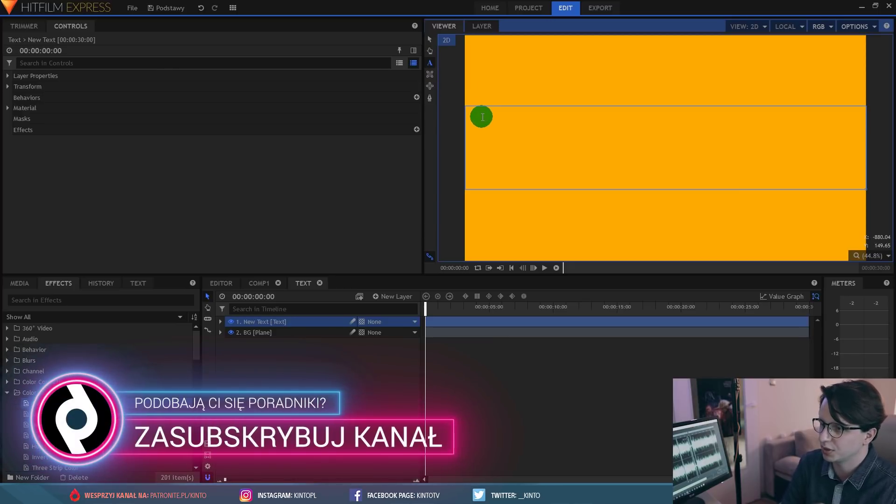
text(RIAL)
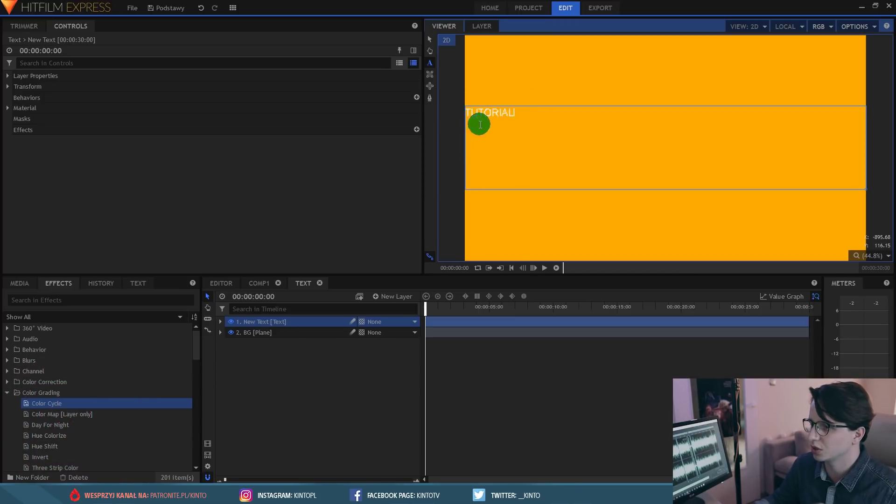
Step: Set the viewer's paused quality to Final and change its paused resolution
click(856, 27)
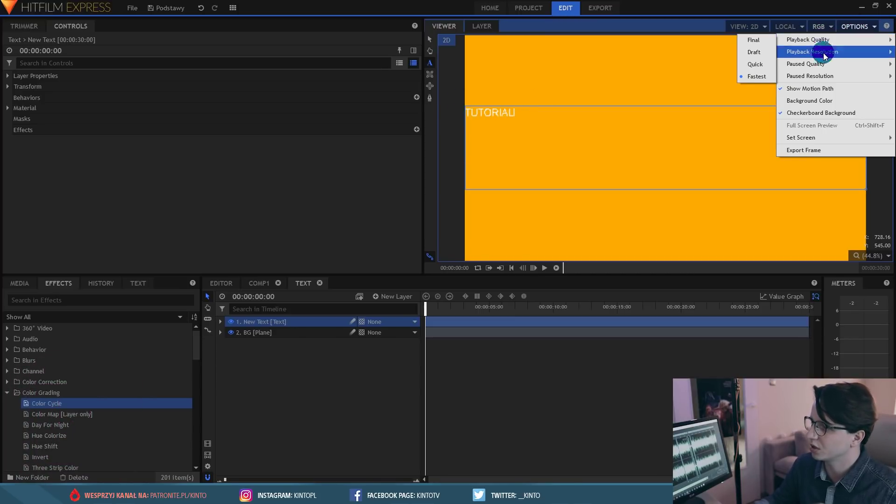
click(792, 67)
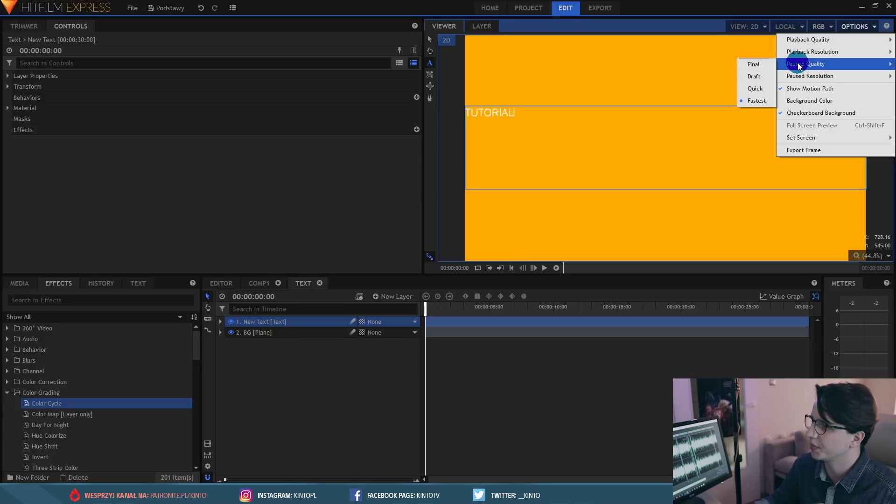
click(756, 64)
click(854, 26)
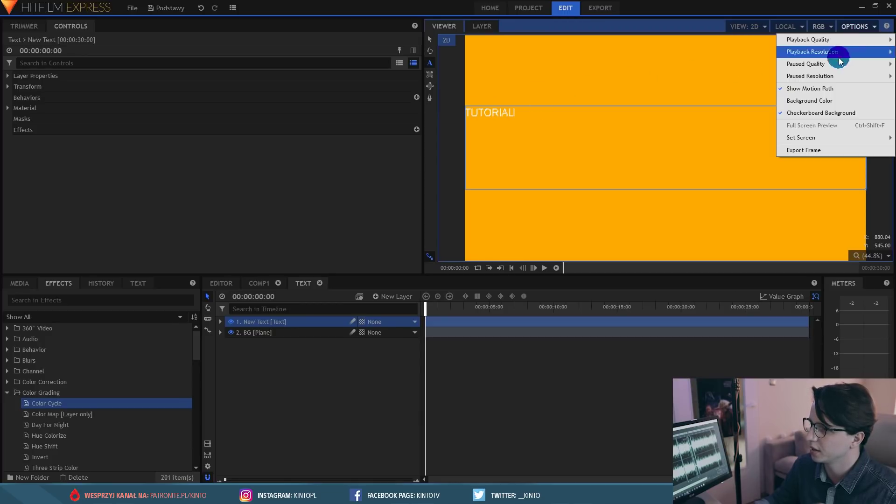
mouse_move(810, 76)
click(745, 89)
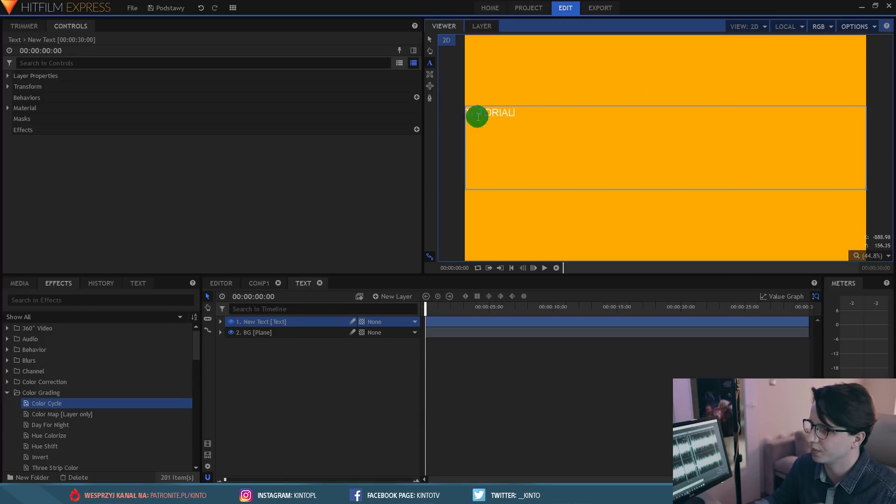
Step: Center-align the TUTORIAL text within its text box
drag(524, 114, 451, 135)
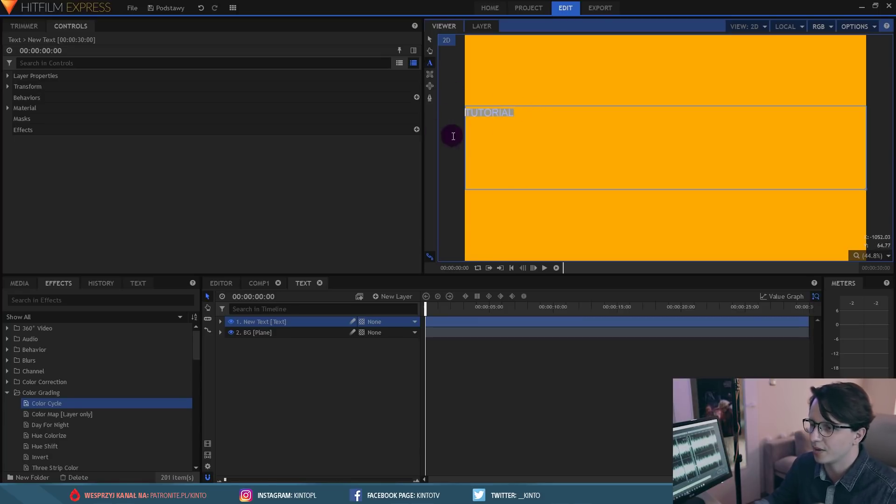
click(138, 283)
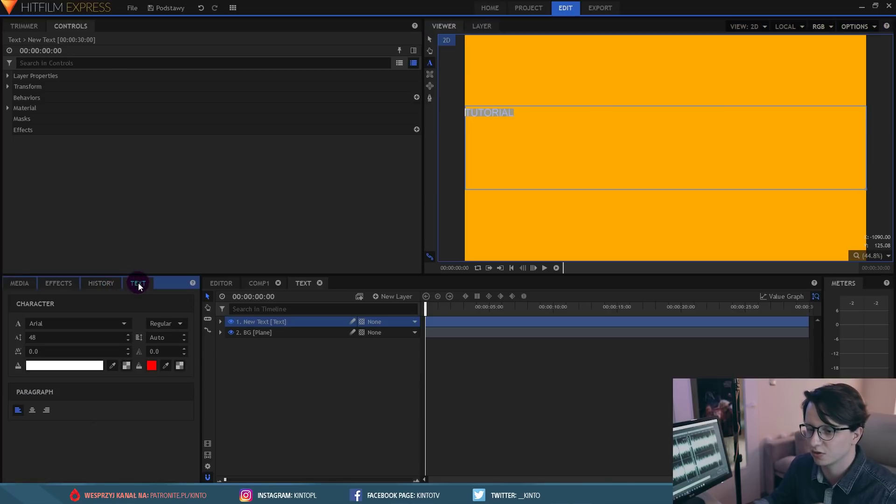
click(33, 411)
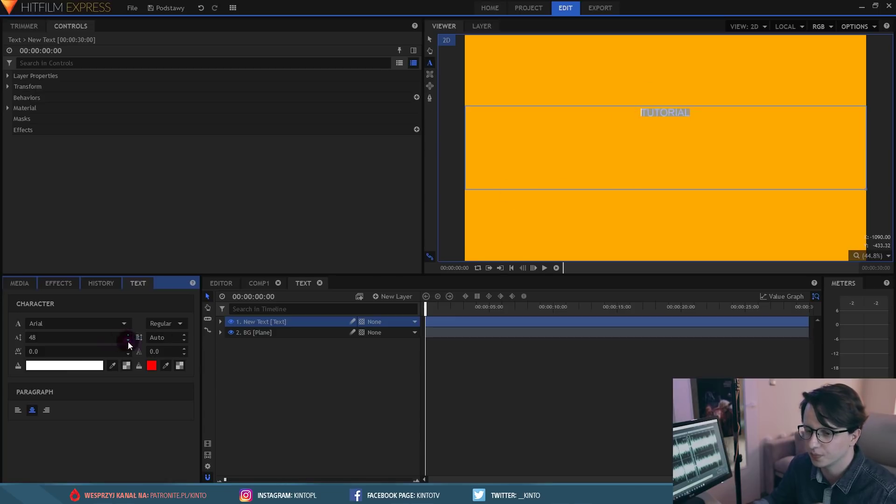
Step: Try the Ballpark and Ready Player One fonts on the TUTORIAL text
click(117, 322)
scroll(70, 233, down, 10)
click(12, 327)
click(51, 324)
scroll(65, 282, down, 6)
click(60, 278)
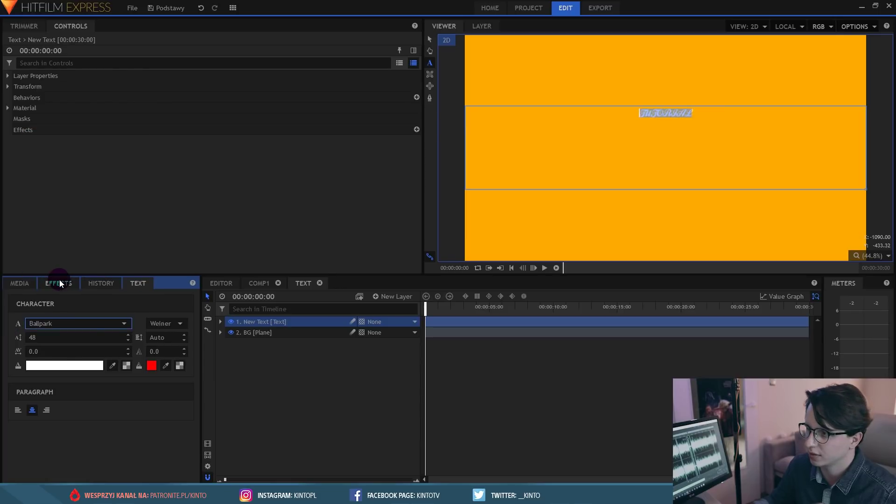
click(77, 326)
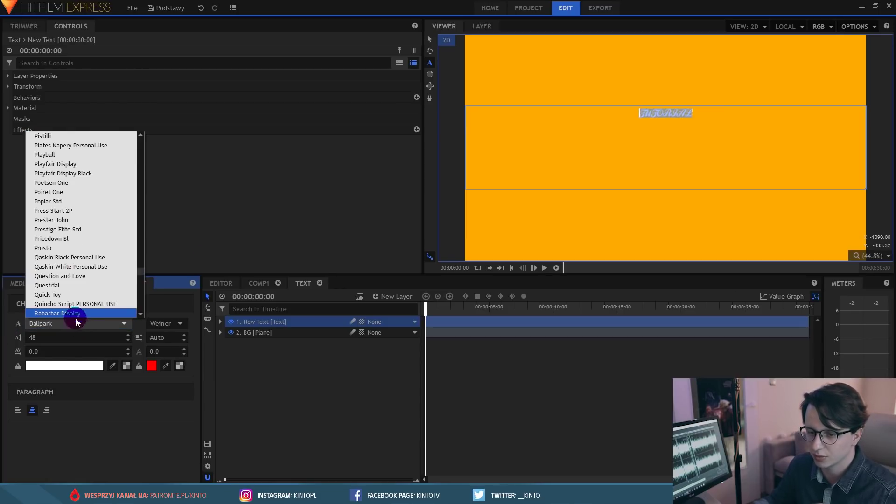
scroll(70, 257, down, 6)
click(62, 176)
click(678, 113)
Step: Set the TUTORIAL text's font to Roboto Medium
click(66, 319)
scroll(70, 261, down, 5)
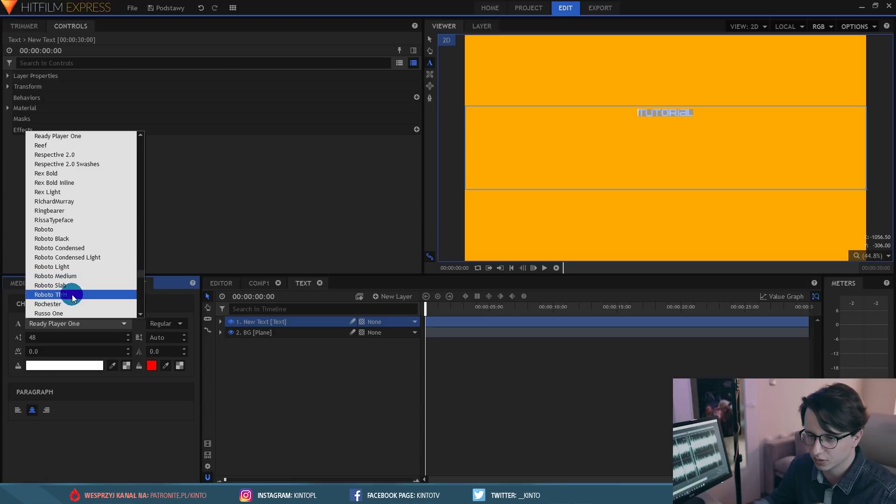
click(72, 276)
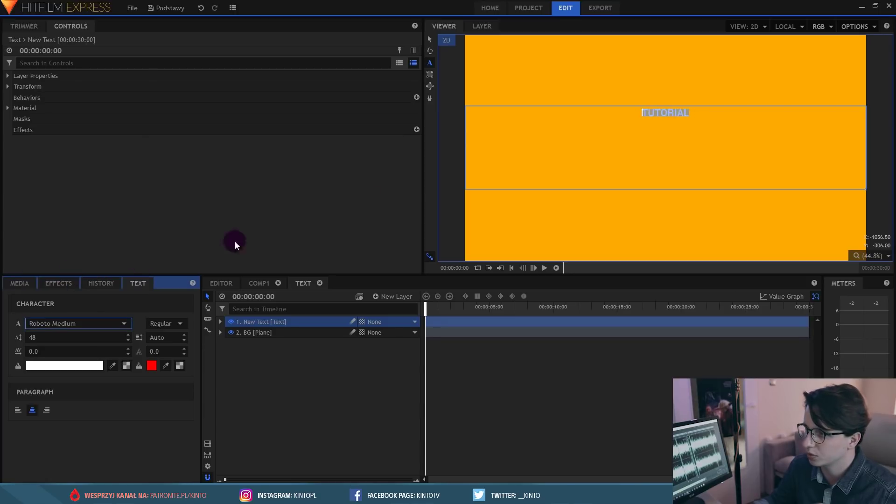
click(686, 110)
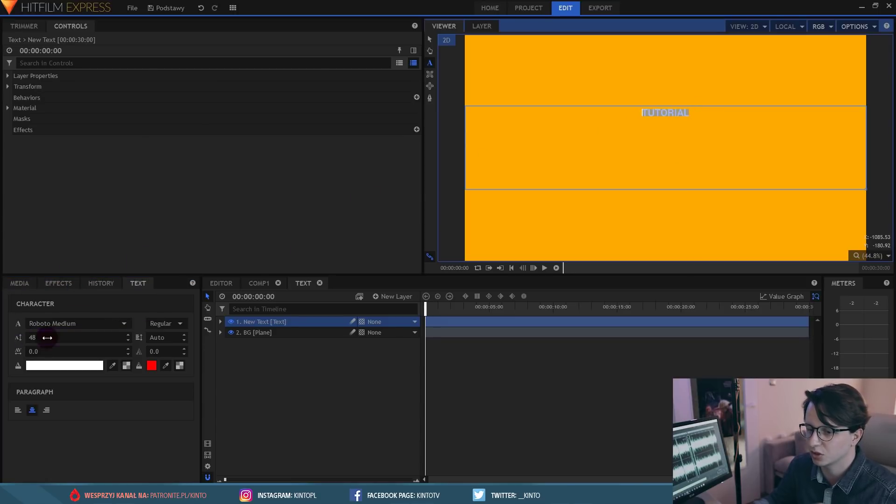
Step: Set the TUTORIAL text's font size to 300 and its character spacing to 31
click(661, 116)
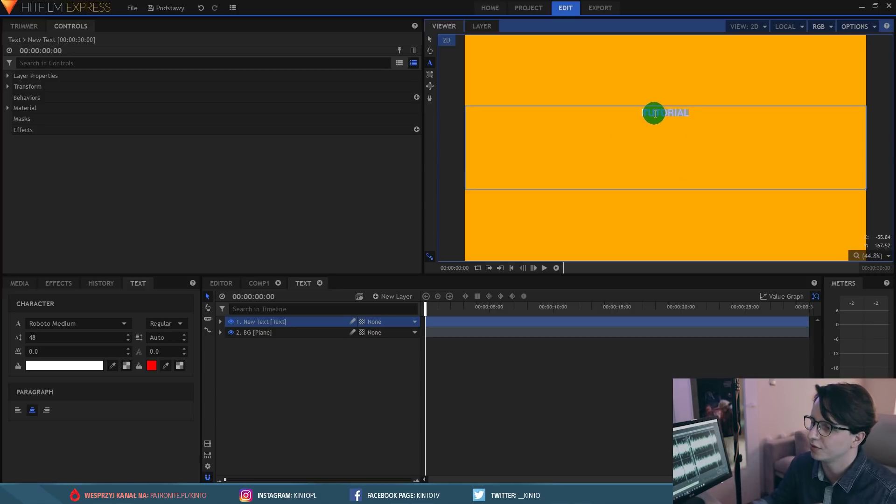
drag(654, 114, 683, 114)
double_click(33, 337)
text(53)
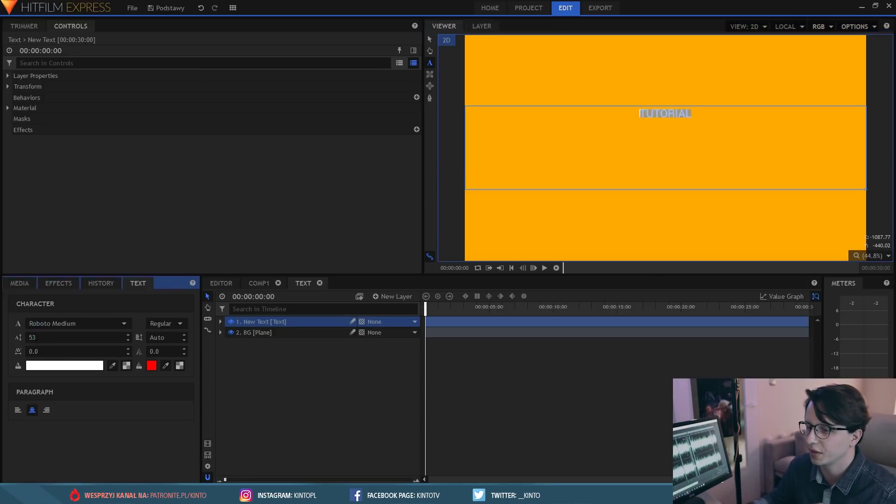
scroll(32, 337, up, 20)
scroll(32, 337, up, 1)
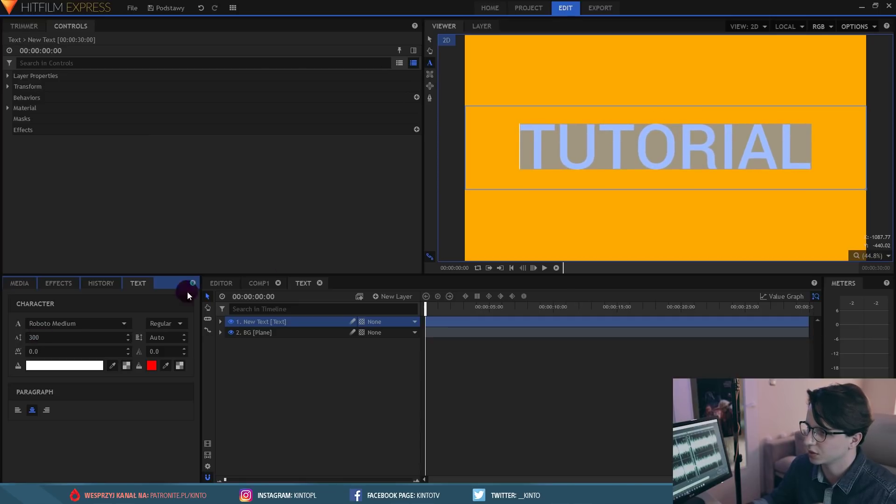
click(626, 139)
drag(43, 352, 80, 352)
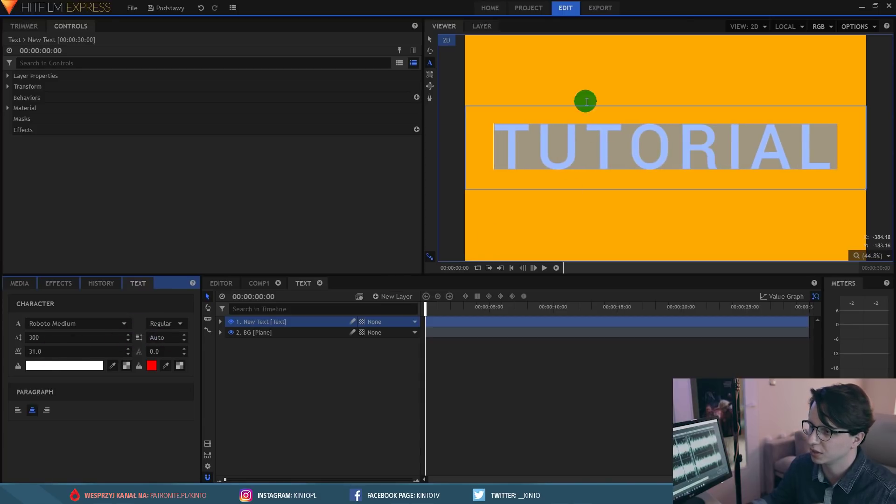
Step: Try the Italic style on the TUTORIAL text and return it to Regular
click(160, 325)
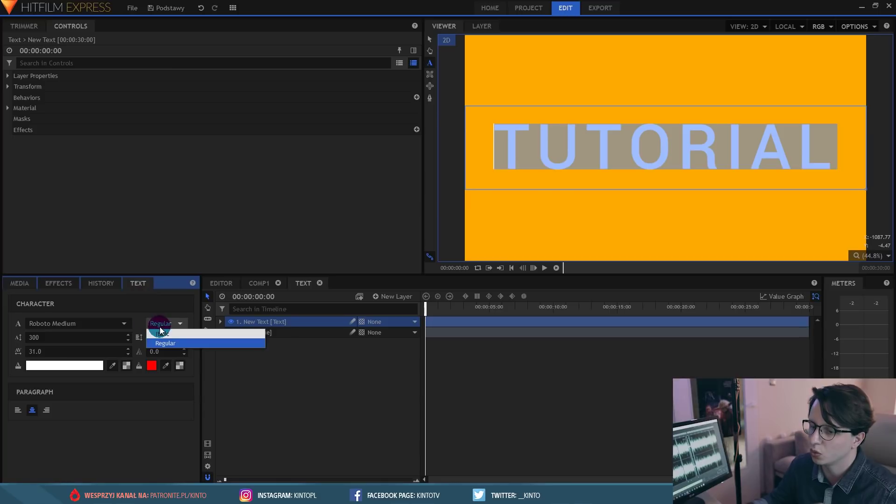
click(162, 333)
click(178, 327)
click(176, 323)
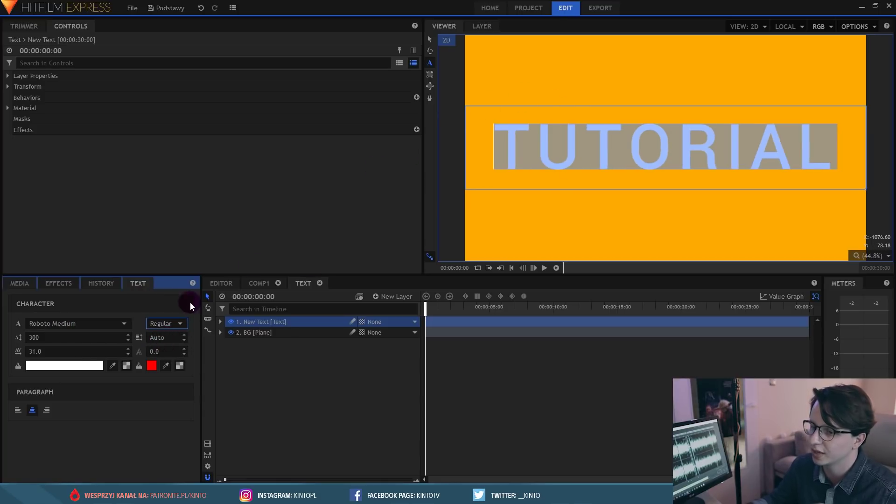
click(186, 321)
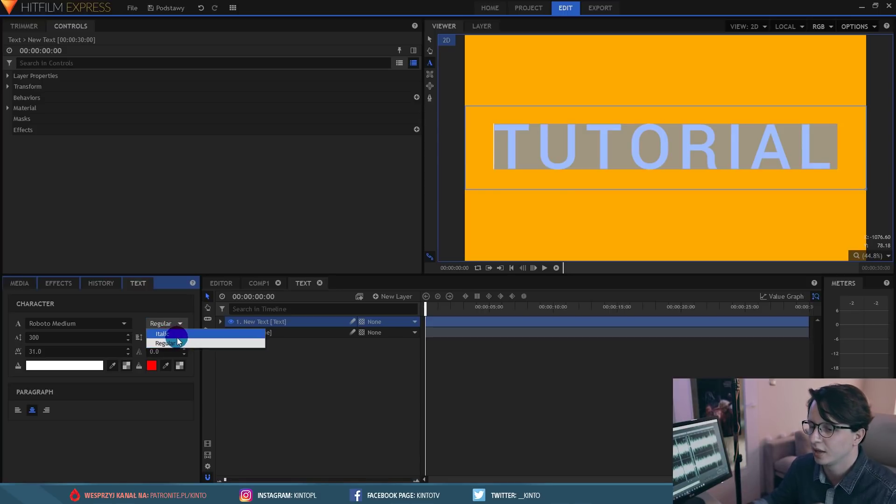
click(164, 333)
click(176, 321)
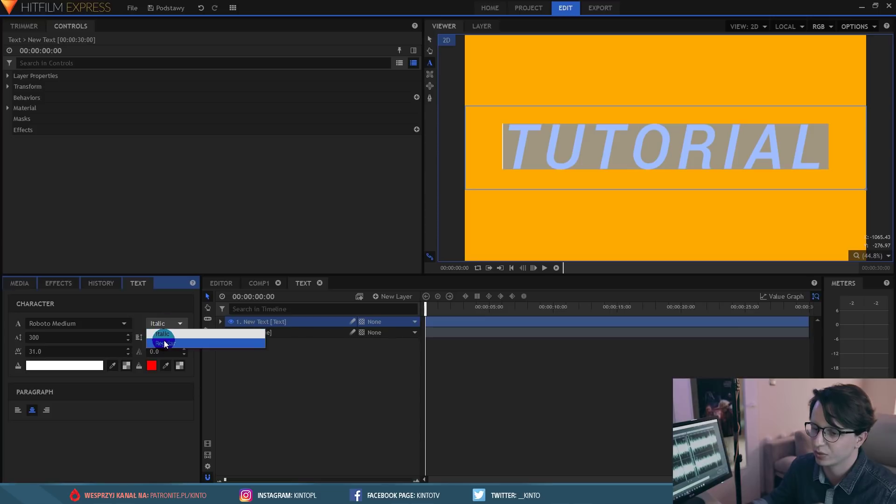
click(164, 340)
Step: Give the TUTORIAL text a pink outline with a width of 10
drag(154, 351, 173, 351)
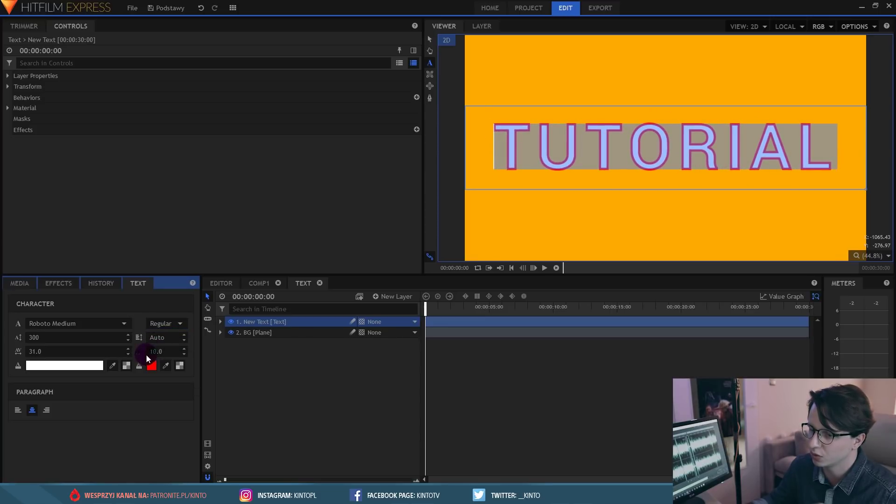
drag(156, 352, 154, 351)
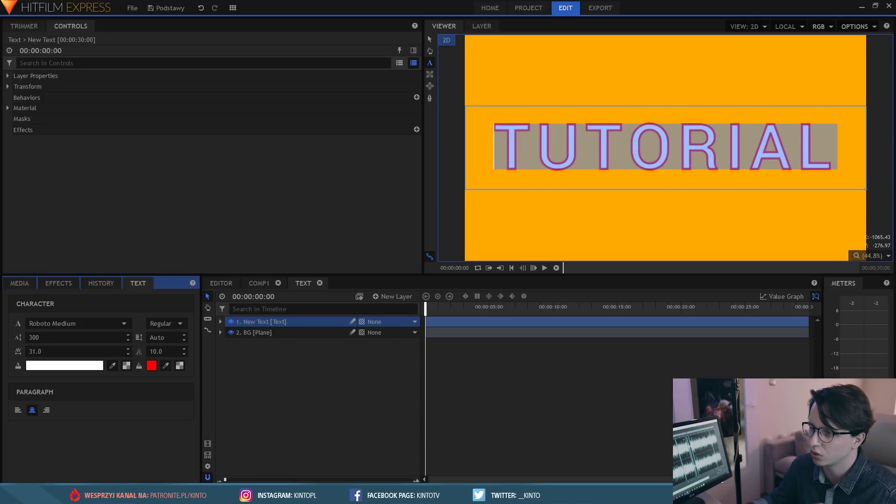
click(152, 365)
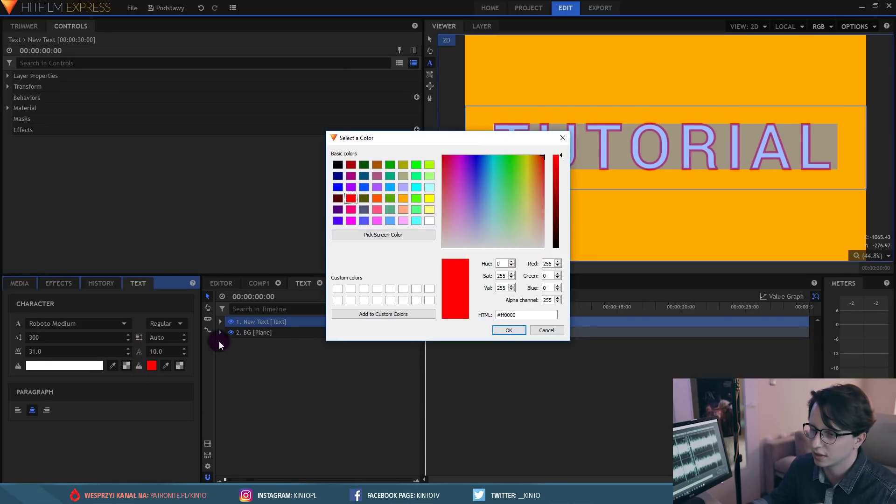
click(377, 210)
click(507, 330)
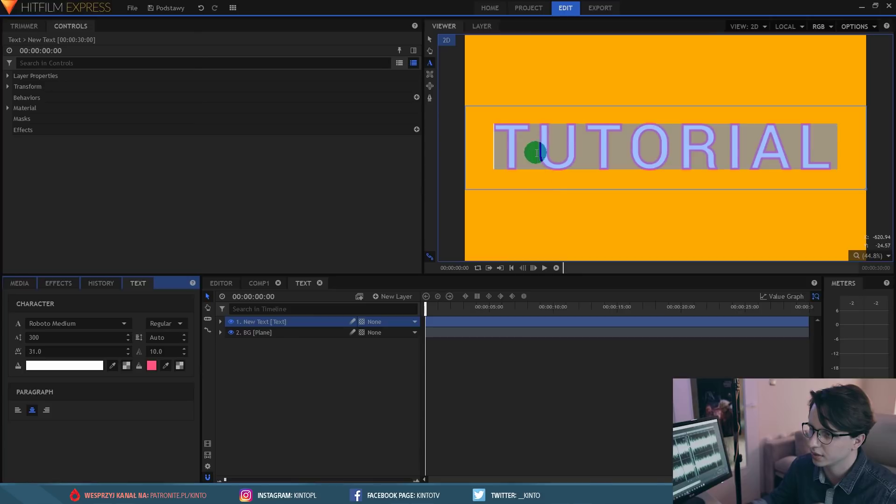
Step: Change the fill color of the whole TUTORIAL text to light cyan and deselect the layer
click(536, 153)
key(ctrl+a)
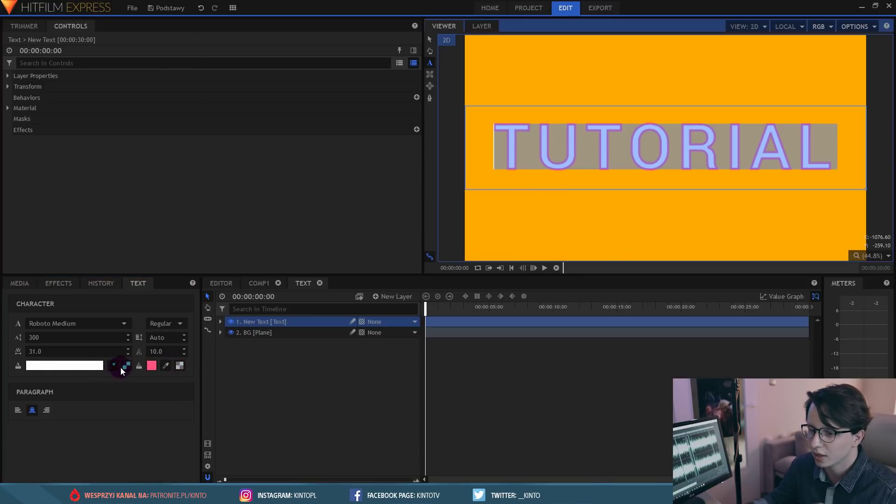
click(59, 365)
click(379, 200)
click(415, 221)
click(504, 327)
click(536, 126)
click(362, 350)
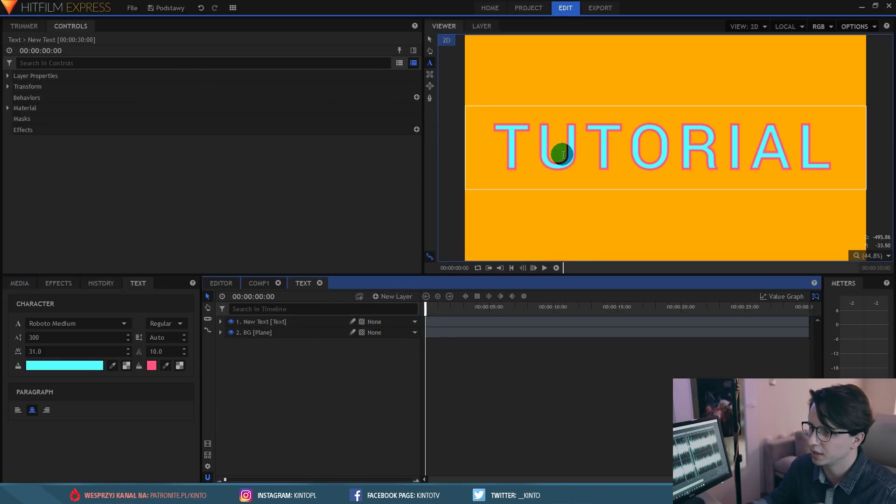
Step: Try moving the TUTORIAL text layer around freely in the viewer
click(430, 40)
click(583, 156)
drag(583, 155, 677, 131)
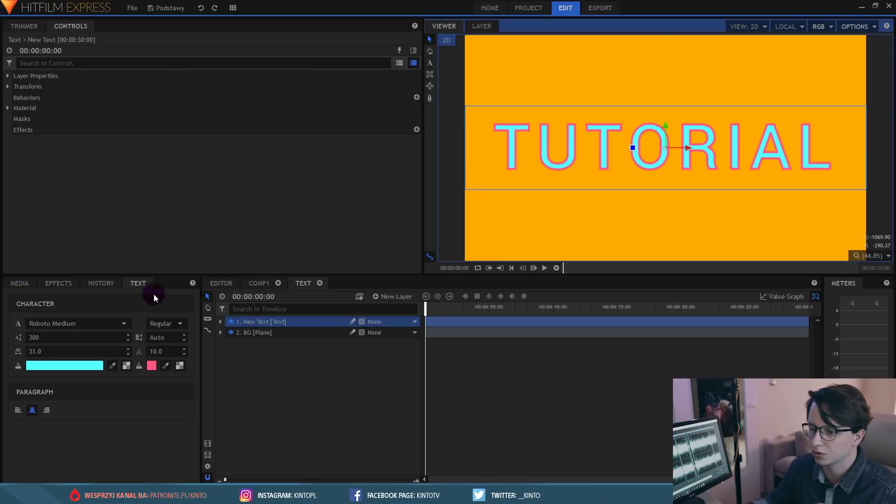
Step: Keyframe the text layer's position from the start to a vertical value of 418 at 00:00:07:05 and preview the motion at 00:00:01:03
click(8, 87)
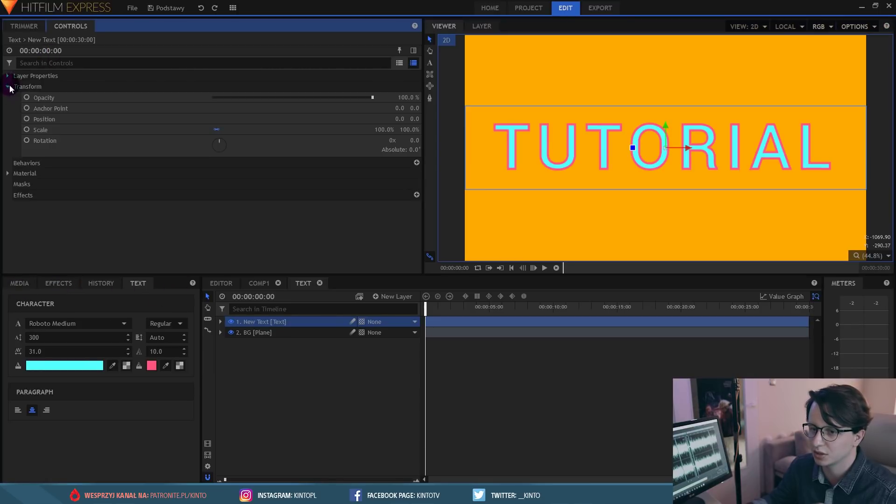
click(27, 119)
click(83, 122)
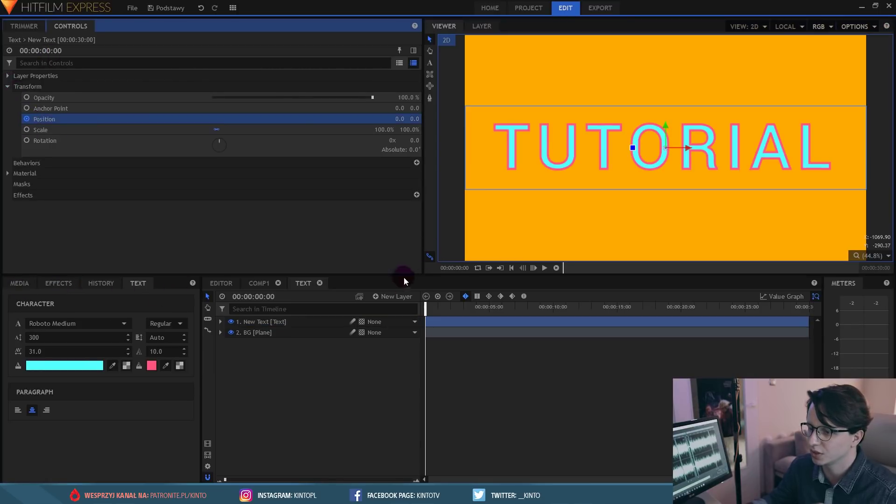
click(220, 321)
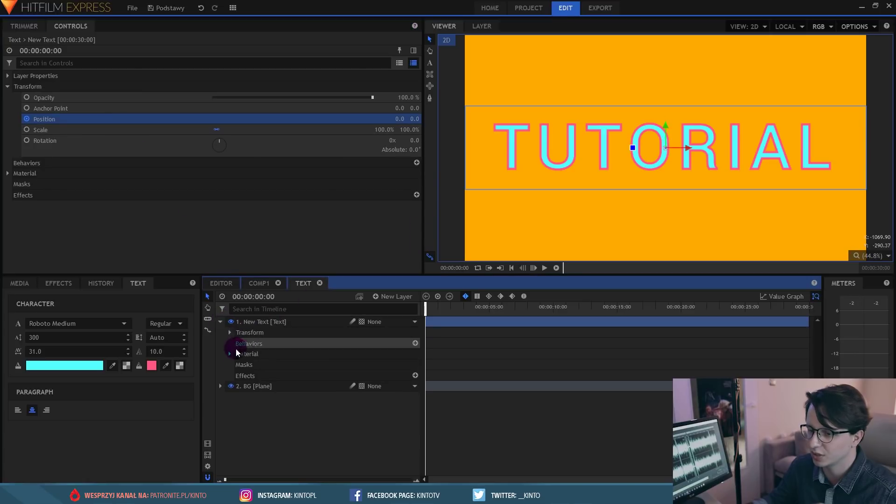
click(229, 332)
drag(493, 310, 518, 310)
drag(410, 364, 448, 364)
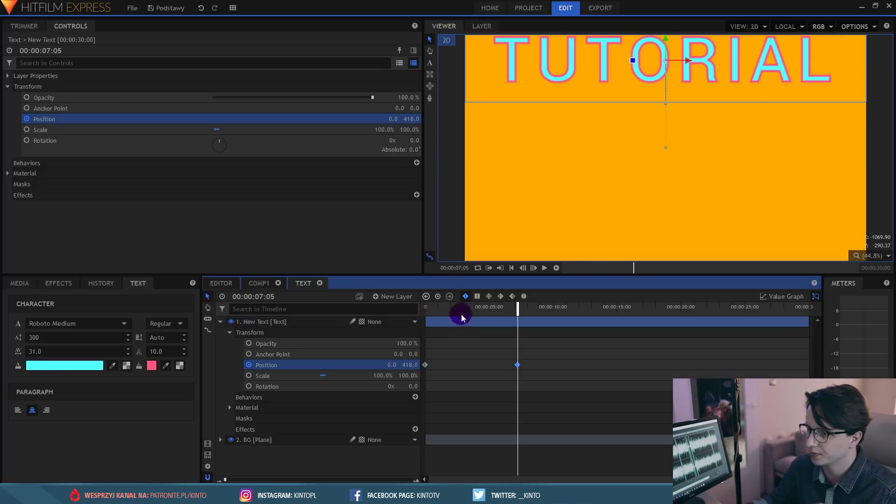
click(439, 309)
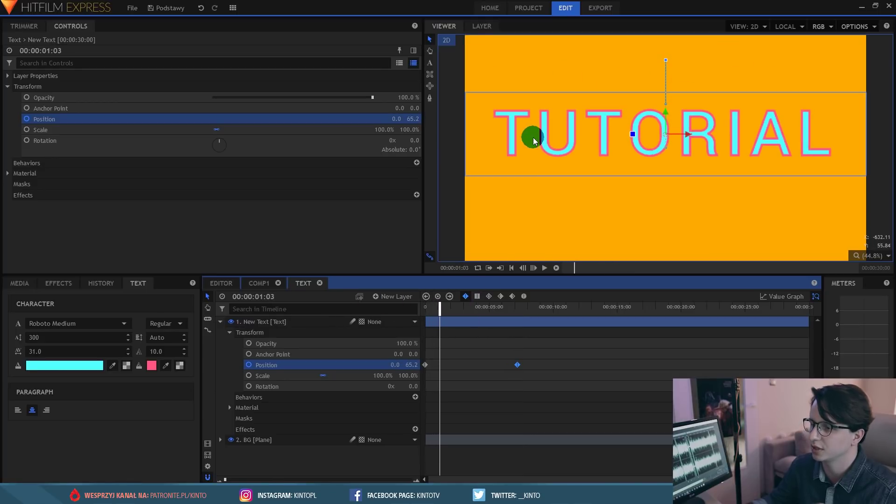
Step: Undo the text layer's position animation and collapse its timeline properties
key(ctrl+z)
click(237, 321)
click(220, 321)
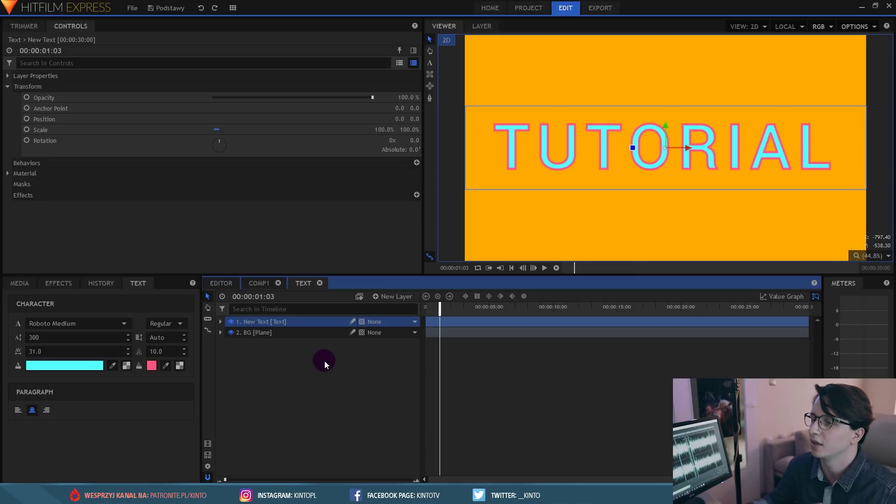
Step: Shrink the text box to fit closely around TUTORIAL and move the layer to about position 93.8, 80.4
click(430, 62)
click(816, 186)
drag(866, 188, 812, 176)
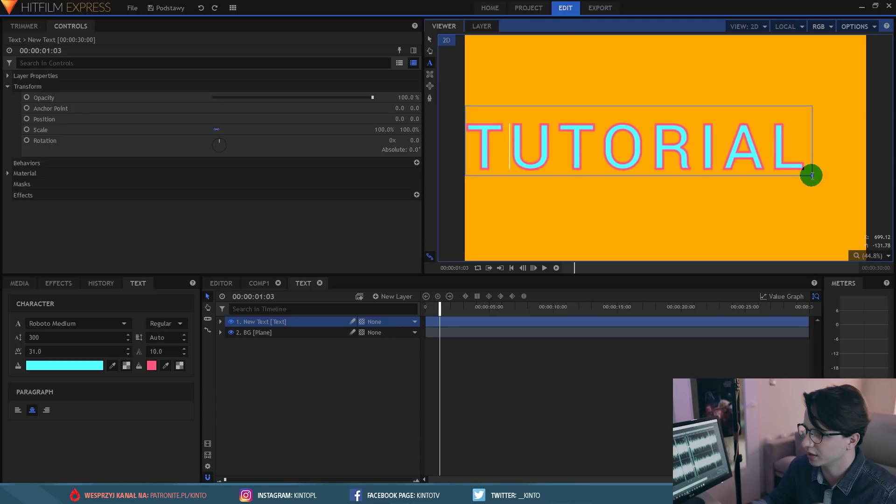
click(641, 140)
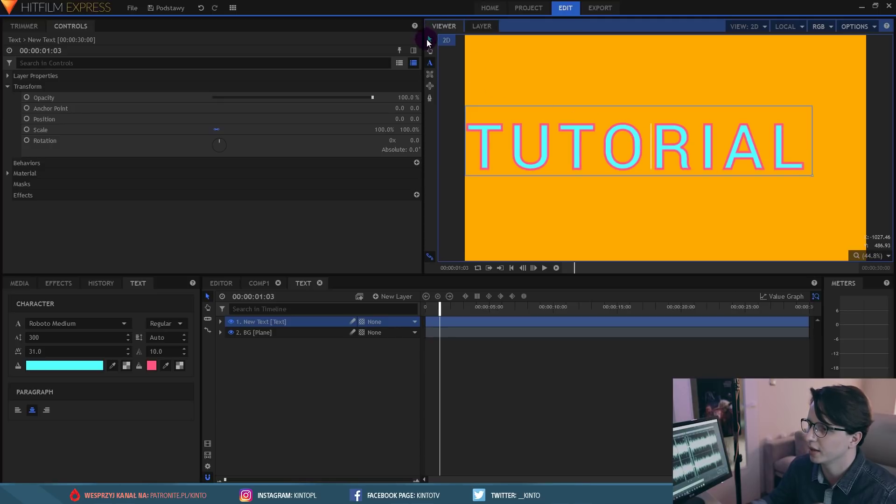
drag(604, 146, 716, 129)
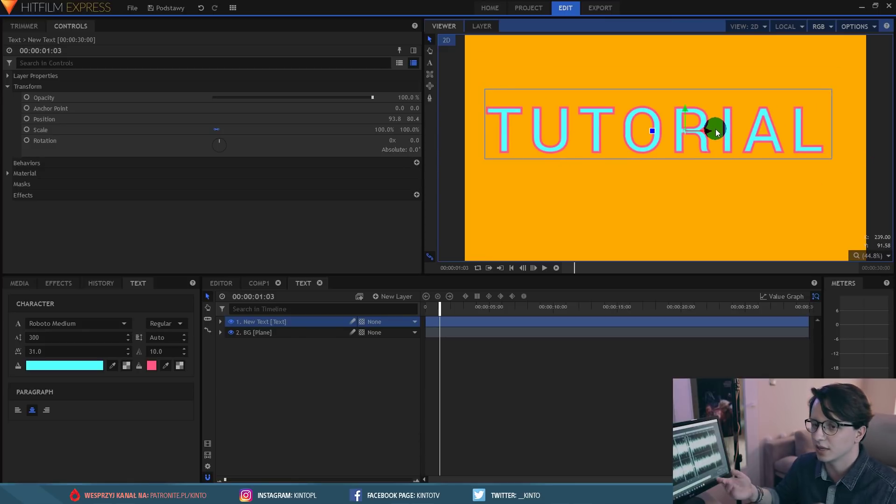
Step: Display the Track panel in the workspace
click(233, 8)
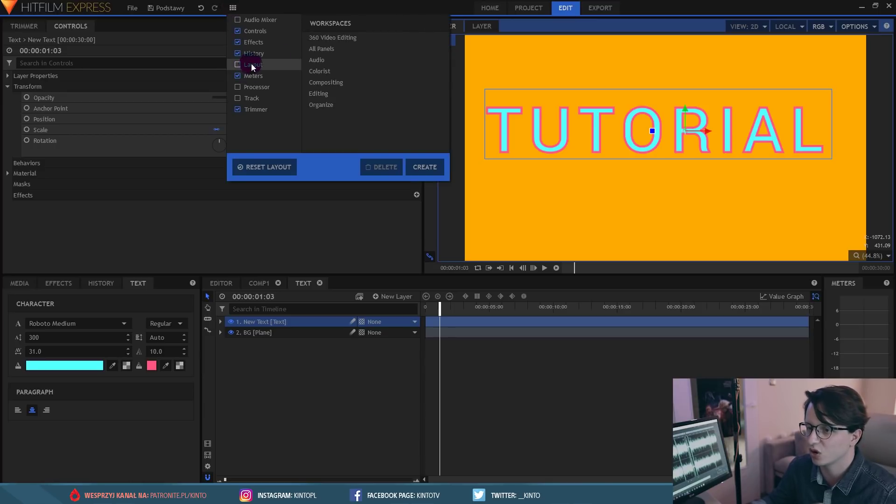
click(239, 99)
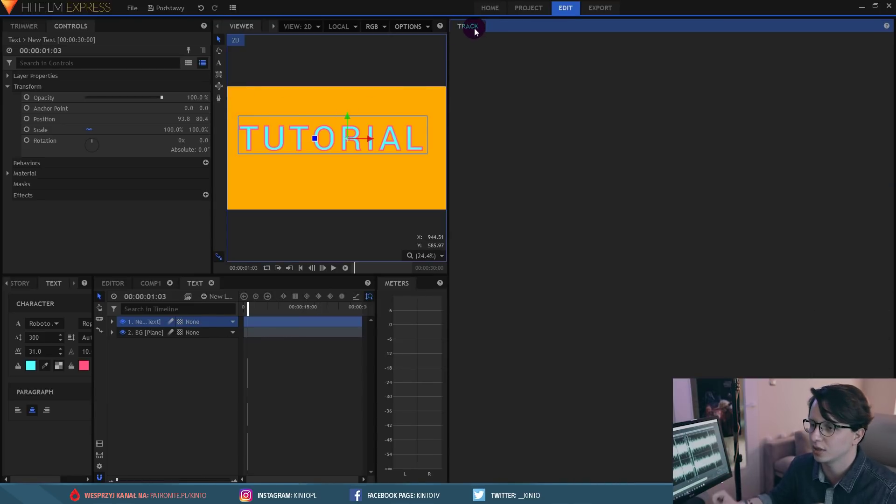
click(480, 30)
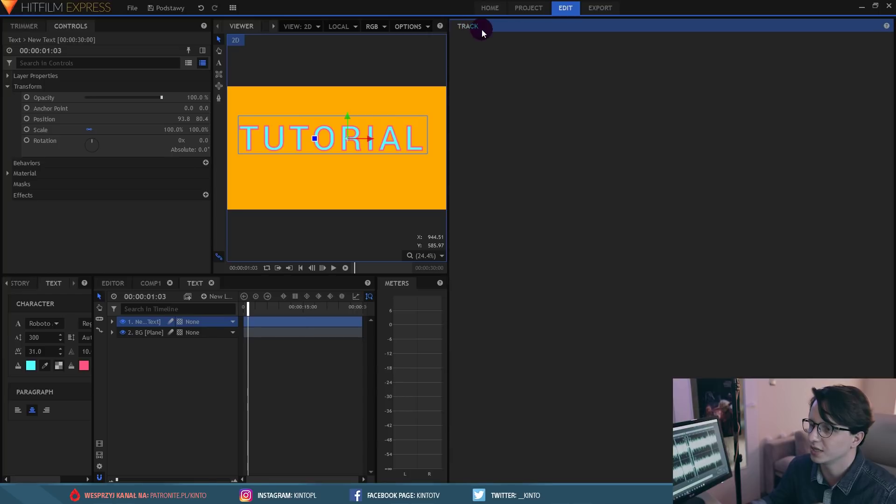
Step: Close the Track panel, and display the Processor panel briefly before closing it as well
click(659, 8)
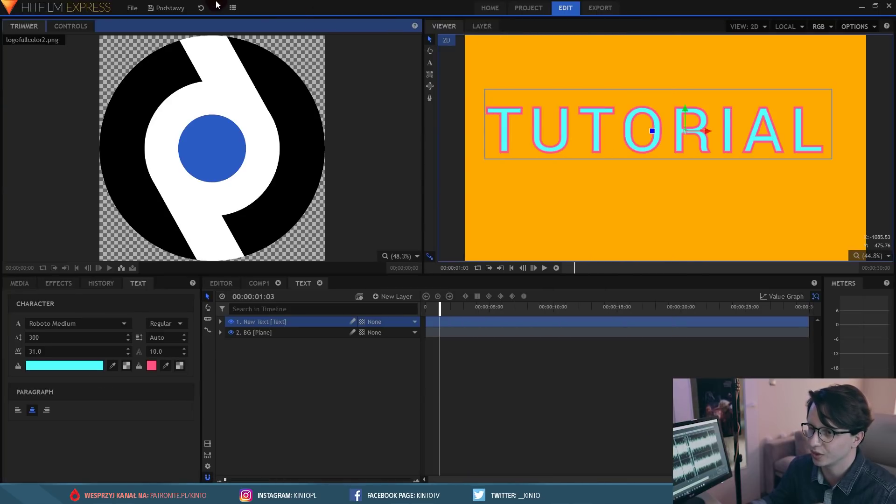
click(232, 8)
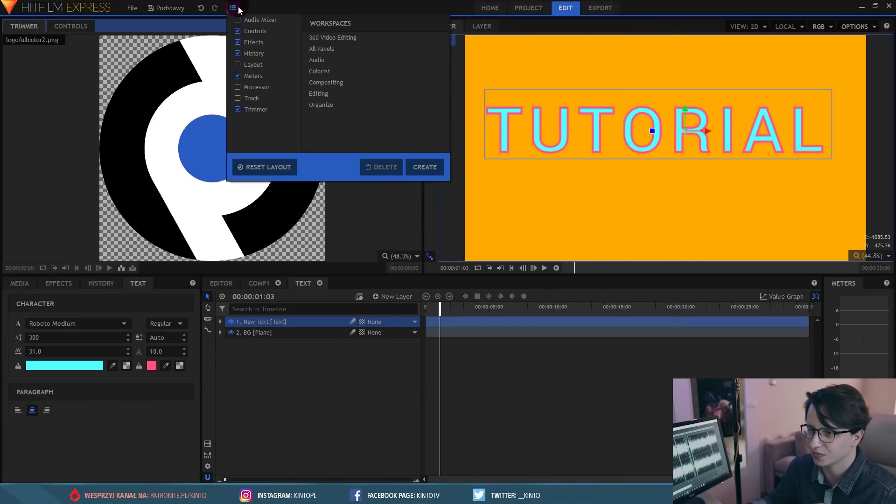
click(238, 88)
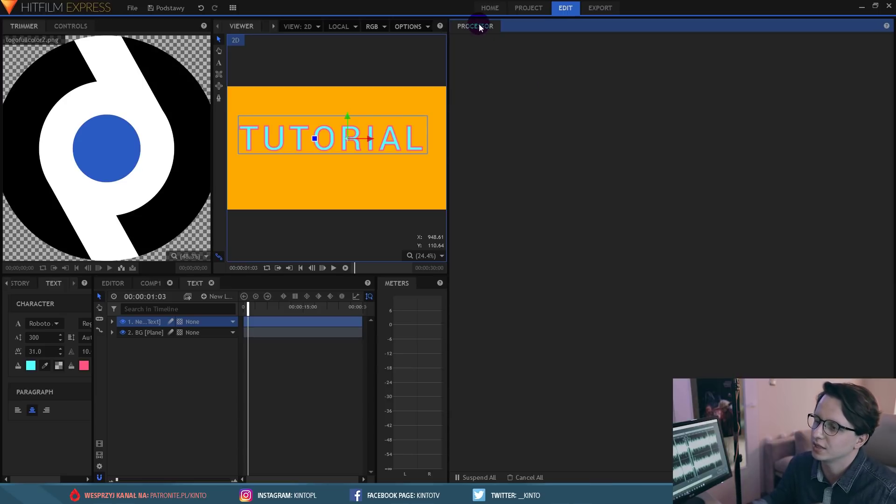
click(502, 31)
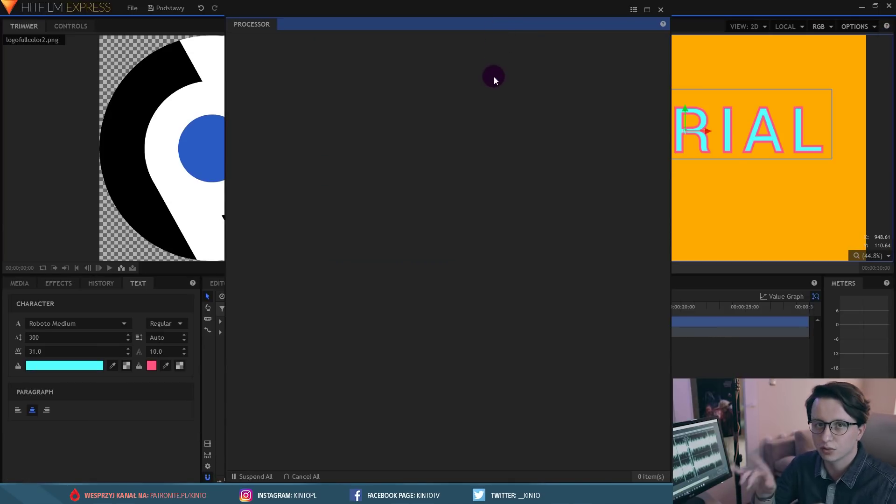
click(660, 12)
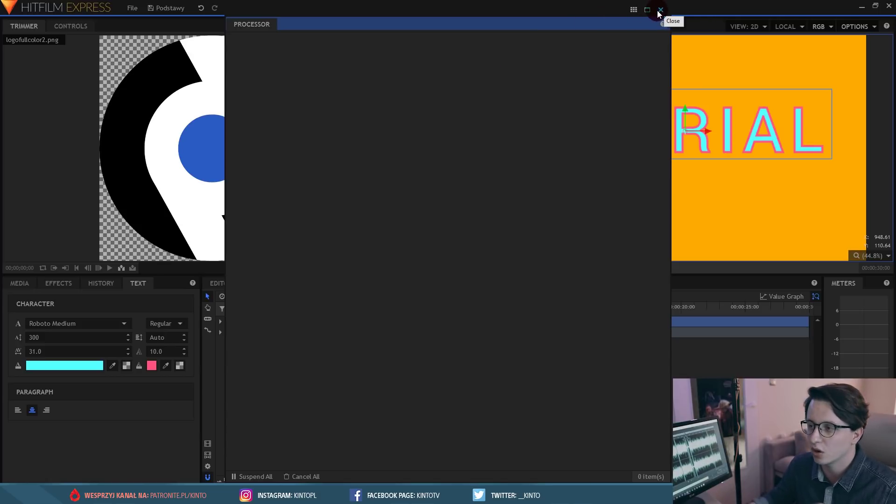
click(657, 10)
Step: Display the Layout panel and dock it in the same group as the Trimmer and Controls
click(233, 8)
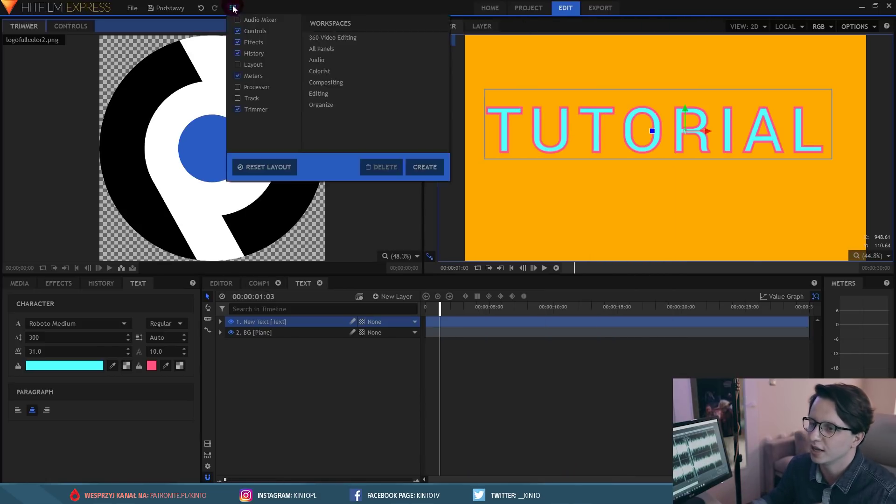
click(239, 64)
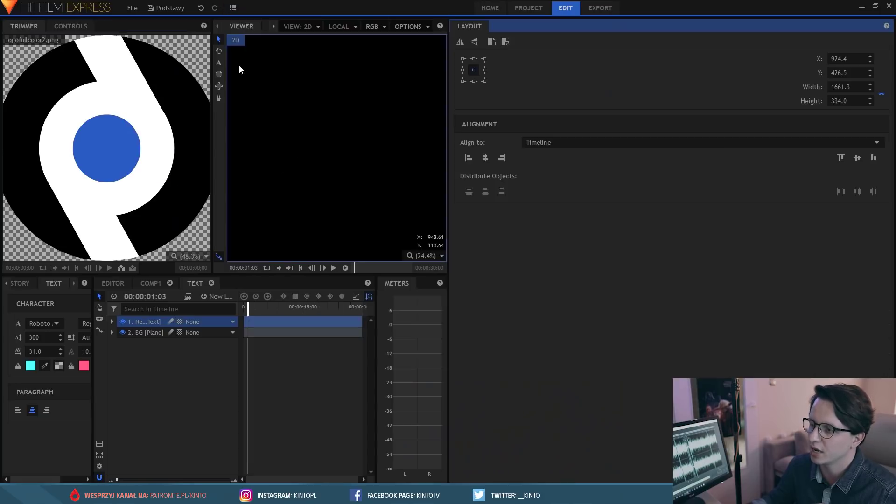
drag(446, 69, 564, 69)
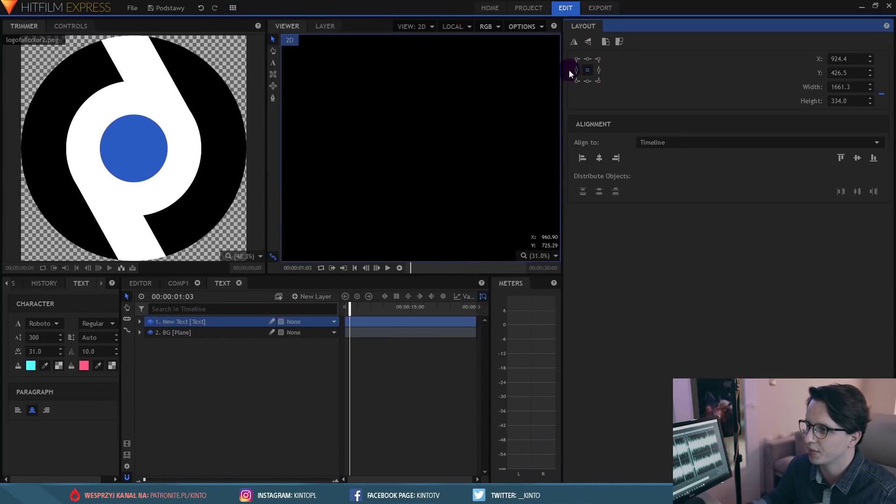
drag(577, 27, 80, 27)
drag(421, 115, 397, 116)
Step: Try the alignment options on the TUTORIAL text layer, ending with it centred horizontally and vertically on the timeline frame
drag(452, 306, 410, 303)
click(149, 144)
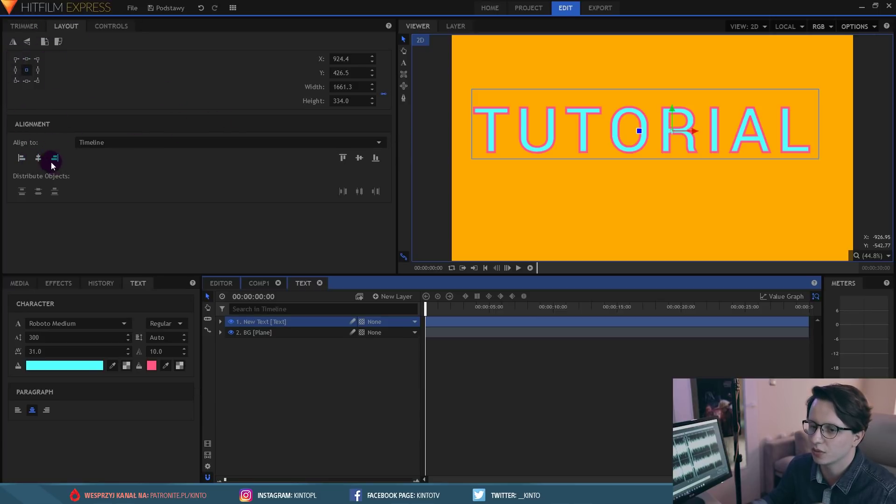
click(21, 159)
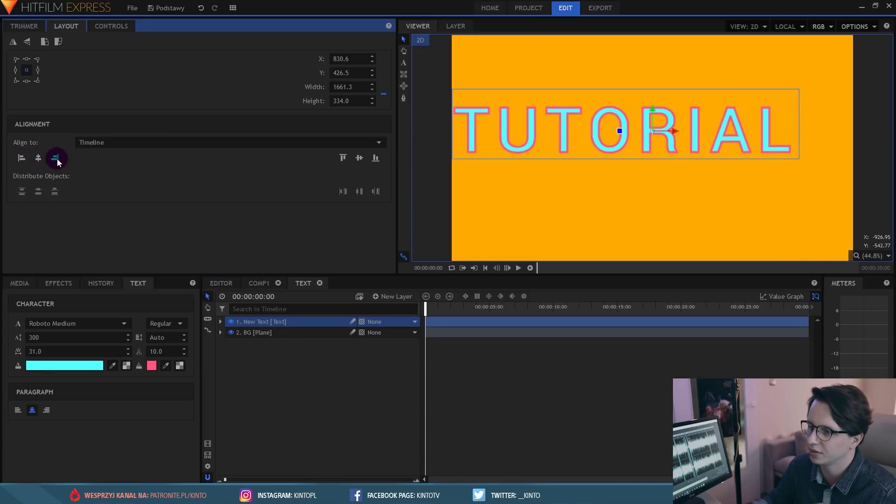
click(56, 159)
click(40, 157)
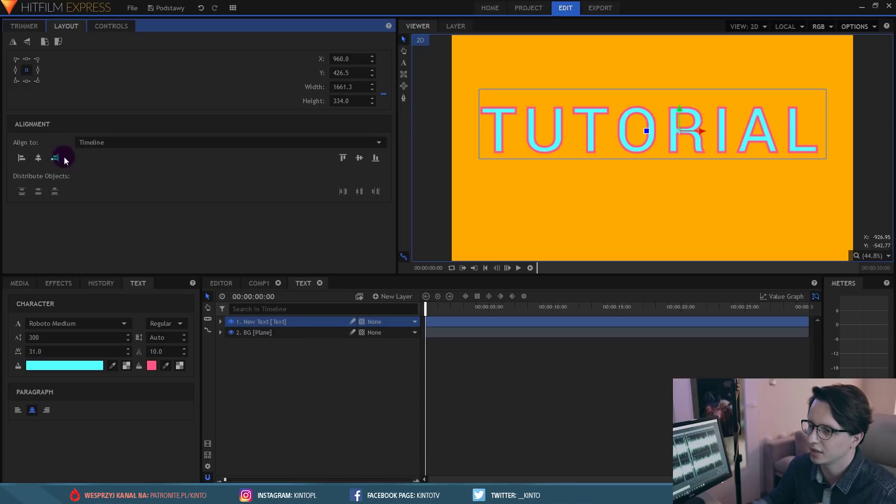
click(343, 158)
click(375, 158)
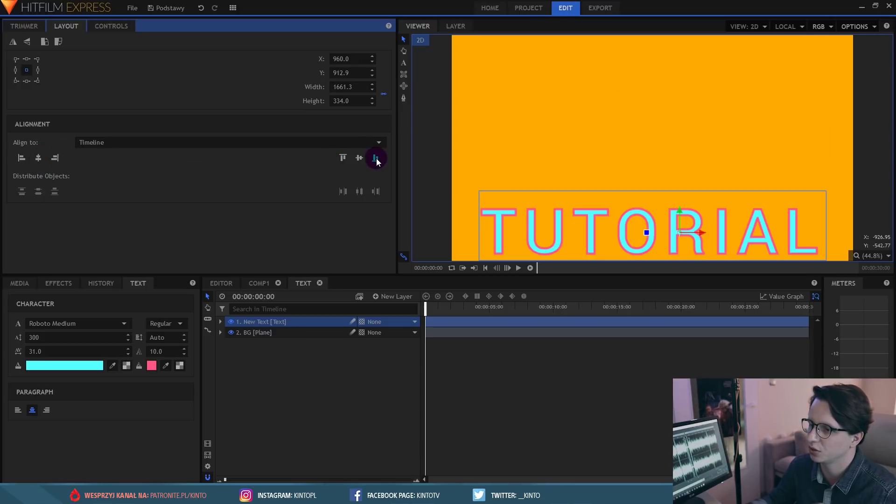
click(359, 159)
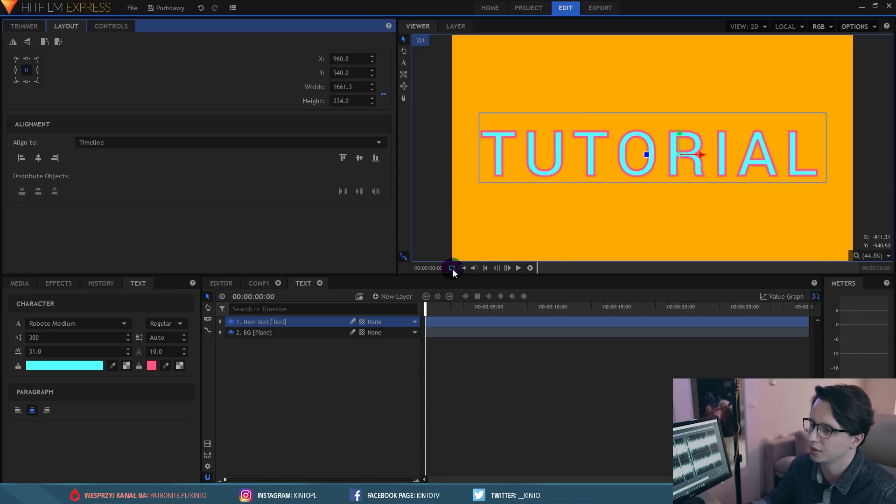
Step: Examine the centred TUTORIAL title between the start and 00:00:02:13, with its layer selected and deselected
click(338, 373)
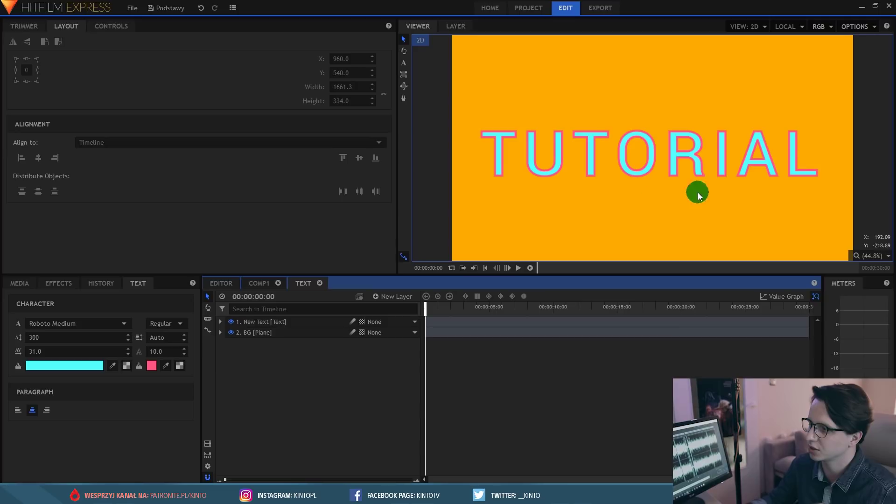
drag(426, 307, 457, 307)
click(304, 329)
click(304, 324)
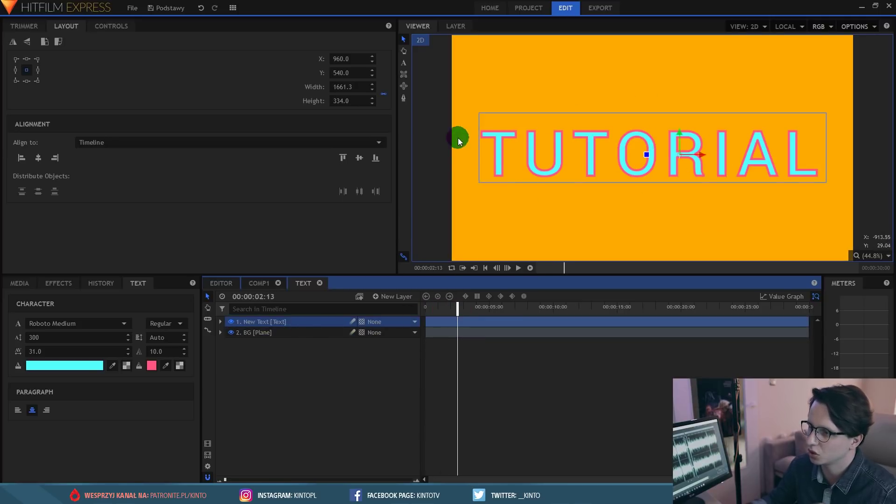
click(330, 372)
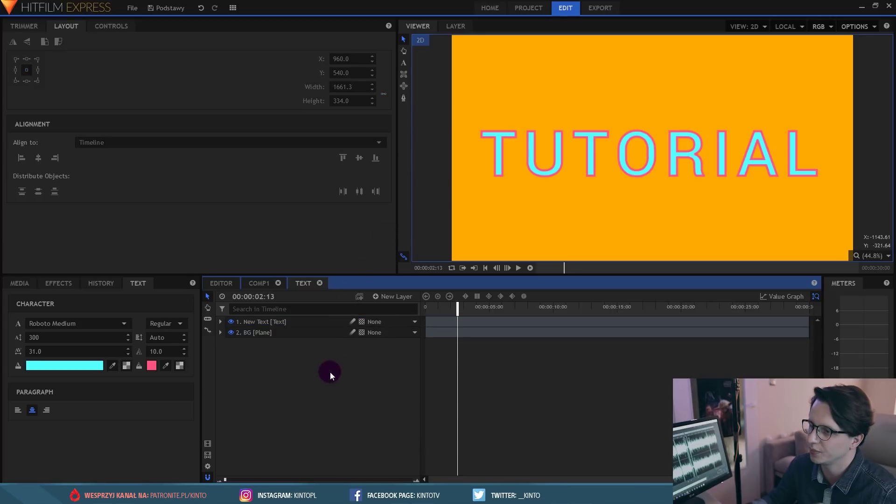
drag(450, 307, 373, 280)
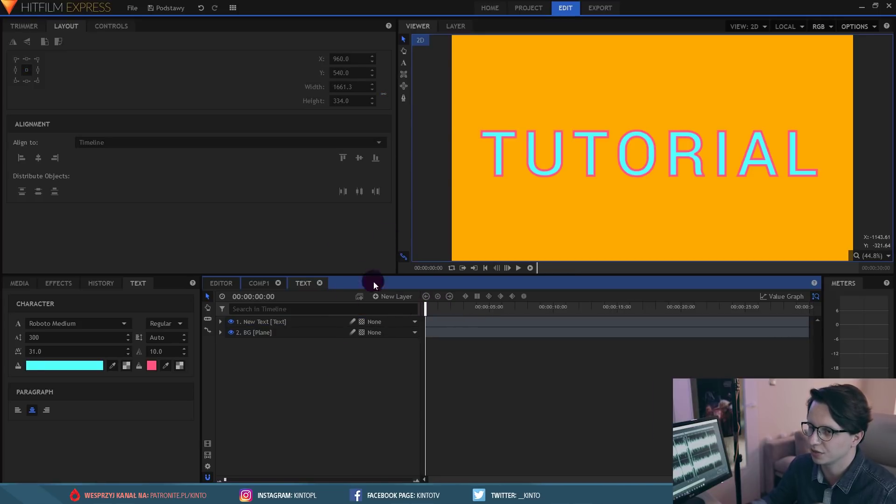
click(110, 96)
click(248, 324)
click(56, 158)
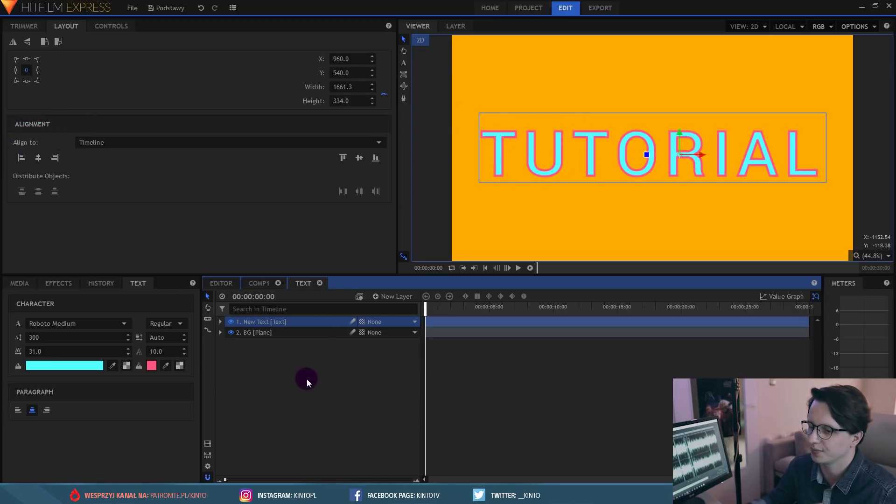
click(312, 411)
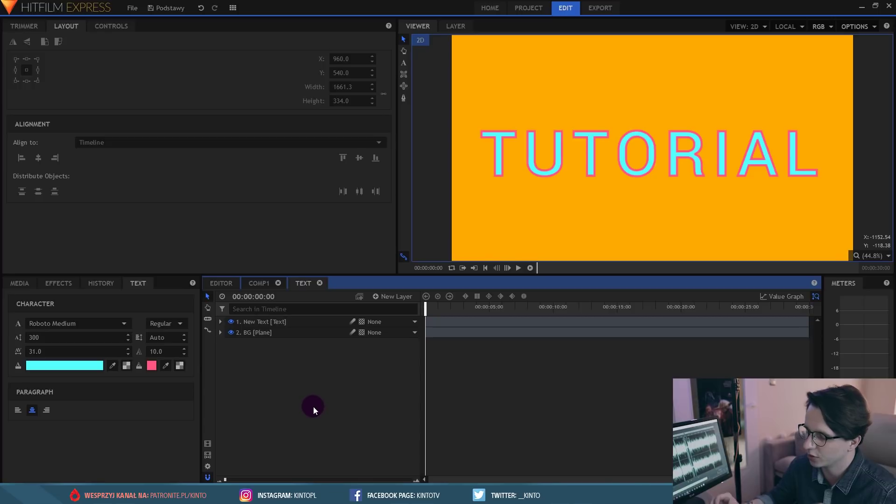
Step: Return to the Editor timeline, reveal the Video 1 track and go to 00:00:02:02
click(259, 283)
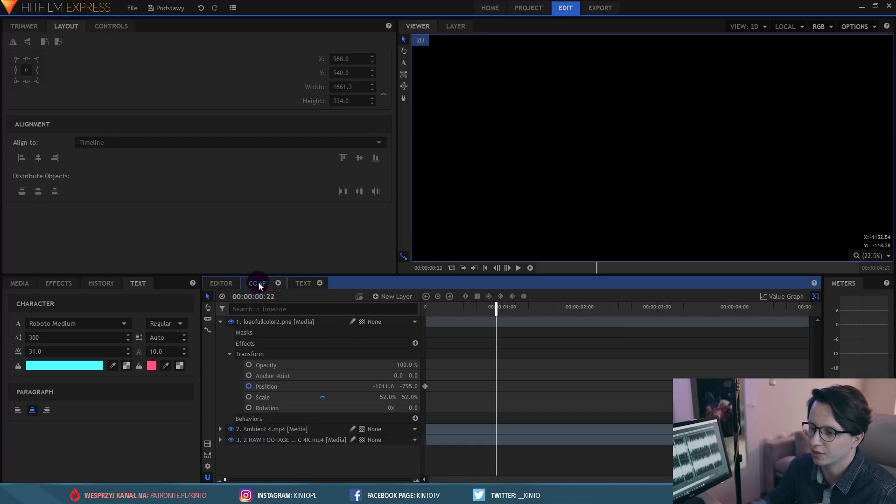
click(238, 291)
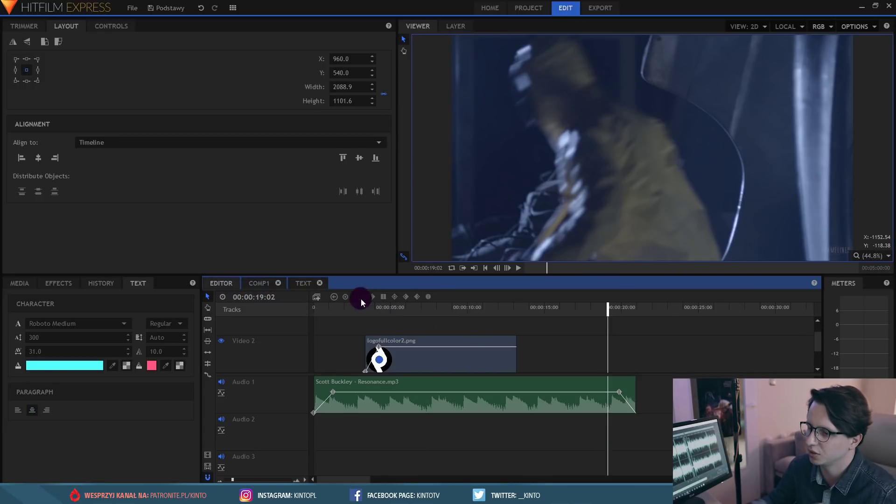
drag(817, 338, 825, 361)
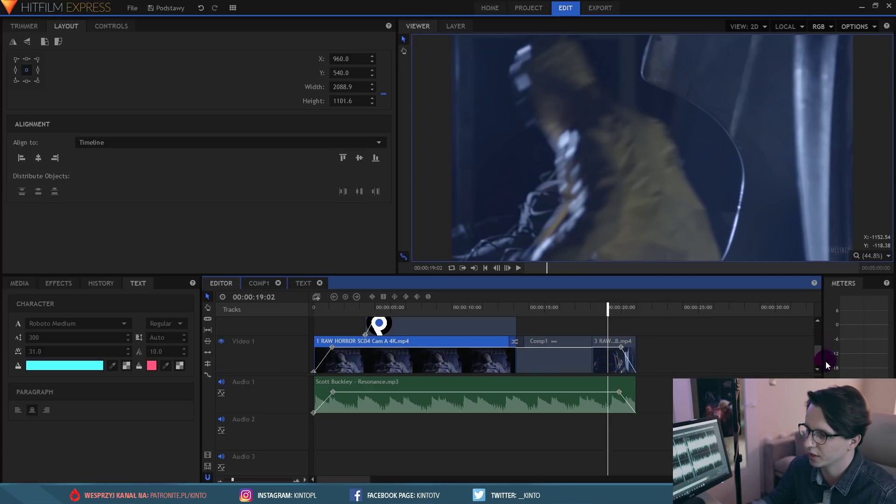
click(346, 307)
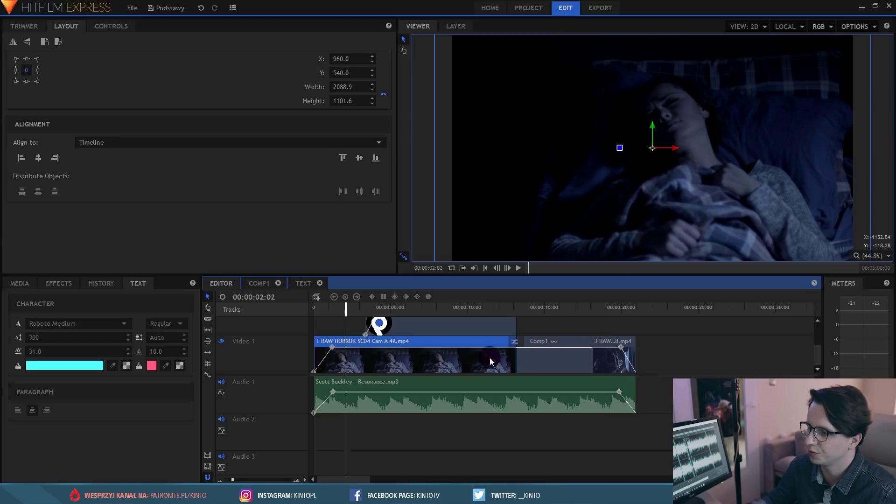
Step: Add Heartbeat.wav at the start of Audio 2 and cut off the part extending past the music clip
click(471, 405)
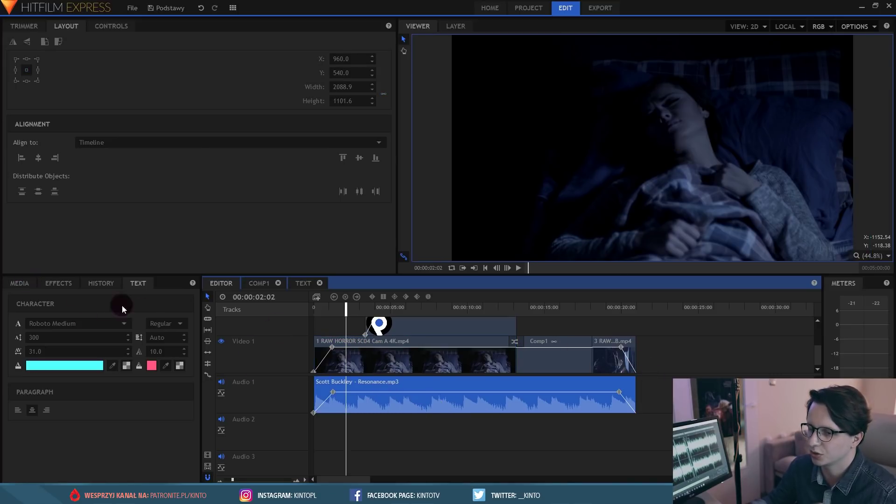
click(24, 283)
double_click(33, 356)
drag(63, 373, 310, 428)
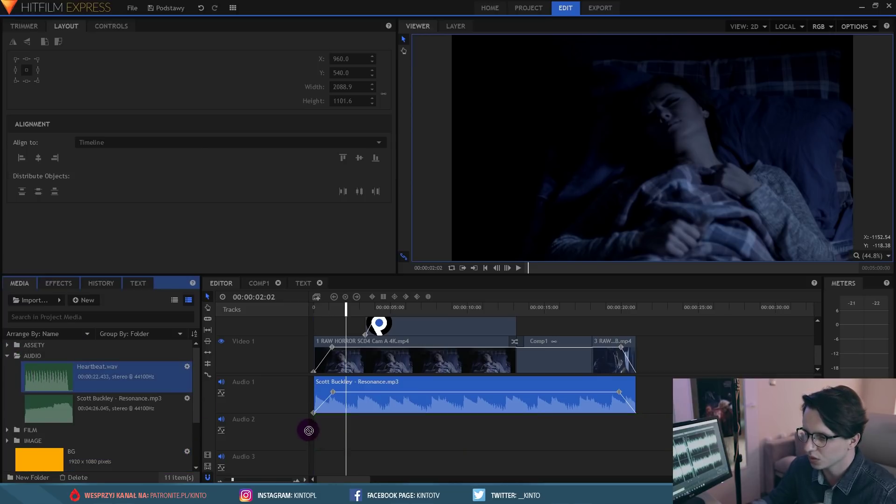
click(636, 420)
key(v)
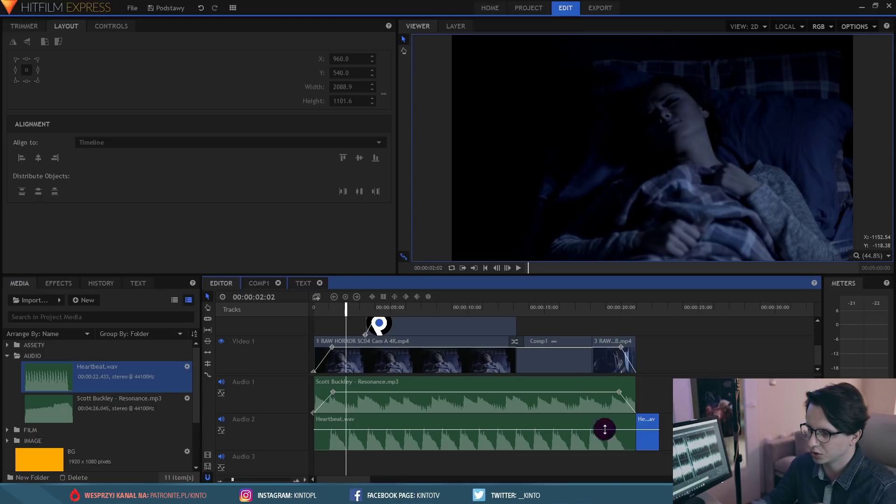
key(Delete)
Step: Add level keyframes that fade the Heartbeat.wav clip in at its start and out at its end
click(319, 430)
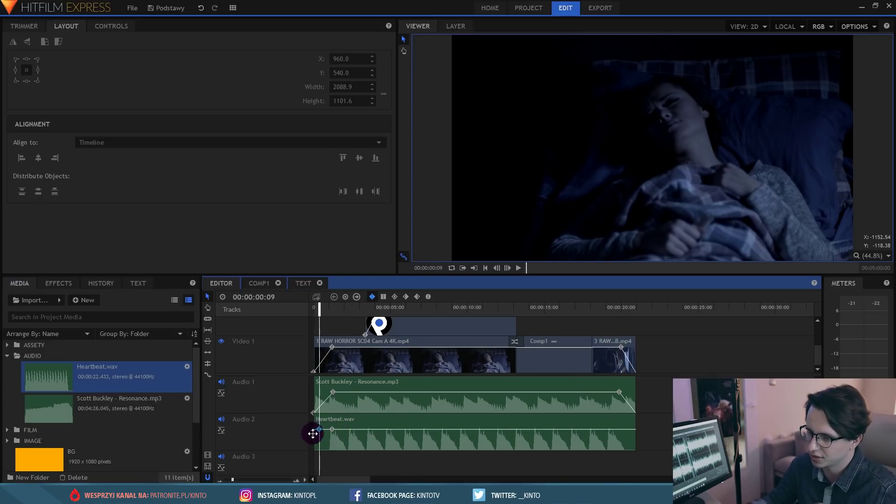
drag(320, 429, 290, 464)
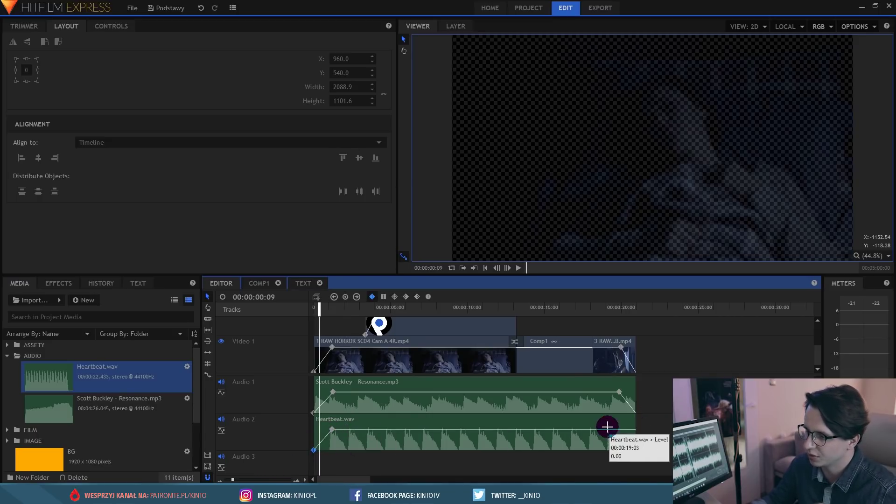
click(619, 429)
click(632, 430)
drag(633, 429, 638, 454)
Step: Try the Pitch effect on the Heartbeat.wav clip with a Semitone Shift of -25.20, and delete the effect
click(526, 436)
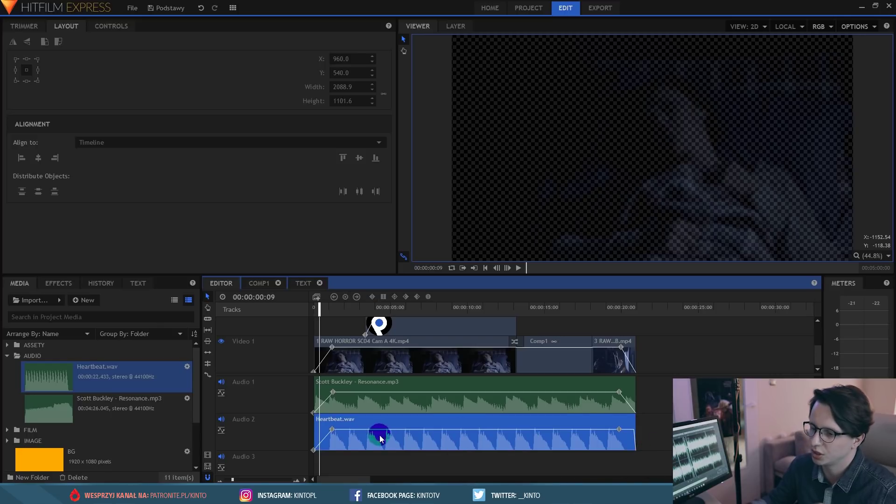
click(79, 282)
double_click(28, 338)
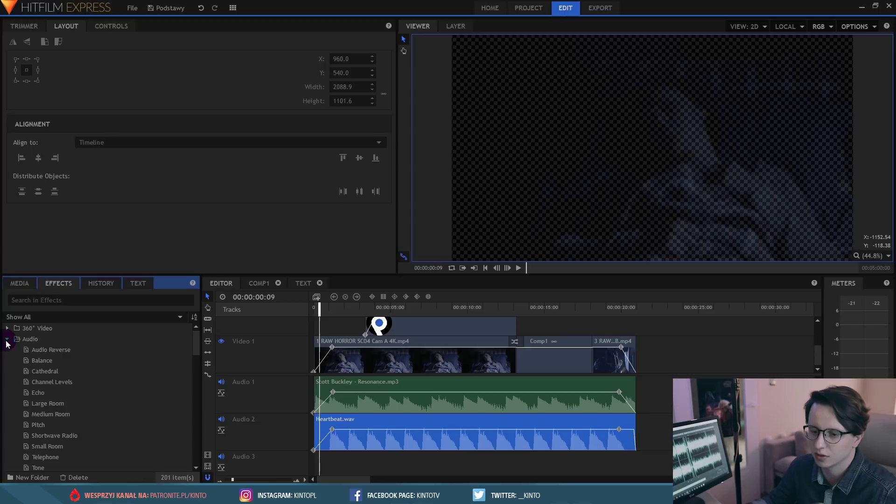
scroll(73, 365, down, 1)
drag(39, 394, 403, 439)
click(17, 108)
click(272, 119)
drag(294, 124, 315, 125)
drag(246, 123, 220, 119)
click(48, 106)
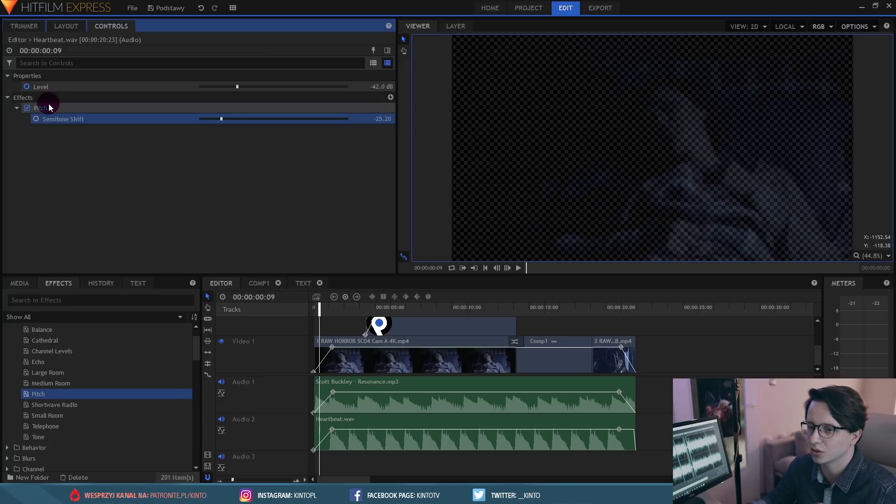
key(Delete)
Step: Collapse the Audio and Color Grading effect folders and look over the remaining effect categories
scroll(47, 373, up, 2)
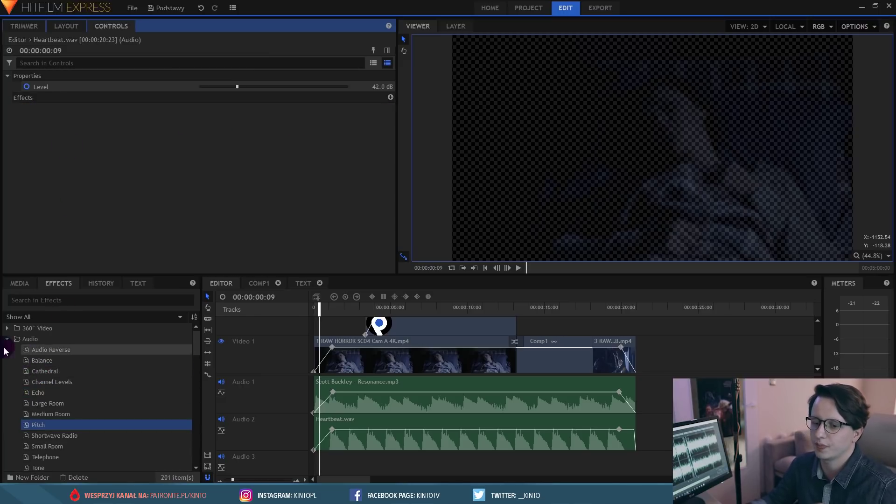
click(7, 339)
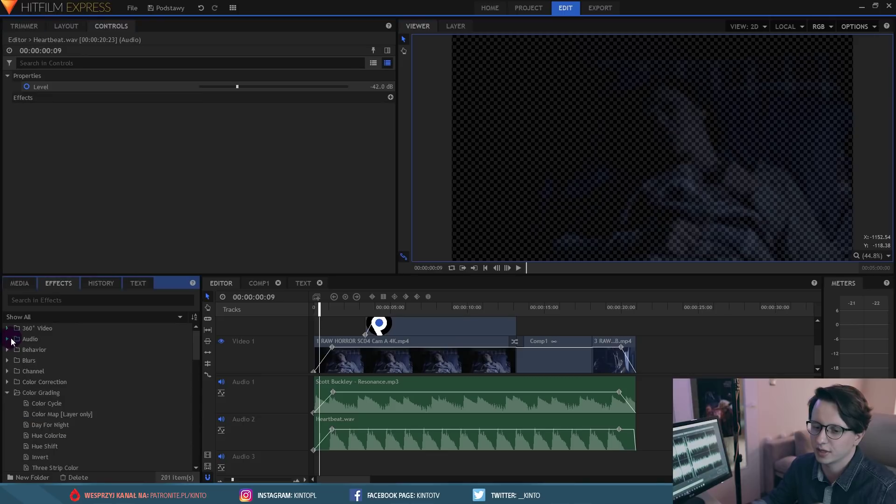
click(17, 394)
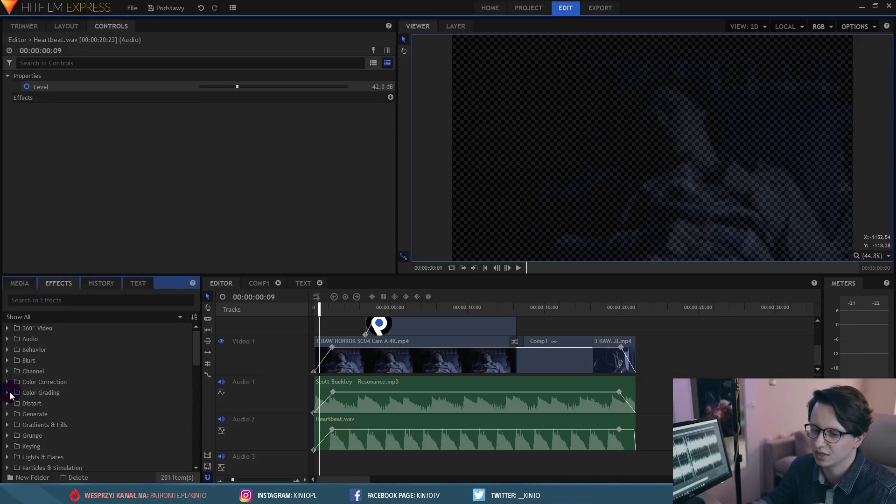
scroll(60, 391, down, 1)
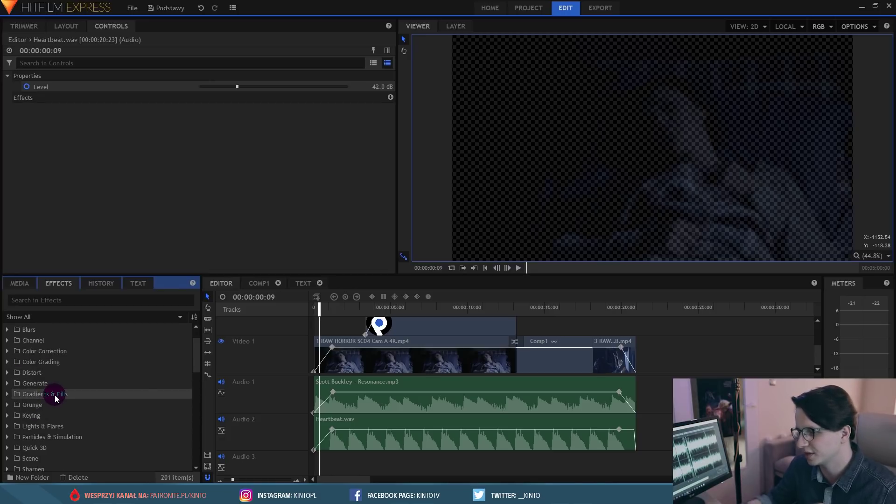
Step: Review the finished edit on the timeline by moving through the start, end and middle of the sequence, stopping at 00:00:08:08
click(819, 348)
drag(819, 346, 795, 360)
drag(344, 309, 425, 306)
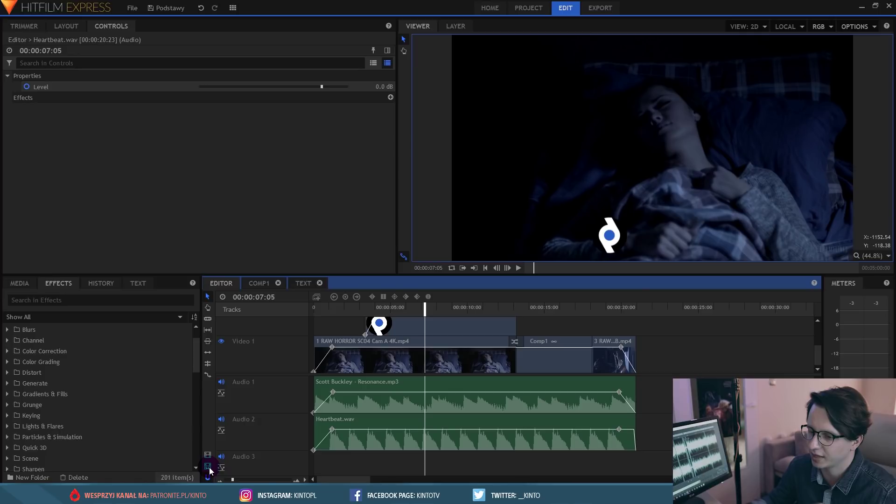
drag(348, 308, 286, 306)
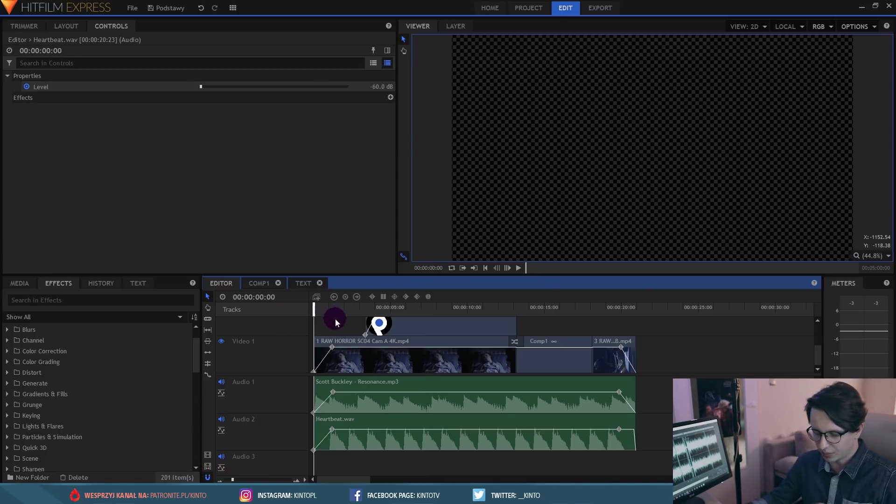
drag(633, 310, 763, 311)
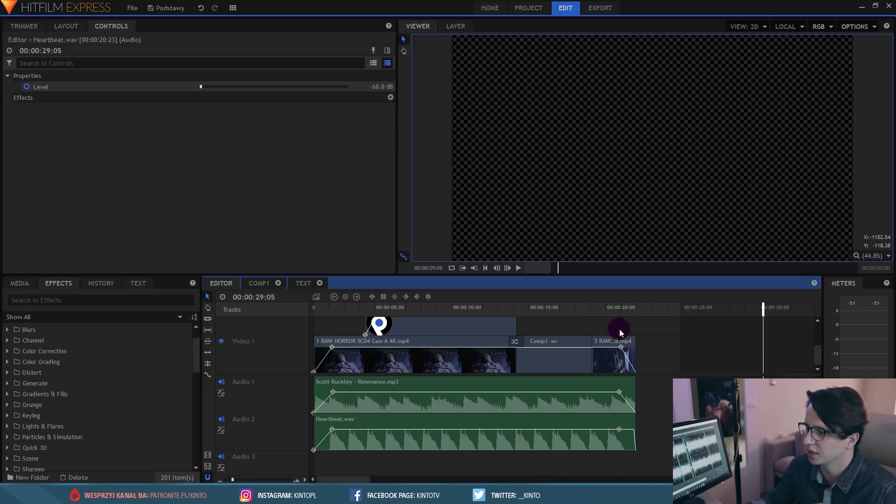
drag(643, 306, 596, 314)
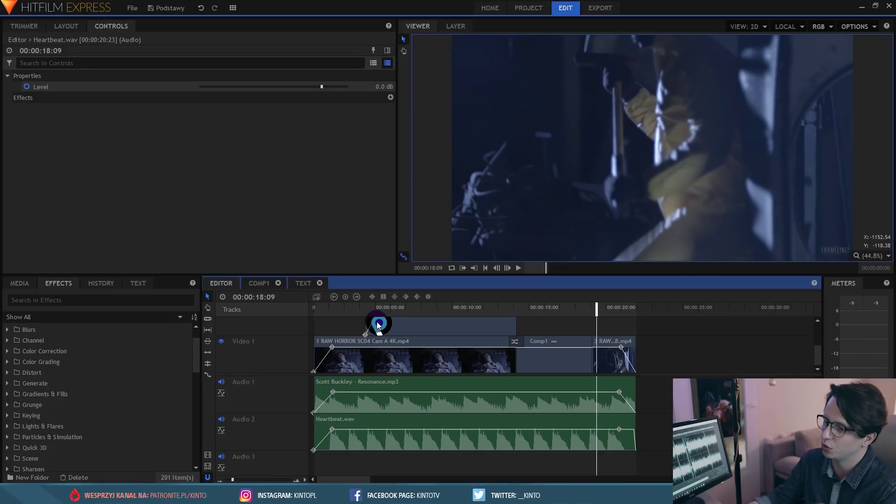
click(519, 307)
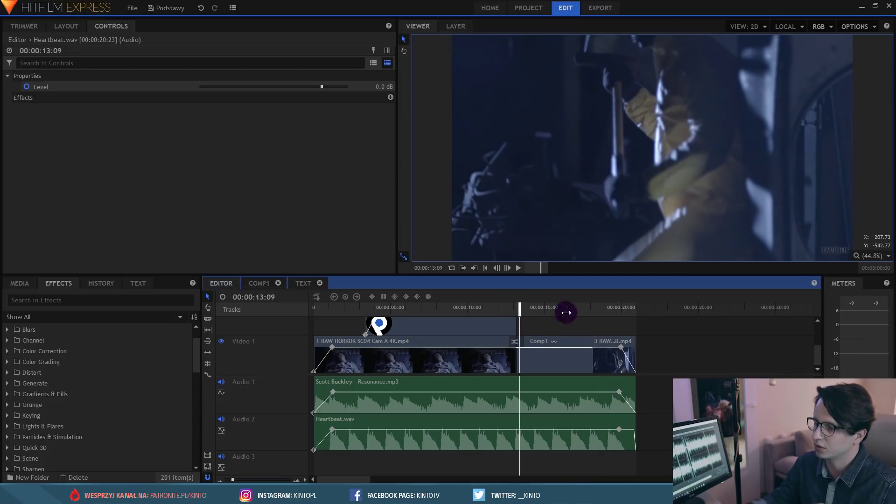
click(442, 309)
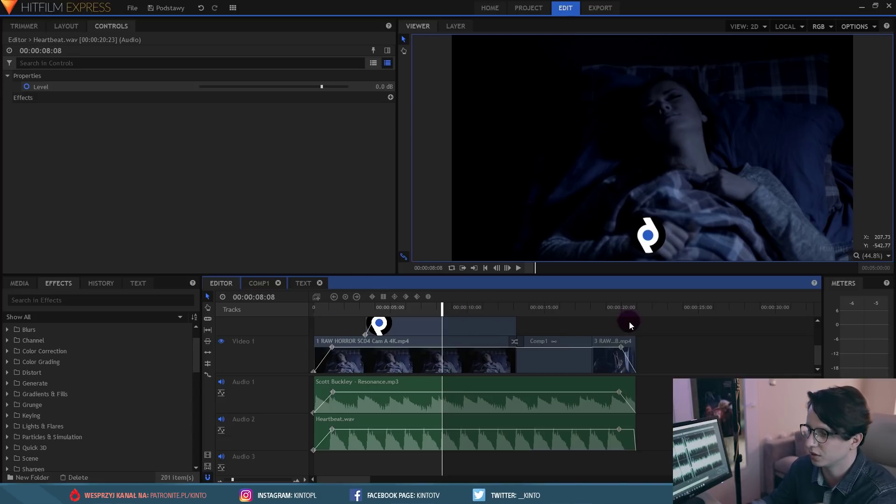
Step: Add the Editor timeline to the export queue and, on the Export screen, widen the queue until its Remaining column shows
click(208, 458)
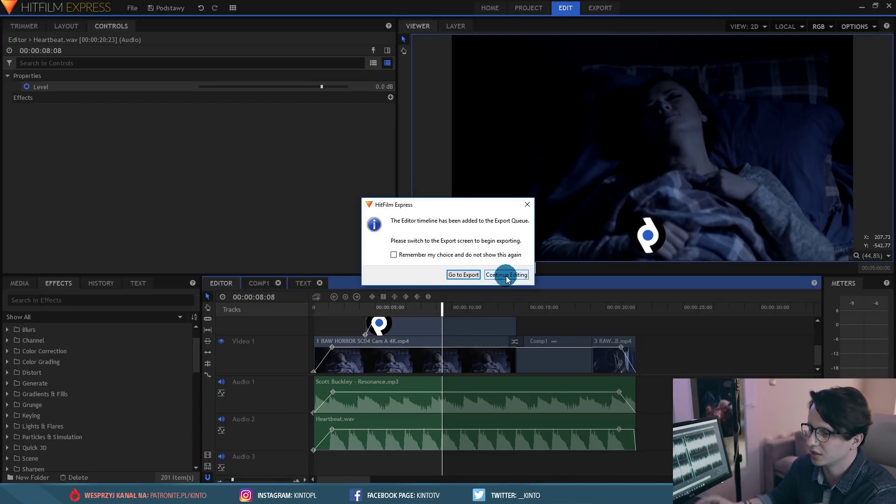
click(463, 274)
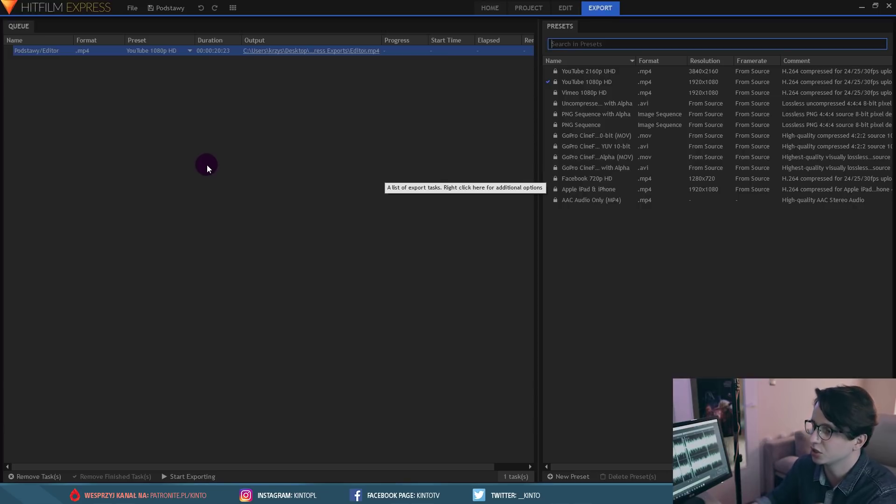
click(51, 50)
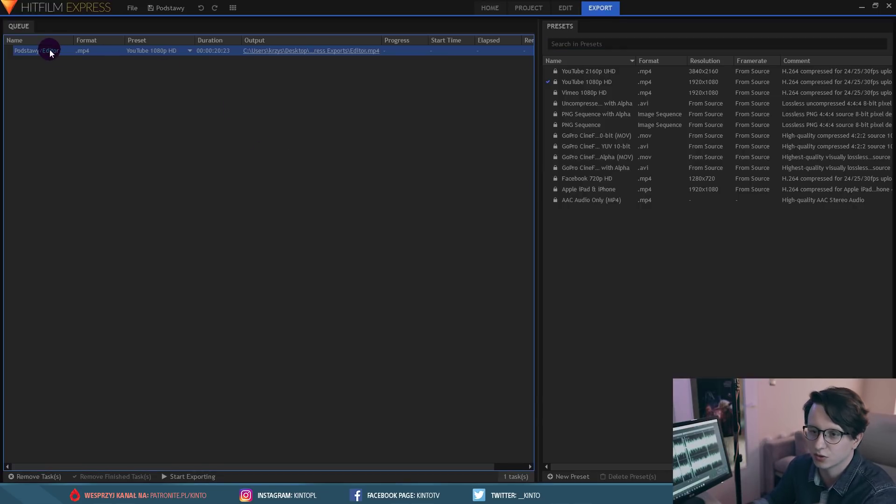
click(25, 41)
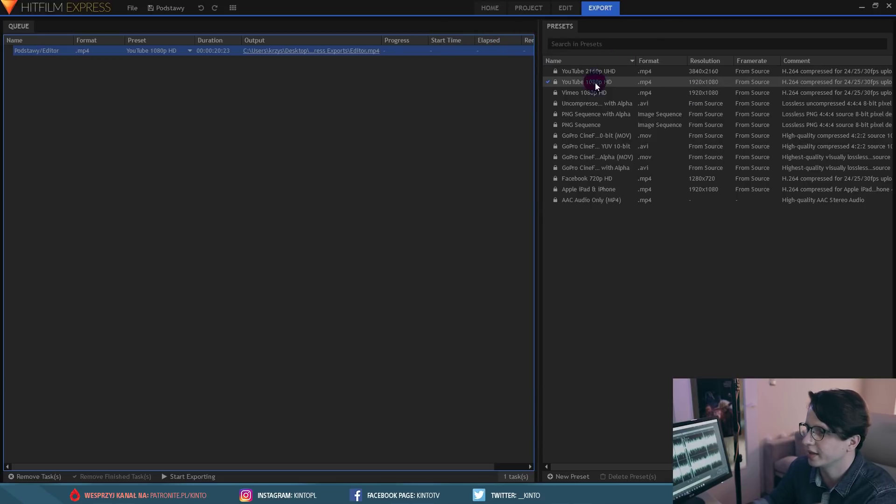
drag(539, 55, 572, 60)
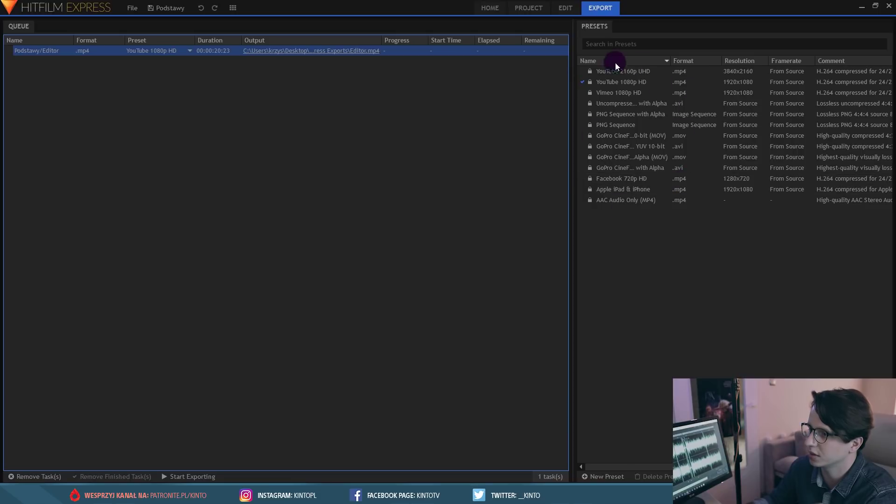
Step: Try other presets such as GoPro CineForm YUV 10-bit on the queued Editor task, and set it back to YouTube 1080p HD
drag(617, 72, 149, 49)
drag(614, 147, 146, 50)
drag(629, 187, 184, 57)
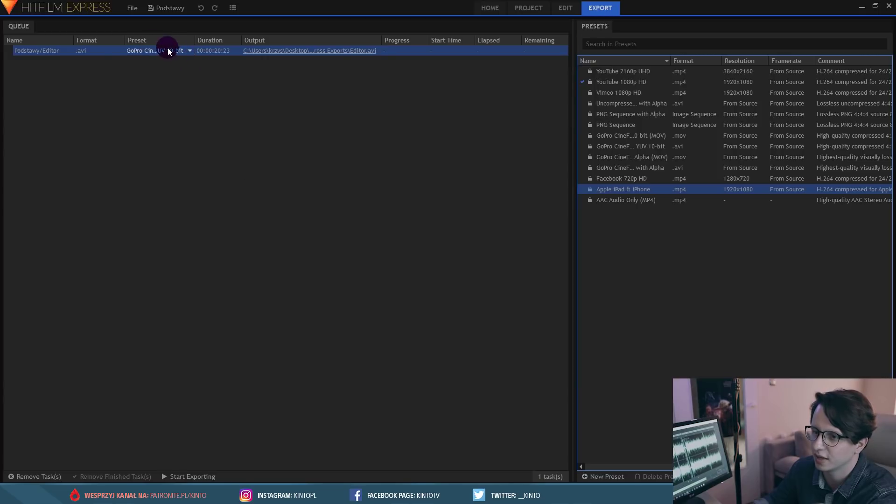
click(167, 49)
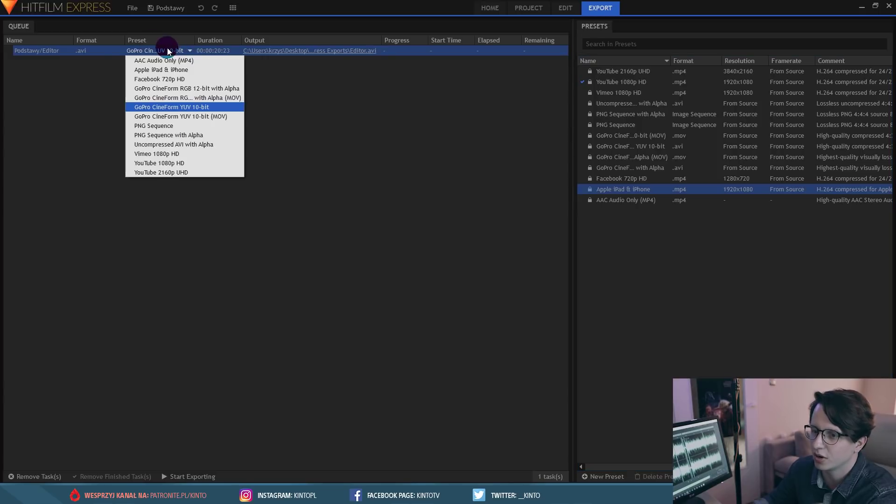
click(172, 162)
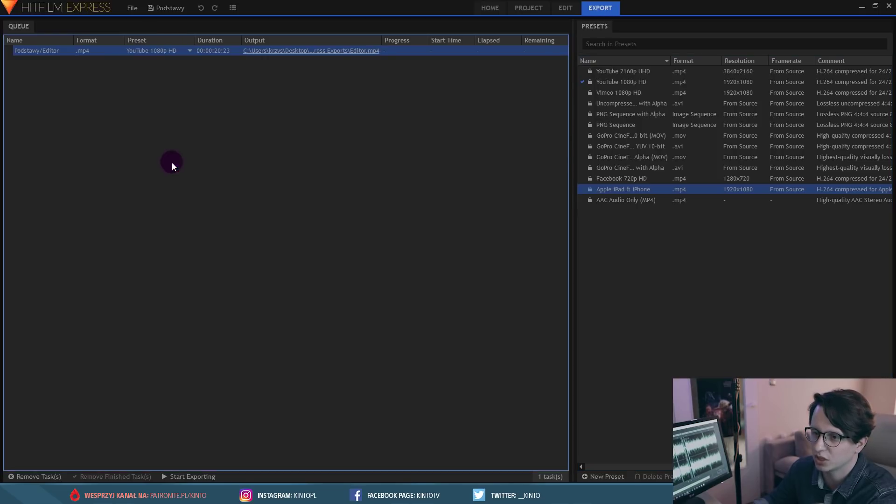
click(155, 52)
click(161, 54)
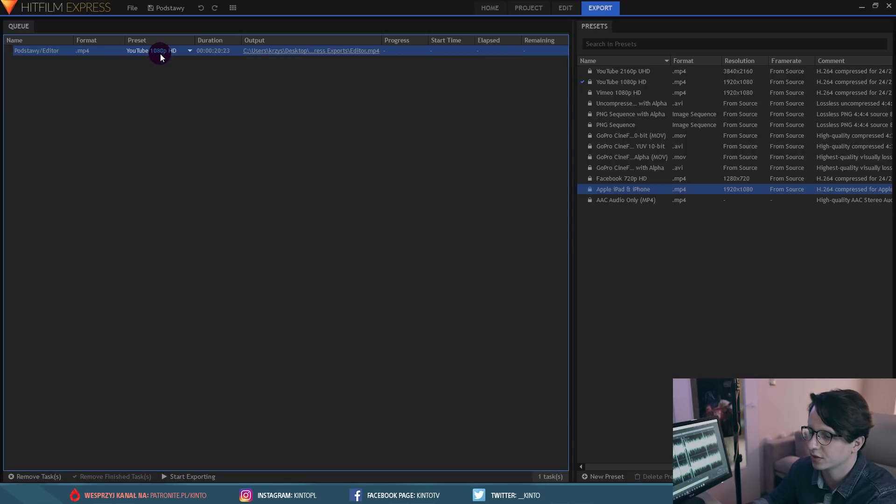
click(80, 50)
click(139, 50)
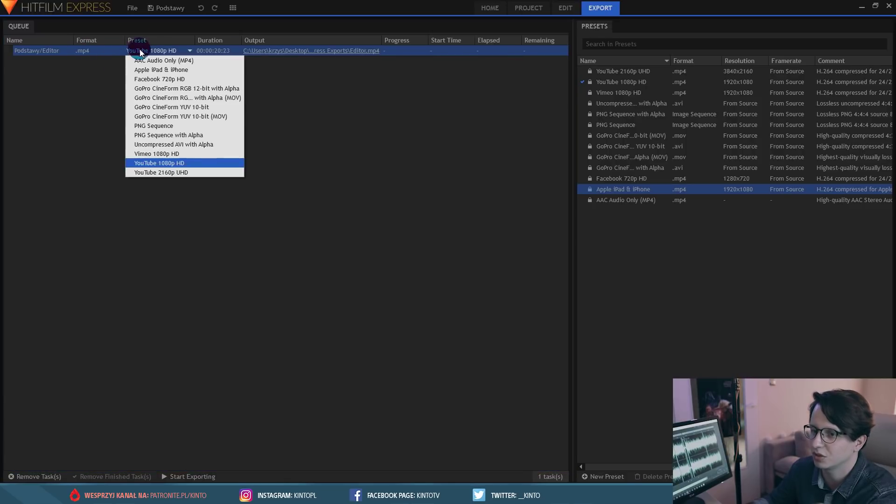
click(171, 166)
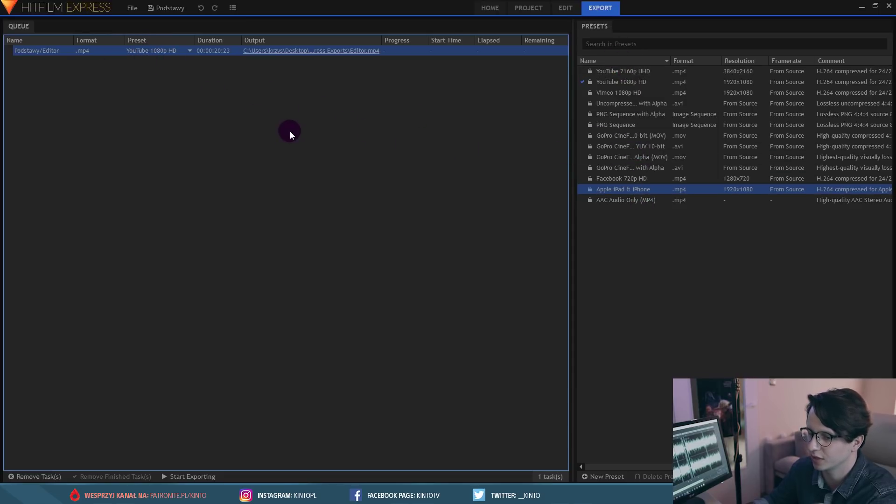
Step: Start a new MPEG-4 (.mp4) export preset and enlarge its settings window until all video and audio properties fit
click(607, 476)
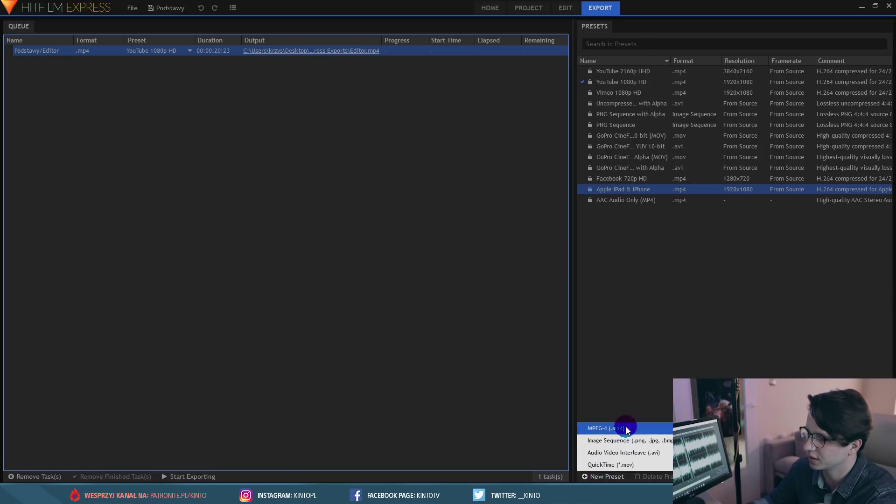
click(602, 429)
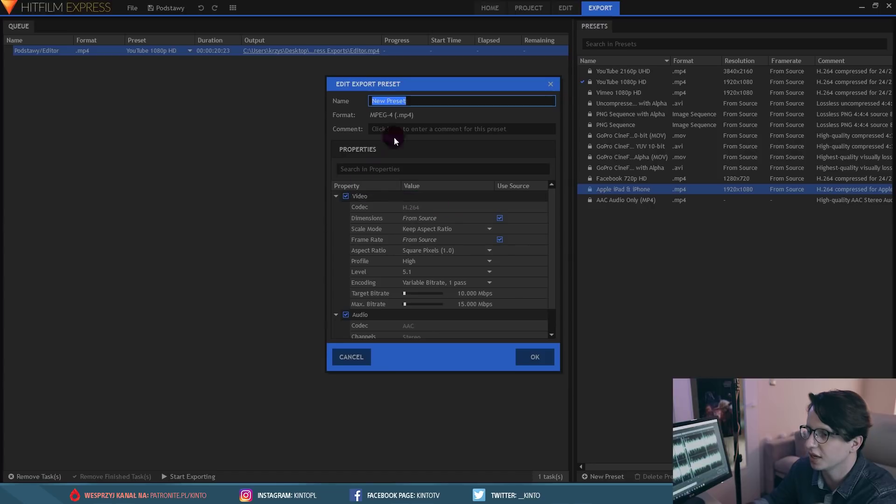
mouse_move(551, 208)
mouse_down()
mouse_move(554, 289)
mouse_move(551, 201)
mouse_up()
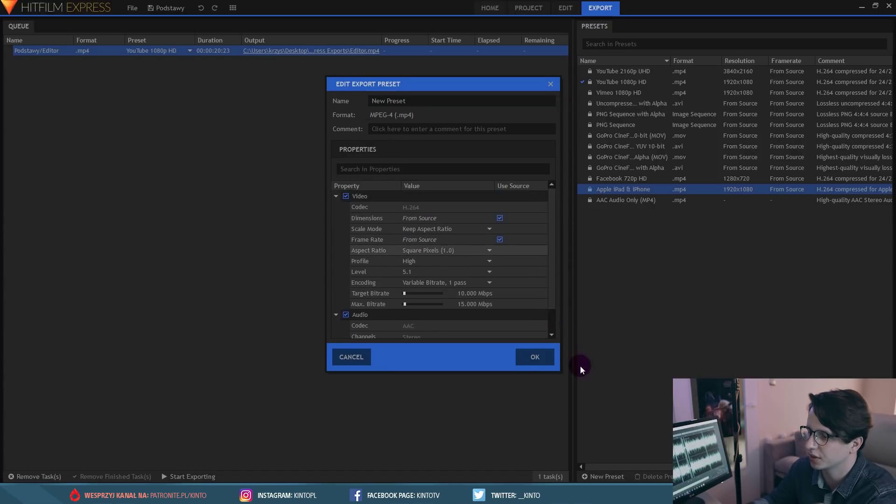
drag(559, 371, 672, 441)
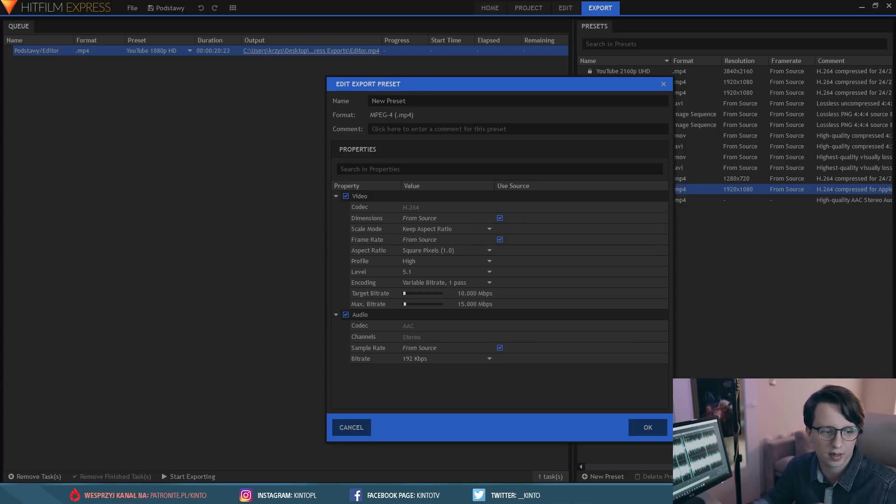
Step: Switch to Chrome and examine the file format and codec guidelines on the YouTube Help formatting specifications page, highlighting the MPEG-4 video codec
key(alt+Tab)
click(625, 68)
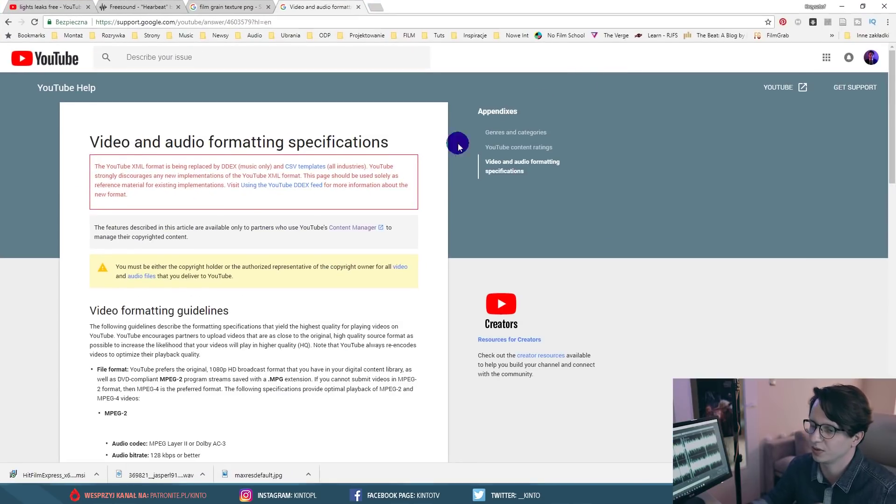
scroll(457, 147, down, 4)
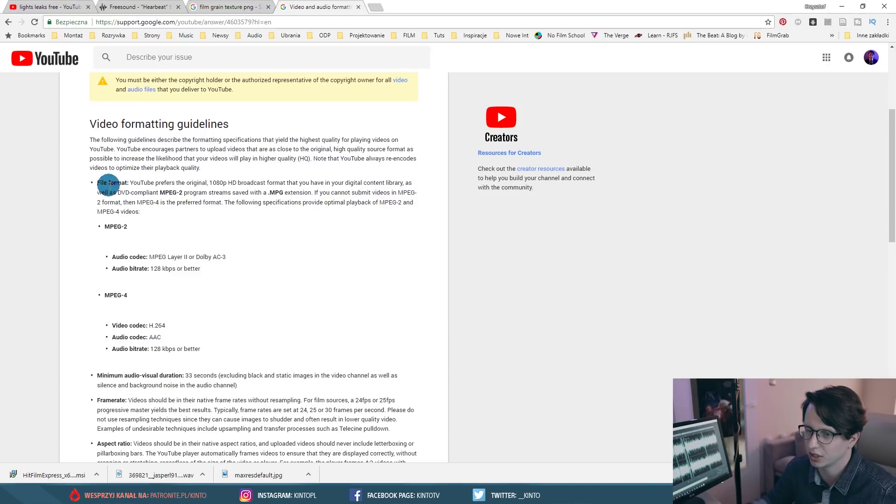
scroll(195, 251, up, 3)
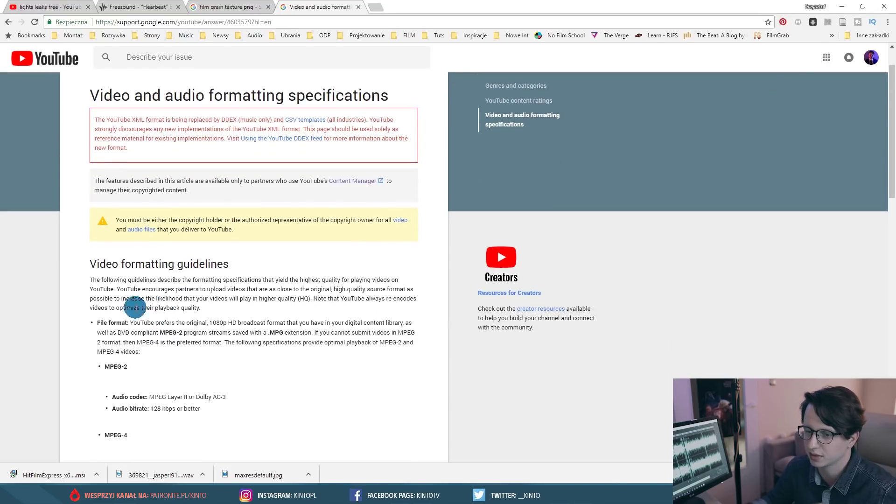
scroll(157, 341, down, 1)
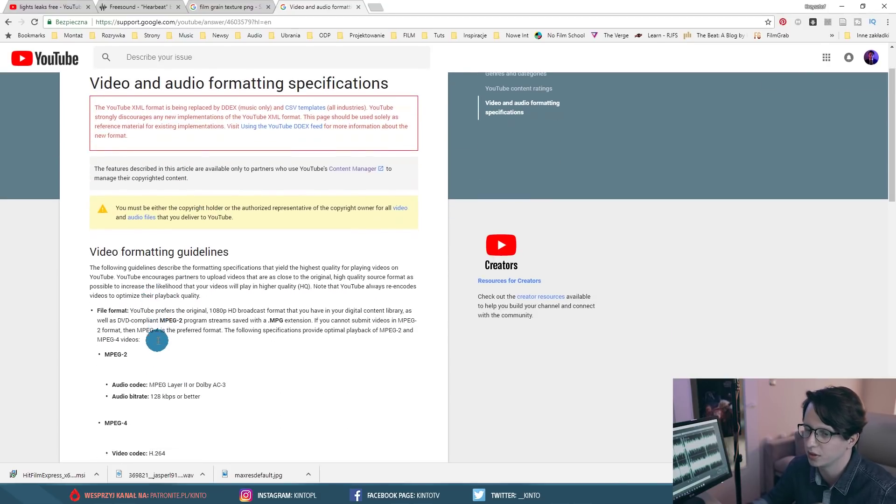
scroll(157, 341, down, 7)
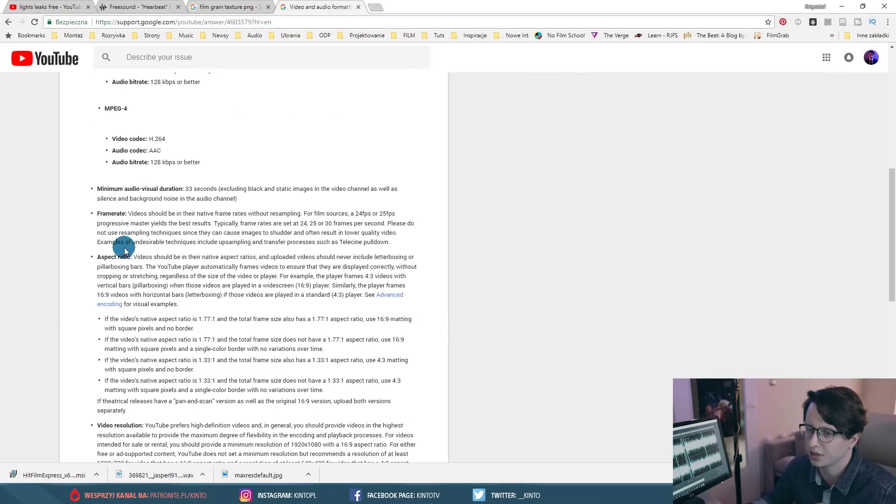
double_click(157, 138)
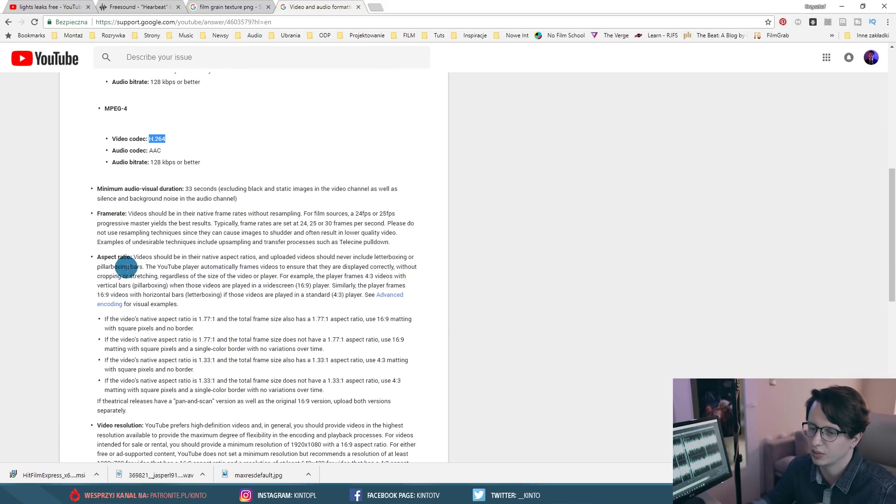
Step: Examine the aspect ratio, resolution and bitrate guidelines on the page, highlighting a 16:9 mention and the common video bitrates
scroll(124, 260, down, 2)
double_click(103, 201)
scroll(196, 304, down, 2)
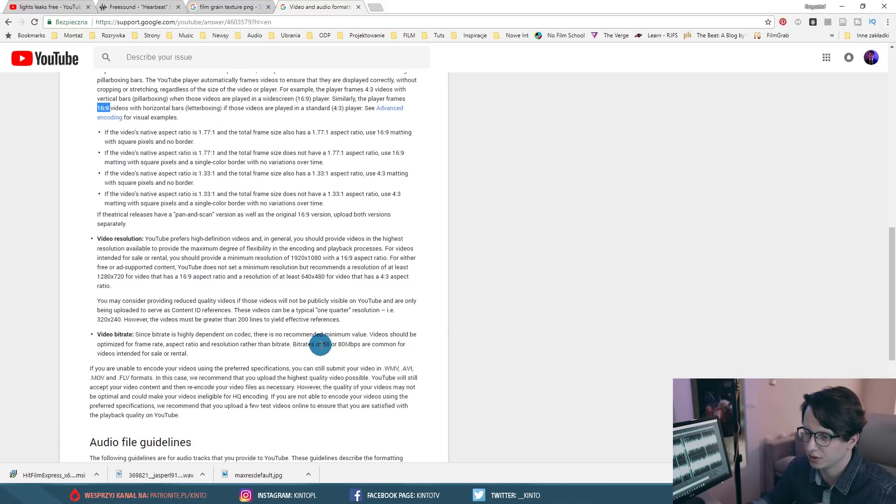
drag(321, 344, 350, 344)
scroll(329, 302, down, 5)
scroll(325, 306, up, 15)
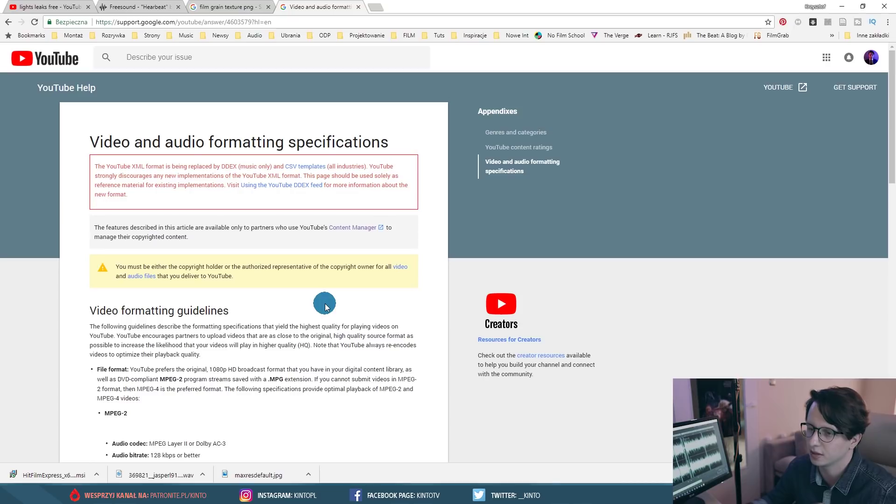
scroll(261, 300, down, 9)
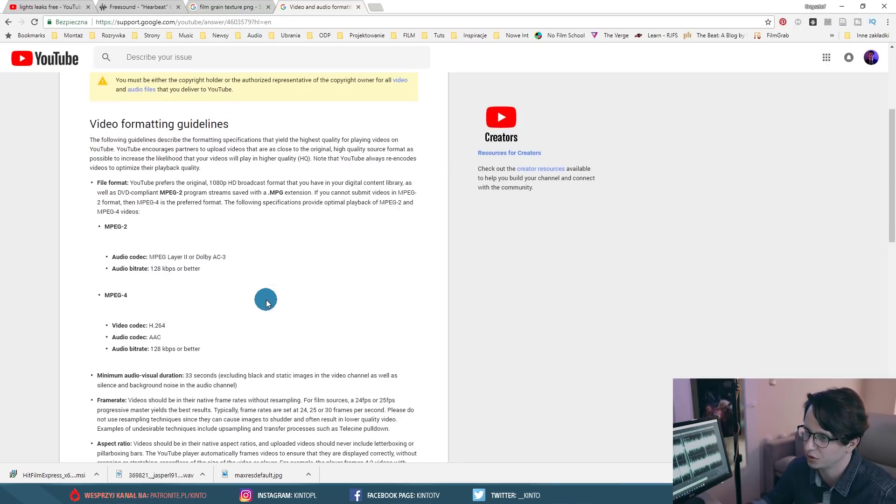
scroll(265, 299, down, 2)
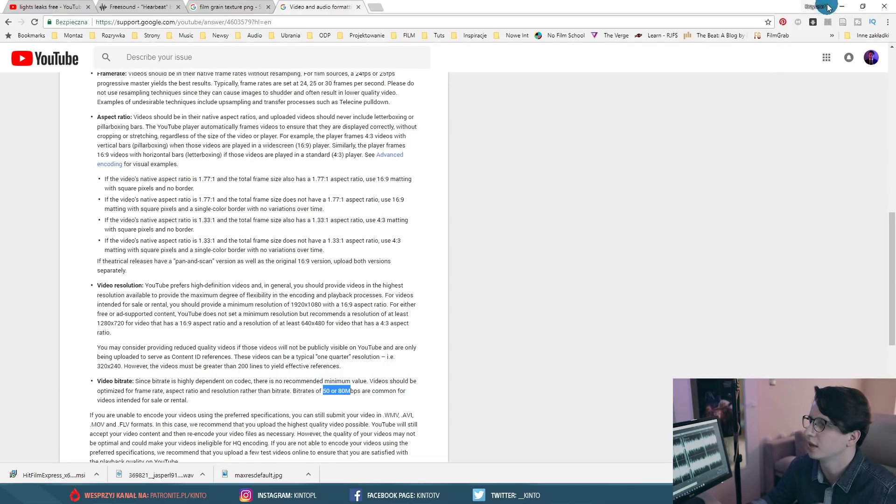
Step: Switch back to HitFilm Express and review the new preset's video codec, dimensions, scale mode and frame rate properties
click(842, 7)
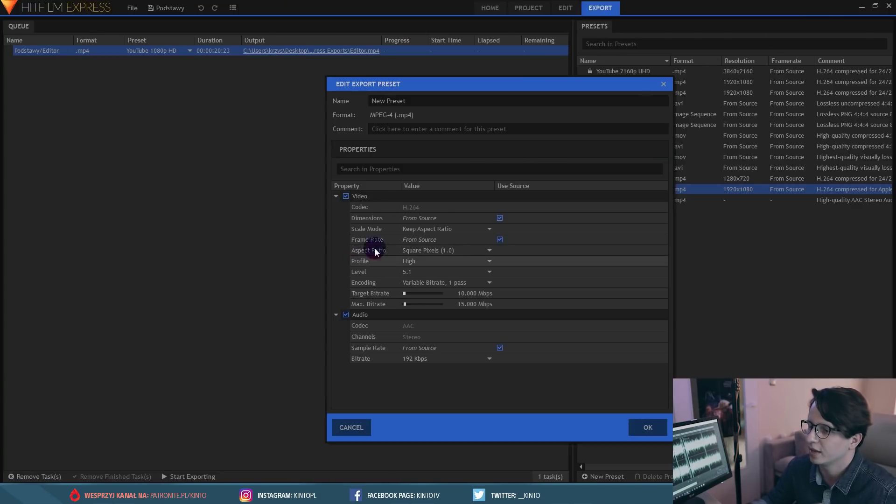
click(381, 208)
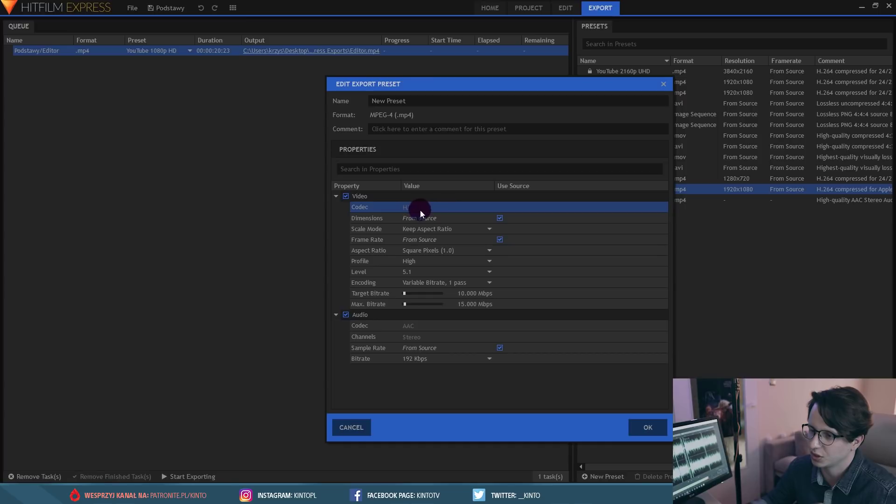
click(389, 221)
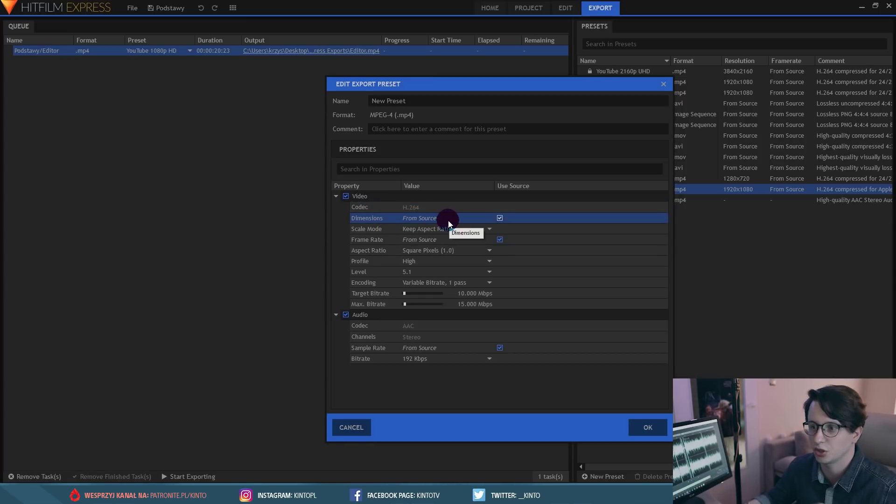
click(368, 231)
click(380, 239)
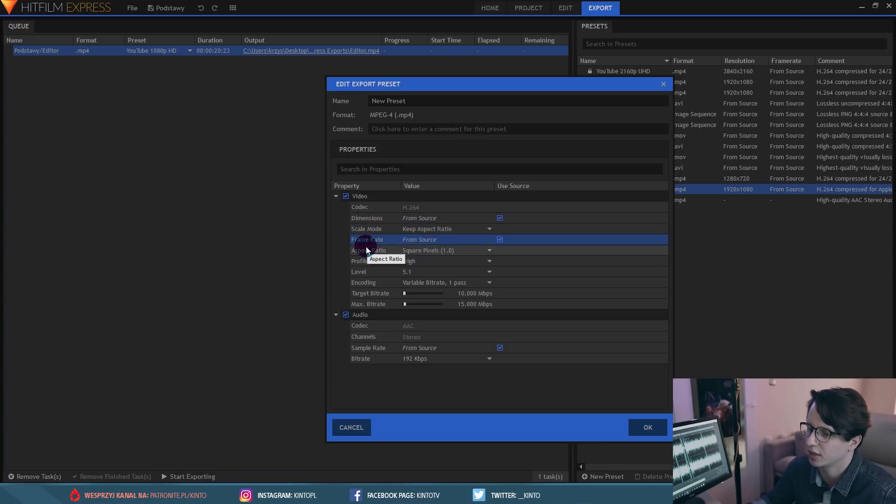
Step: Keep the preset's video profile at High and its level at 5.1 after checking the available options
click(409, 262)
click(437, 263)
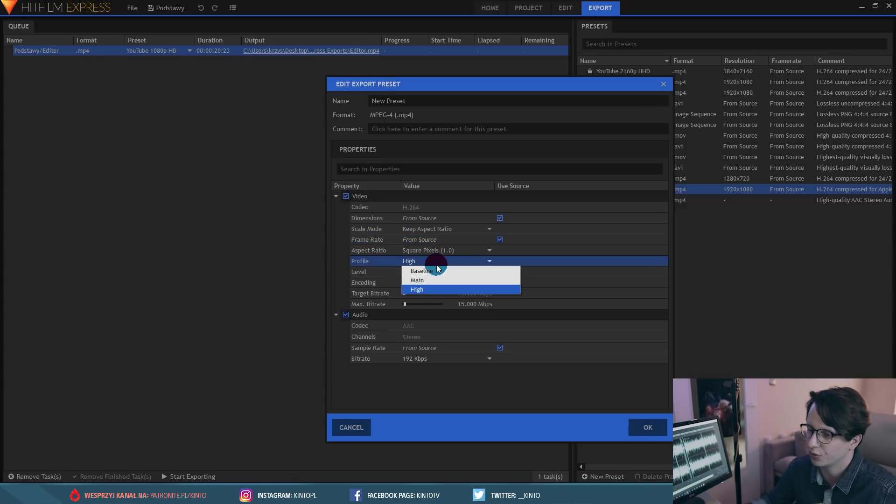
click(420, 289)
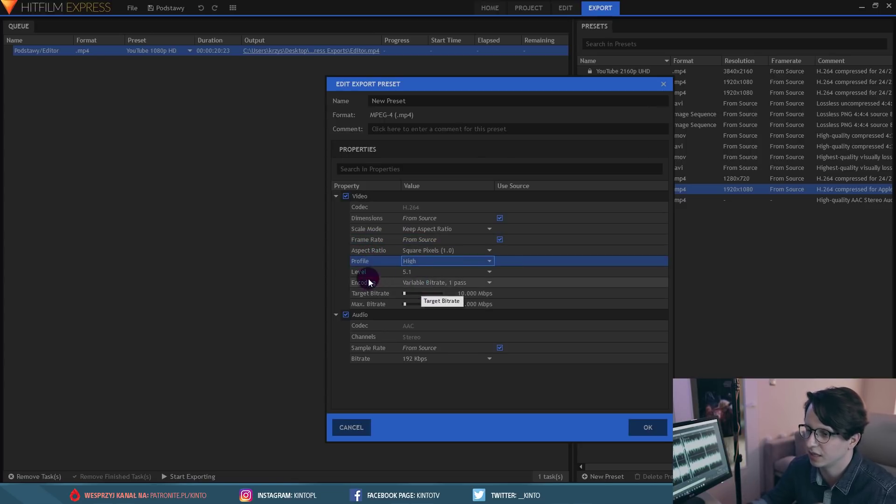
click(422, 273)
click(418, 273)
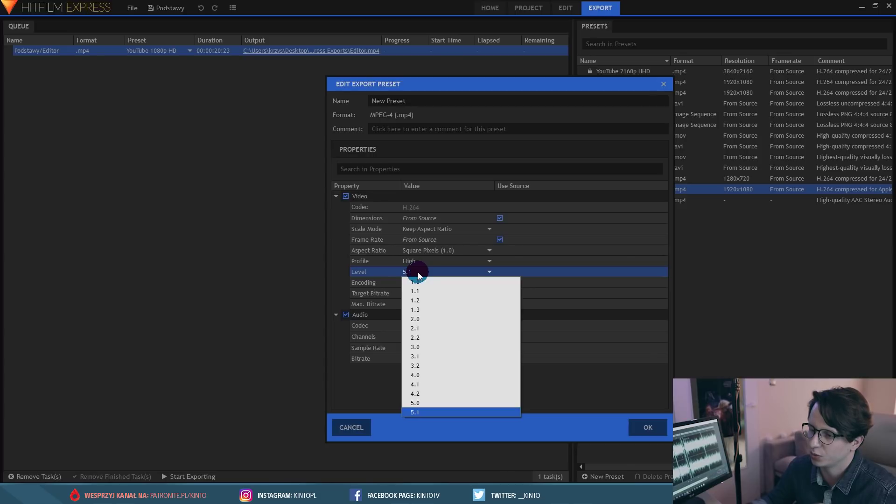
click(418, 272)
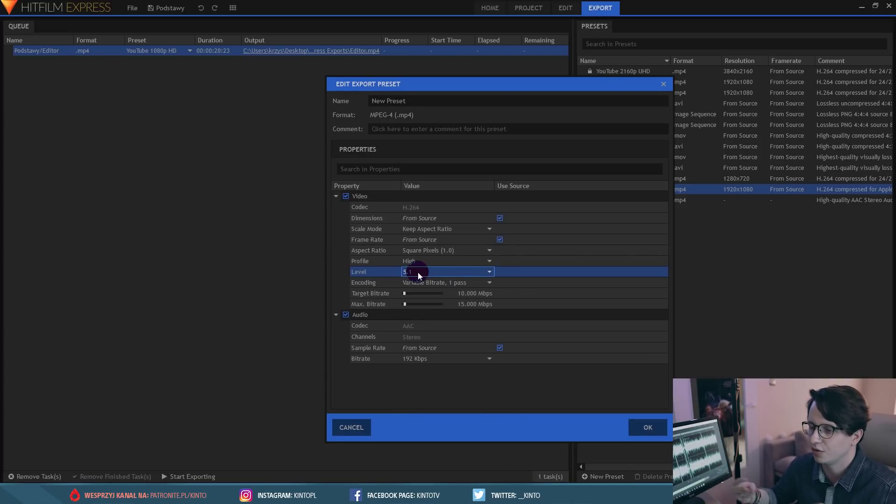
Step: Set the preset's target bitrate to 14 Mbps and its maximum bitrate to 16 Mbps
click(360, 292)
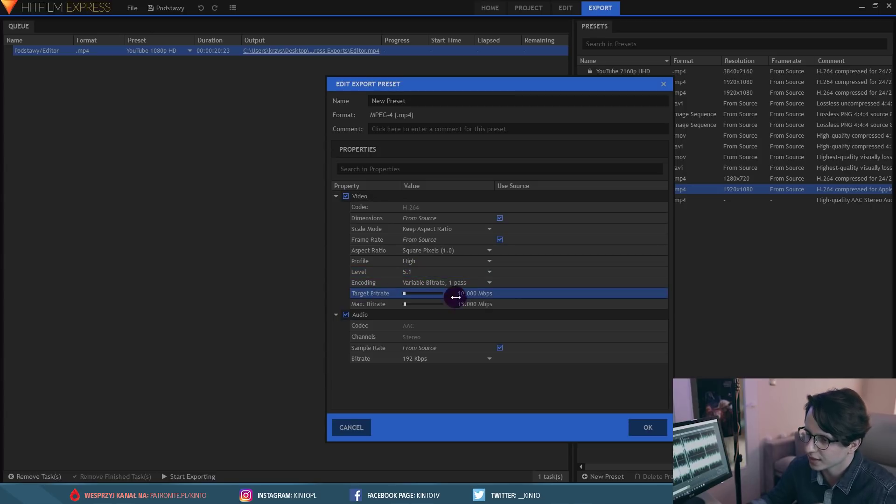
click(489, 292)
text(16)
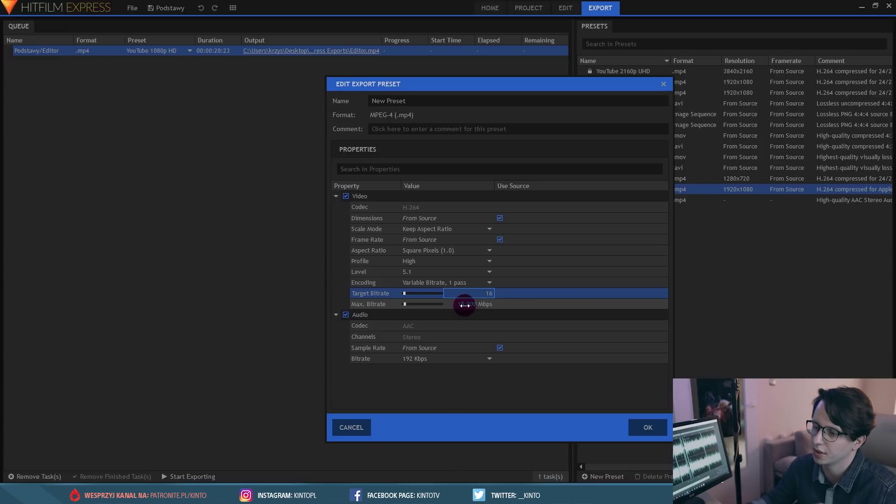
key(BackSpace)
text(4)
click(478, 303)
text(21)
double_click(503, 305)
text(16)
click(517, 311)
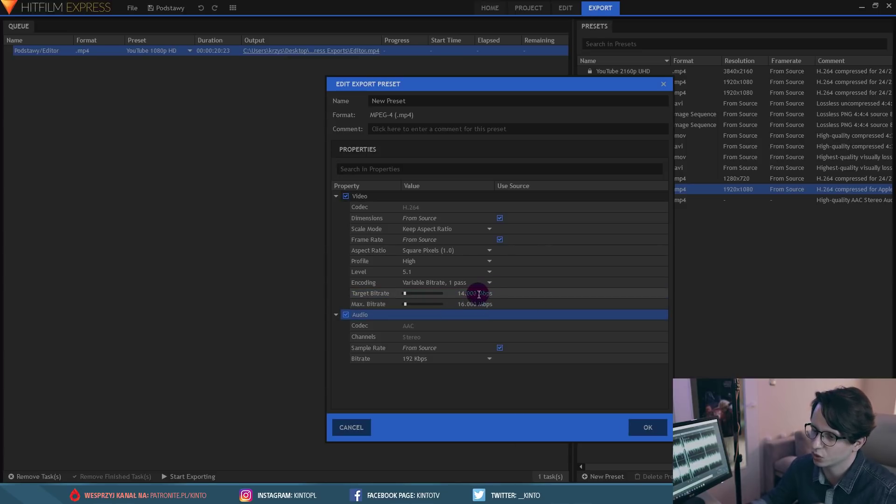
Step: Set the preset's target bitrate to 25 Mbps and its maximum bitrate to 30 Mbps
click(505, 296)
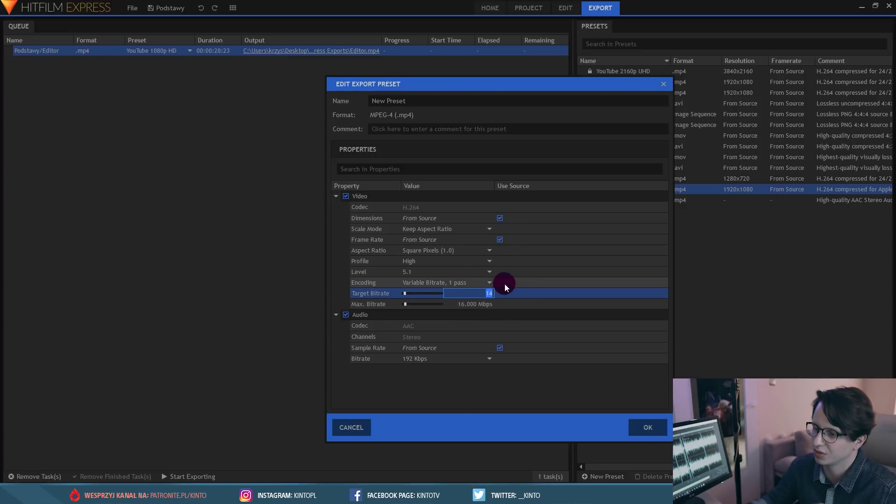
click(471, 293)
text(25)
key(Return)
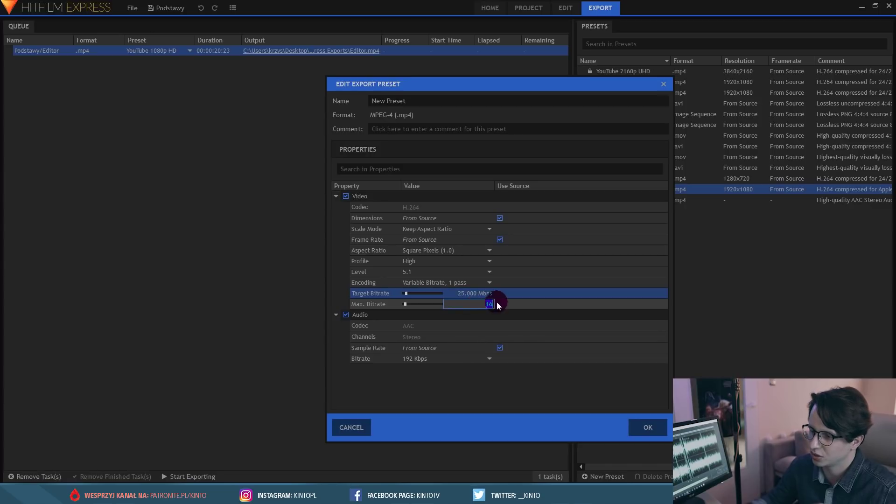
text(30)
key(Return)
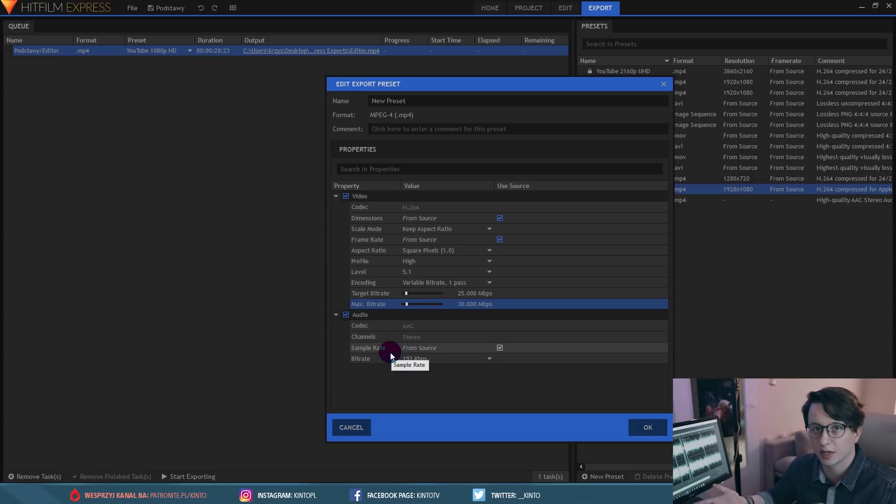
Step: Set the preset's audio bitrate to 320 Kbps and save the new export preset
click(428, 362)
click(428, 363)
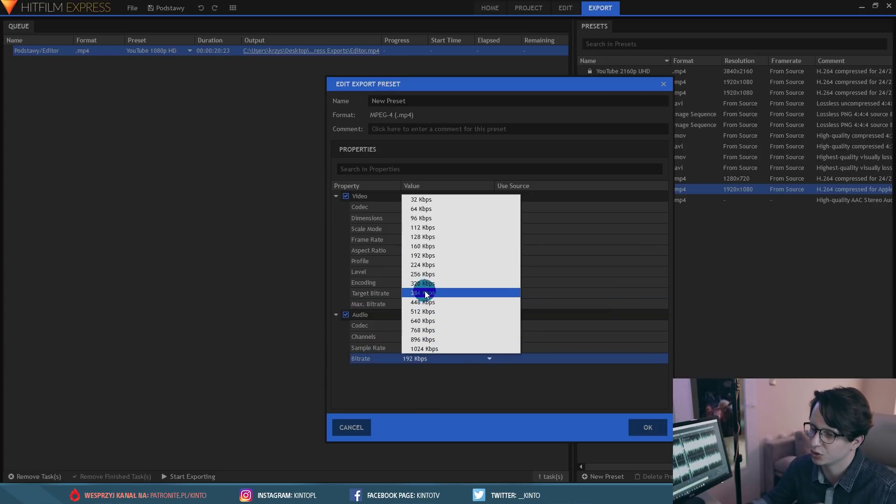
click(424, 285)
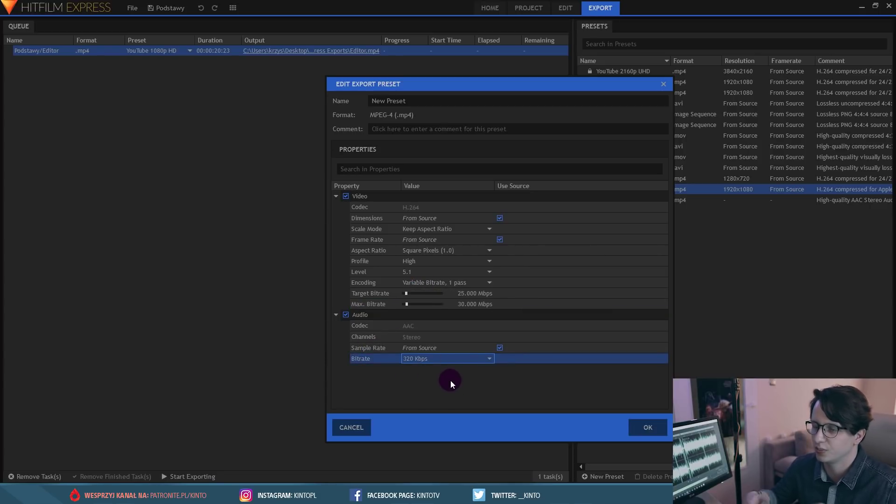
click(649, 429)
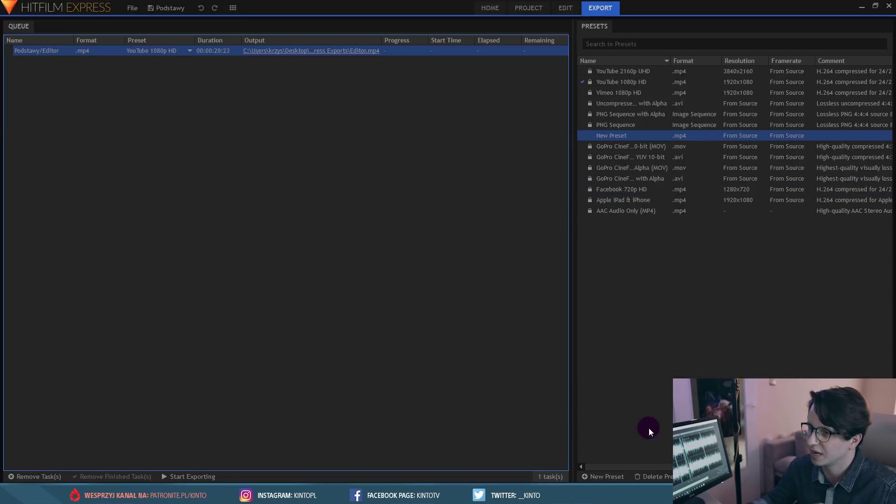
Step: Rename the new export preset as Mój Preset
right_click(604, 136)
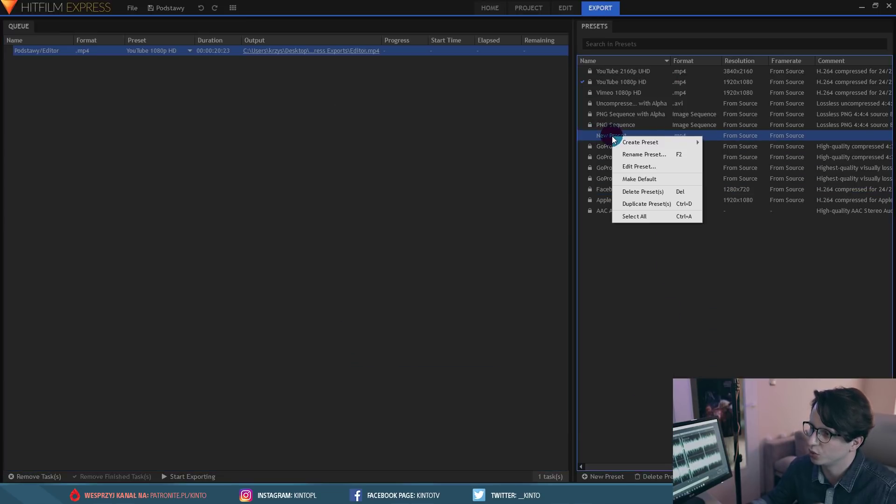
click(645, 154)
text(Mój Preset)
key(Return)
Step: Apply Mój Preset to the queued Editor task and export it through to completion
drag(612, 135, 146, 52)
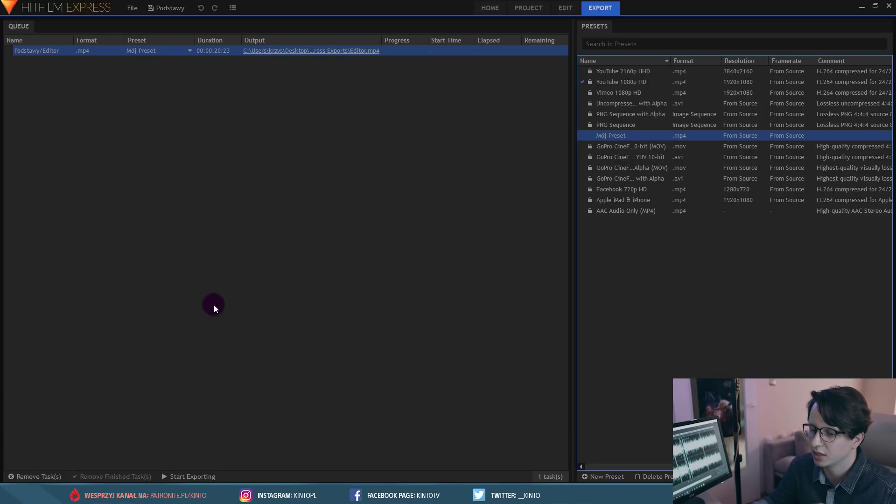
click(192, 476)
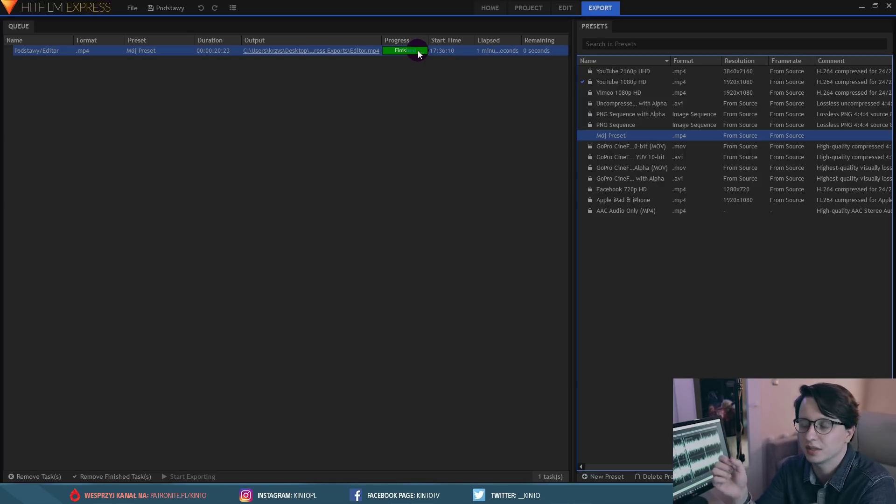
click(418, 53)
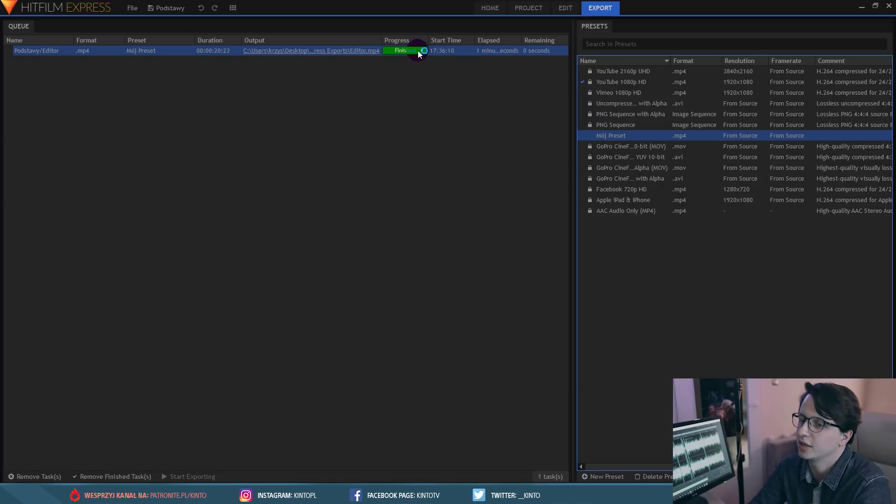